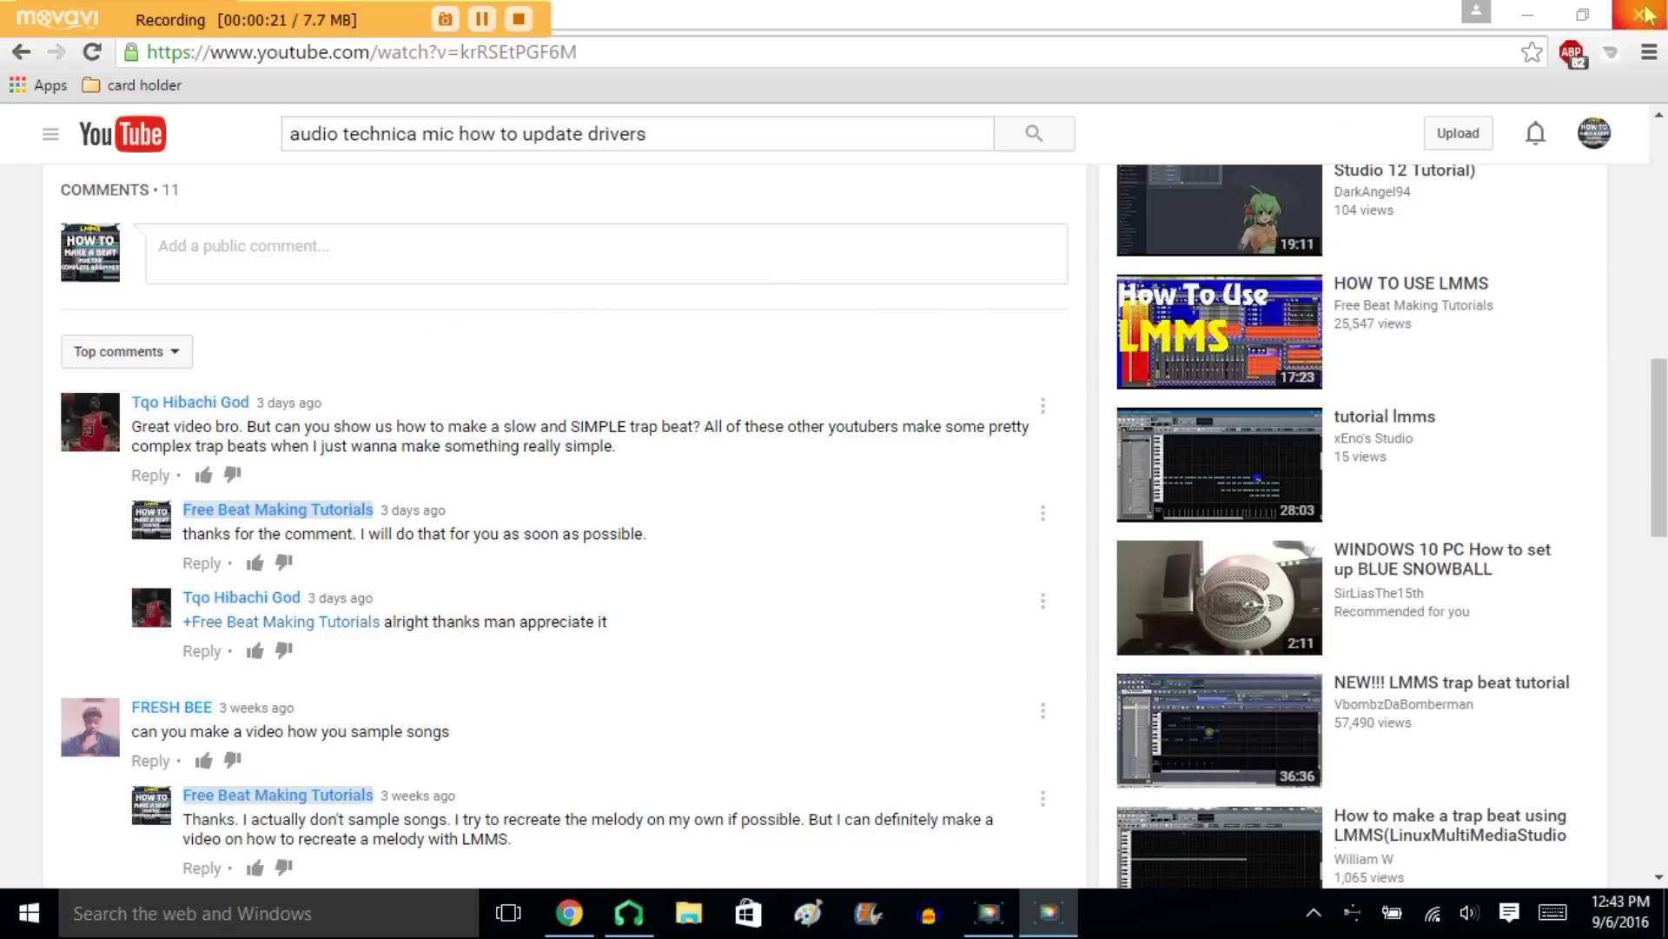
# Step: Switch to LMMS and choose the Reso preset in the Mallets track's instrument plugin
pyautogui.click(1527, 15)
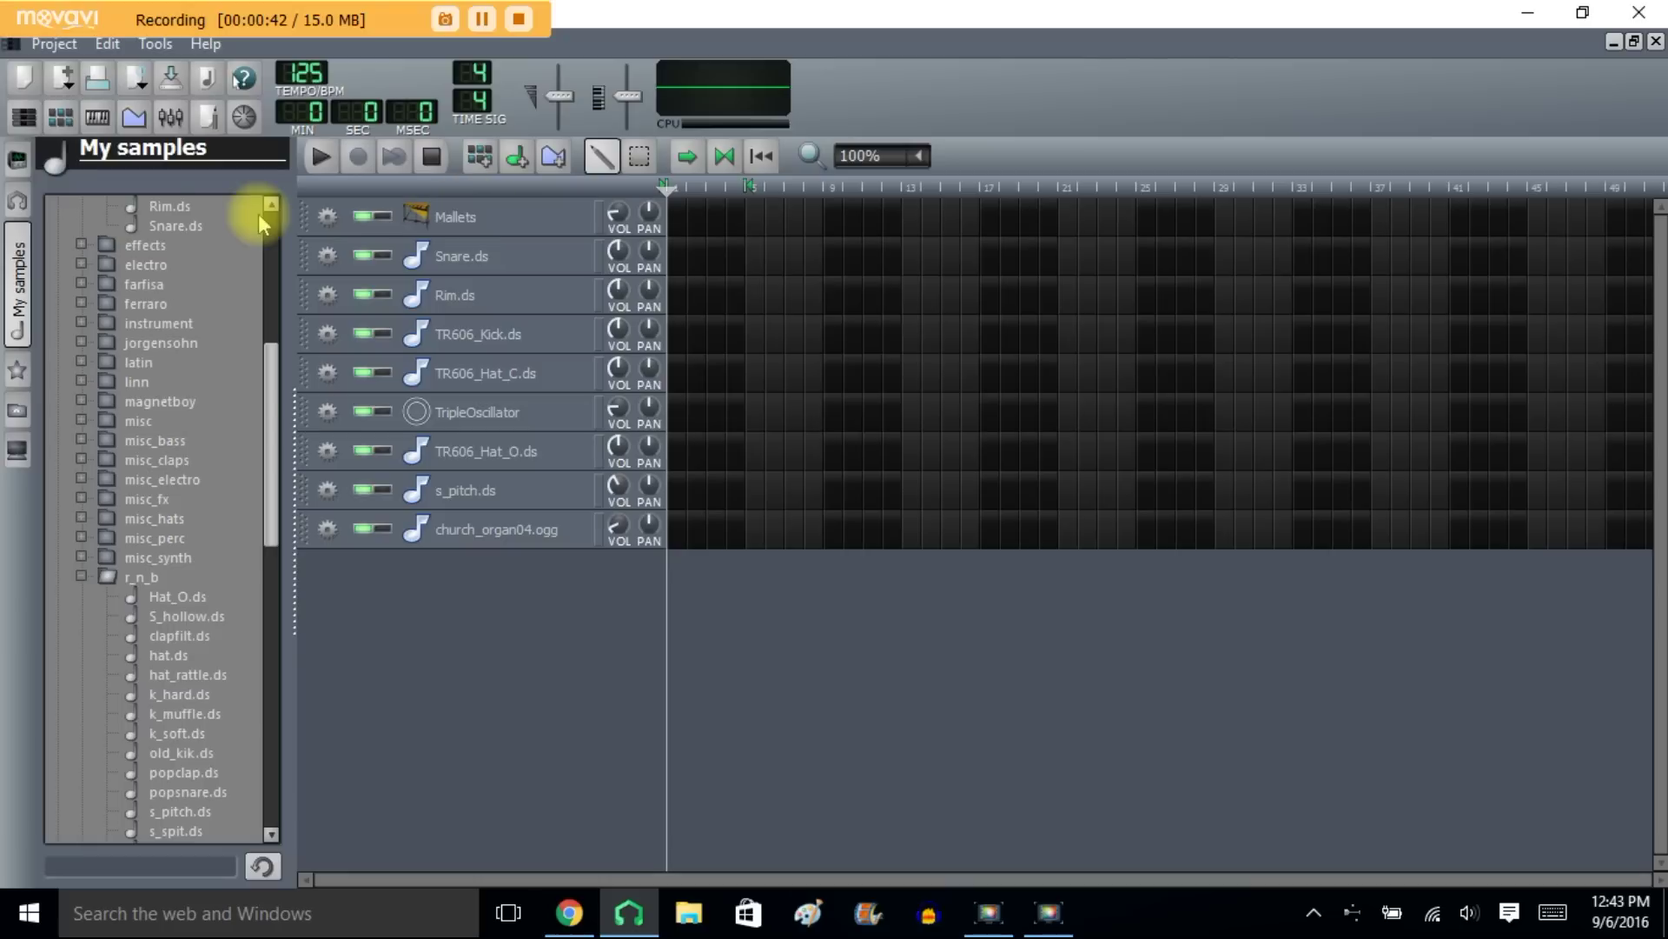
pyautogui.click(17, 165)
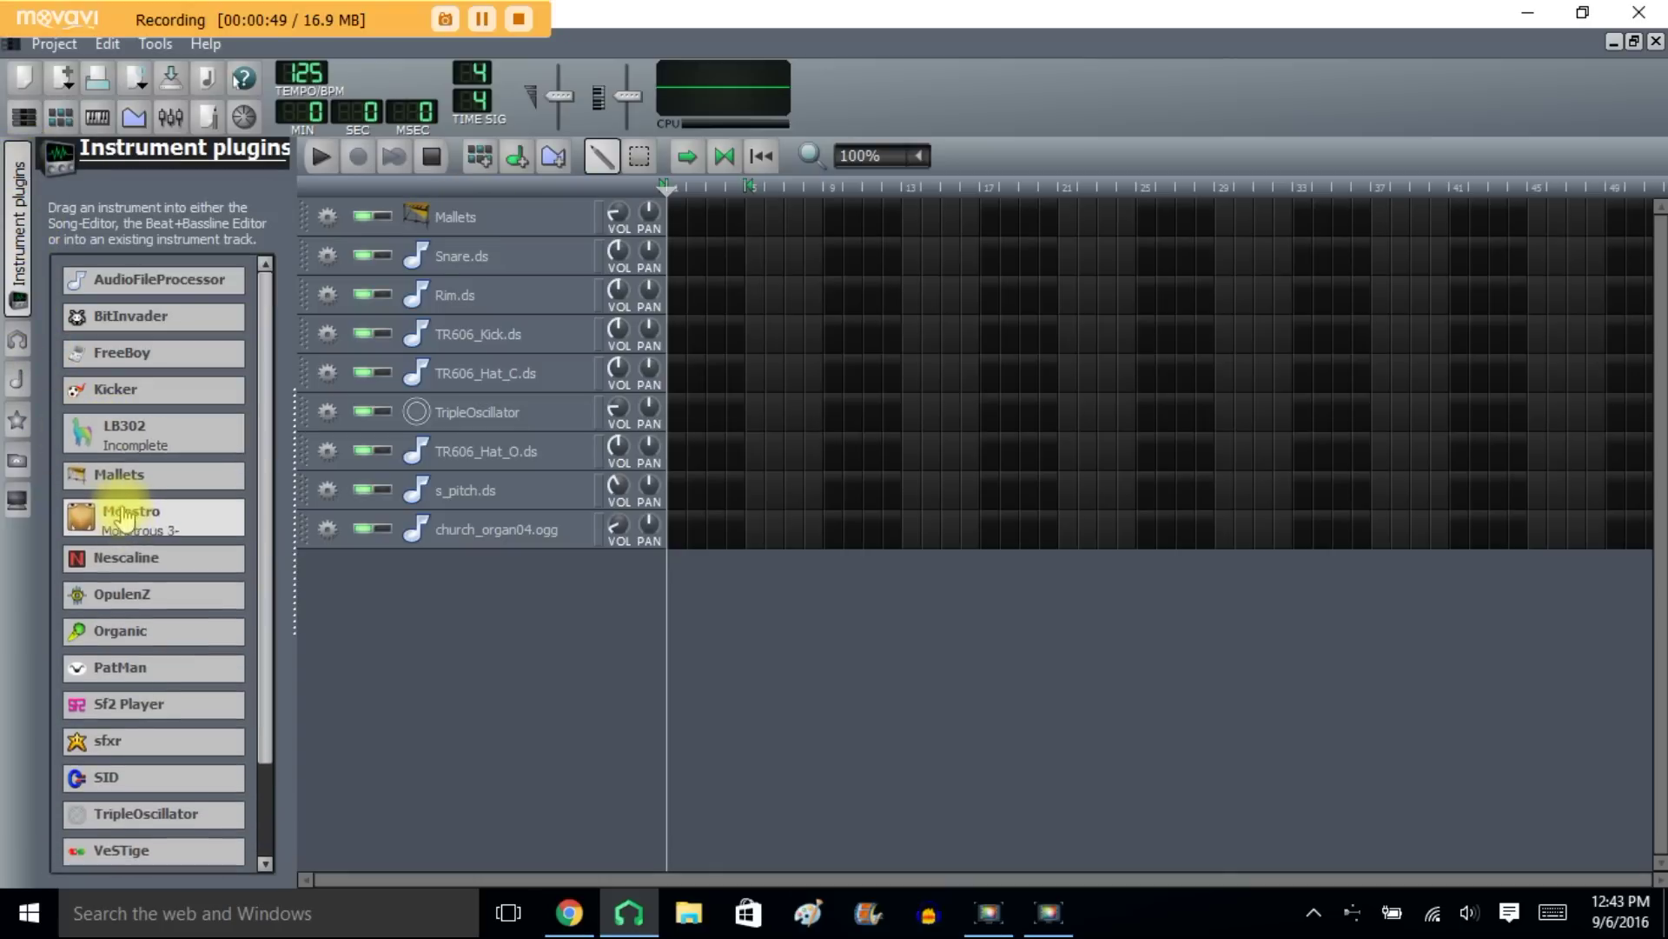
pyautogui.moveTo(126, 488); pyautogui.dragTo(497, 221)
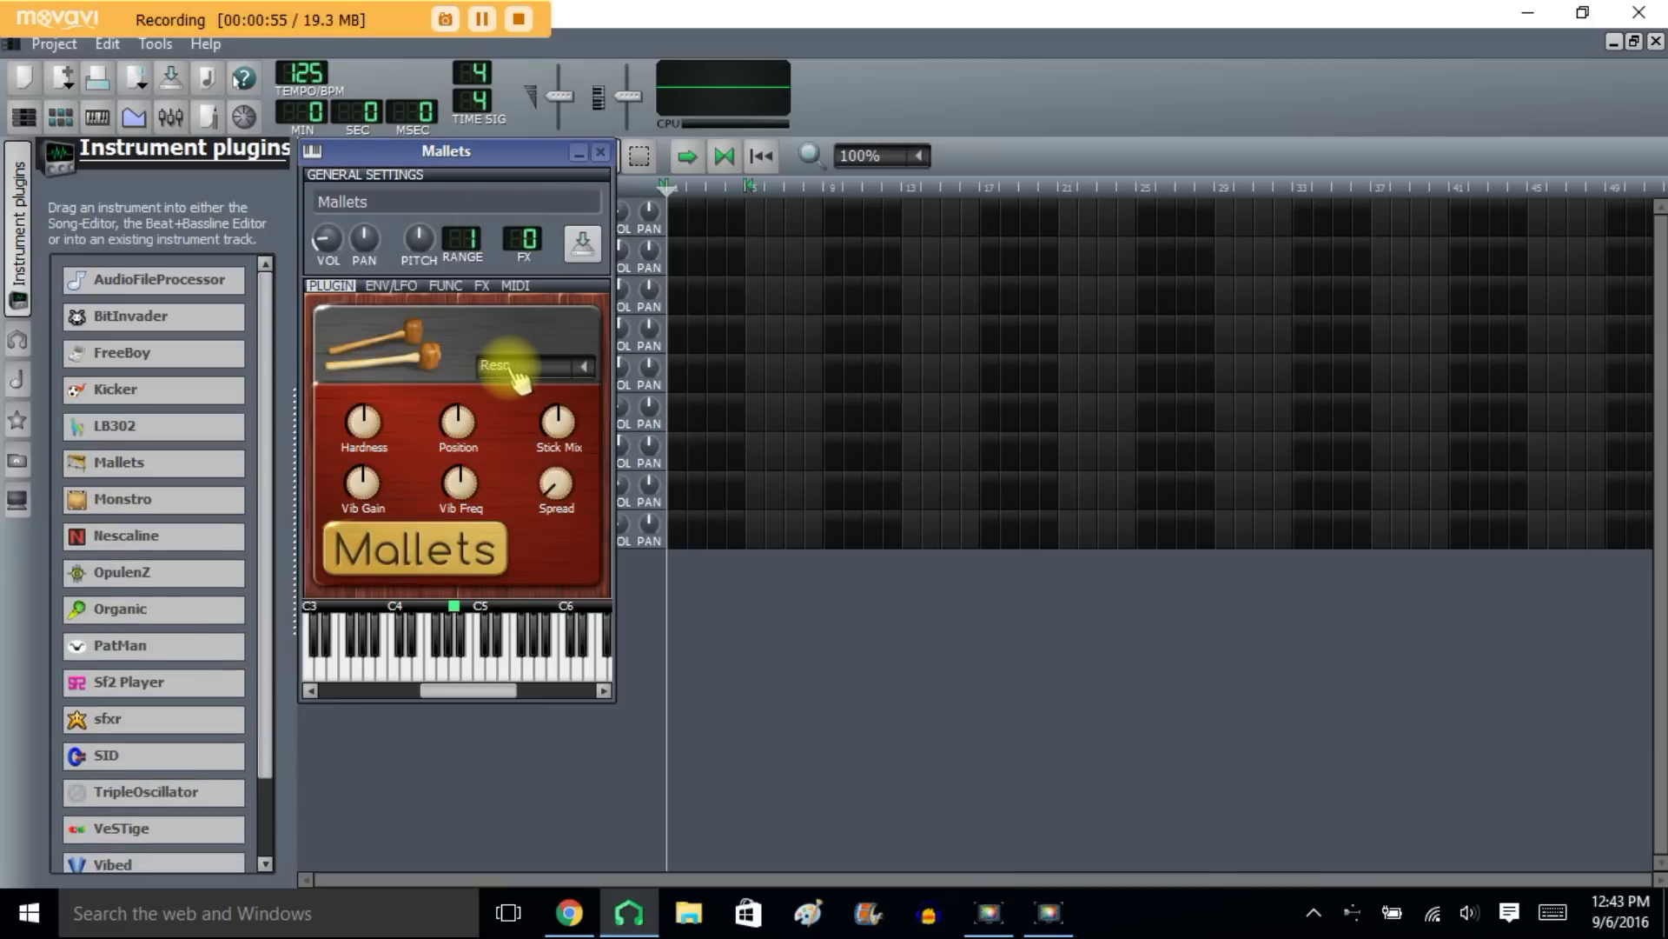
pyautogui.click(584, 366)
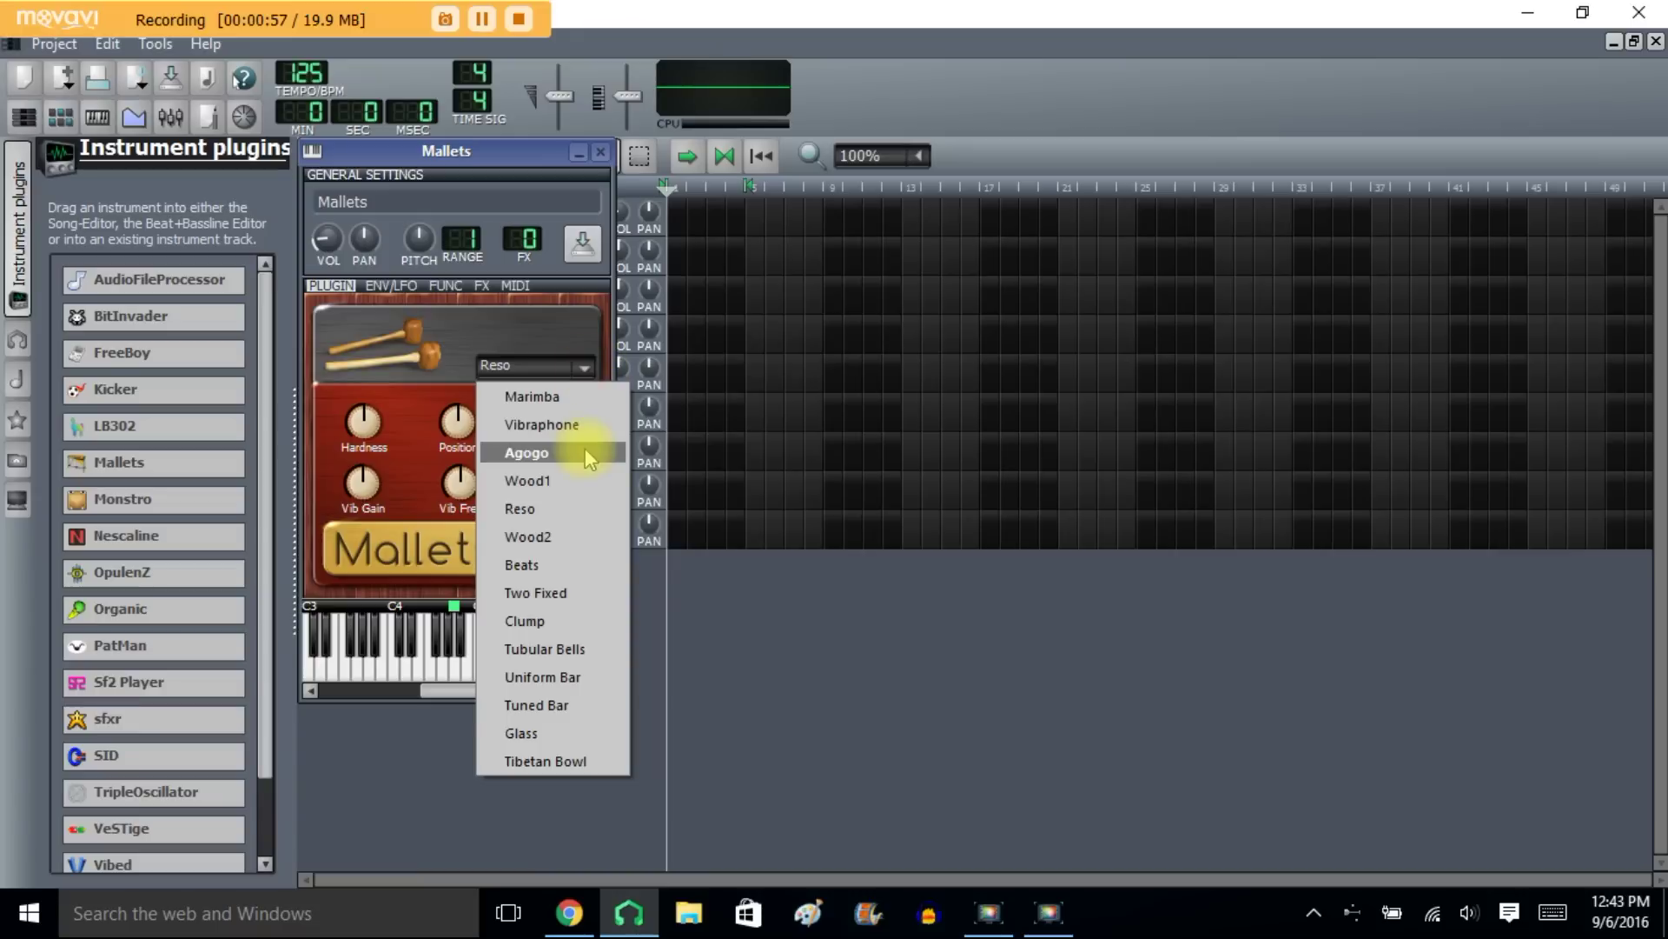
pyautogui.click(550, 511)
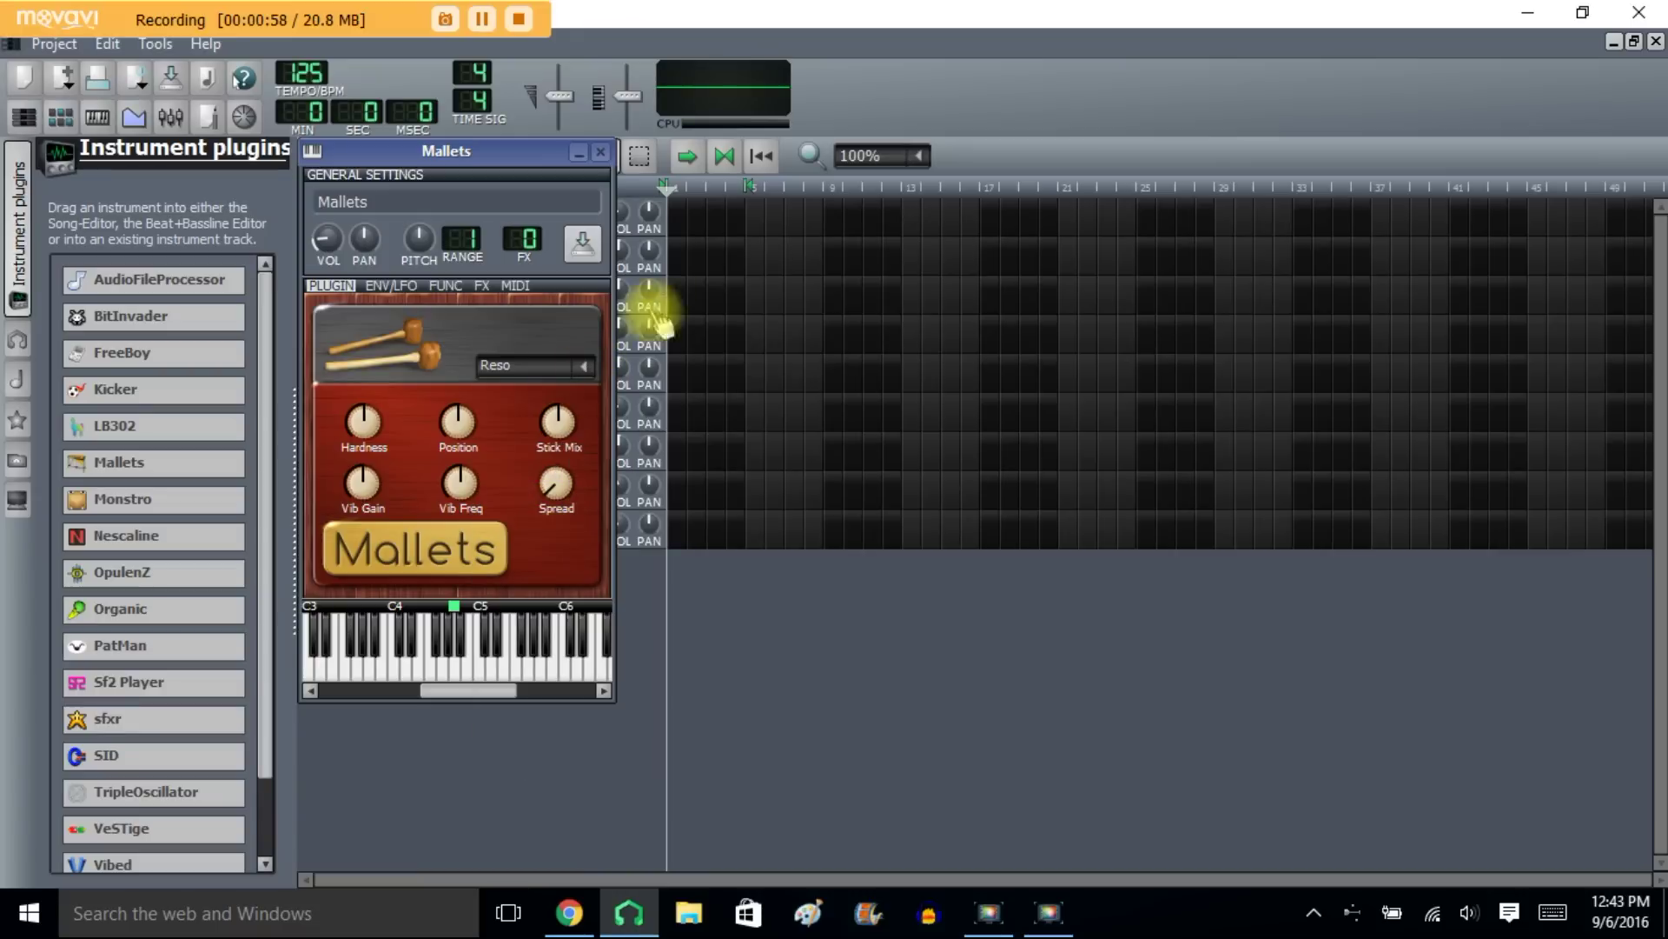
pyautogui.click(600, 153)
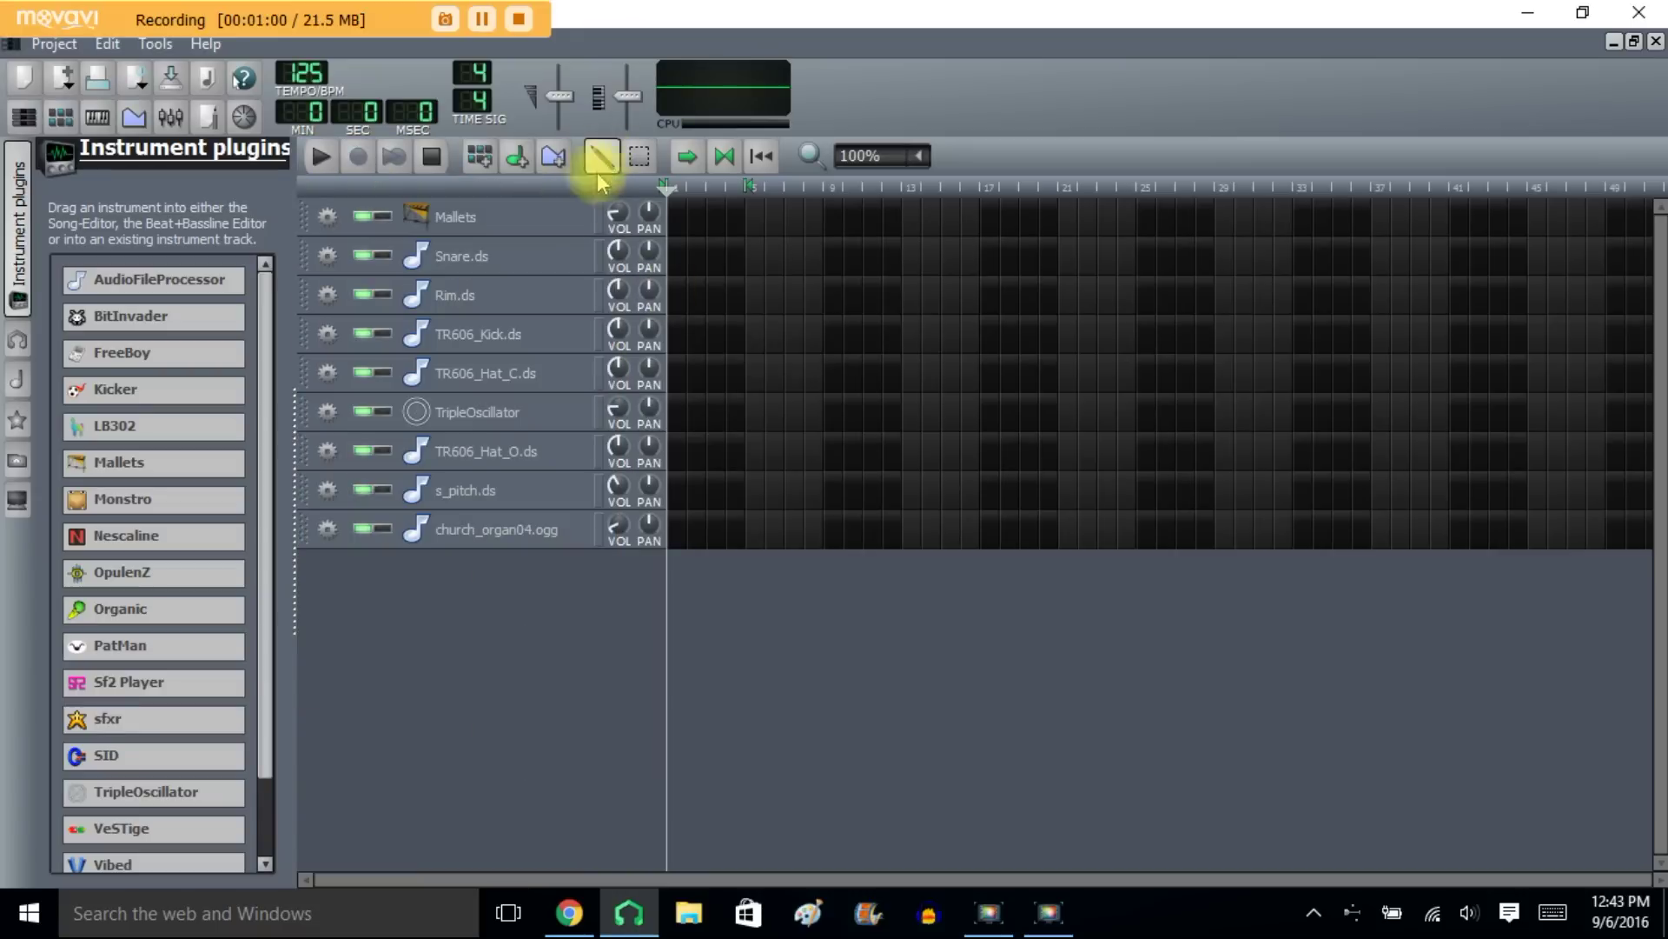
# Step: Find "rev" among the effects and add Calf Reverb LADSPA to the Mallets track's effects chain
pyautogui.click(522, 212)
pyautogui.click(480, 286)
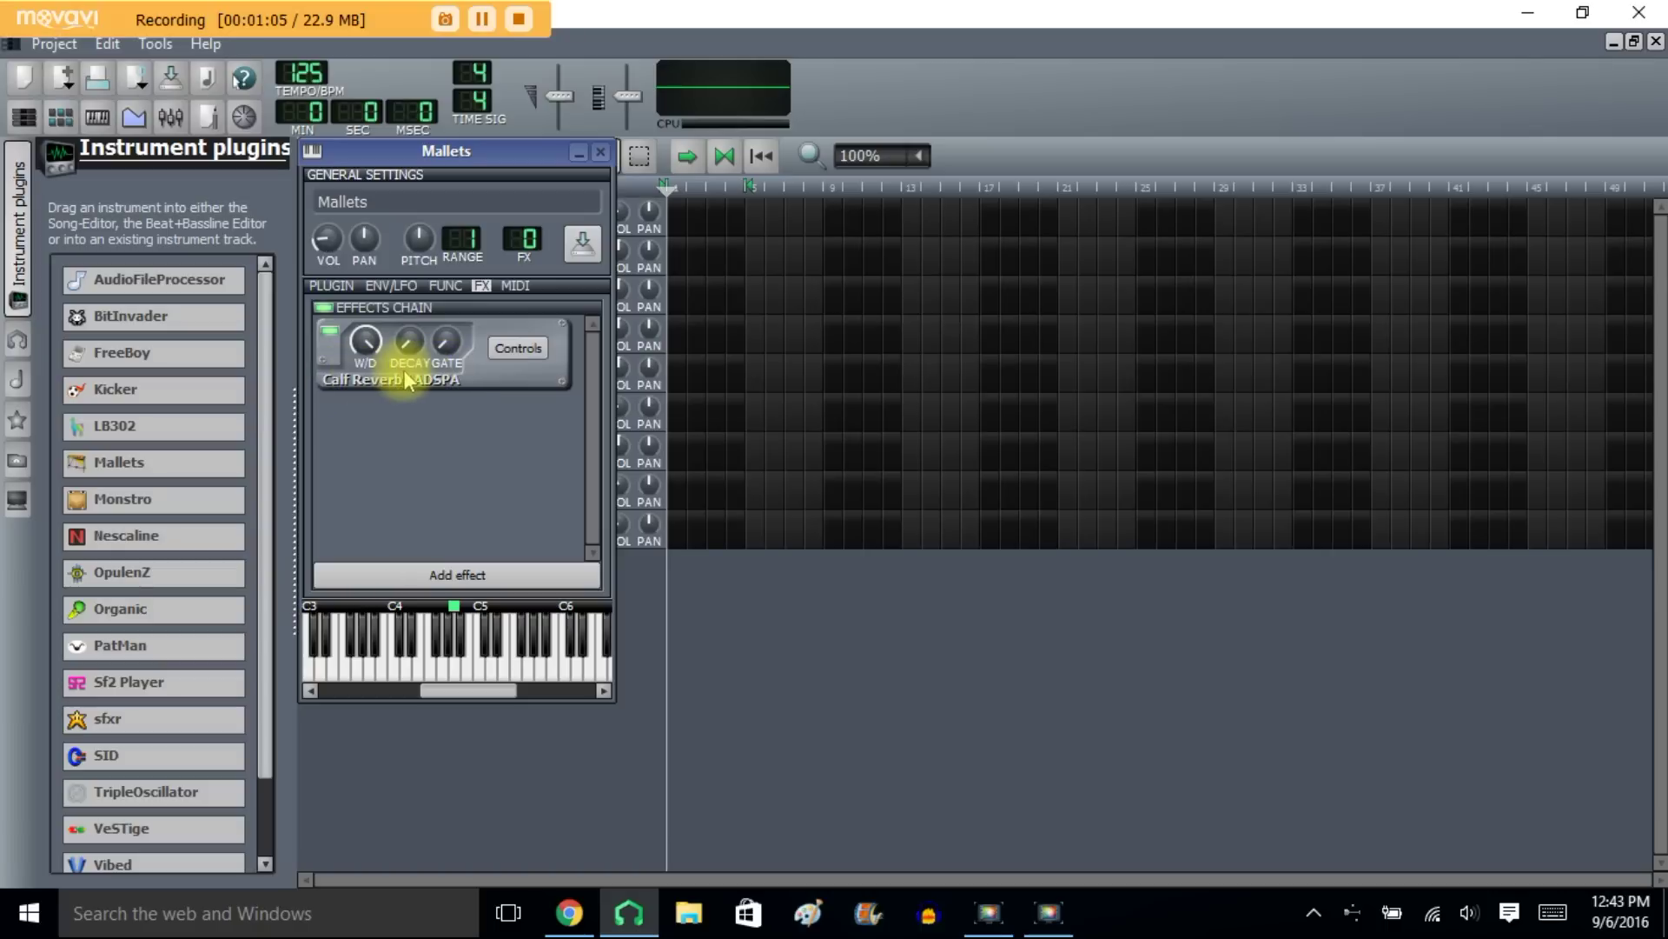
pyautogui.click(473, 580)
pyautogui.write('r')
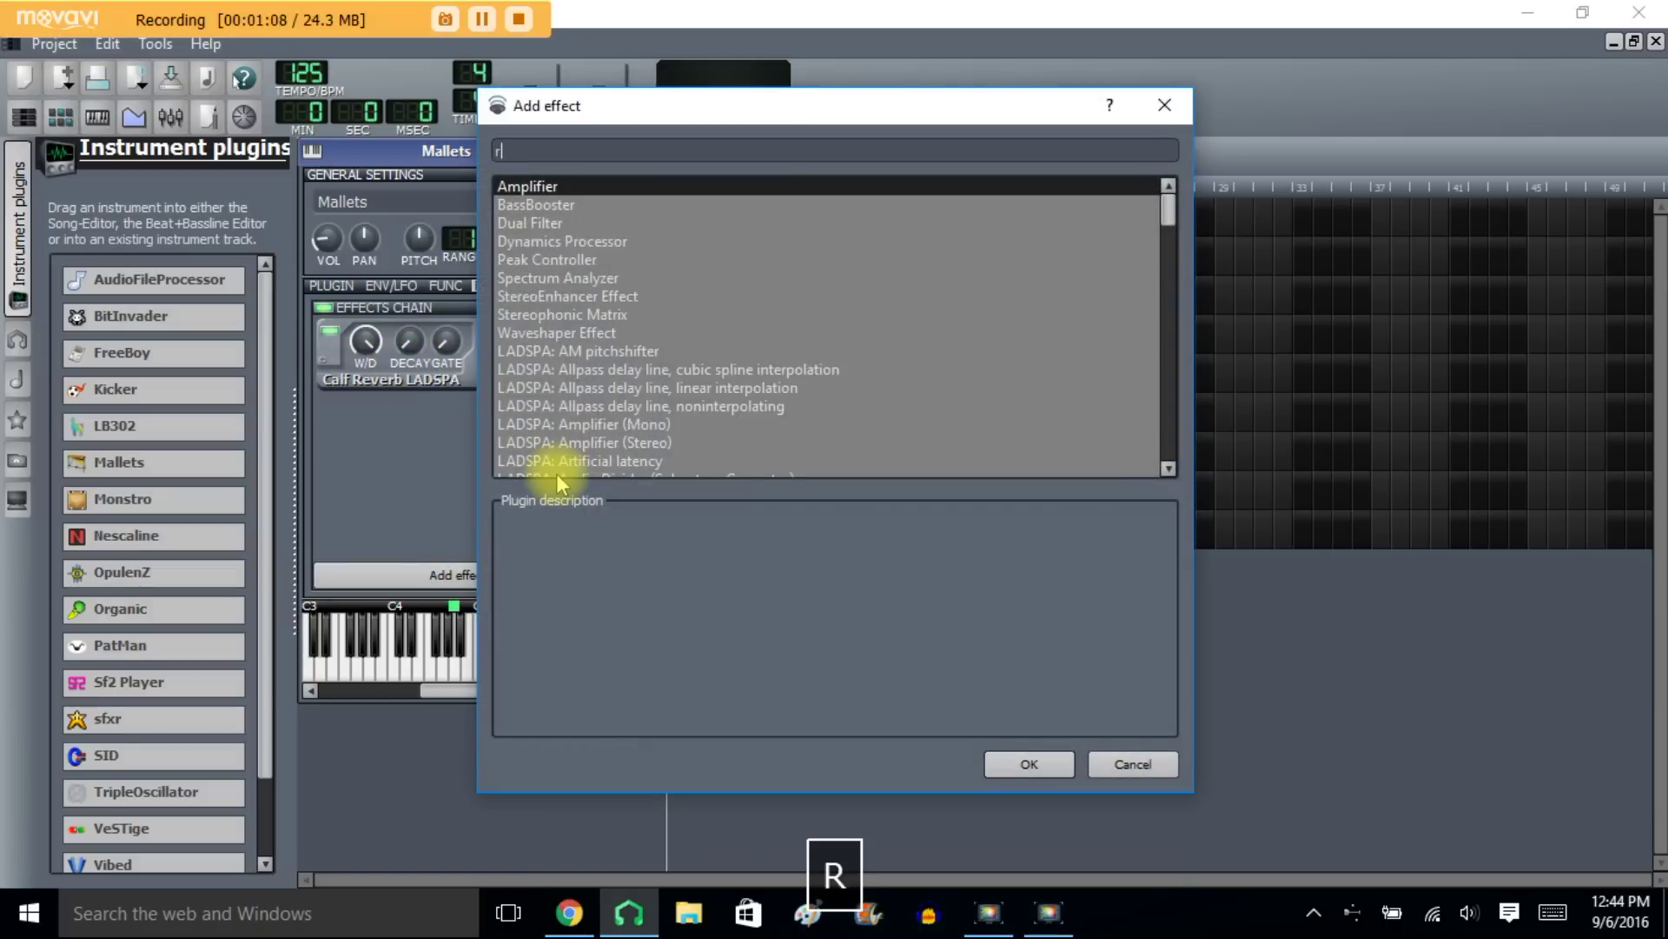
pyautogui.write('ev')
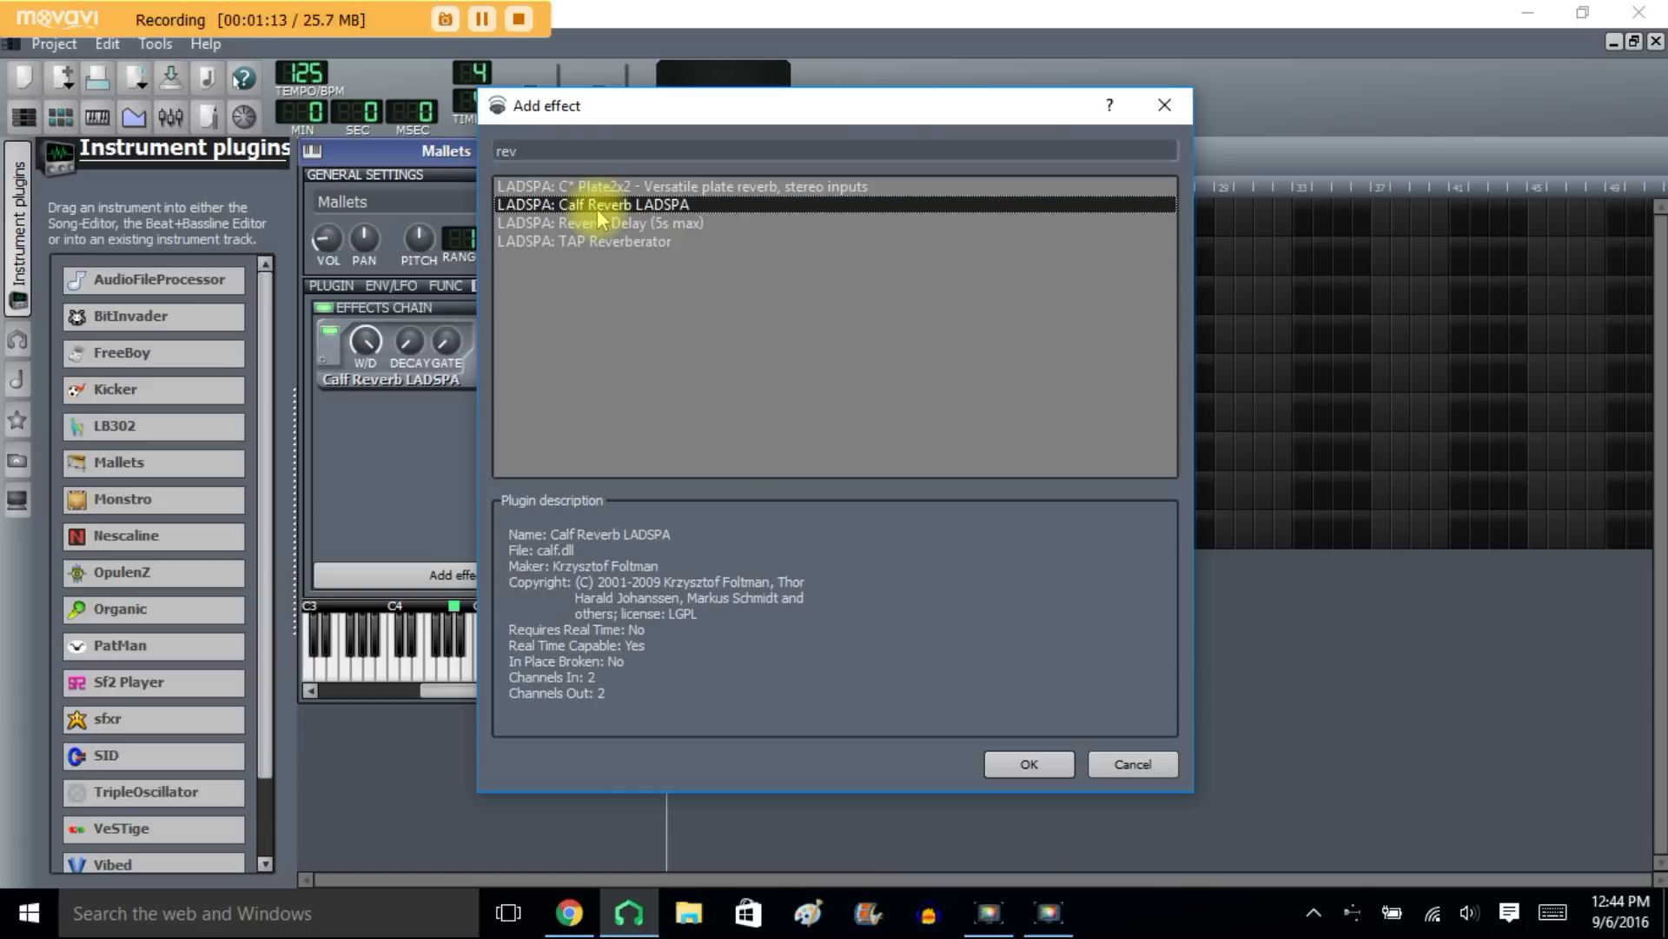
pyautogui.doubleClick(597, 213)
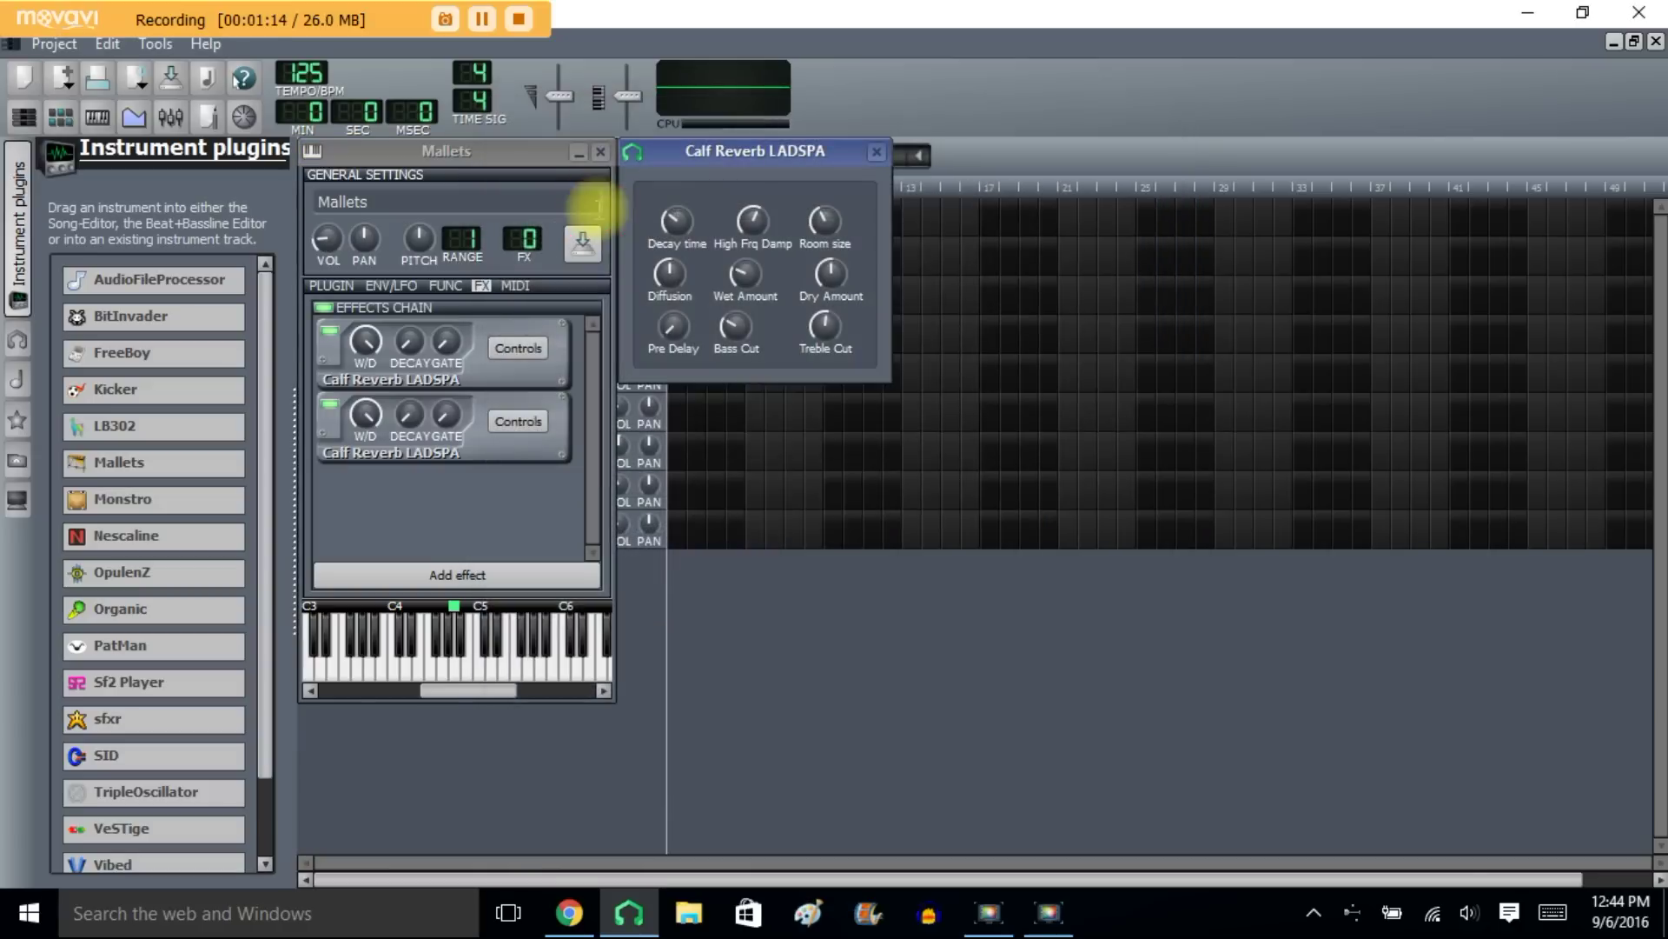
# Step: Remove the second Calf Reverb LADSPA from the Mallets effects chain and close the instrument window
pyautogui.rightClick(510, 428)
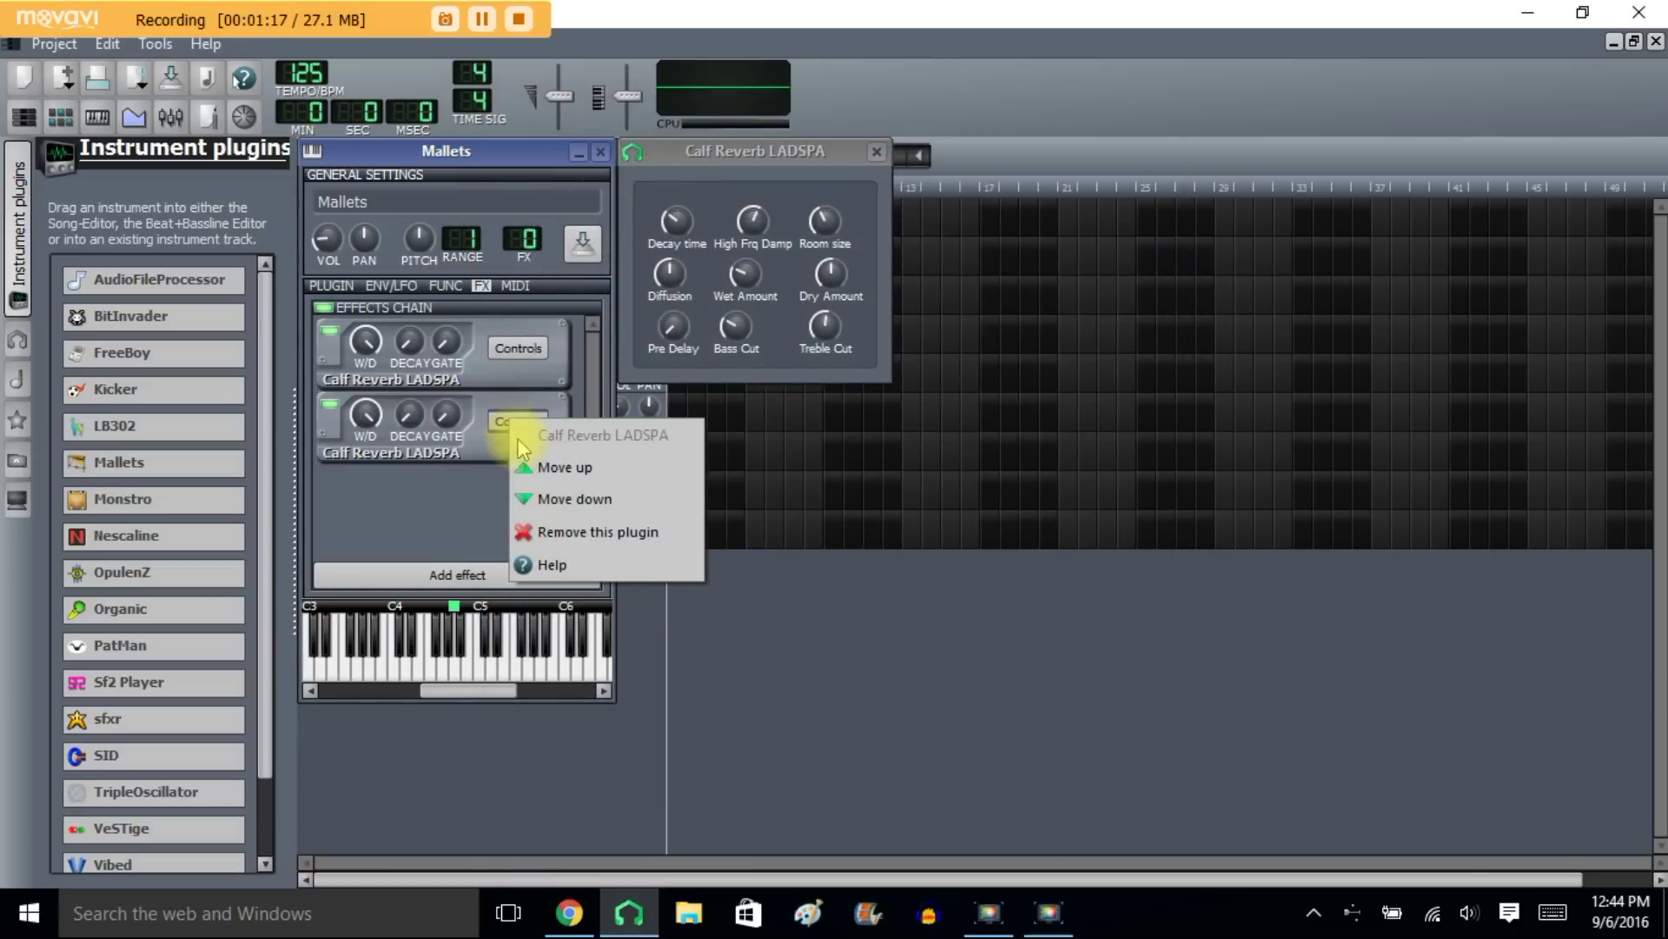
pyautogui.click(539, 530)
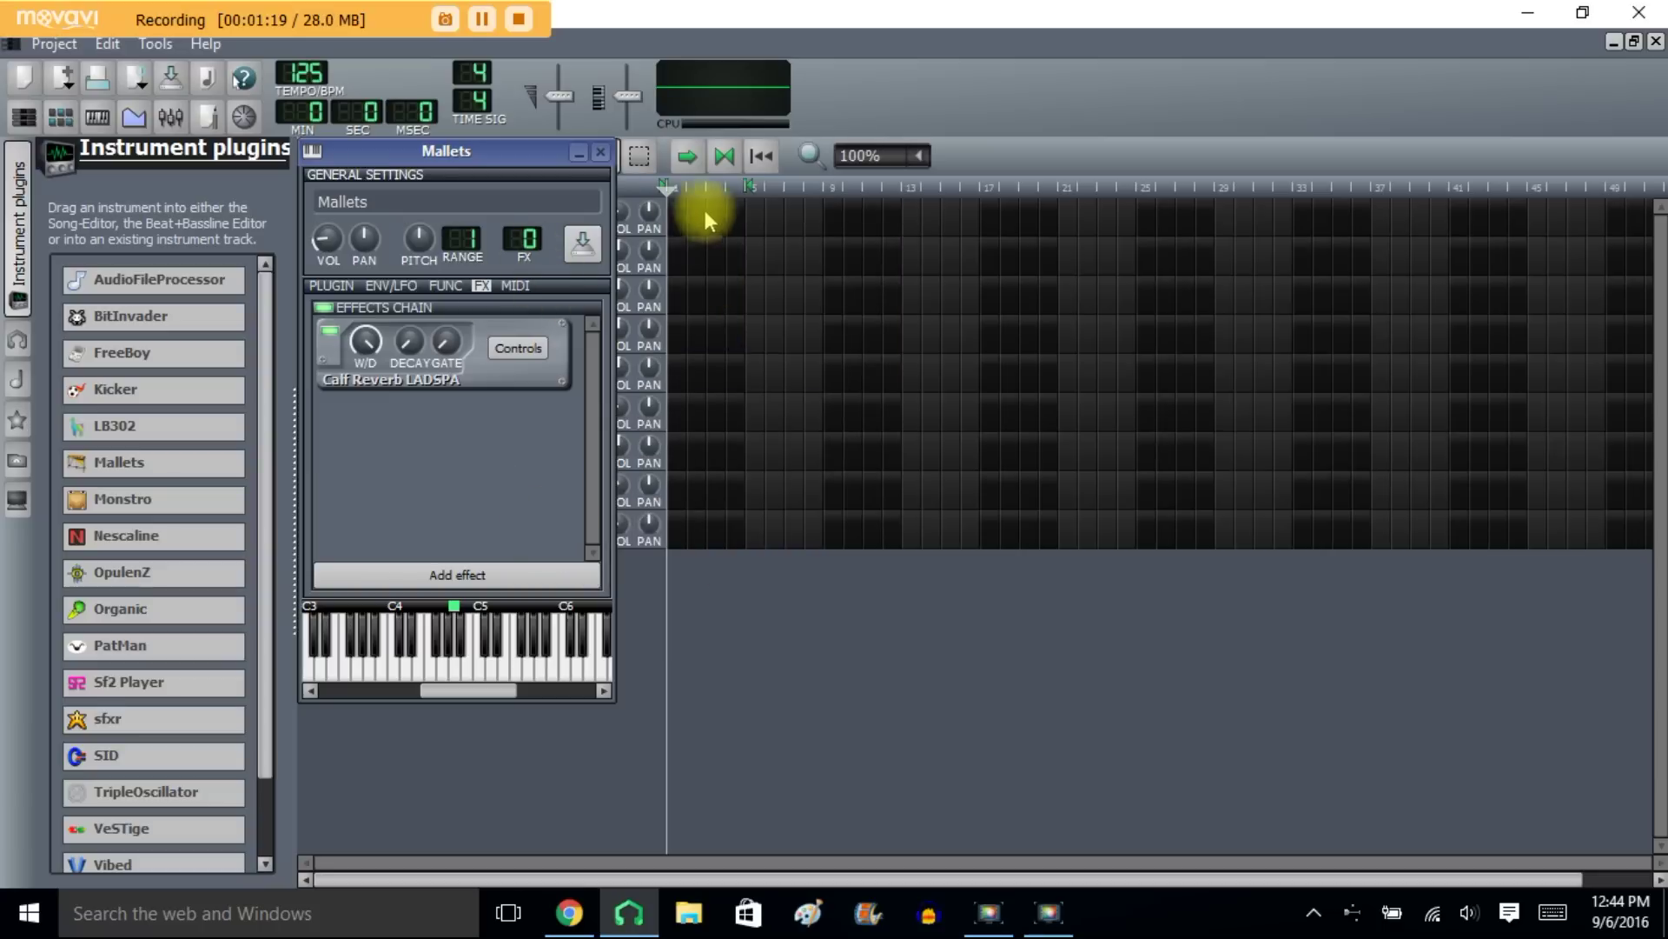
pyautogui.click(598, 155)
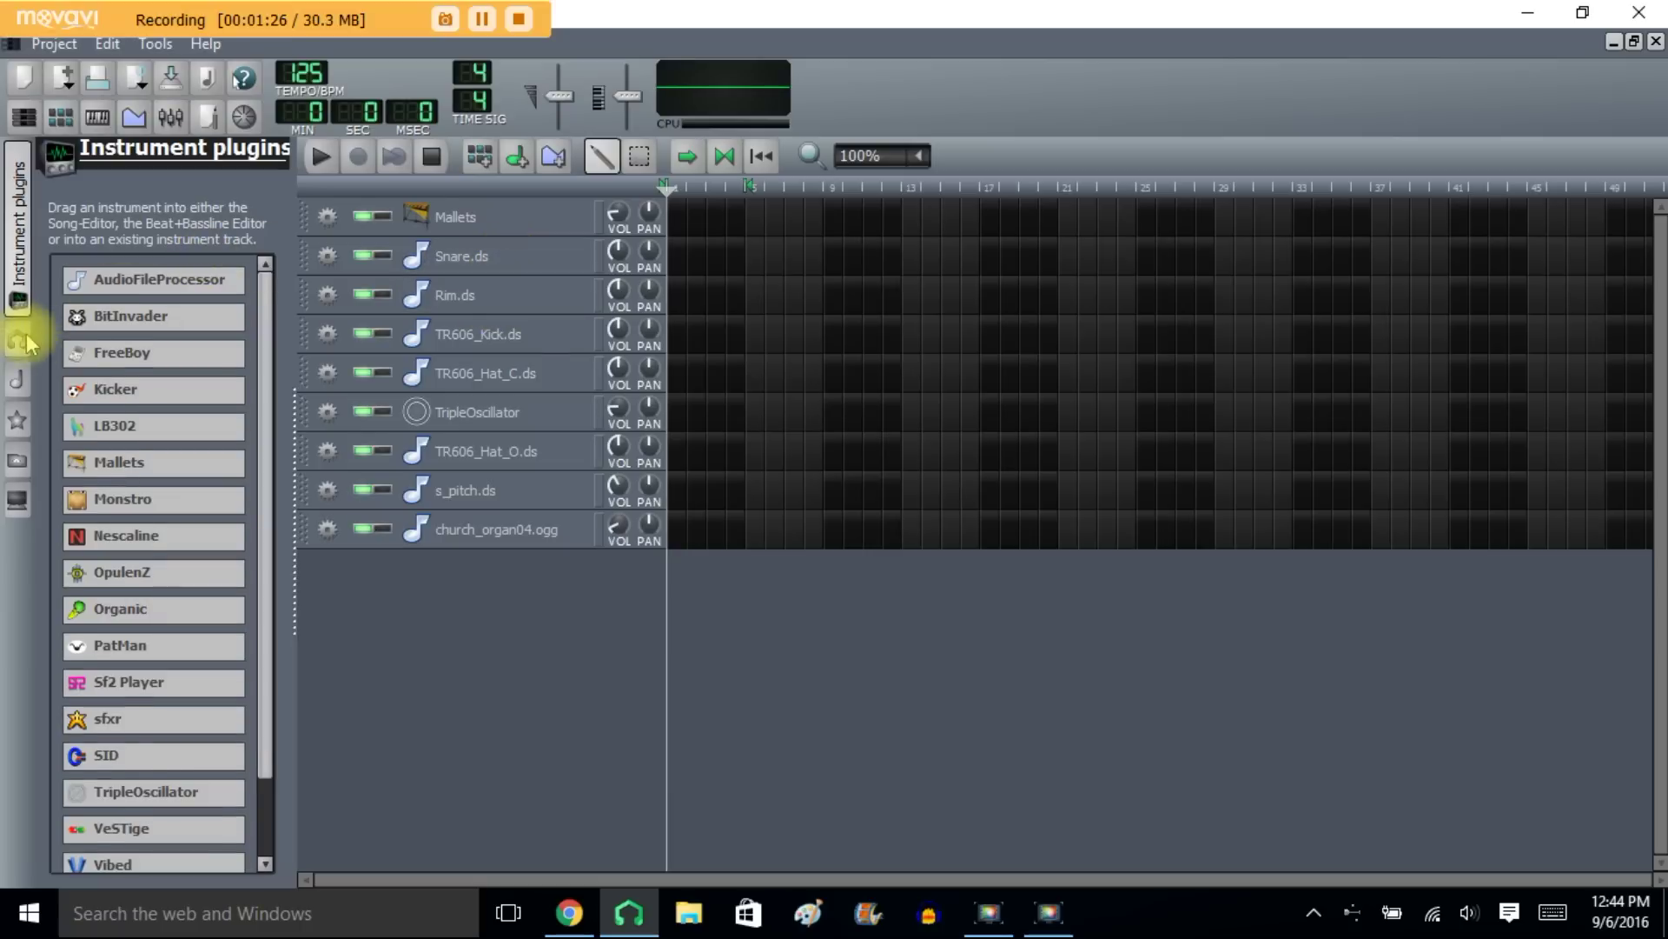
# Step: Audition the Snare.ds and Rim.ds samples in the cr8000 folder under drumsynth
pyautogui.click(18, 378)
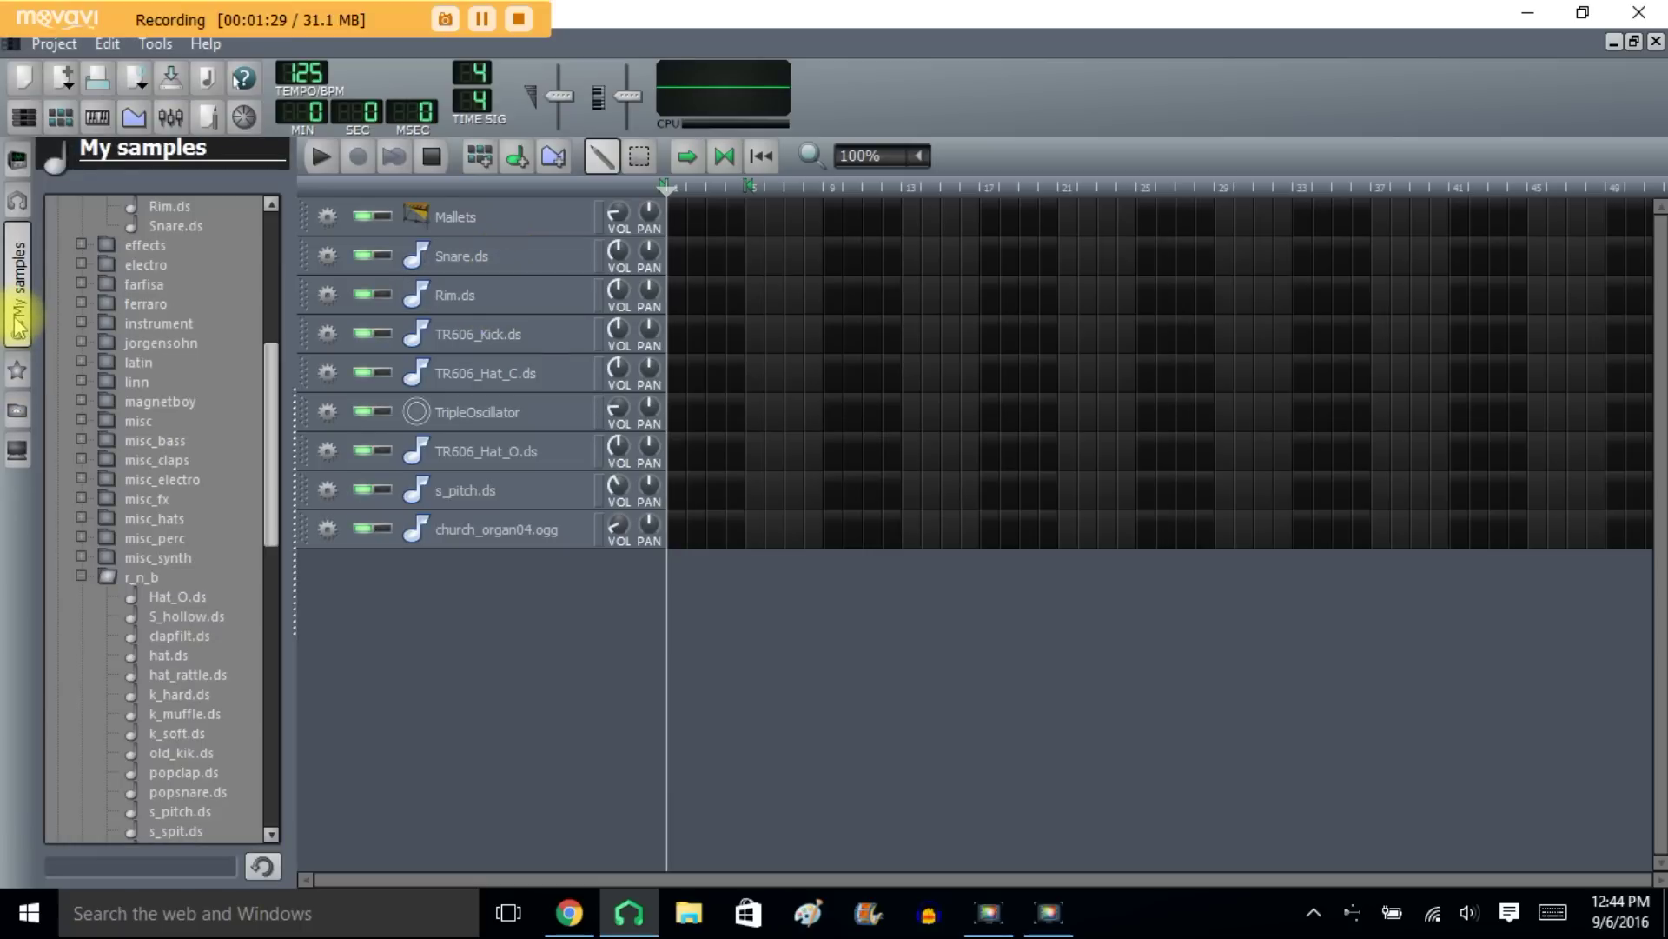
pyautogui.moveTo(276, 399); pyautogui.dragTo(273, 296)
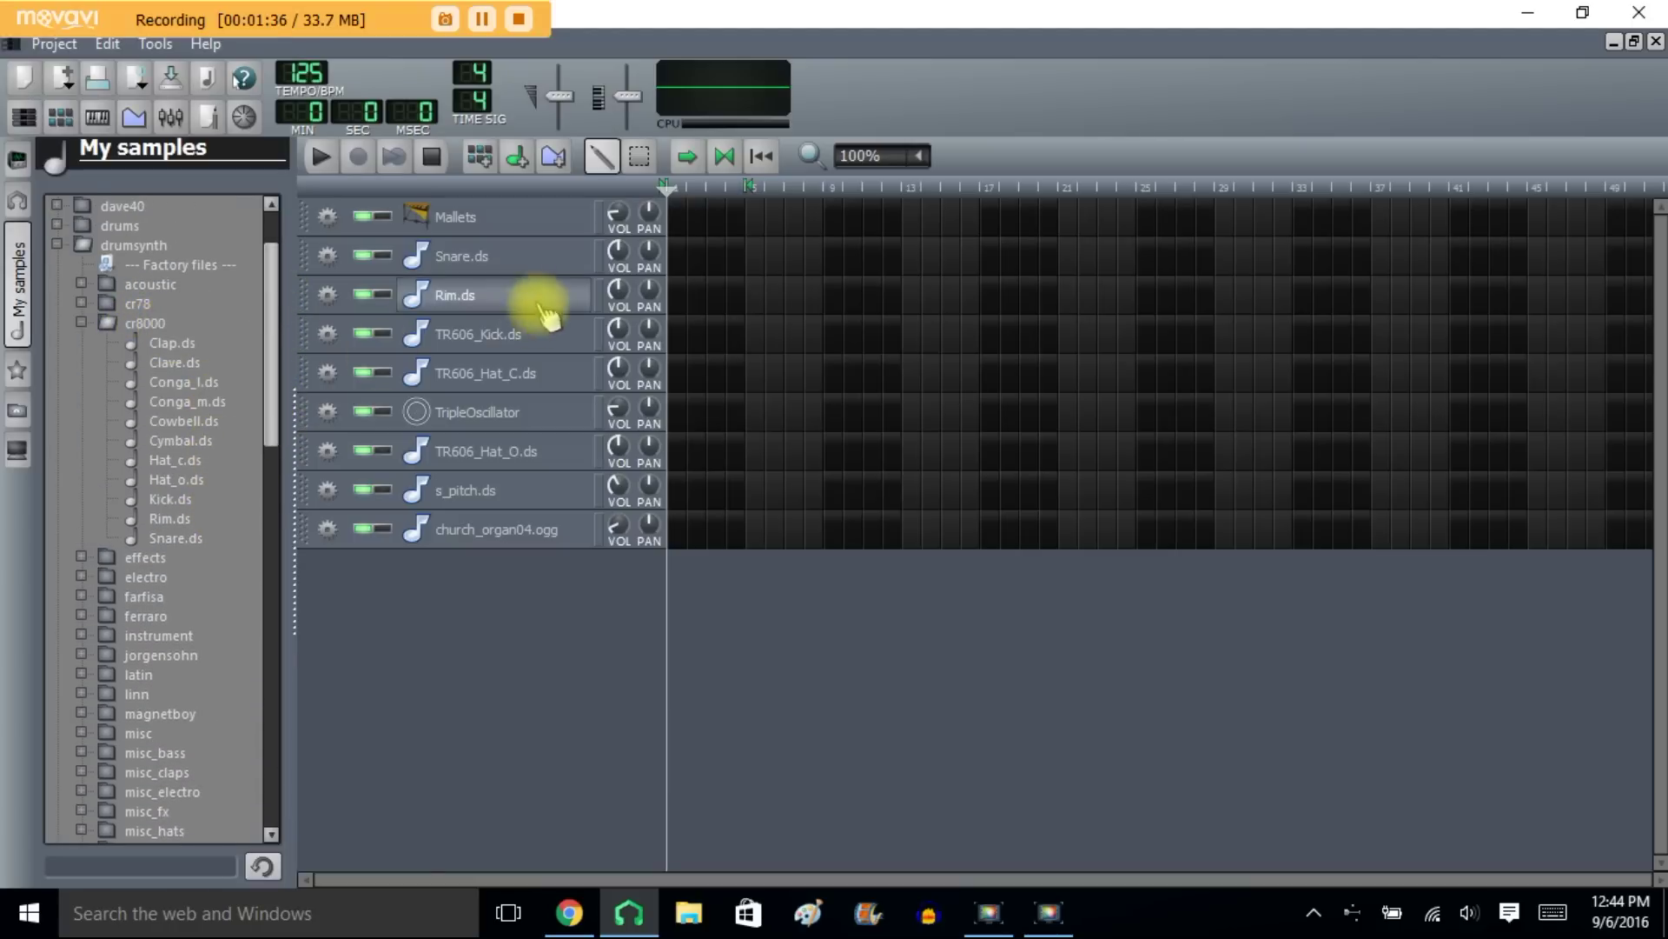
pyautogui.click(183, 541)
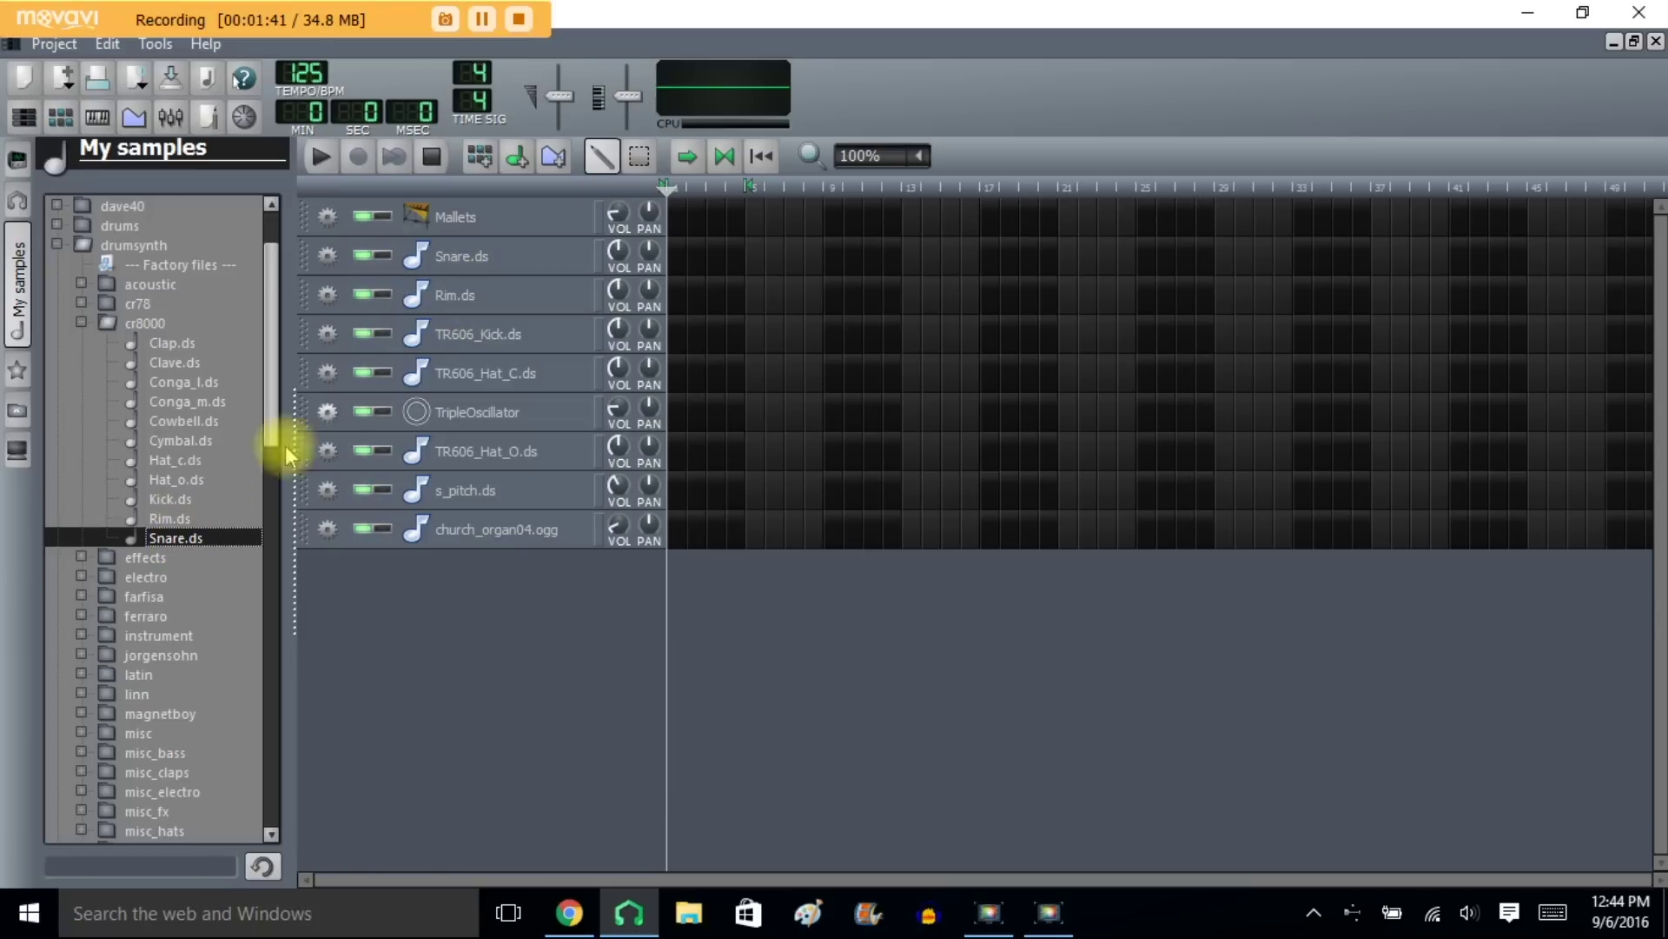
pyautogui.click(176, 522)
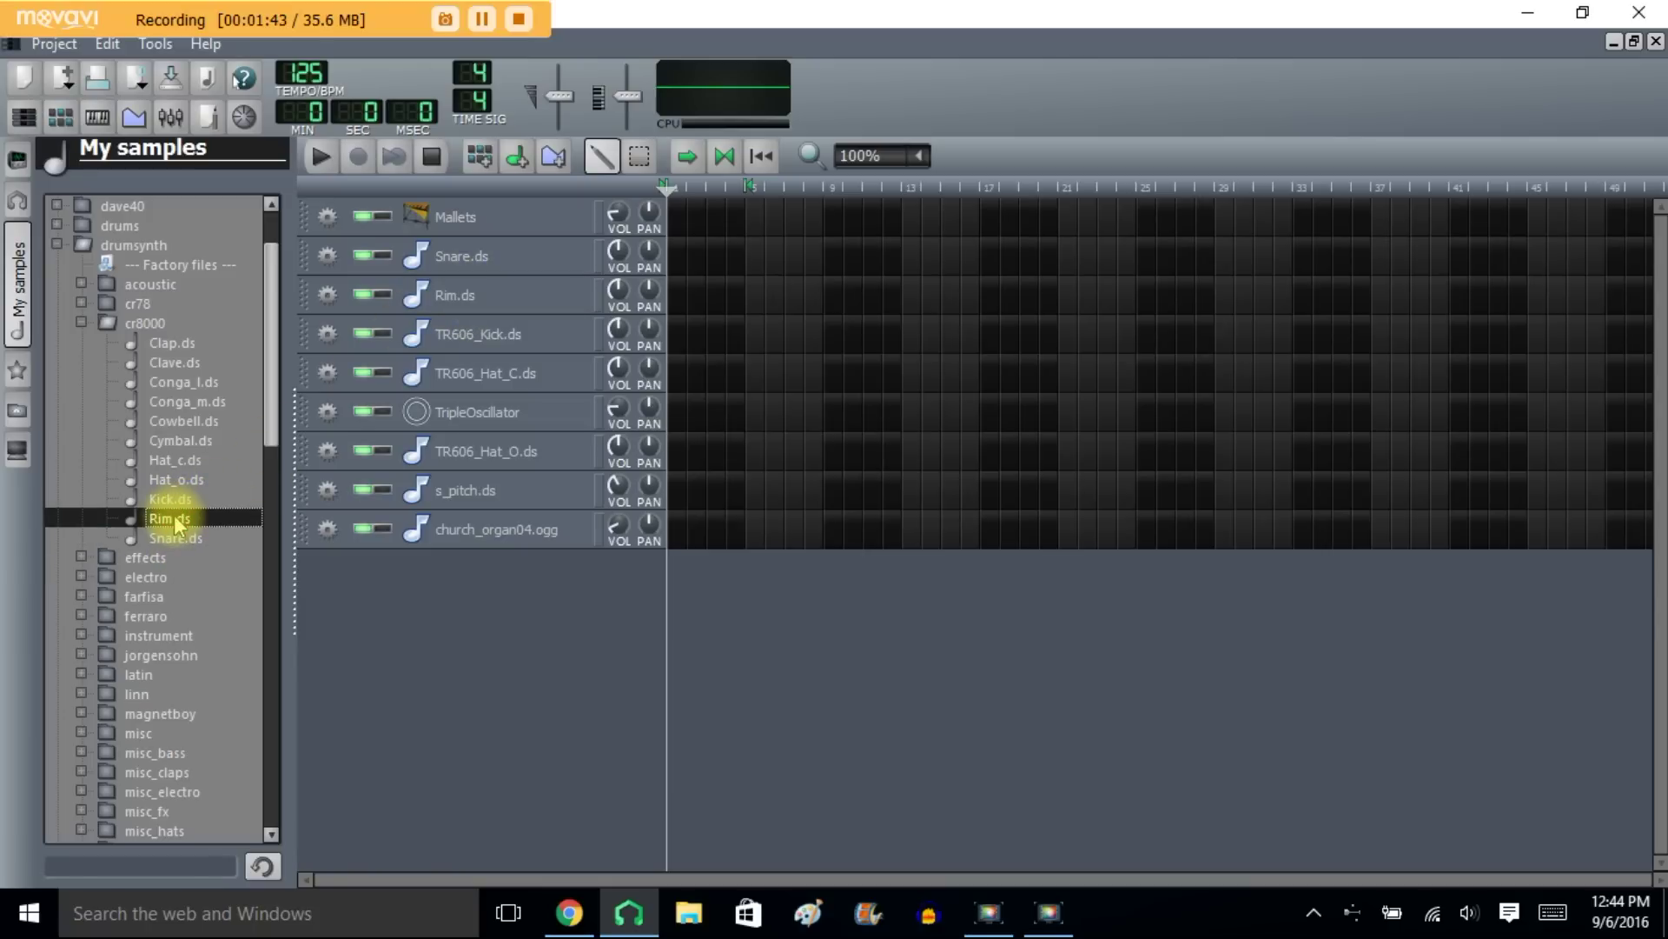
# Step: Inspect the effects chain of the Rim.ds track and close its window
pyautogui.click(447, 293)
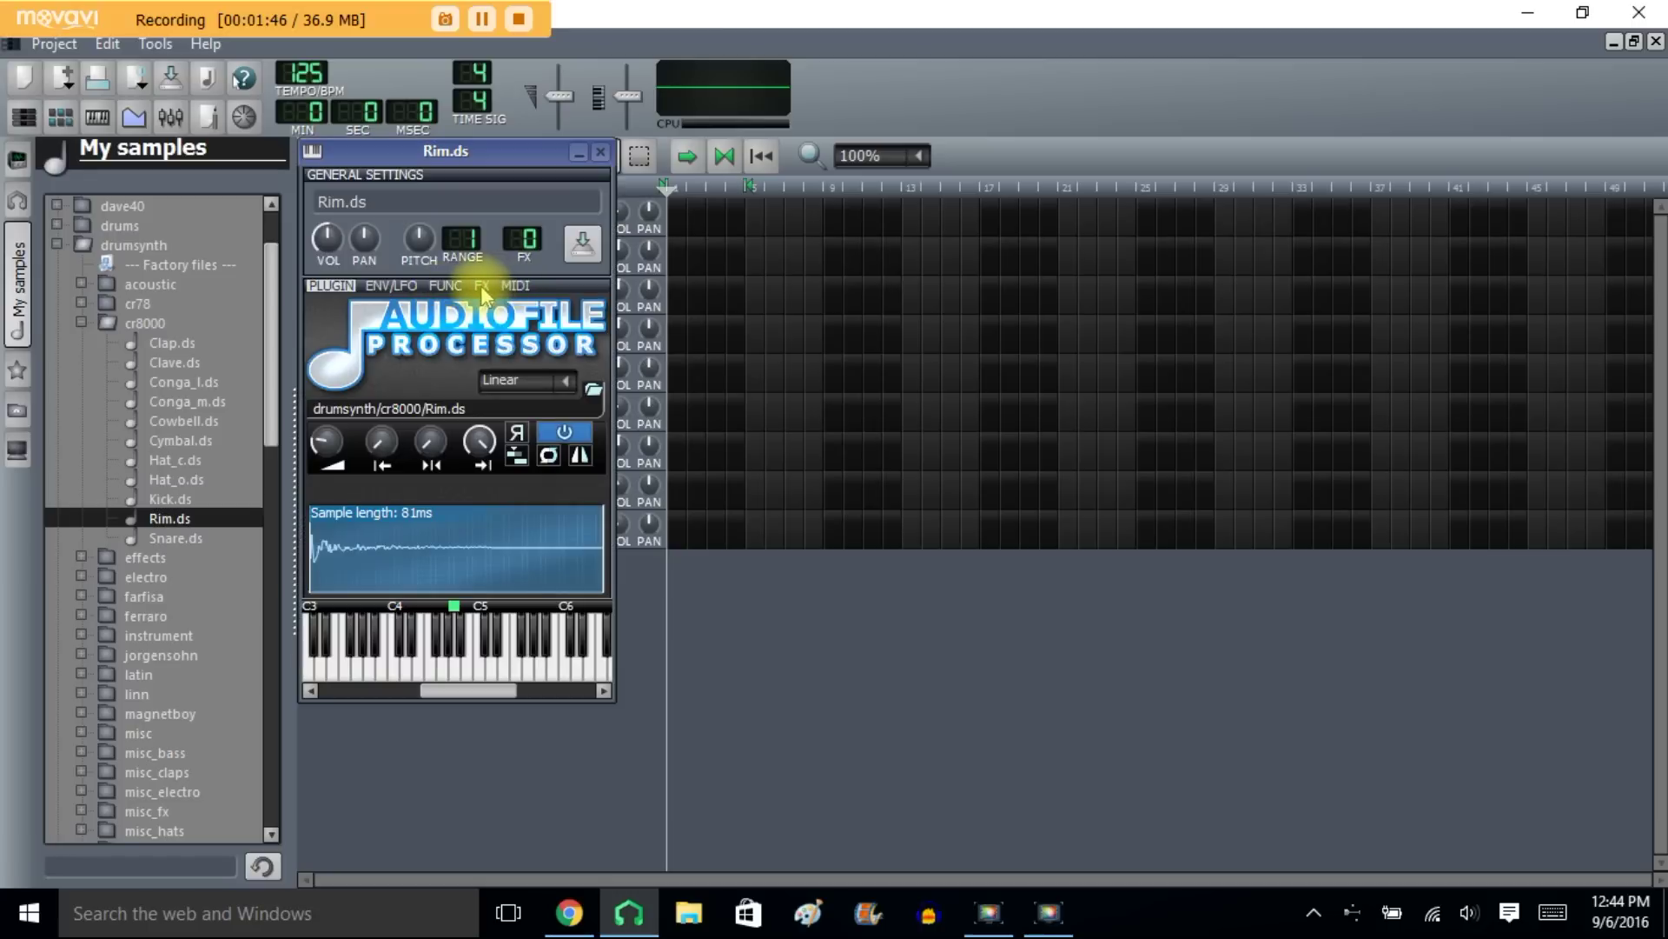
pyautogui.click(481, 286)
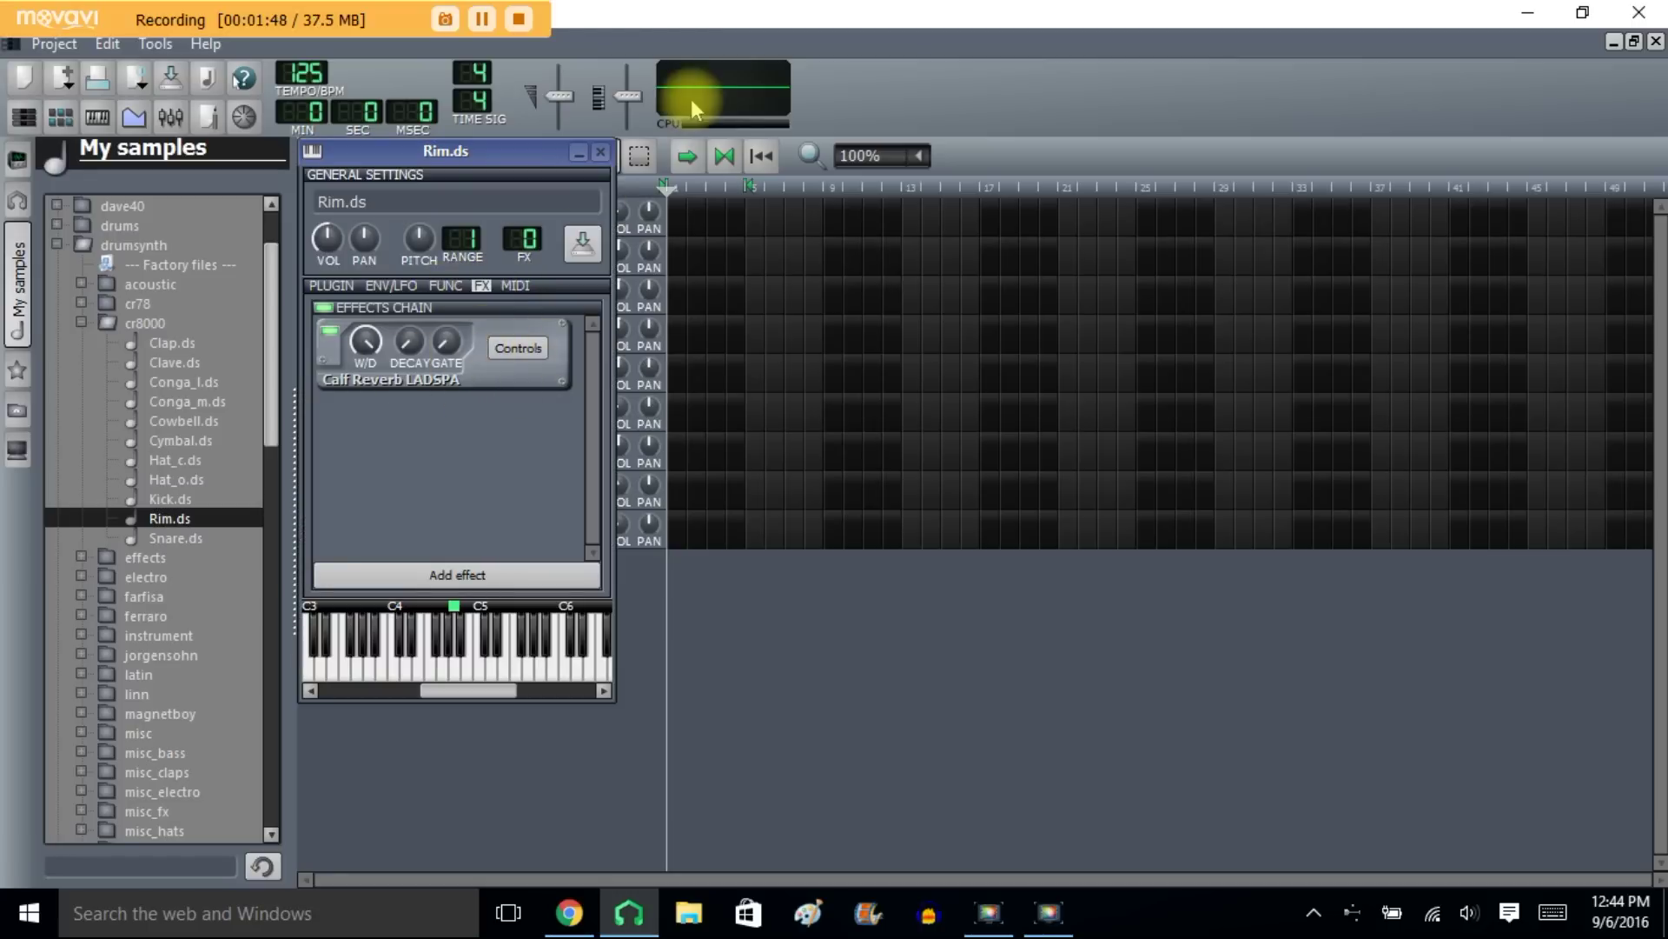
pyautogui.click(604, 153)
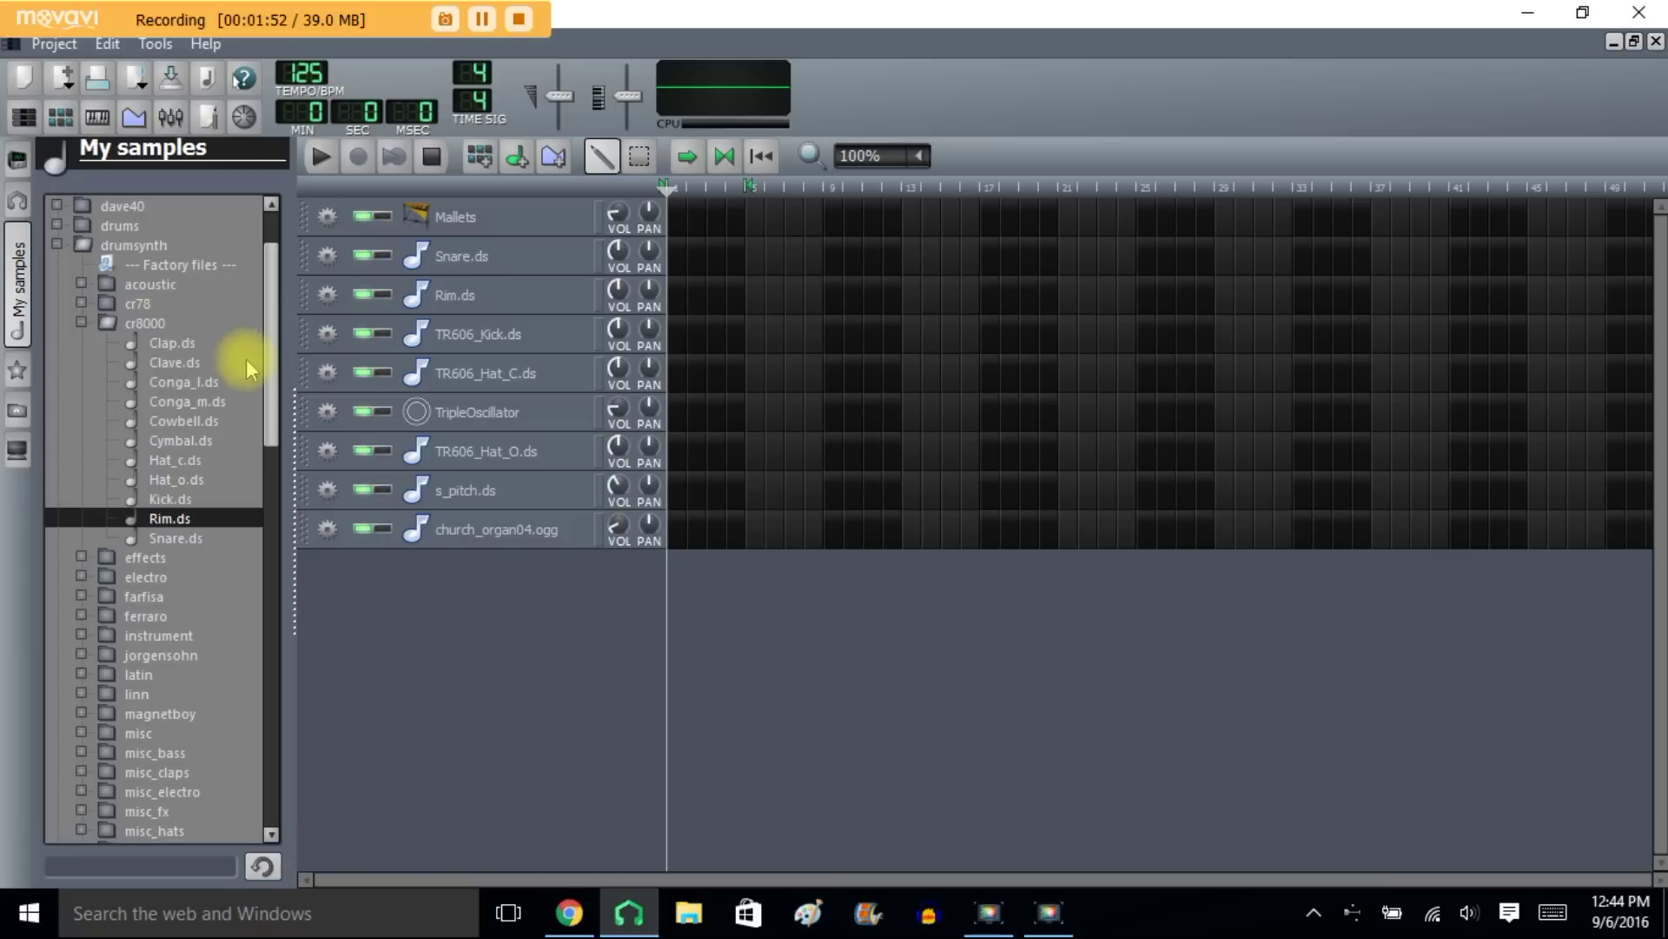
# Step: Audition the TR606_Kick.ds, TR606_Hat_O.ds and TR606_Hat_C.ds samples in the tr606 folder
pyautogui.moveTo(274, 408); pyautogui.dragTo(253, 597)
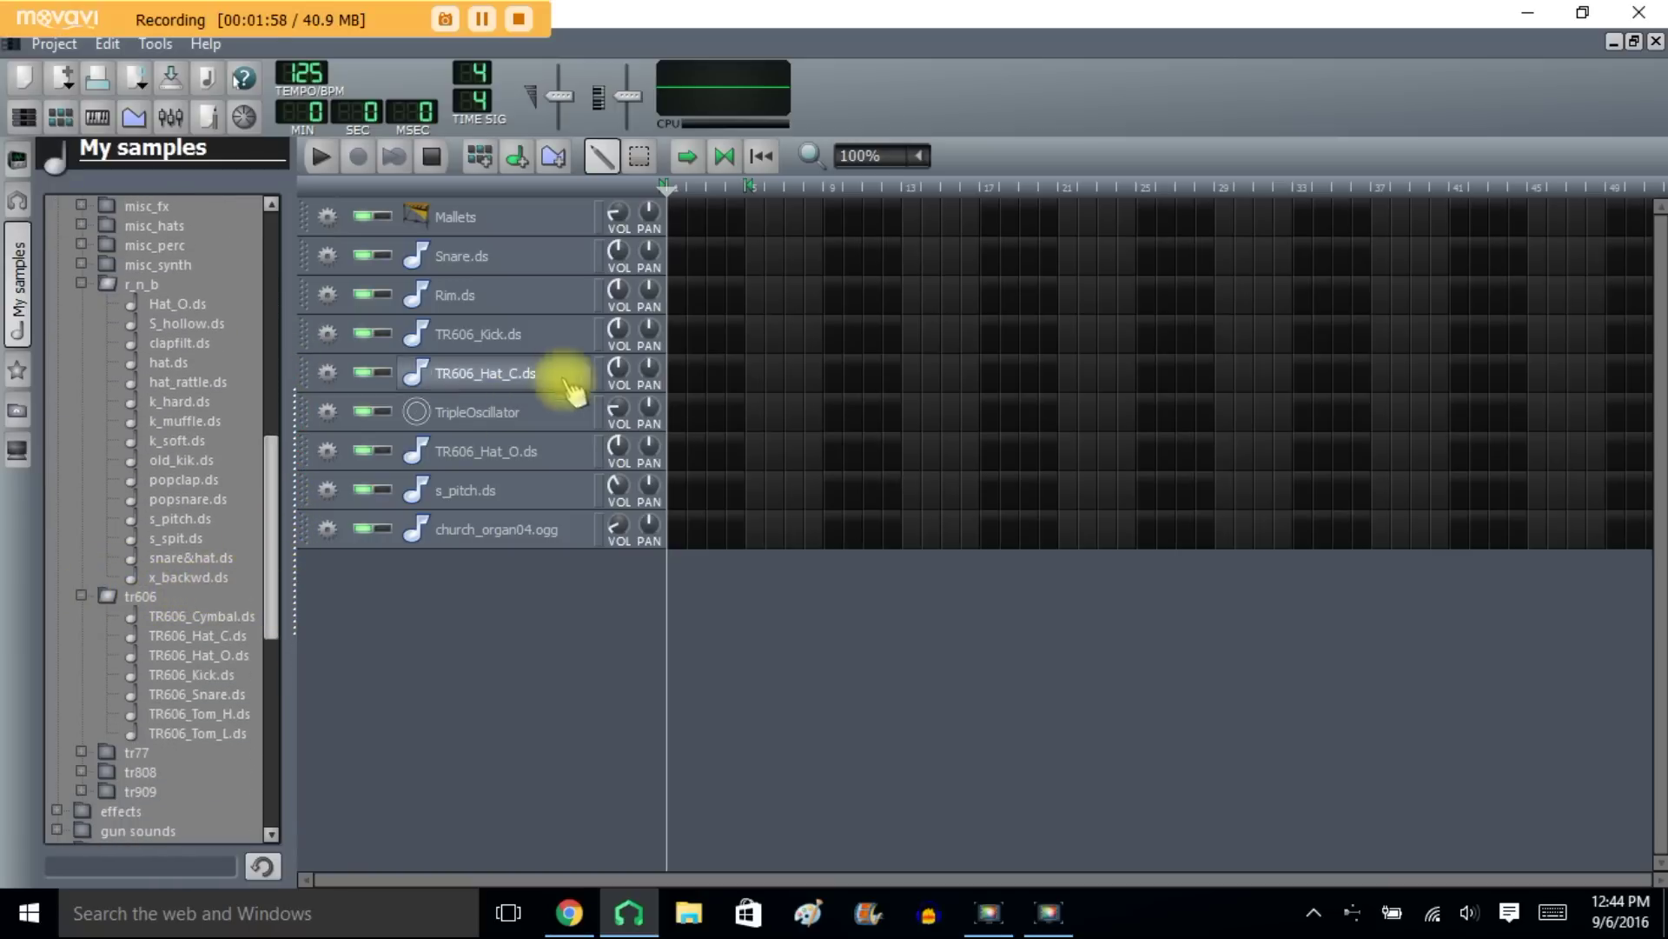
pyautogui.click(211, 674)
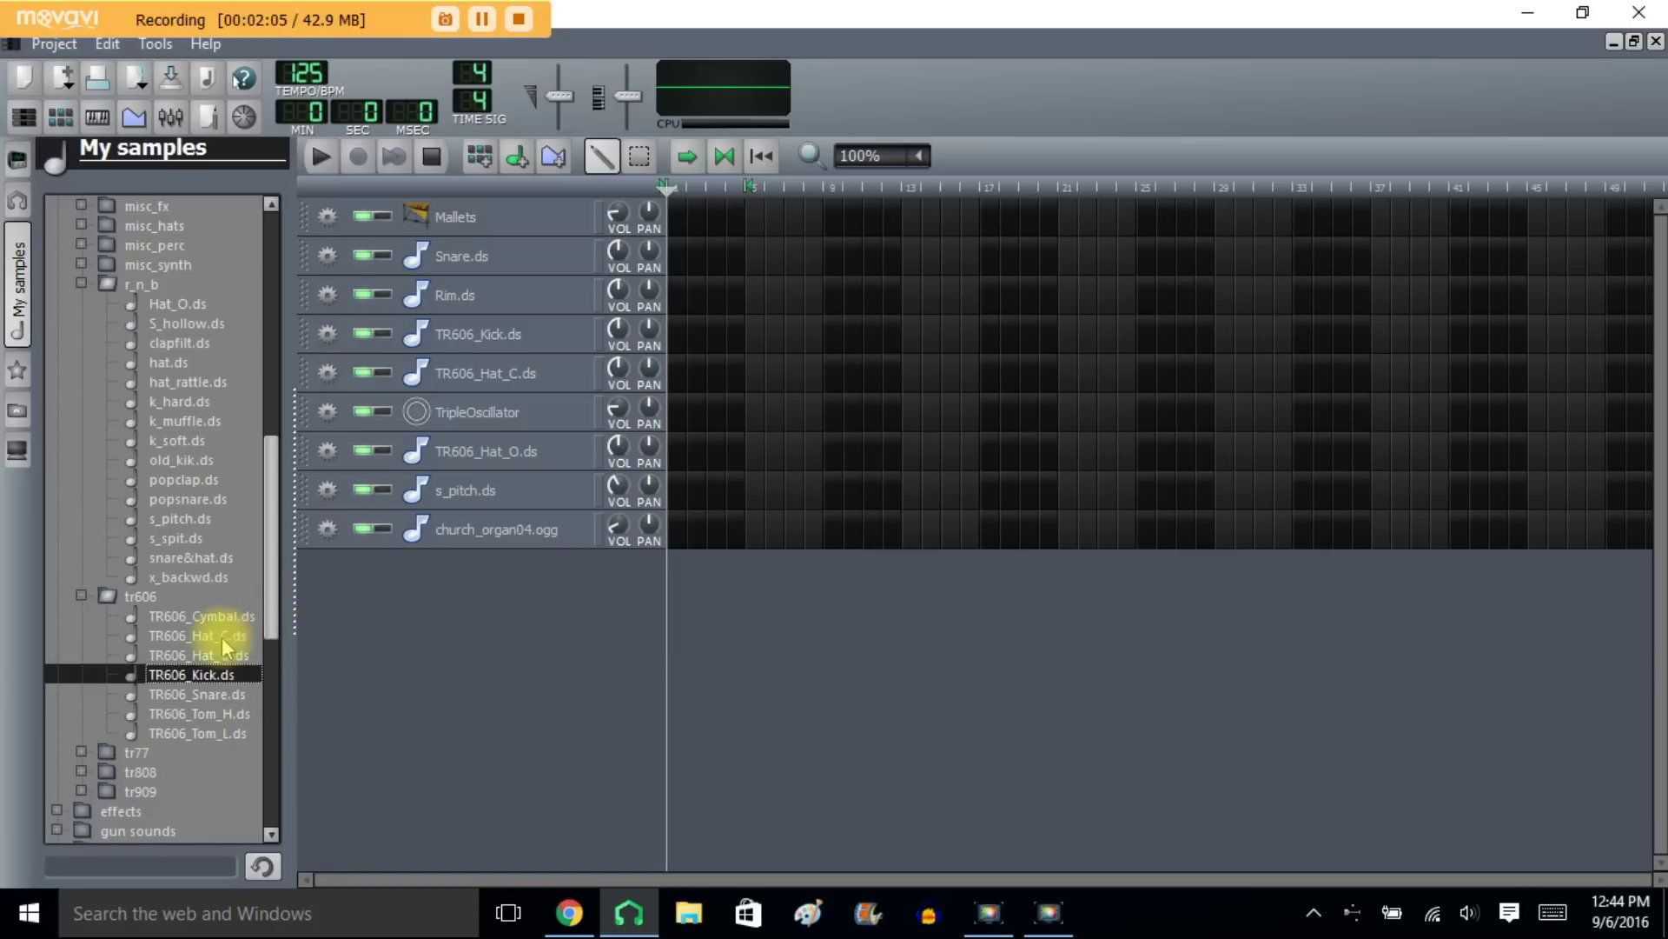
pyautogui.click(211, 654)
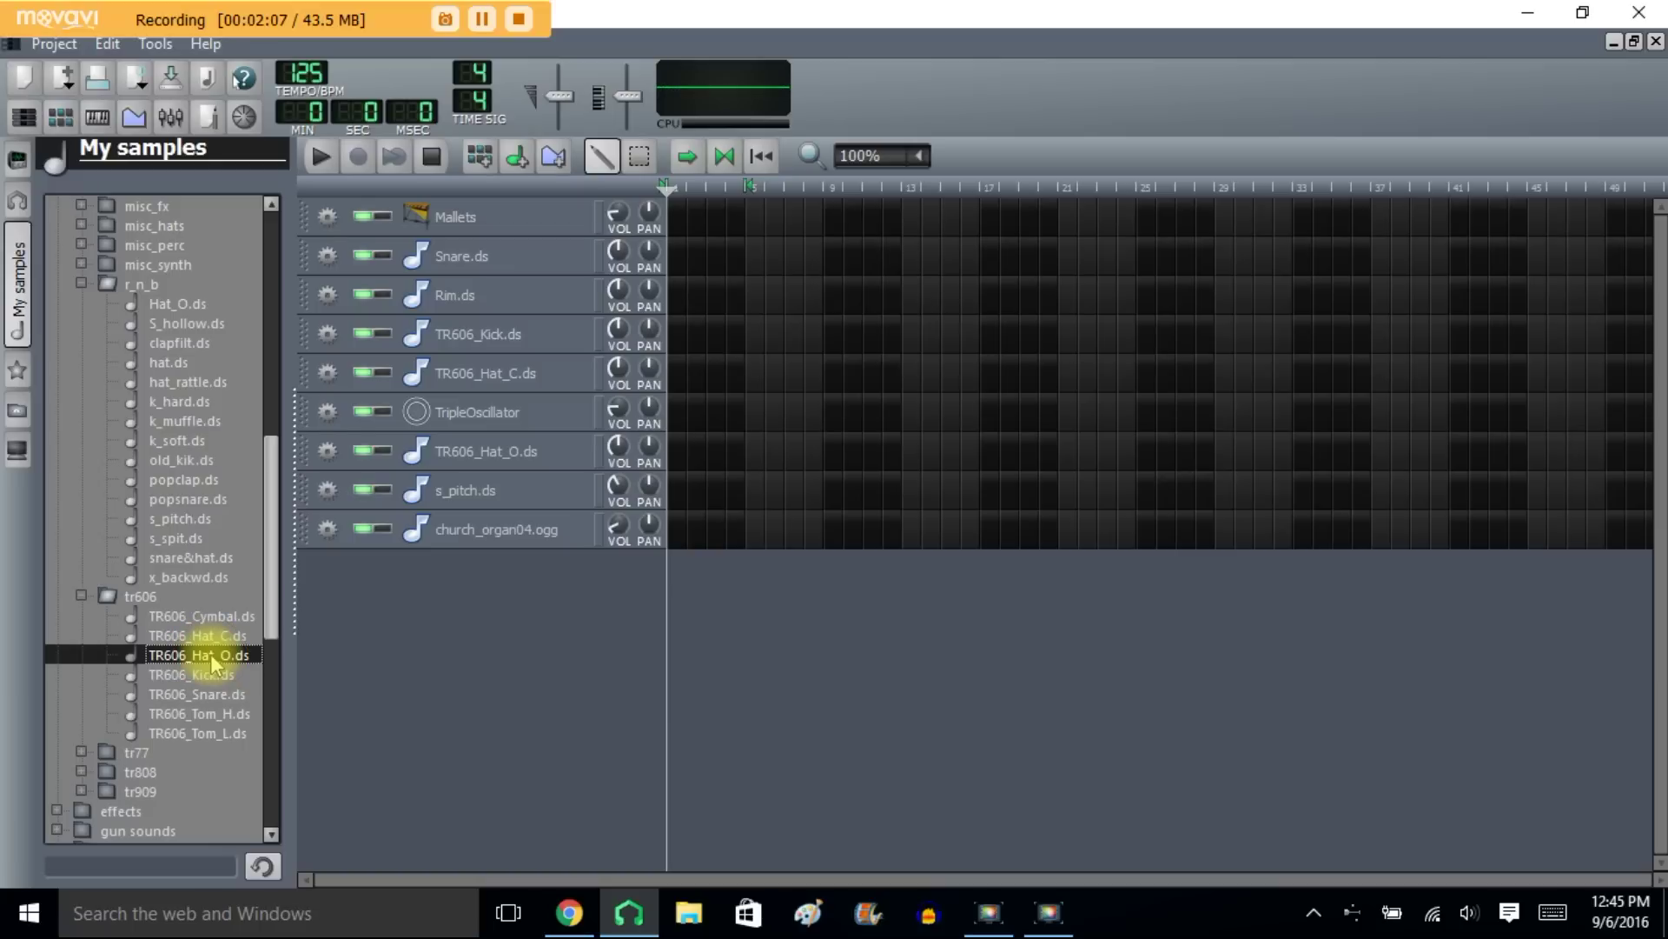
pyautogui.click(199, 639)
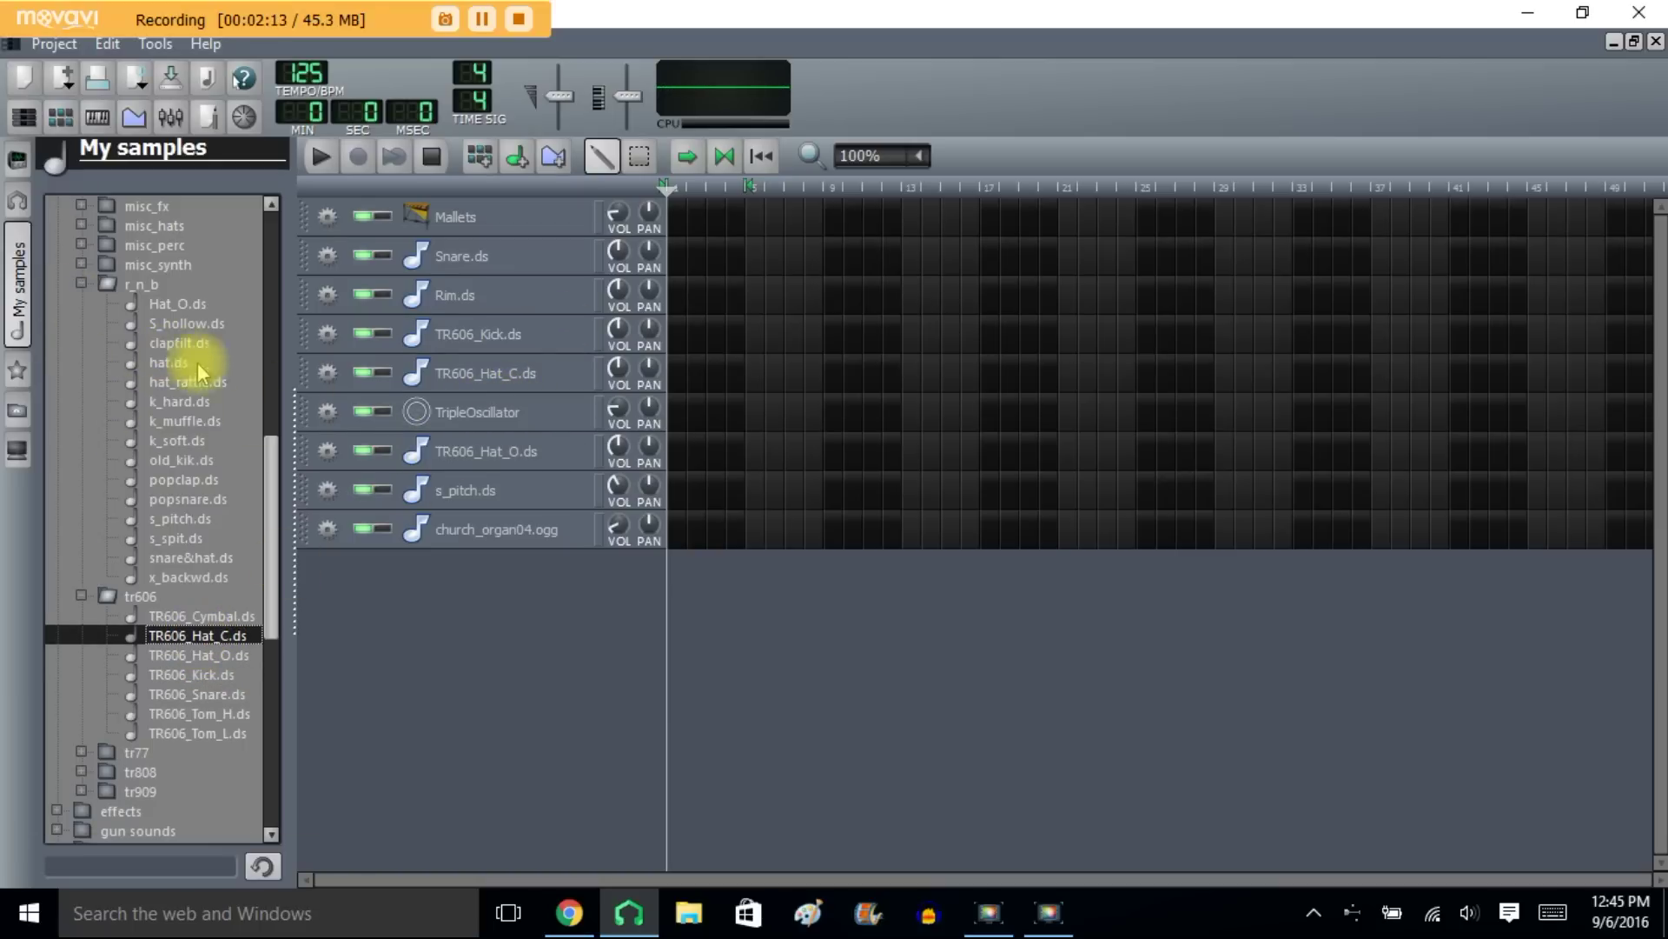
pyautogui.moveTo(269, 454); pyautogui.dragTo(276, 365)
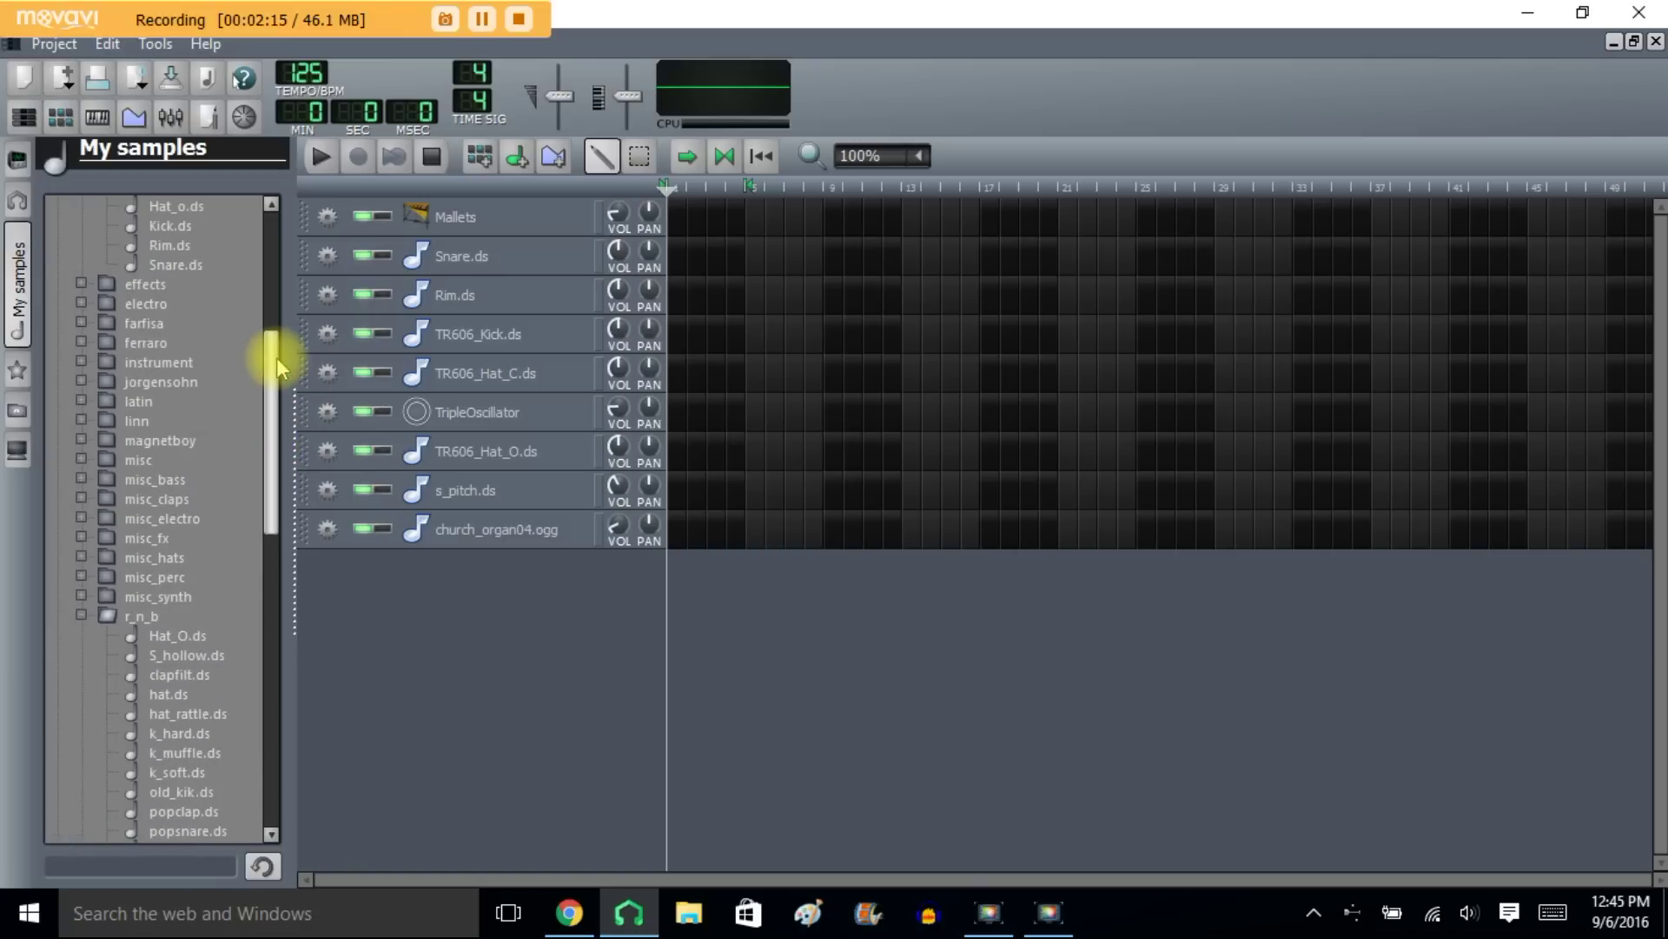
# Step: Bring up the TripleOscillator track's instrument settings and play several low notes to hear its sound
pyautogui.click(16, 159)
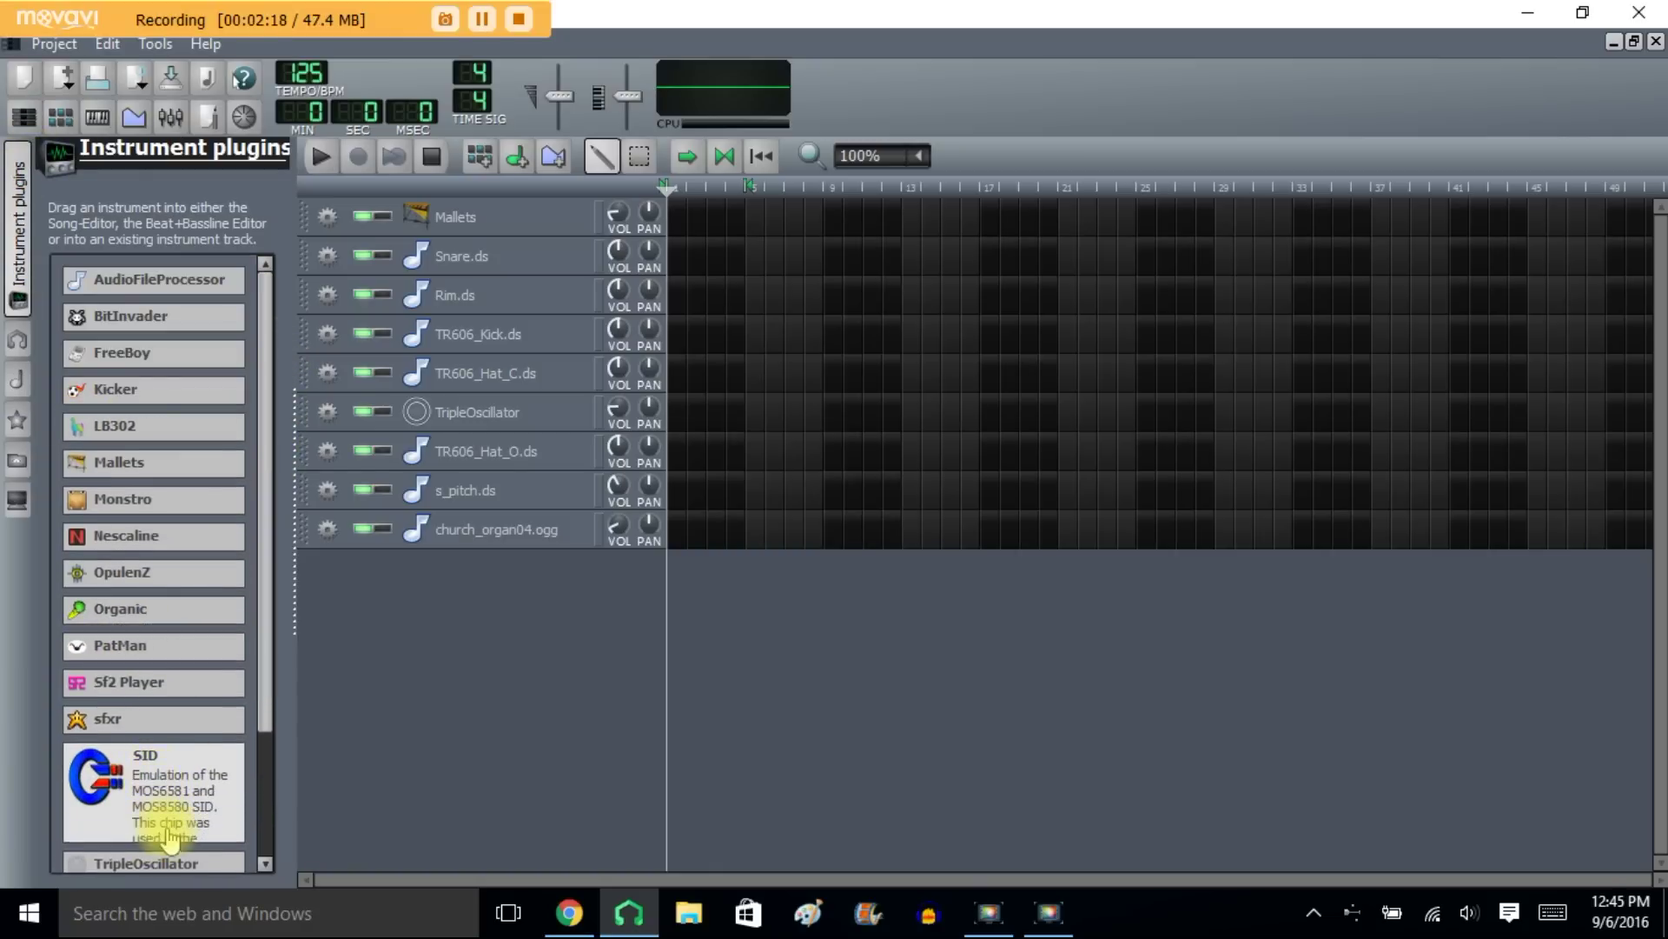
pyautogui.moveTo(117, 808); pyautogui.dragTo(426, 546)
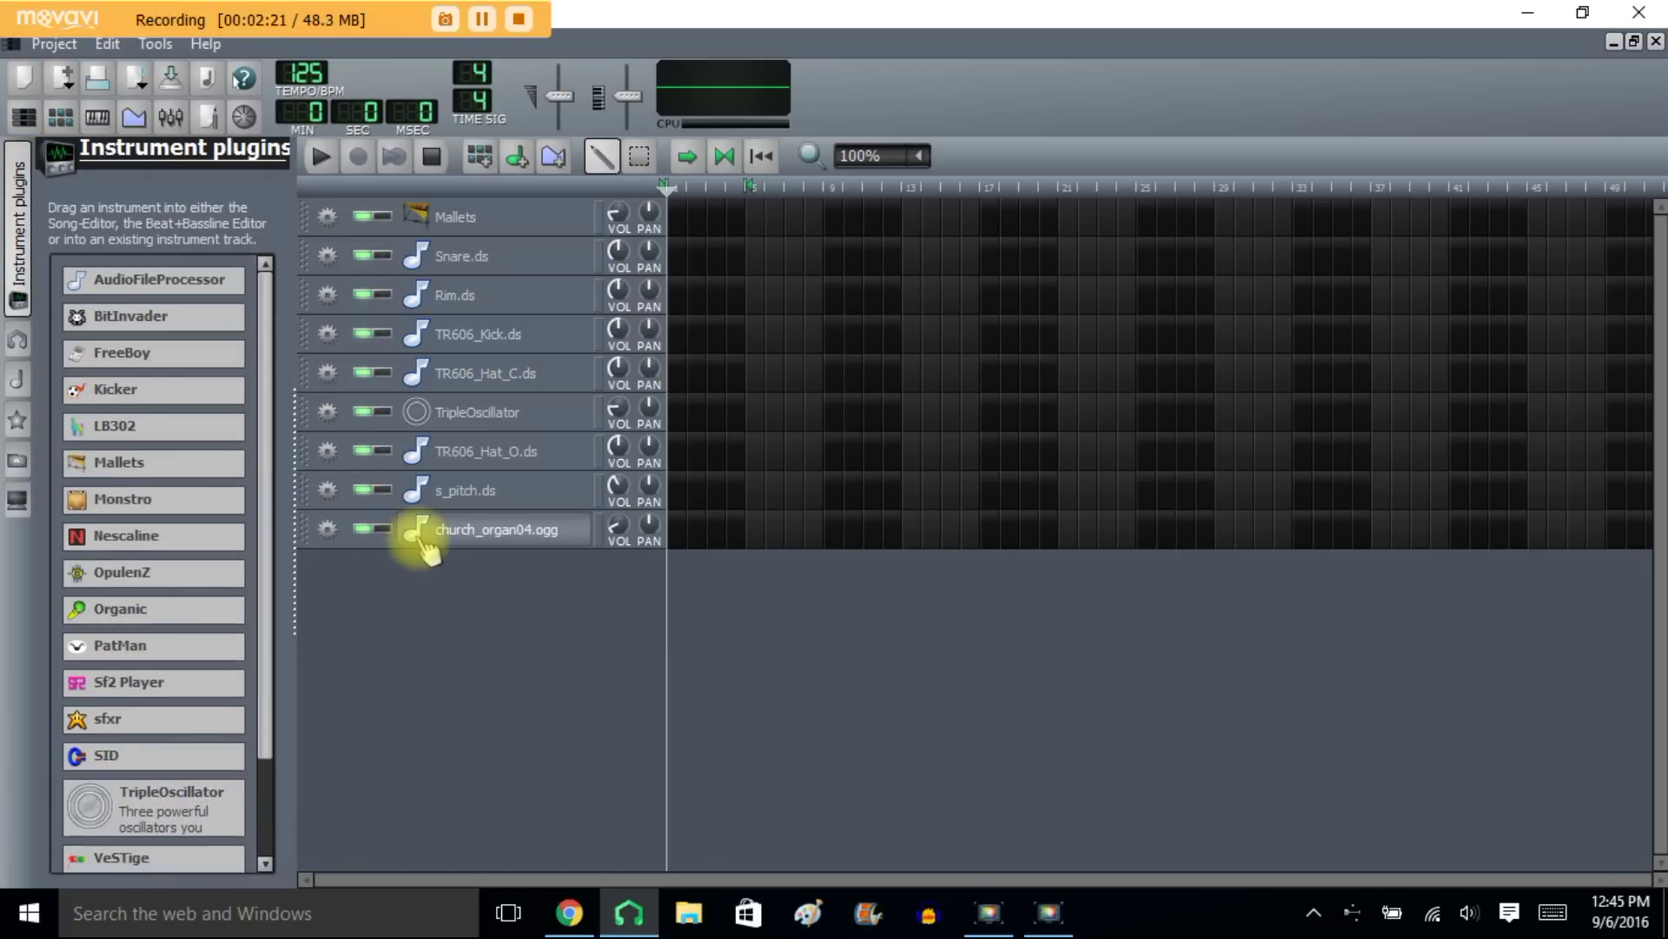
pyautogui.click(482, 415)
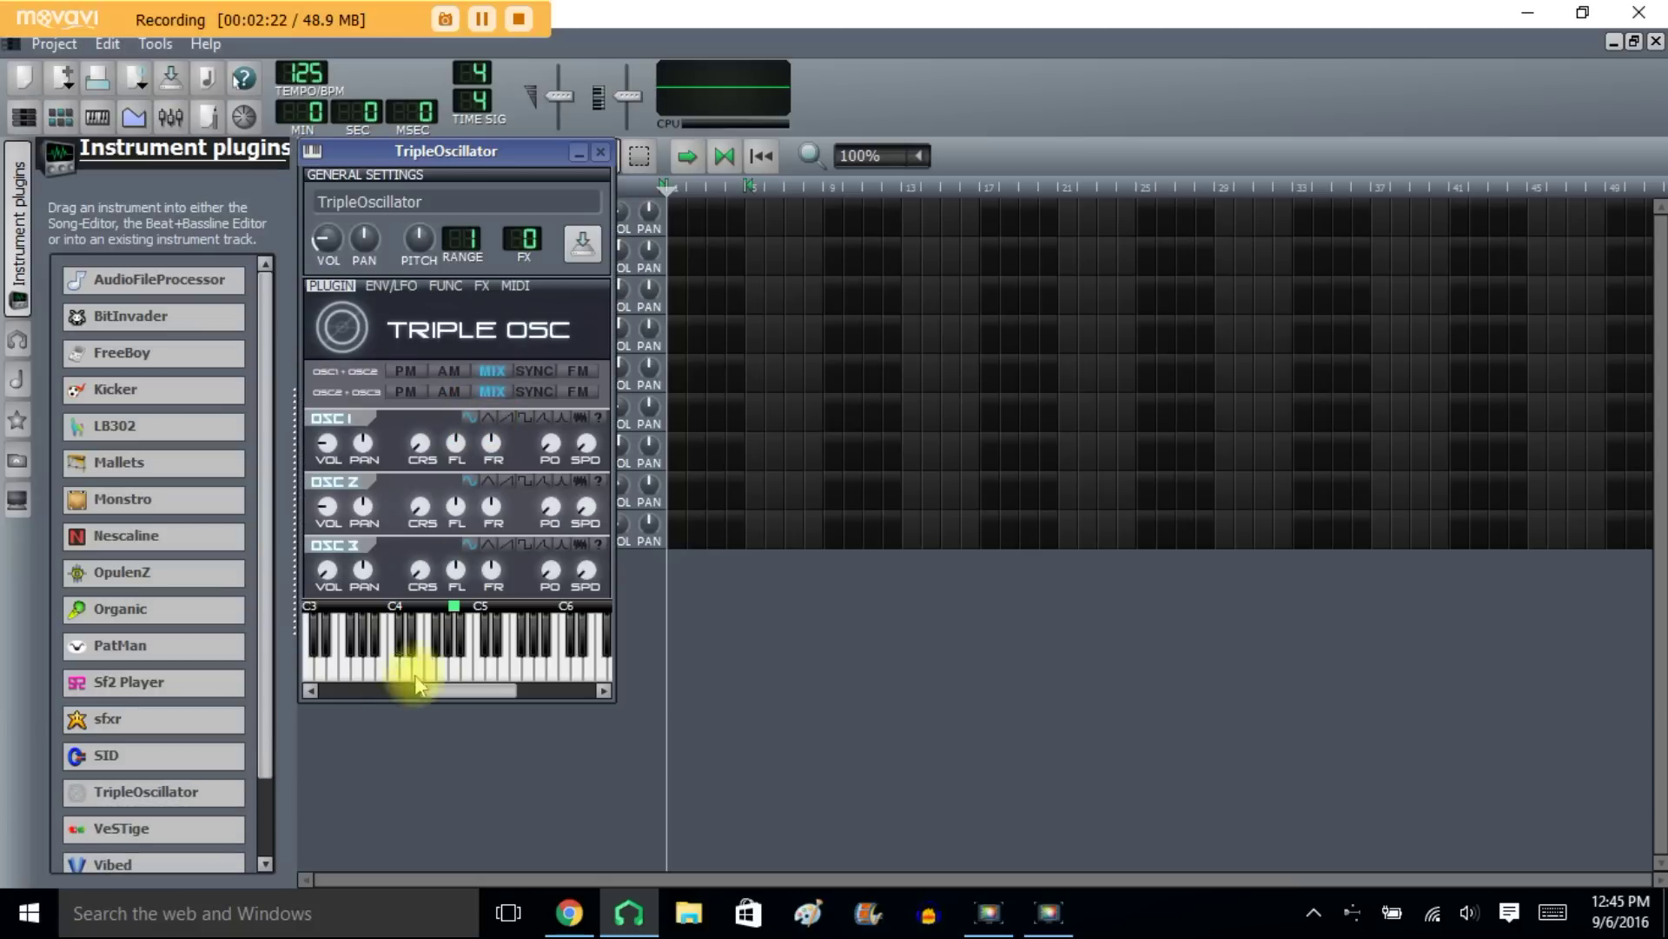
pyautogui.click(373, 662)
pyautogui.click(356, 674)
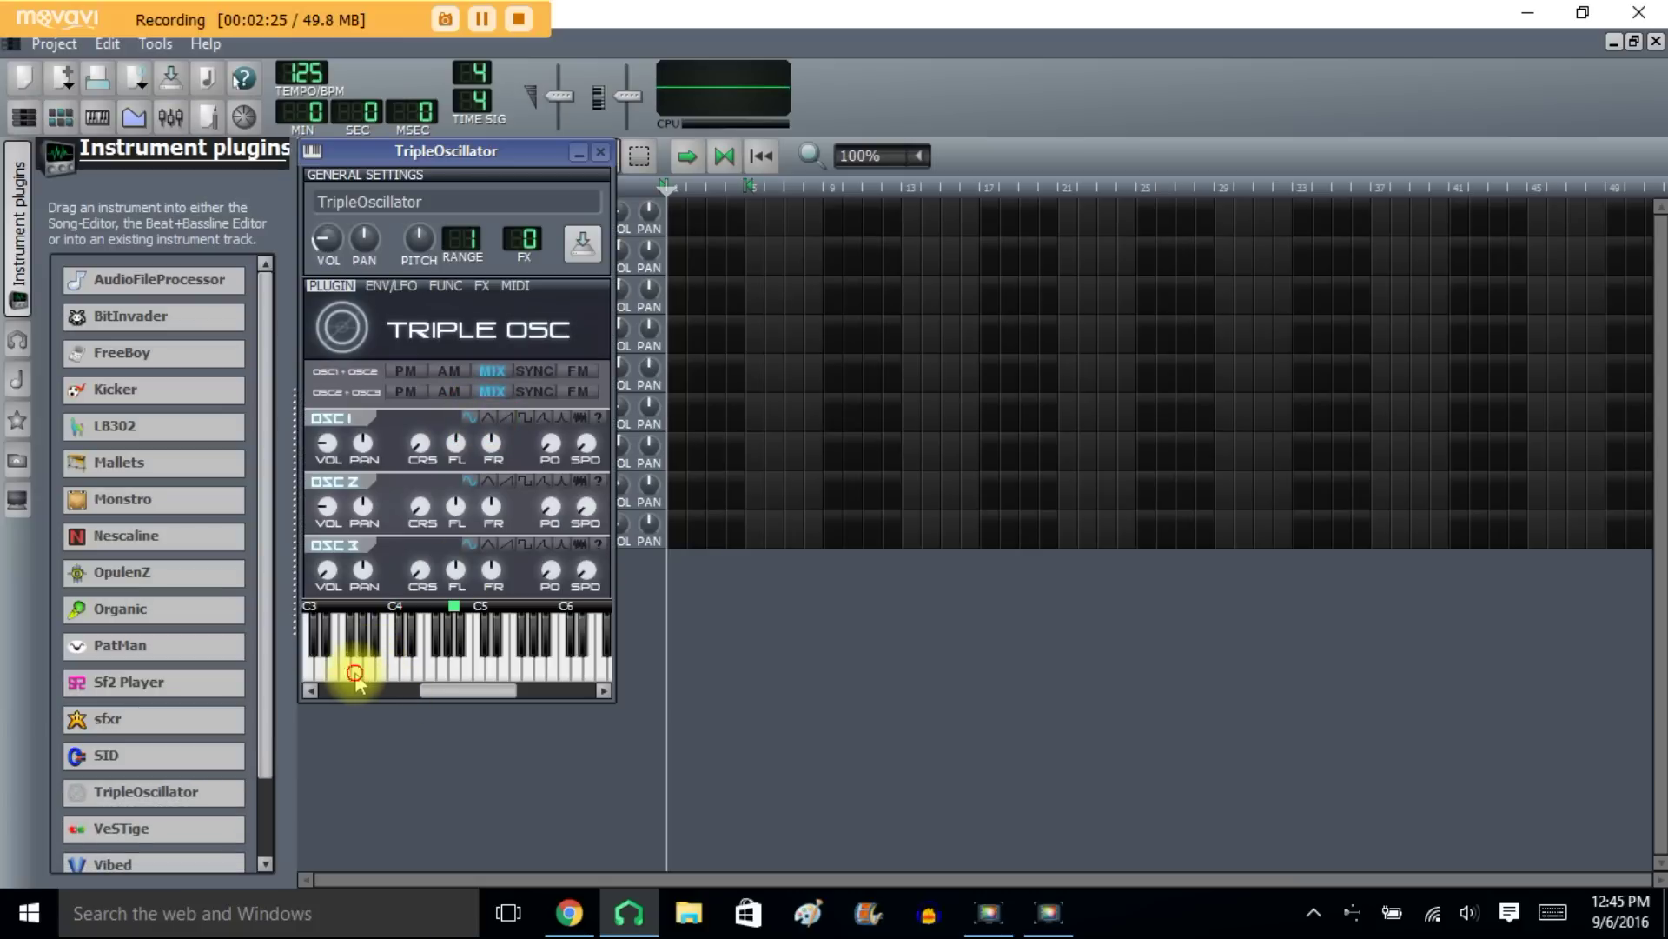
pyautogui.click(383, 673)
pyautogui.click(410, 671)
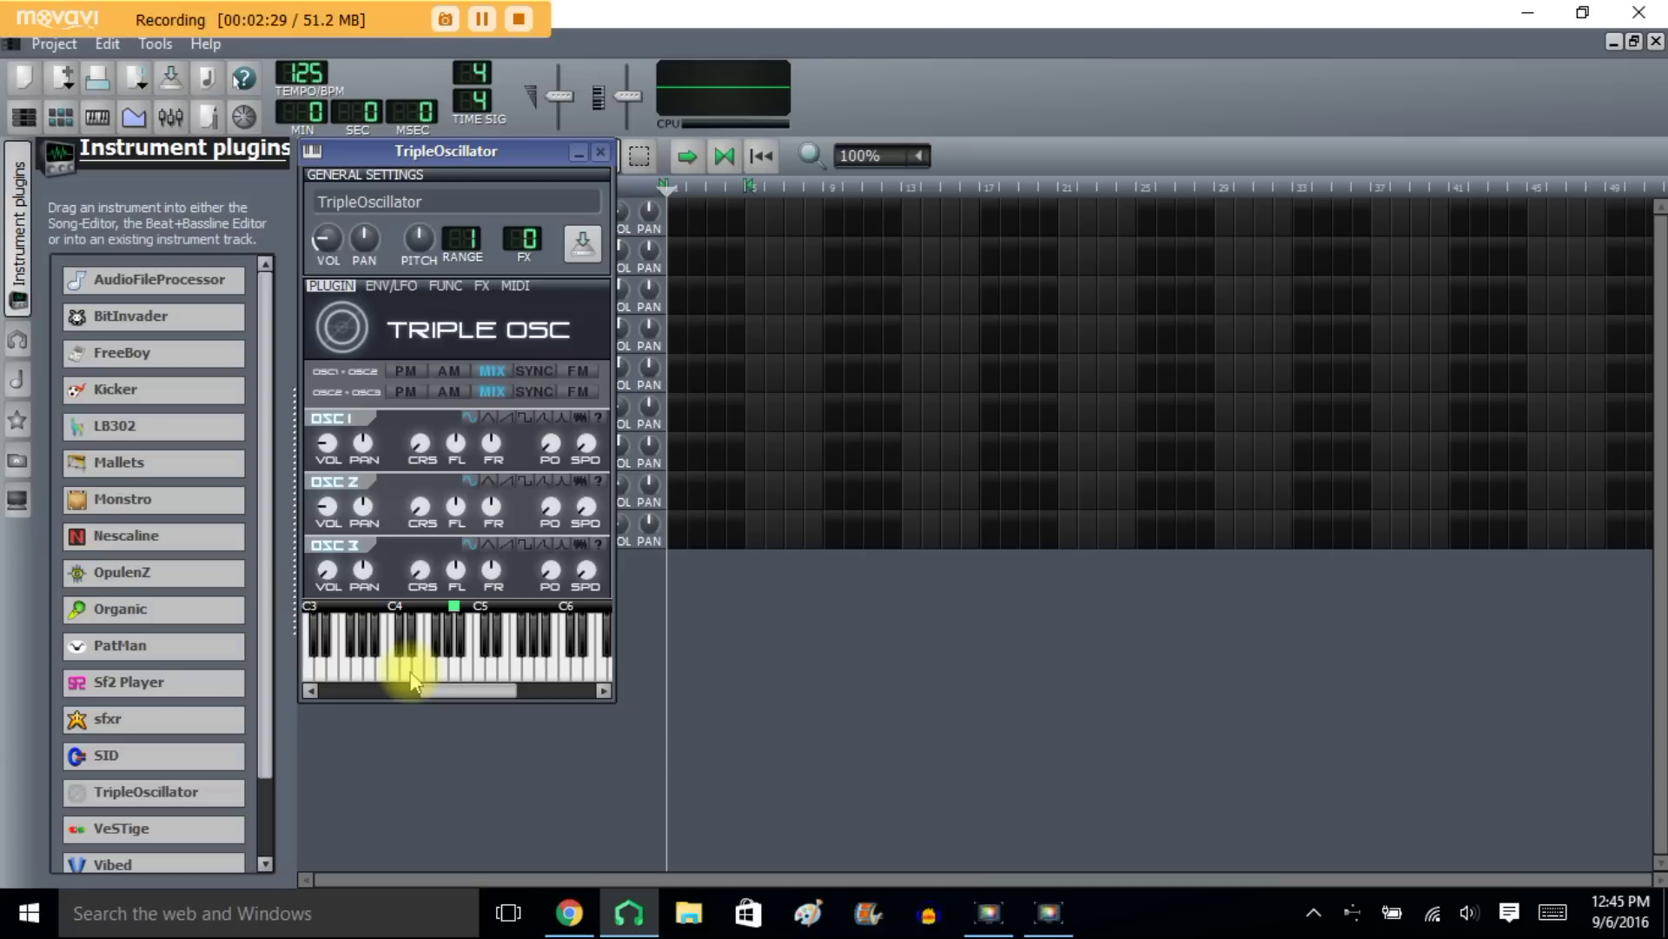
# Step: Find "satu" among the effects and add Calf Saturator LADSPA to the TripleOscillator track's effects chain
pyautogui.click(481, 286)
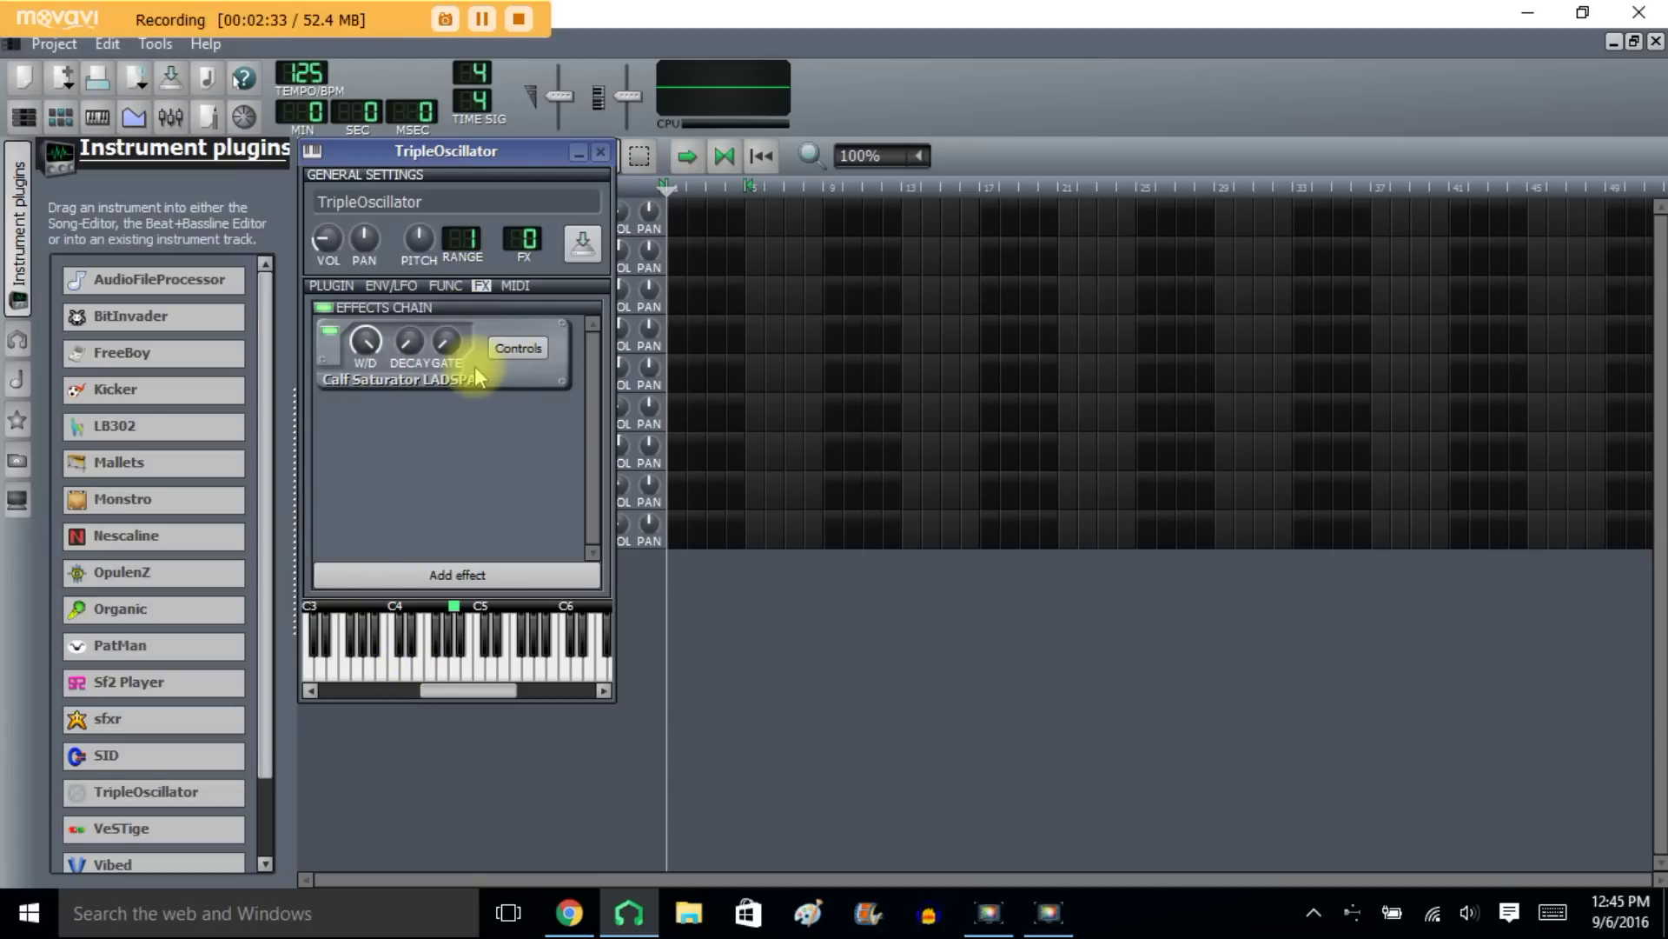
pyautogui.click(479, 571)
pyautogui.write('satu')
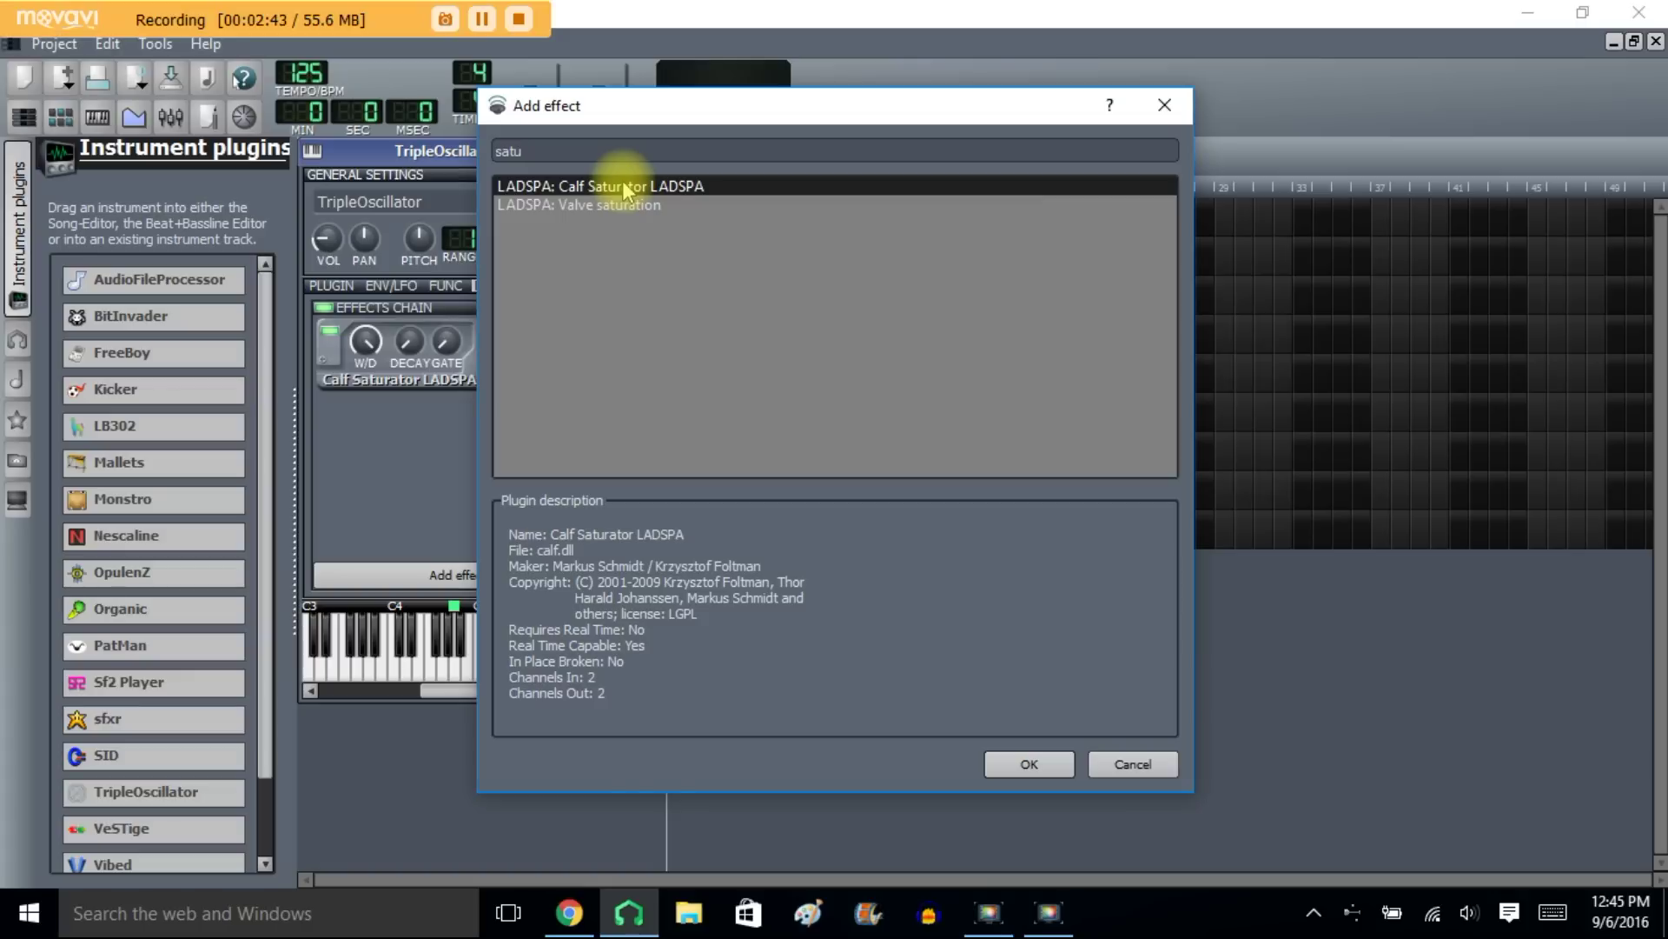
pyautogui.click(1045, 765)
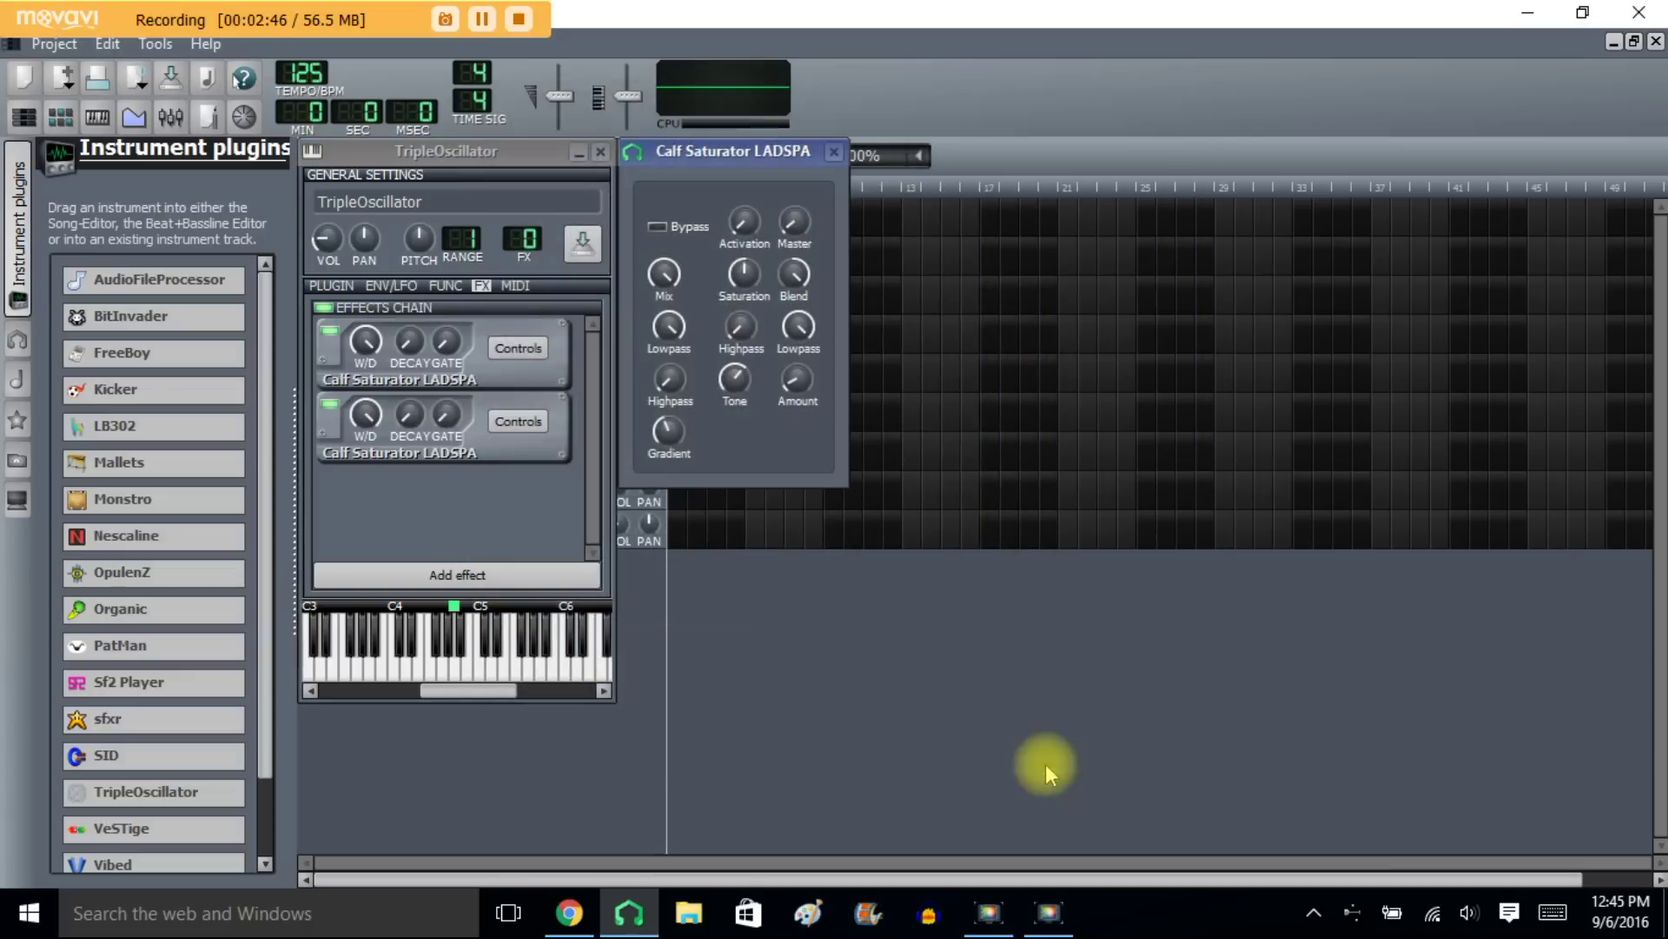
# Step: Remove the duplicate Calf Saturator LADSPA from the TripleOscillator track's effects chain, keeping a single instance
pyautogui.rightClick(511, 415)
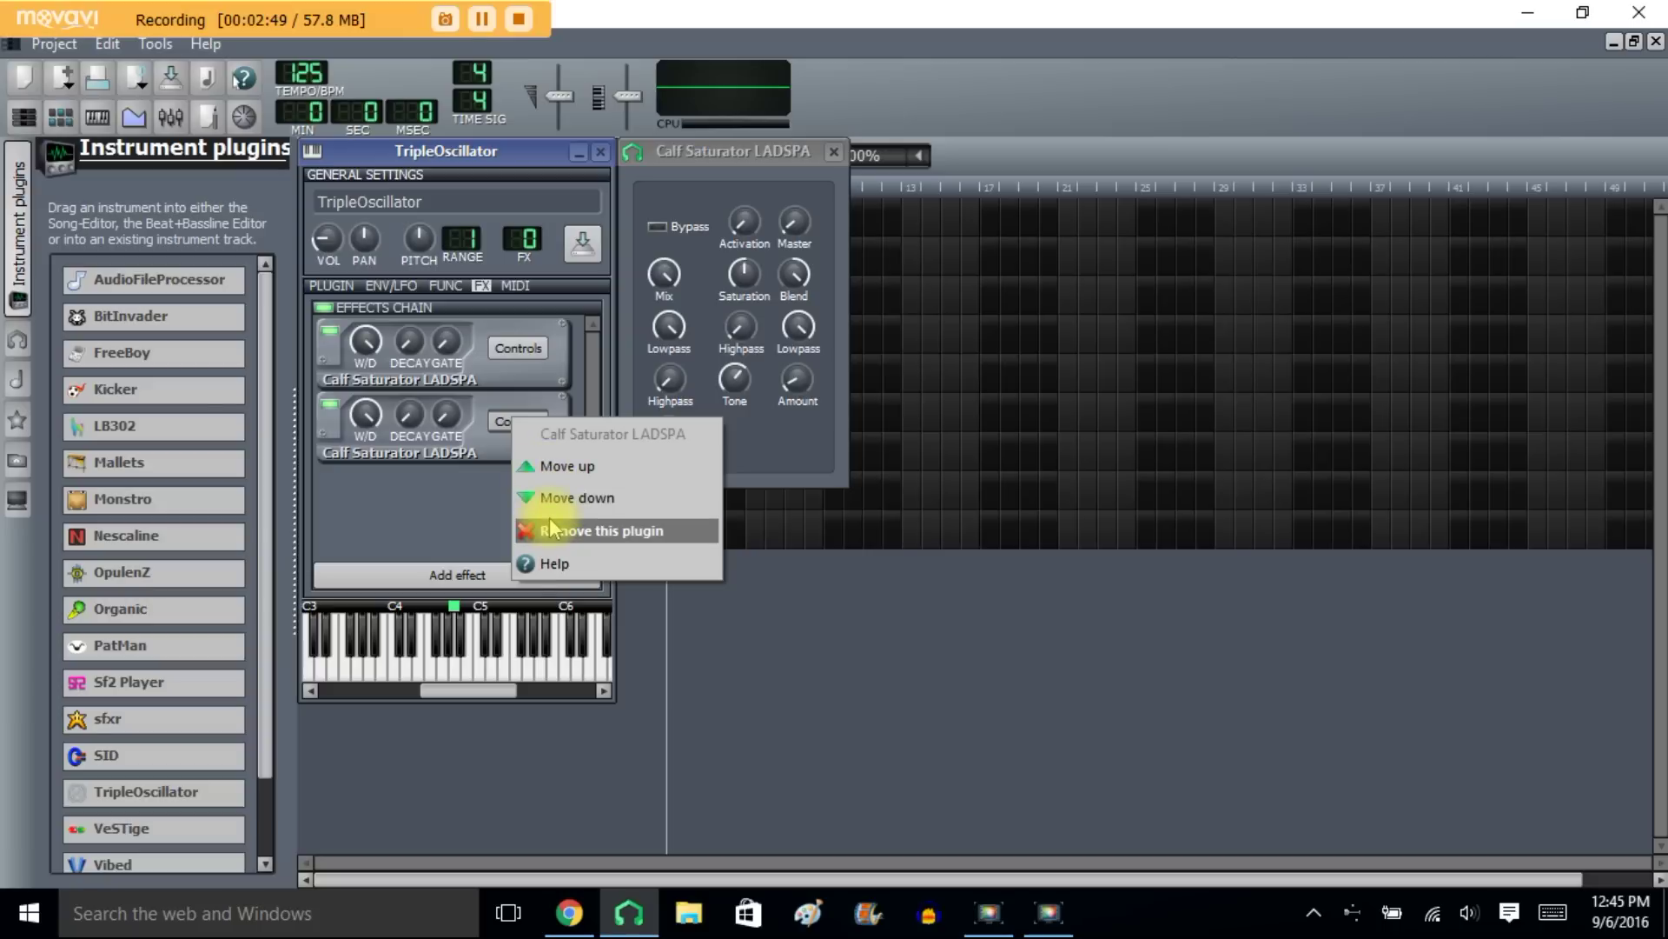
pyautogui.click(551, 525)
pyautogui.rightClick(520, 346)
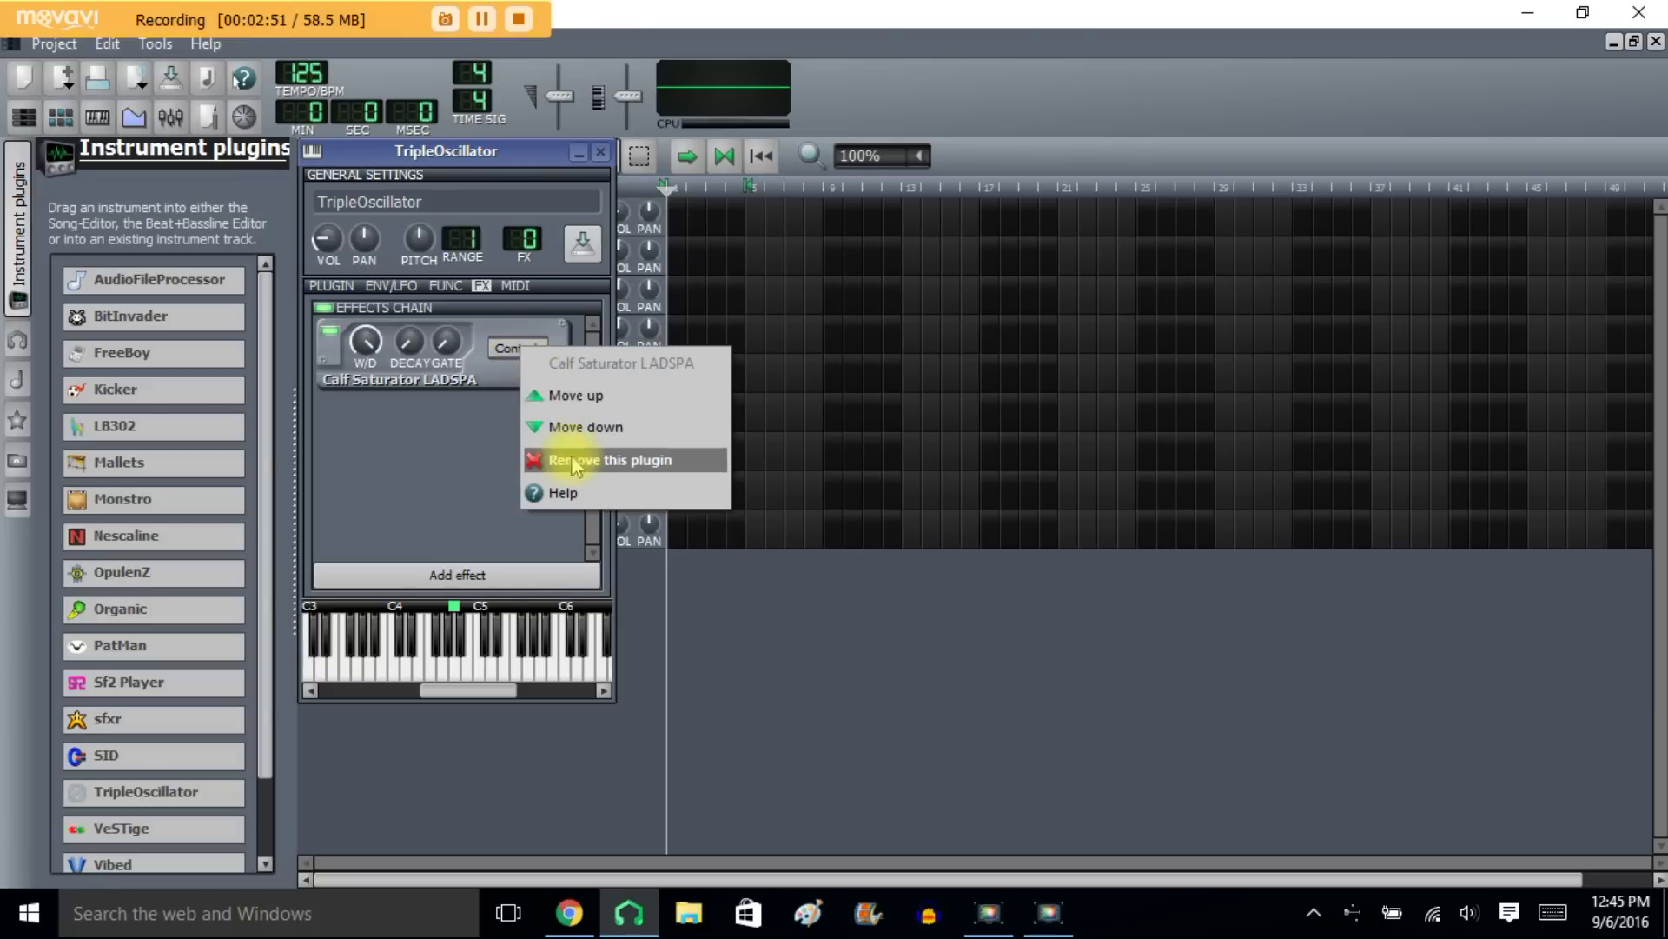
# Step: Raise the Saturation and Amount of the remaining Calf Saturator LADSPA and play a note to hear the effect
pyautogui.click(504, 349)
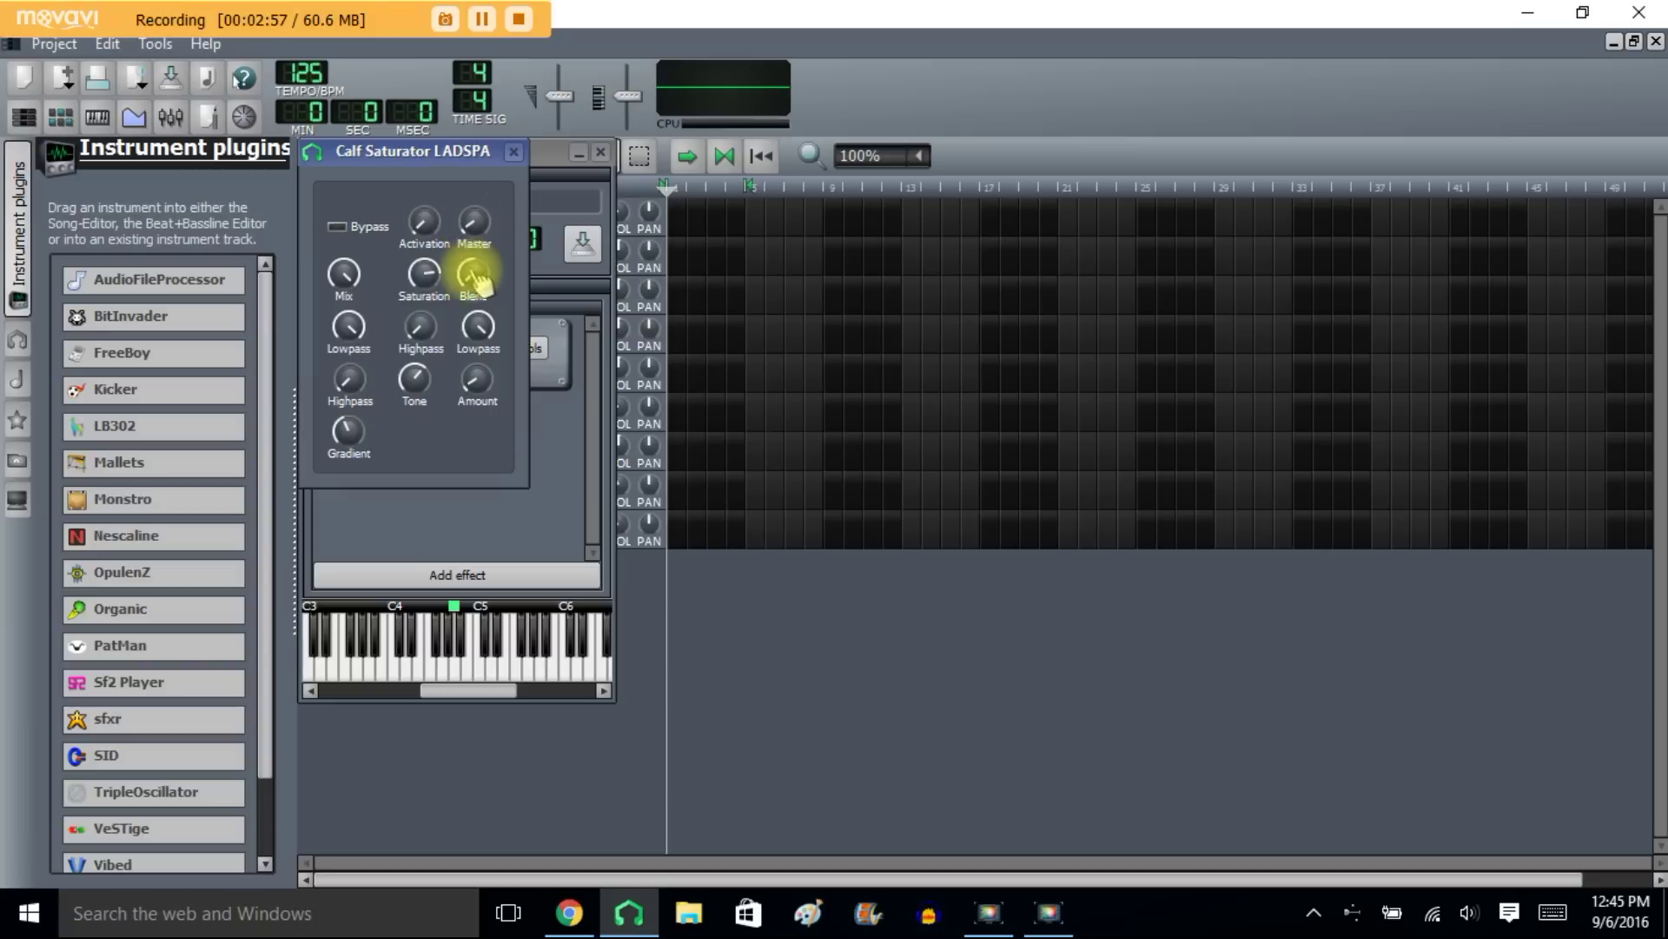
pyautogui.moveTo(477, 388); pyautogui.dragTo(469, 373)
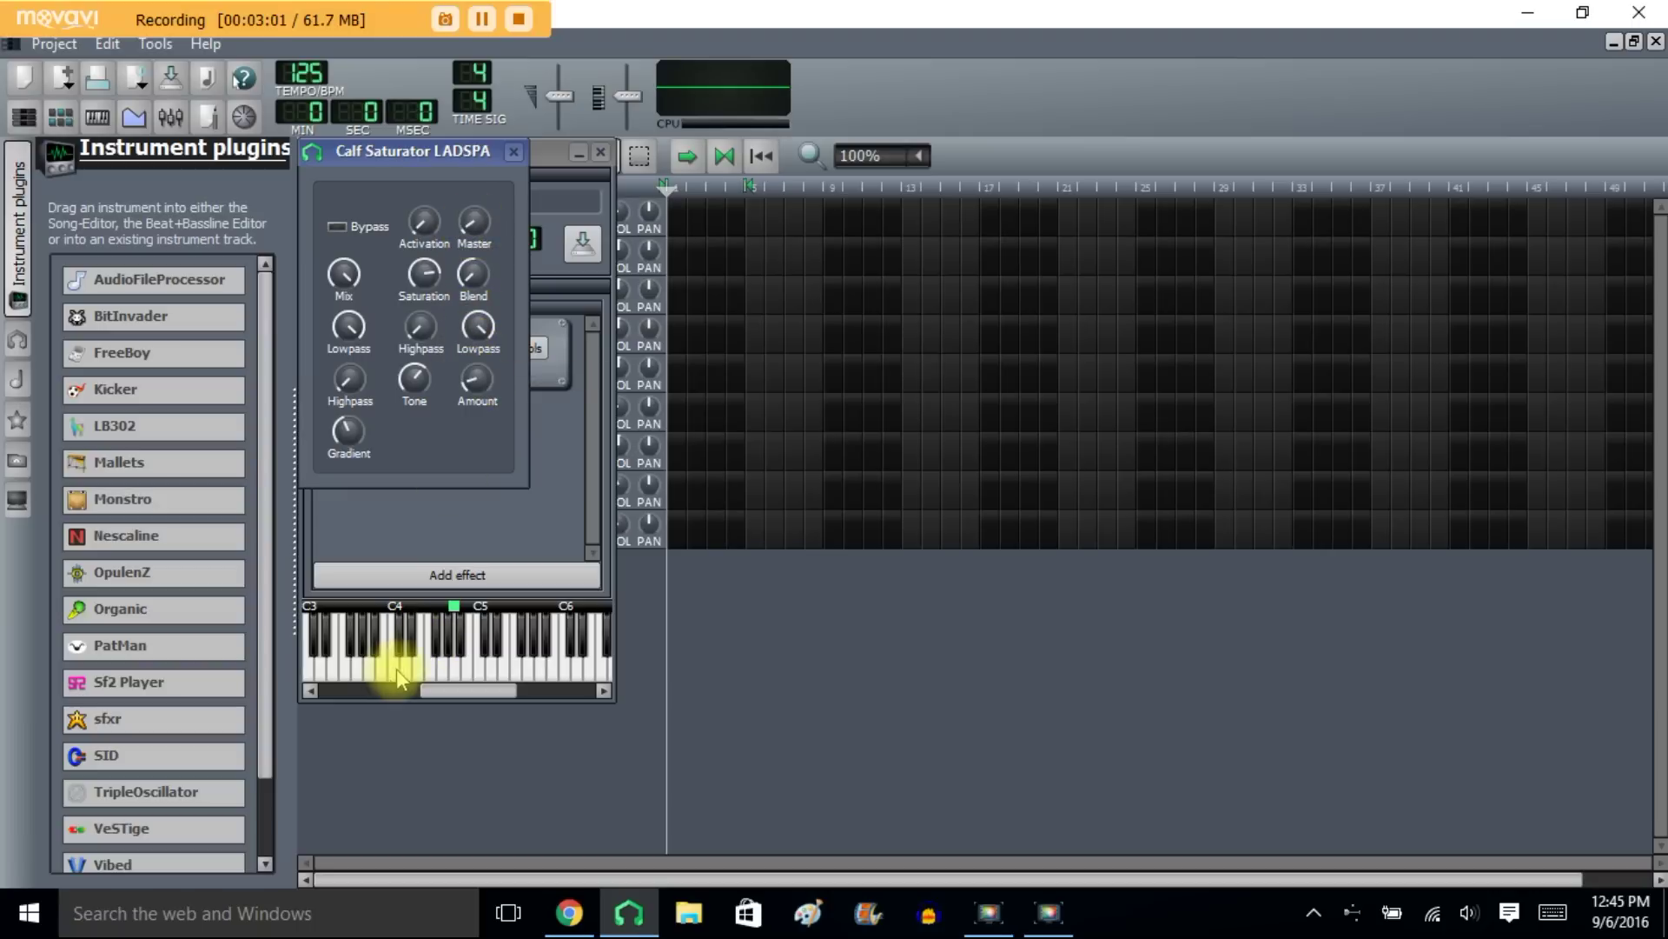
pyautogui.click(397, 676)
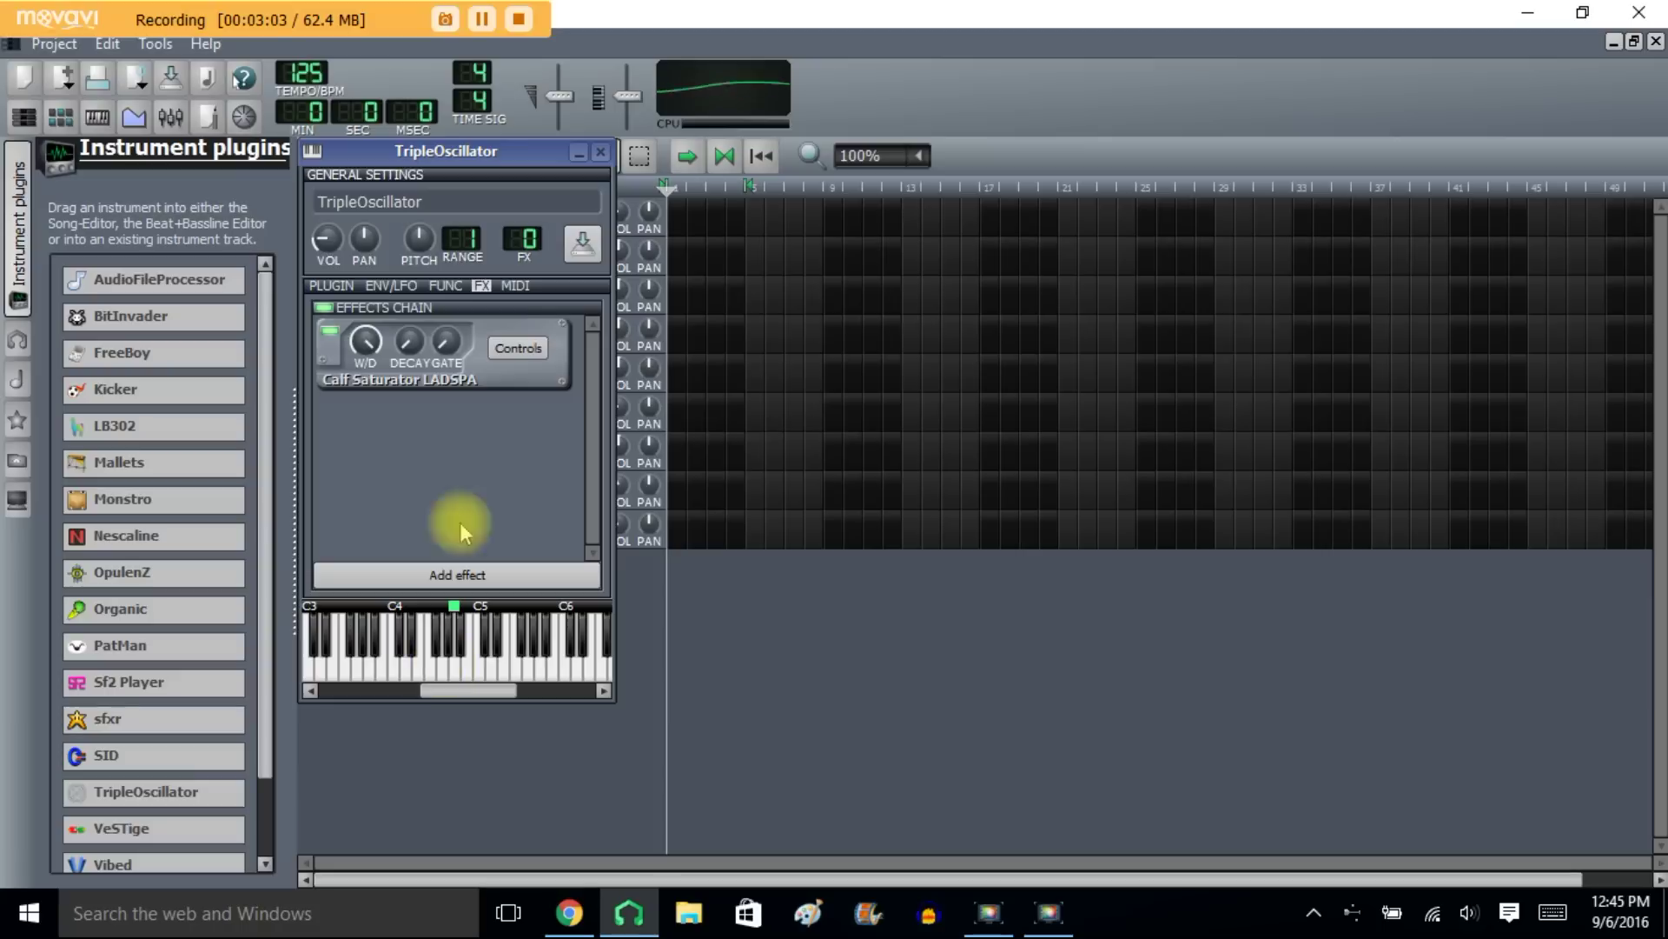
# Step: Raise the Calf Saturator's Activation slightly and play several notes on the TripleOscillator to hear the difference
pyautogui.click(519, 351)
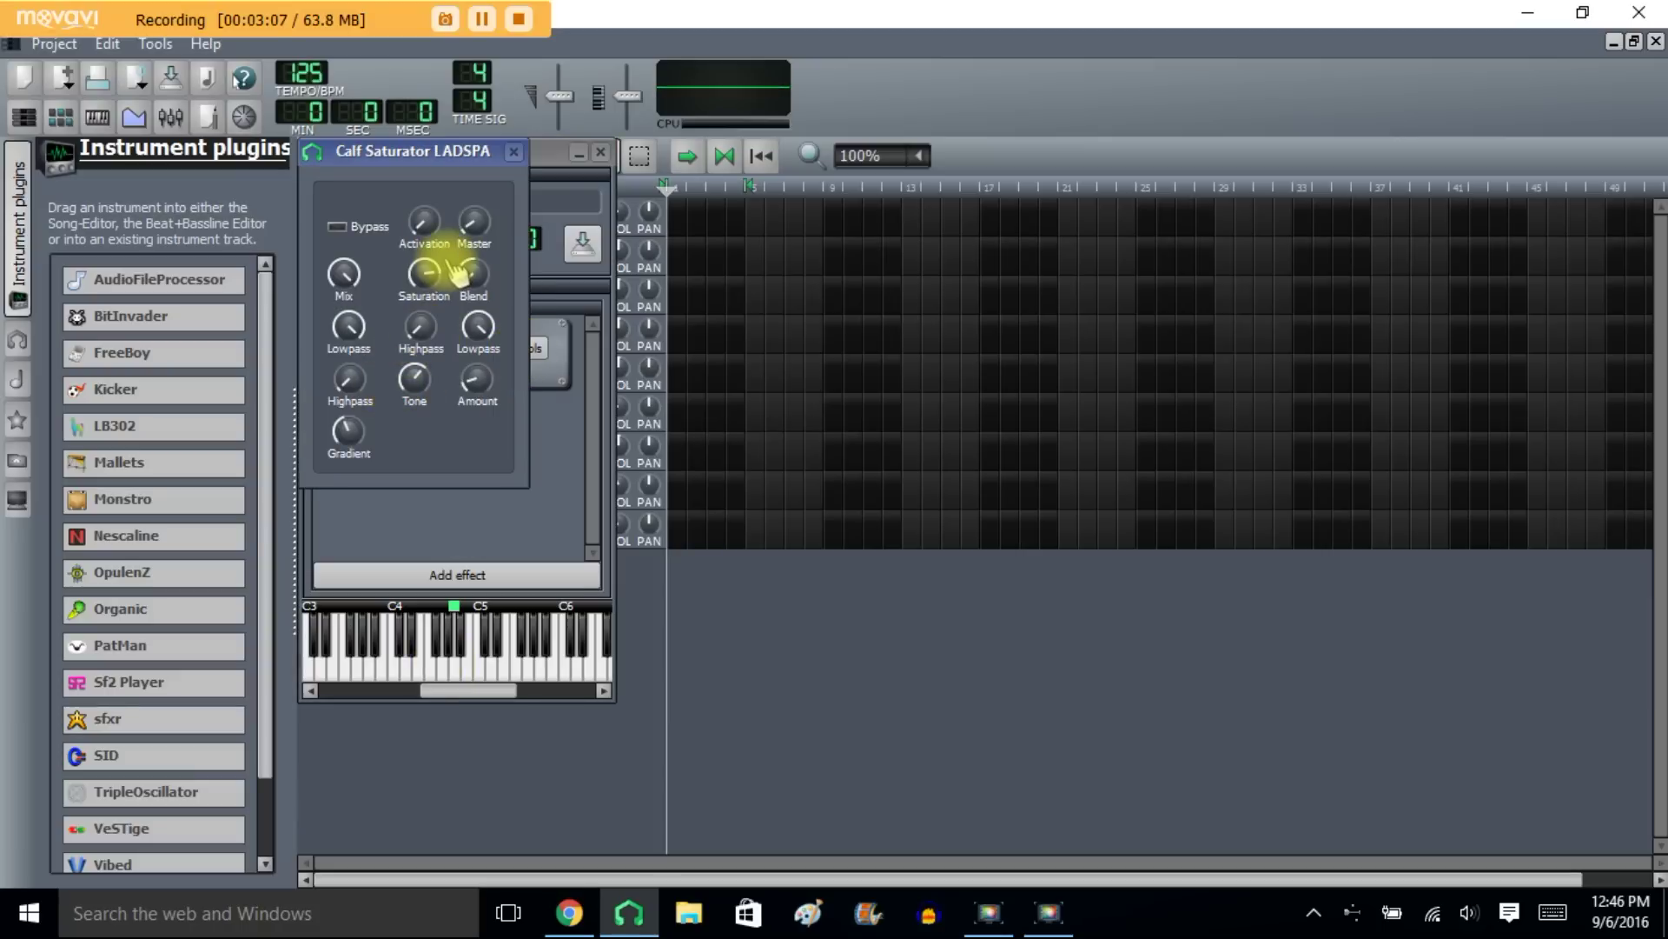
pyautogui.moveTo(423, 223); pyautogui.dragTo(423, 222)
pyautogui.click(413, 671)
pyautogui.click(402, 668)
pyautogui.click(355, 668)
pyautogui.click(333, 667)
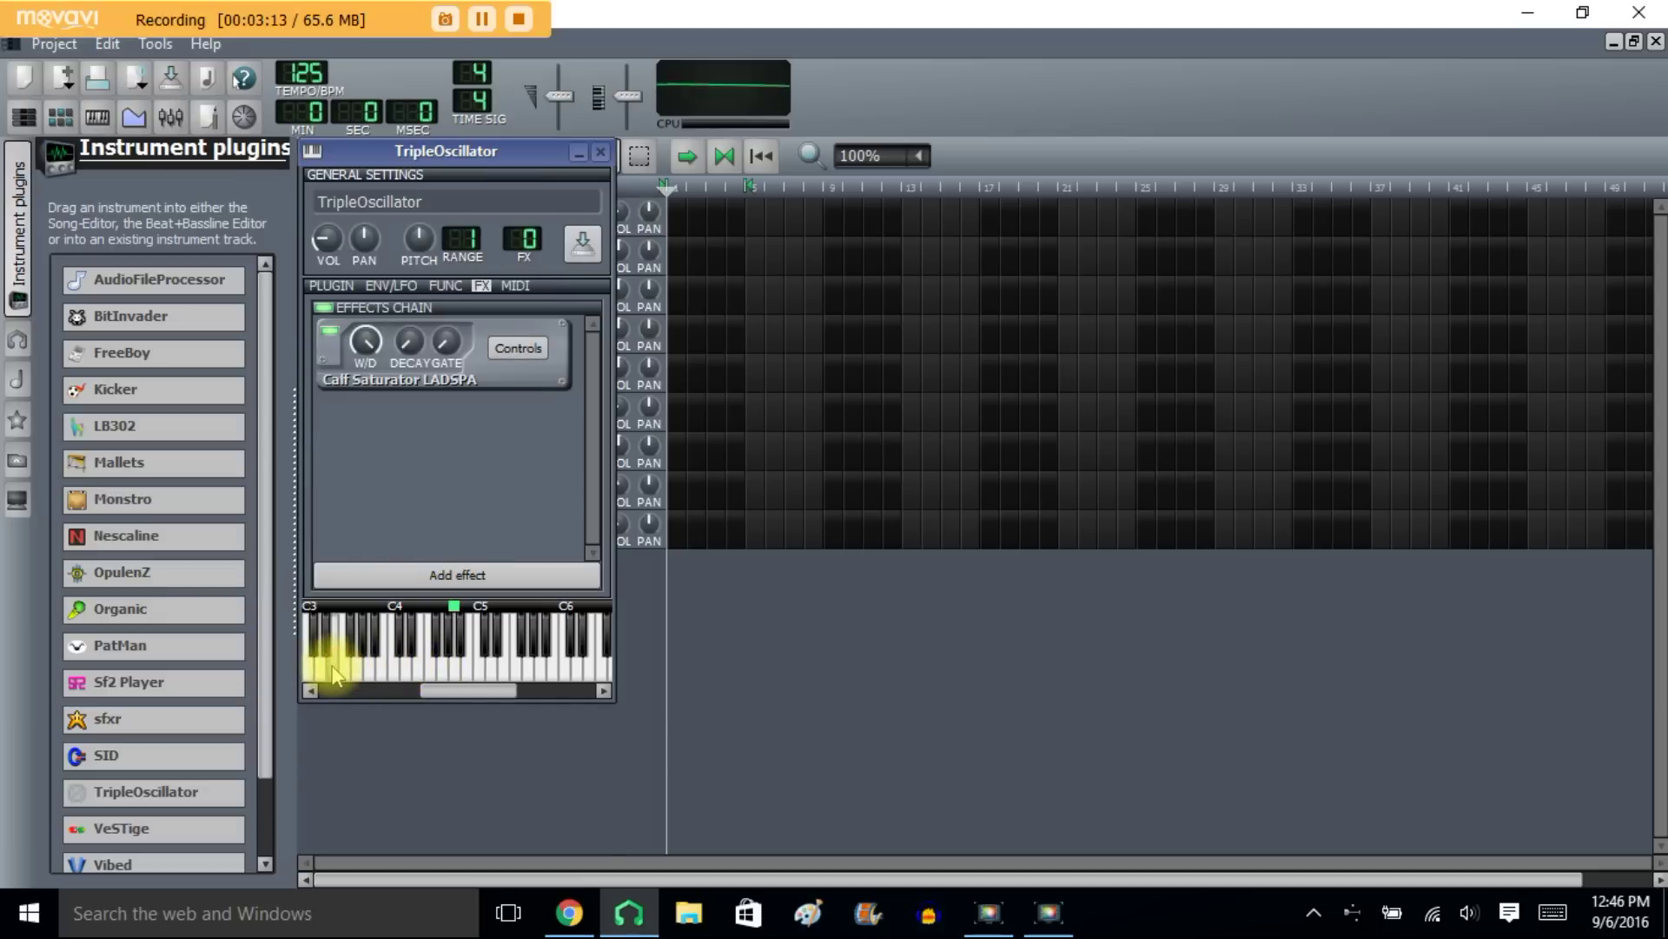
pyautogui.click(421, 672)
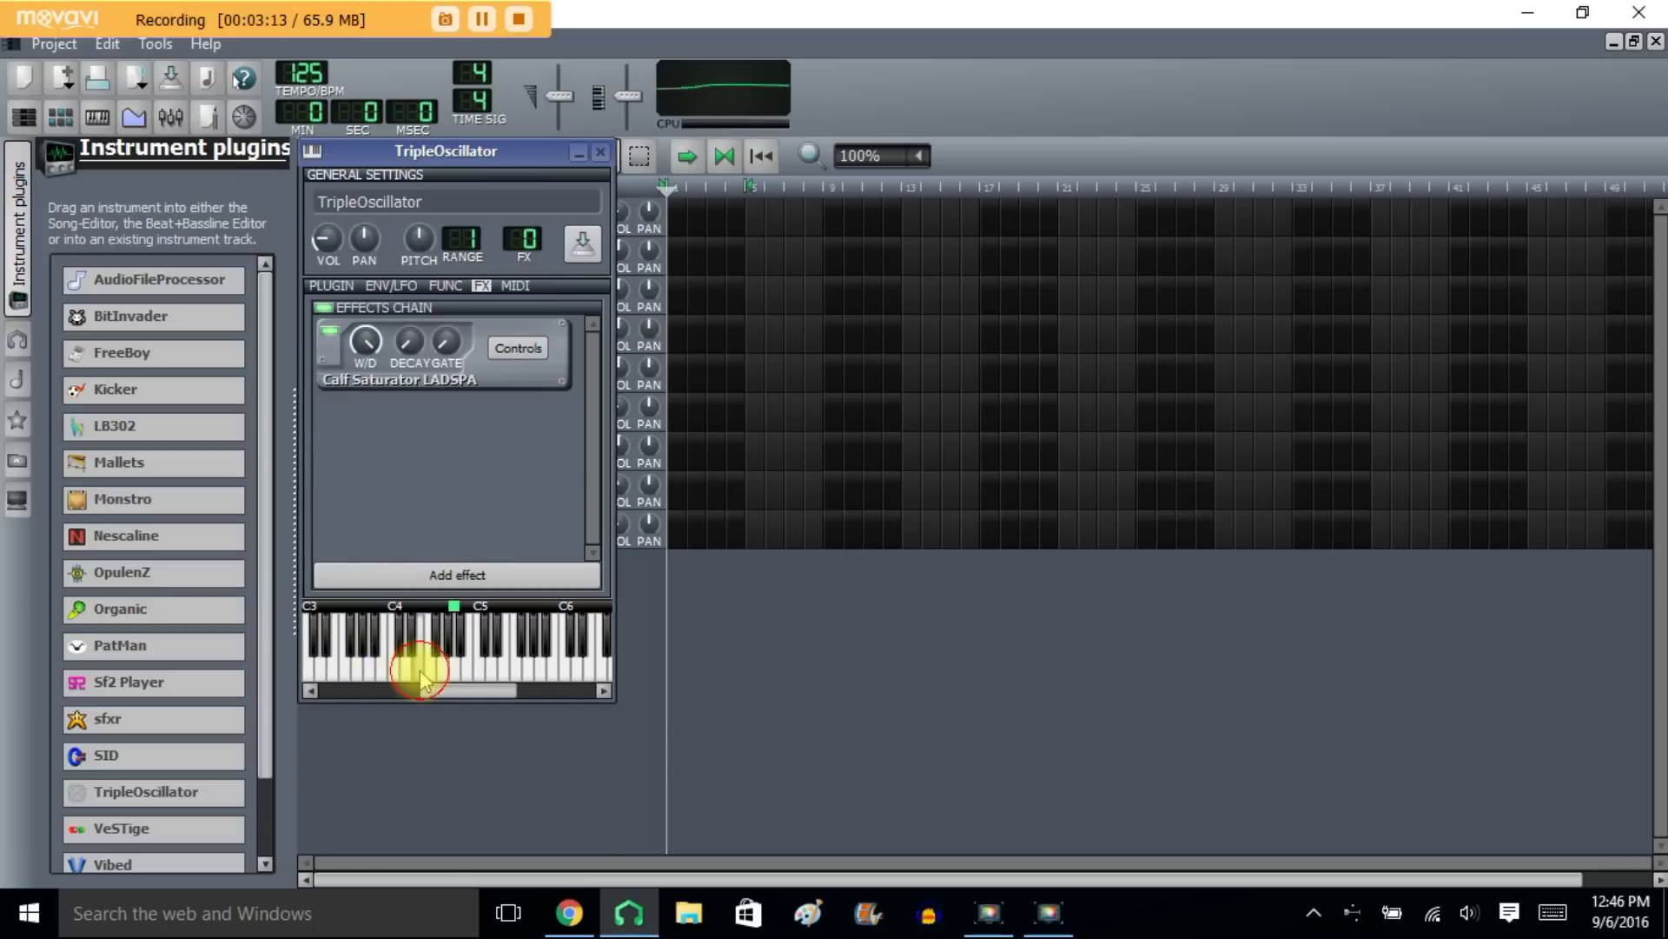
# Step: Turn the Calf Saturator's Activation back down to its minimum and close the effect and TripleOscillator windows
pyautogui.click(511, 351)
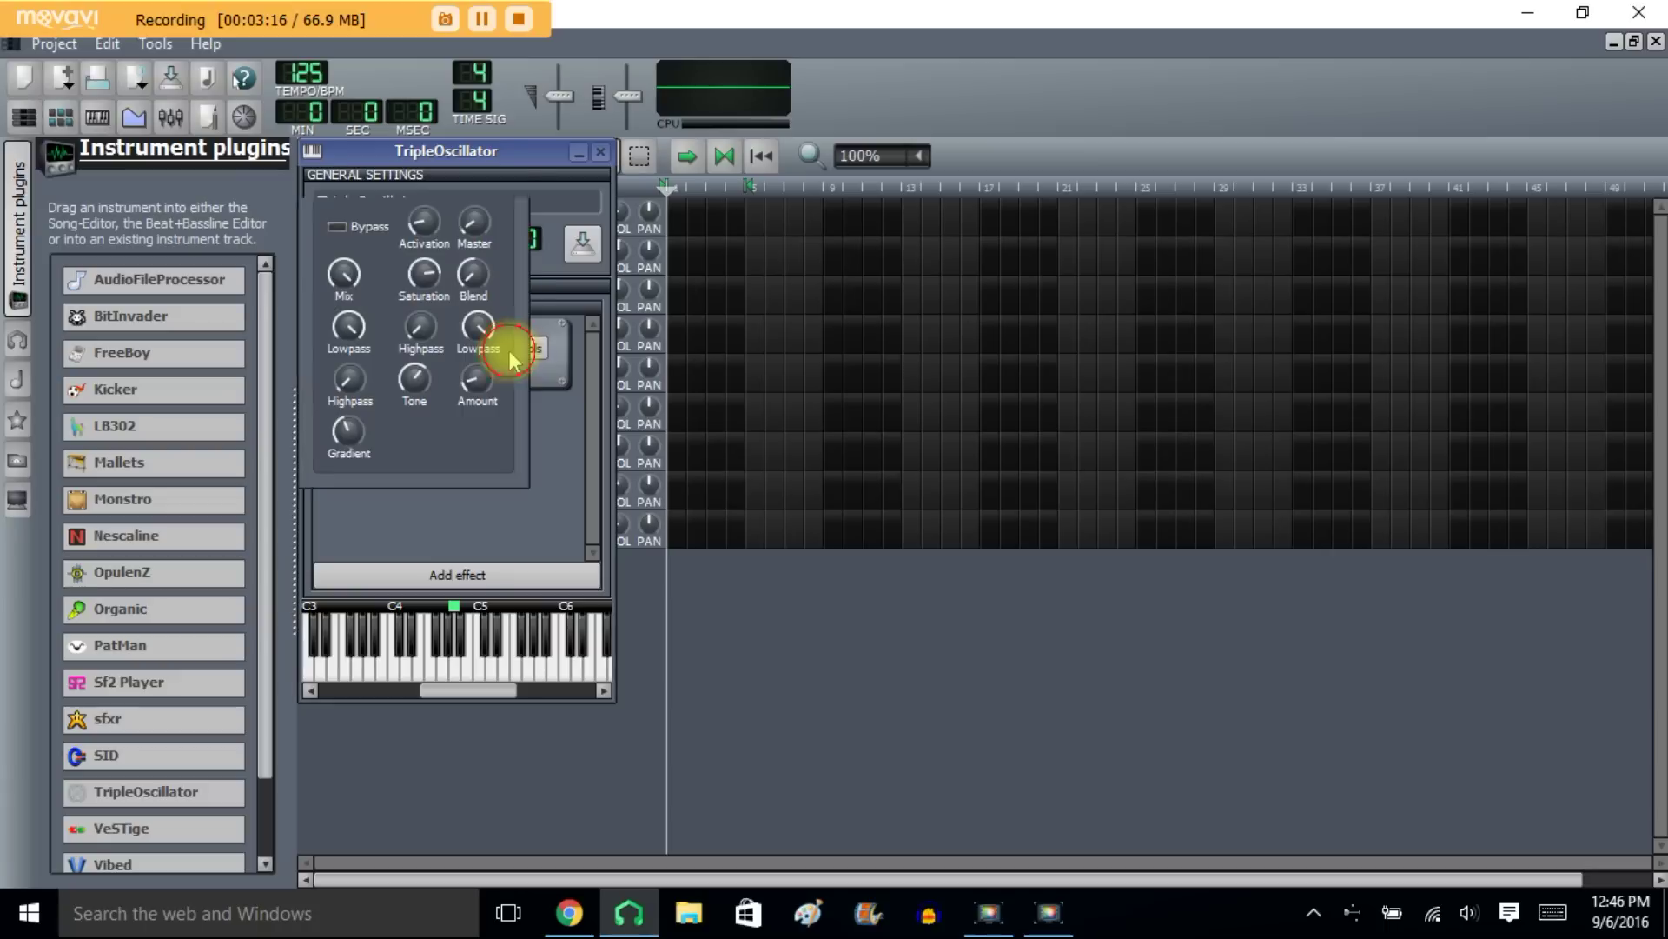
pyautogui.click(421, 224)
pyautogui.moveTo(421, 224); pyautogui.dragTo(424, 230)
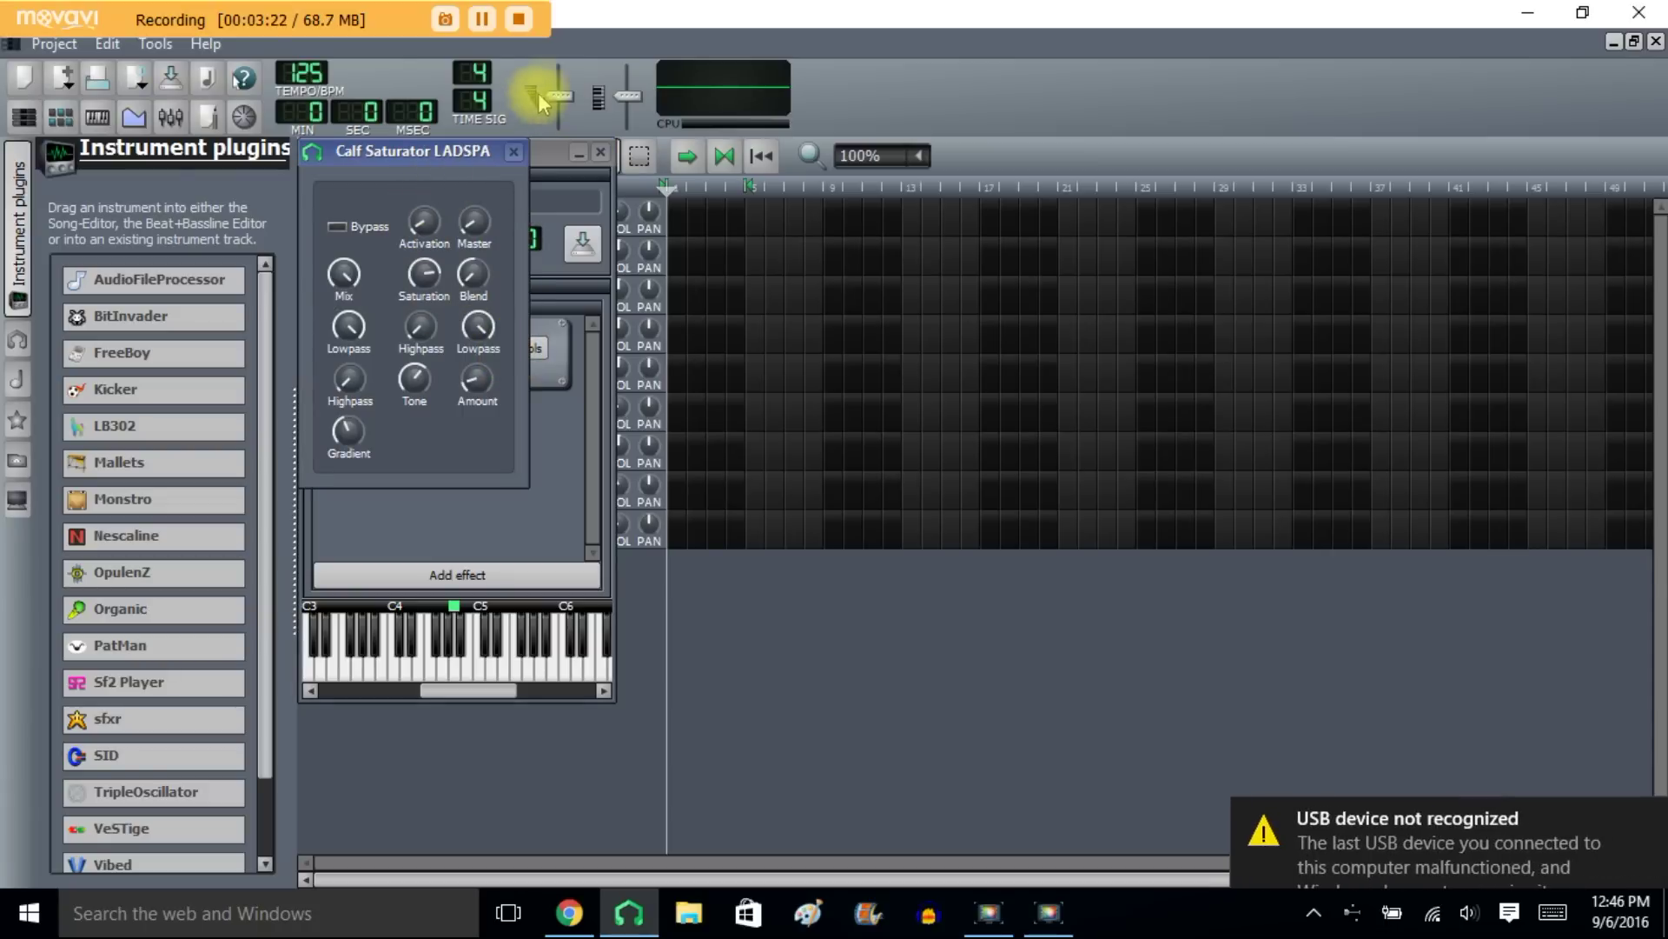
pyautogui.click(515, 150)
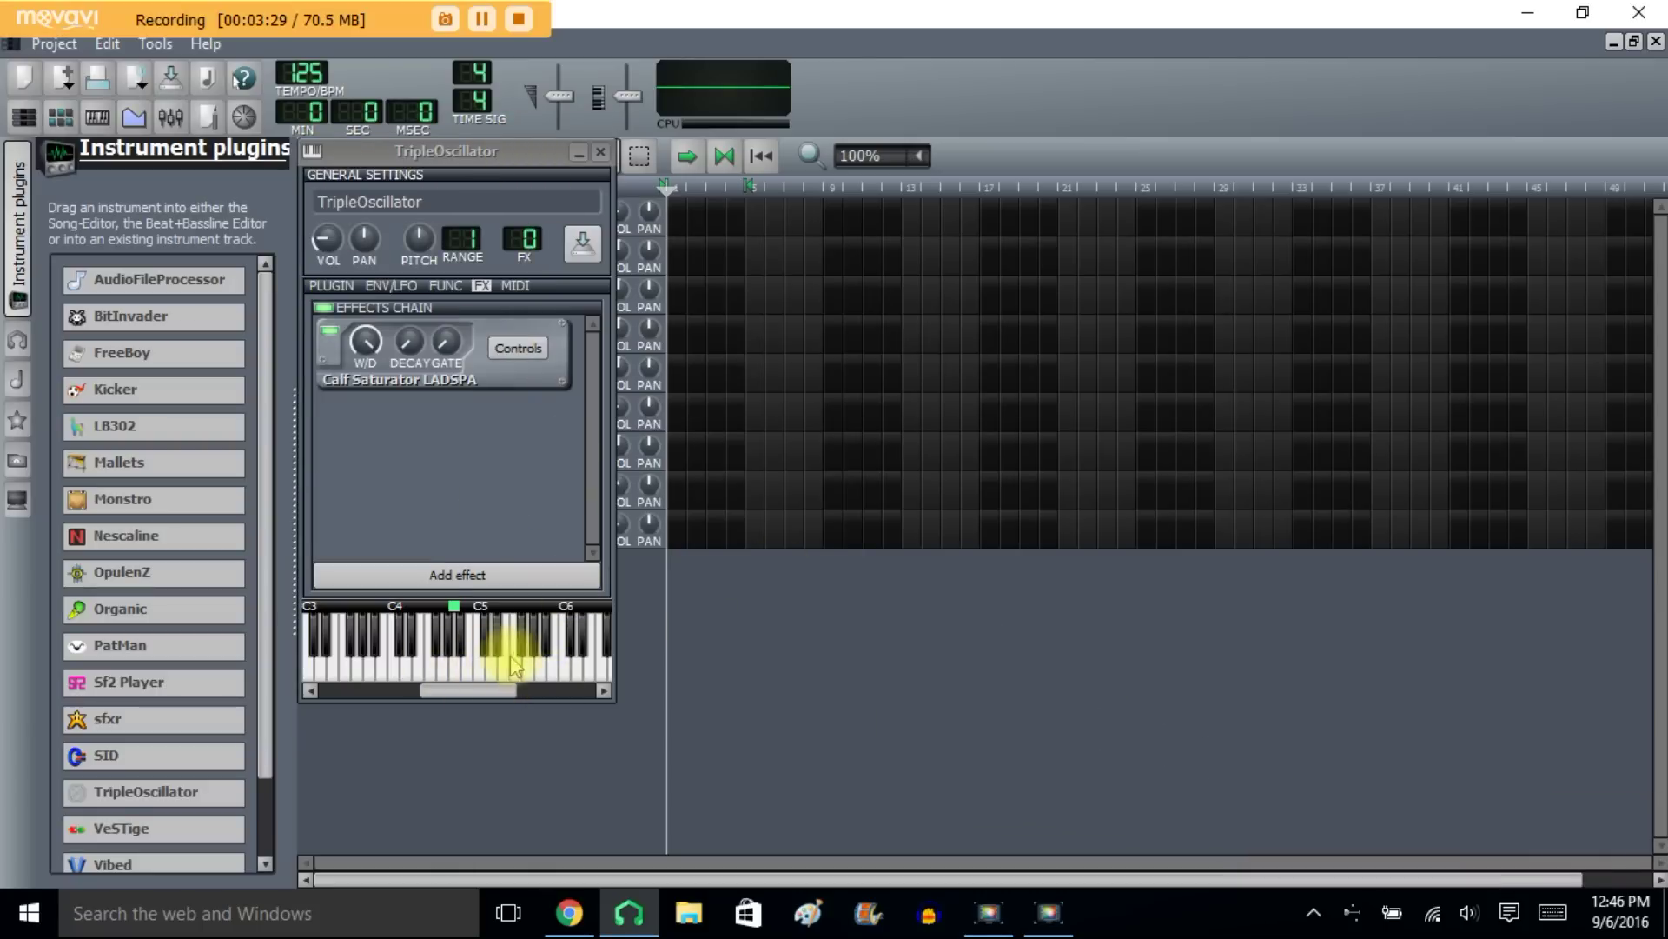
pyautogui.click(599, 151)
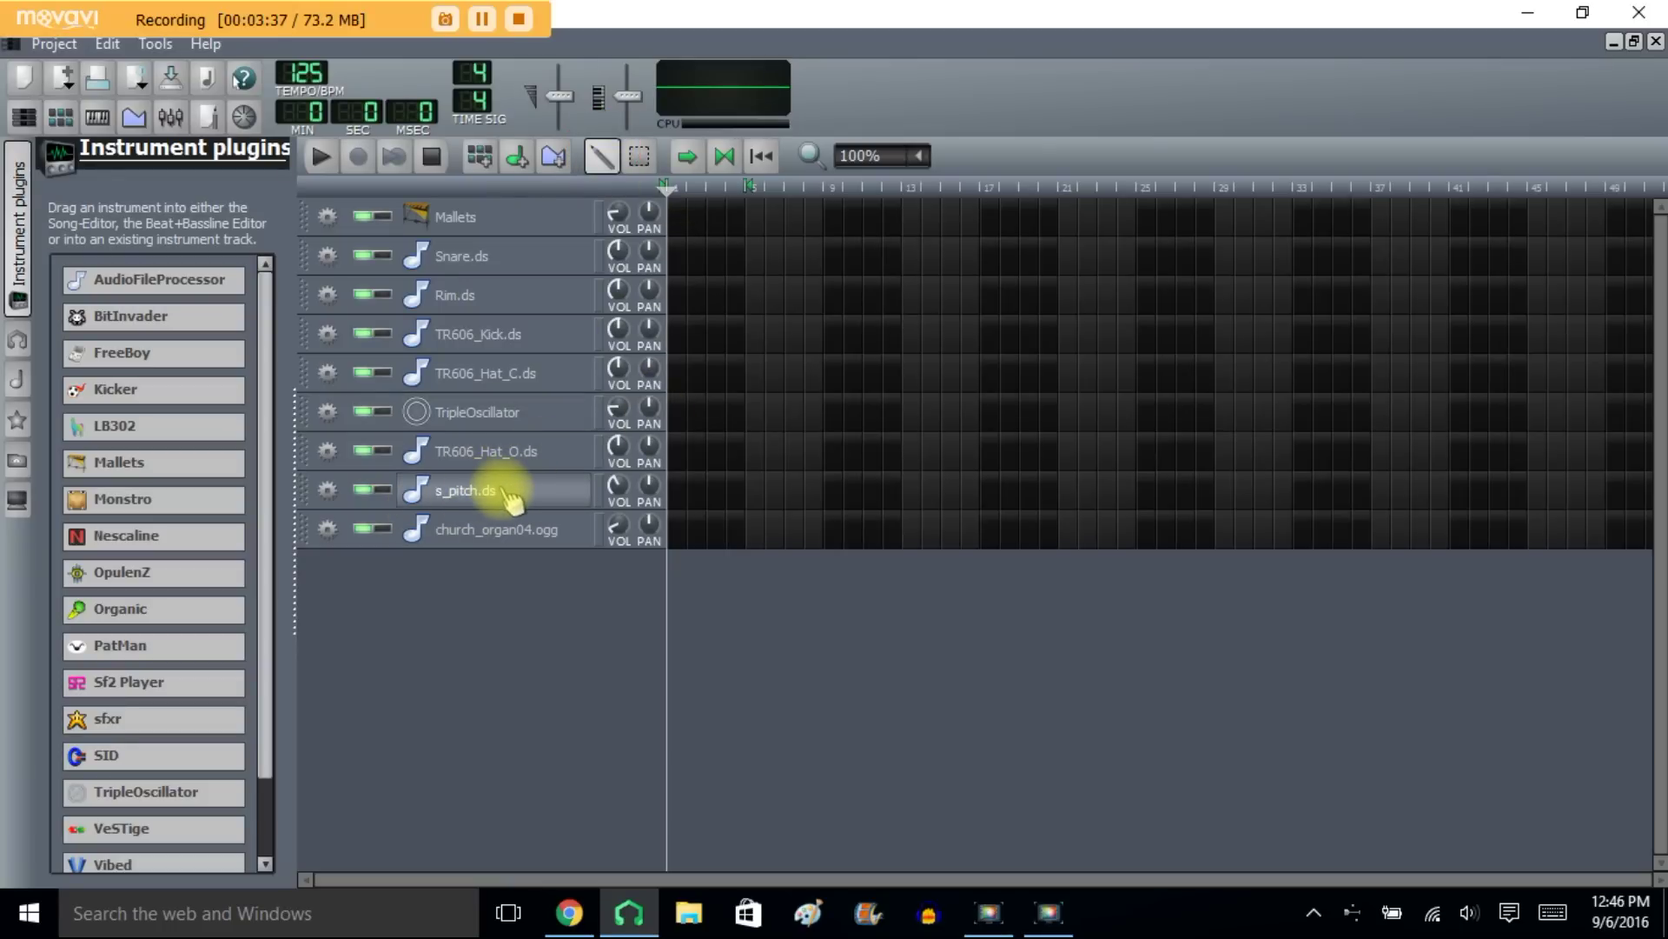
# Step: Audition the s_pitch.ds sample in the r_n_b folder of My samples
pyautogui.click(17, 380)
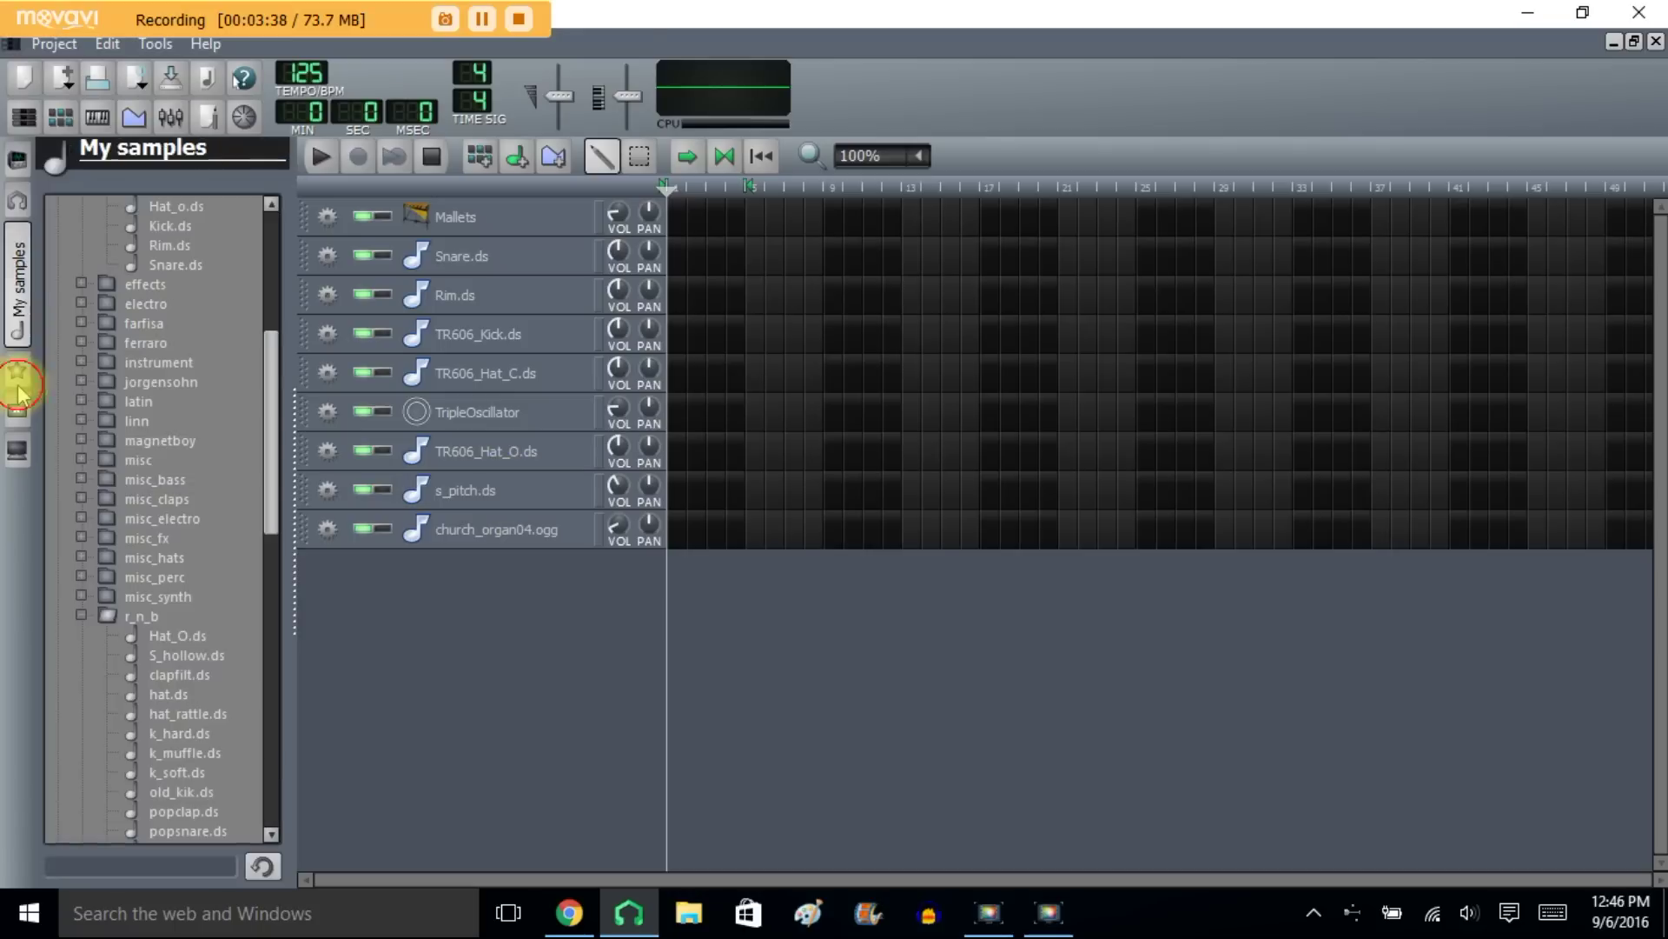
pyautogui.moveTo(277, 405); pyautogui.dragTo(269, 481)
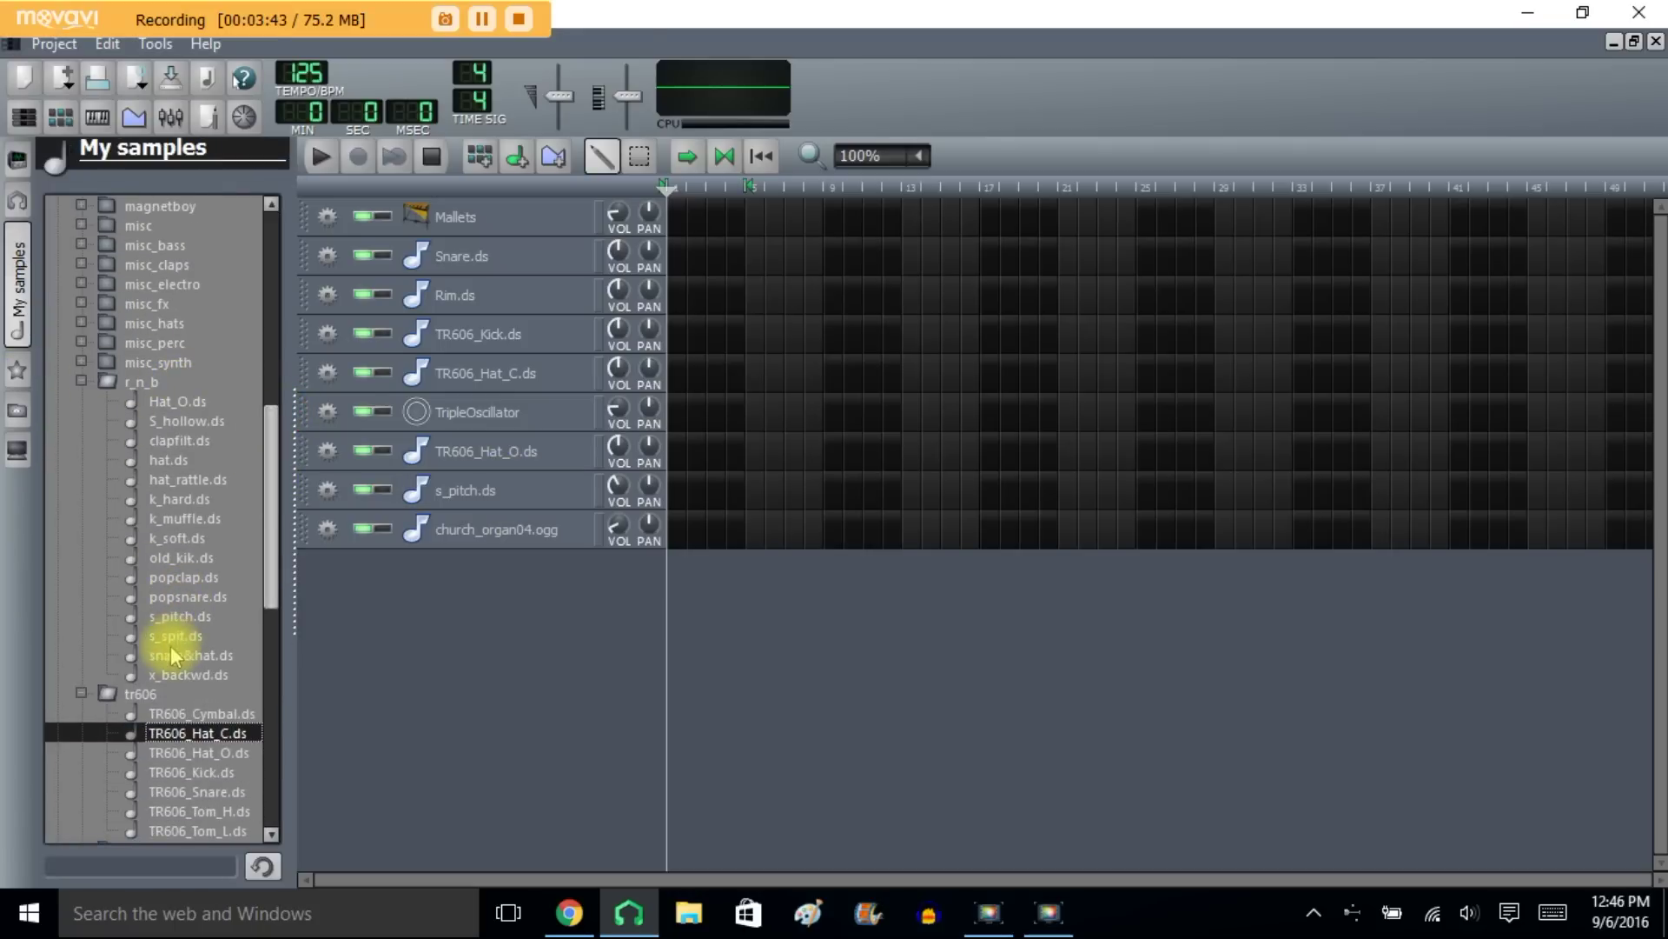
pyautogui.click(178, 615)
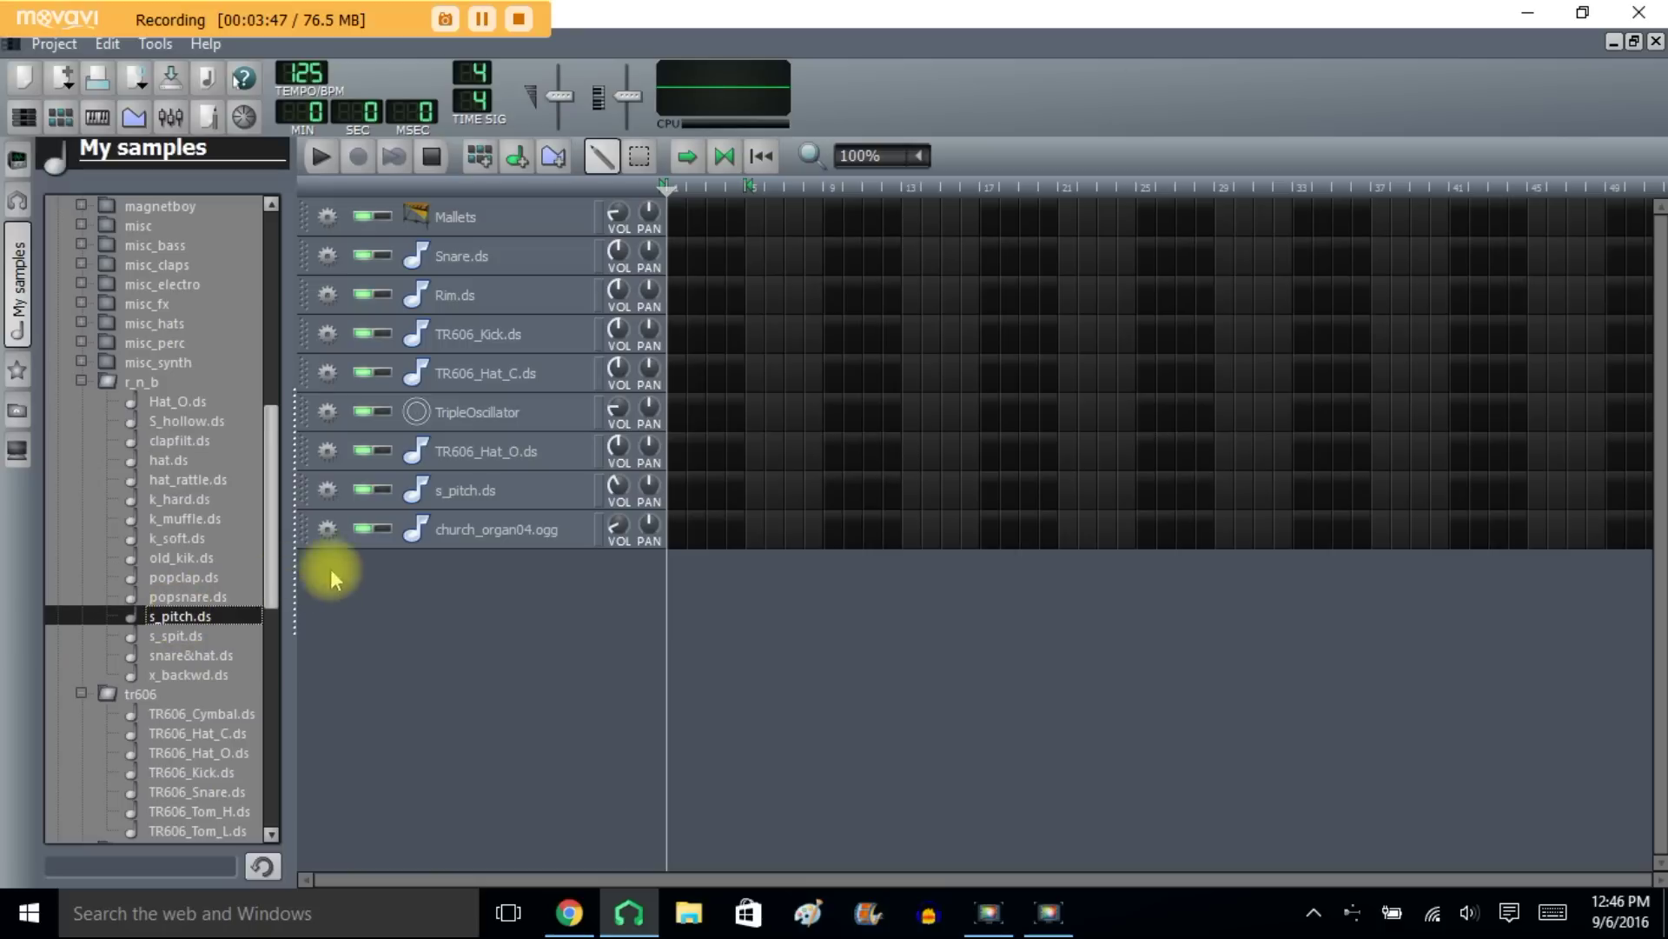
# Step: Check the church_organ04.ogg track's instrument window, close it, and audition church_organ04.ogg in the instruments sample folder
pyautogui.click(450, 530)
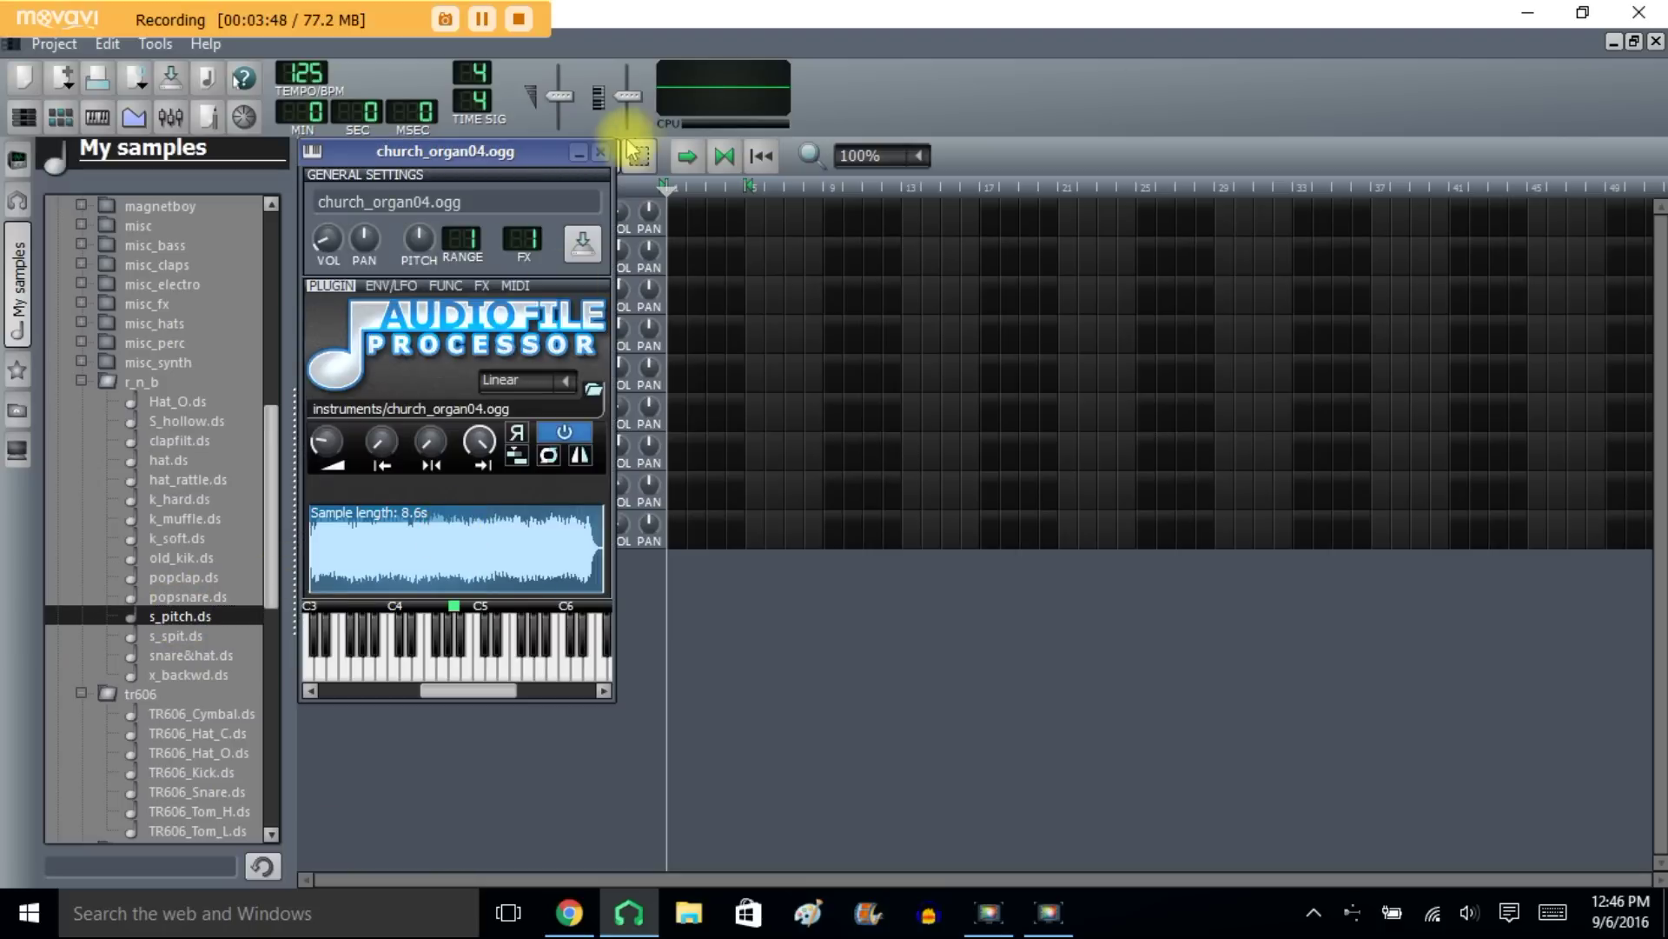
pyautogui.click(601, 152)
pyautogui.moveTo(271, 615); pyautogui.dragTo(276, 743)
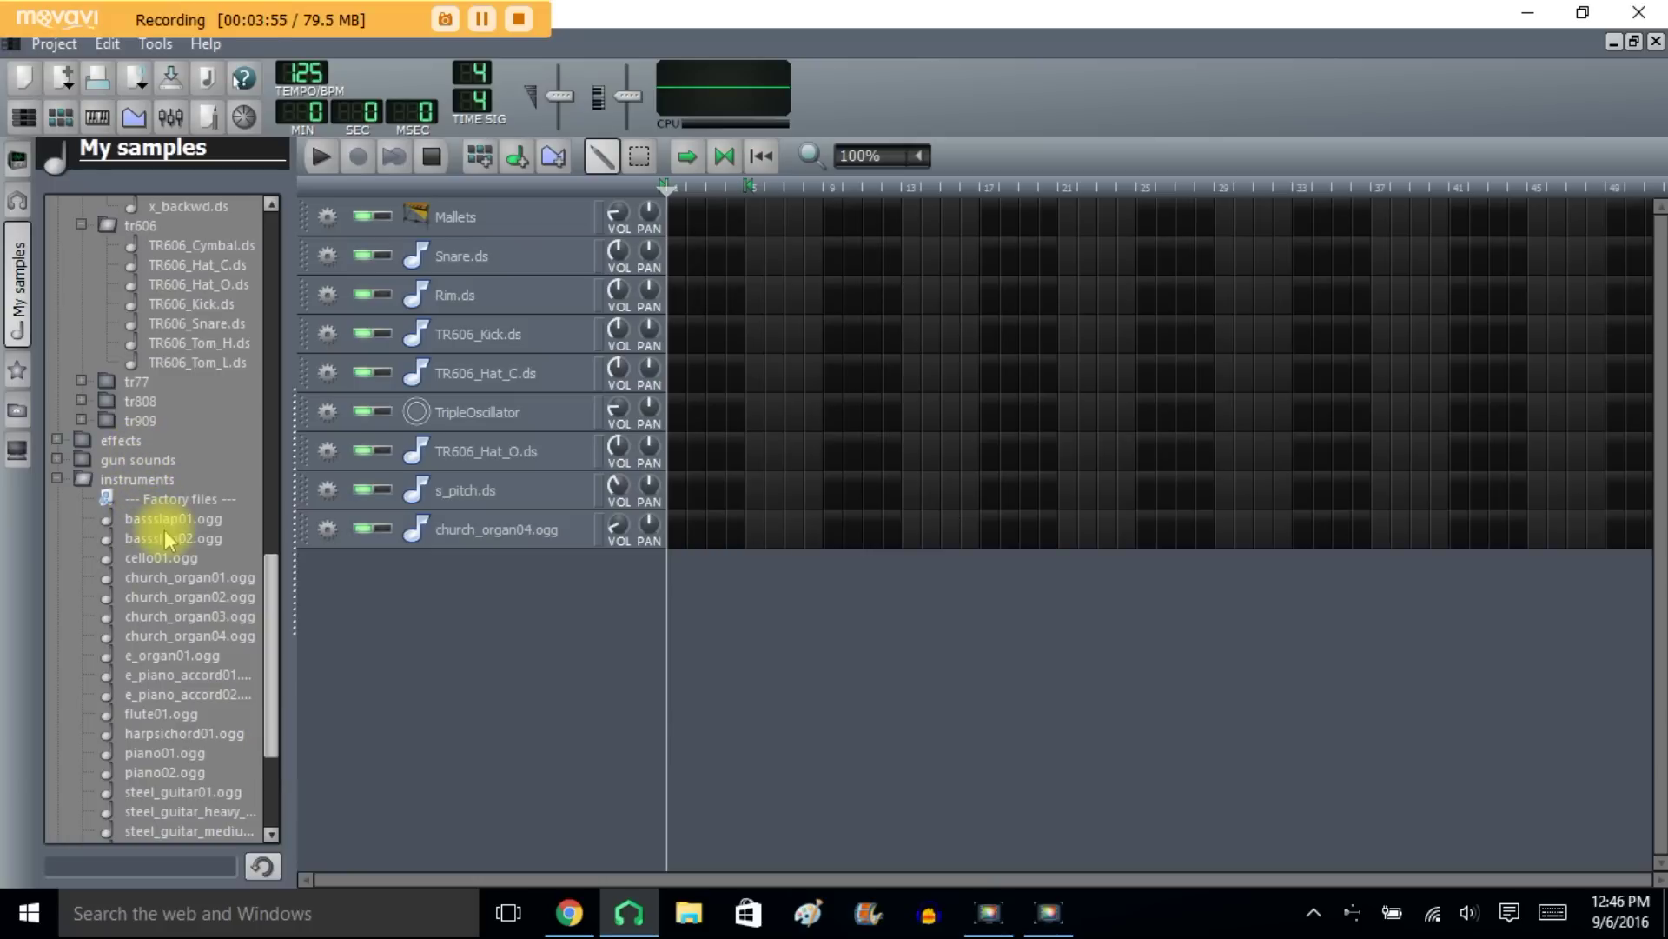
pyautogui.click(203, 637)
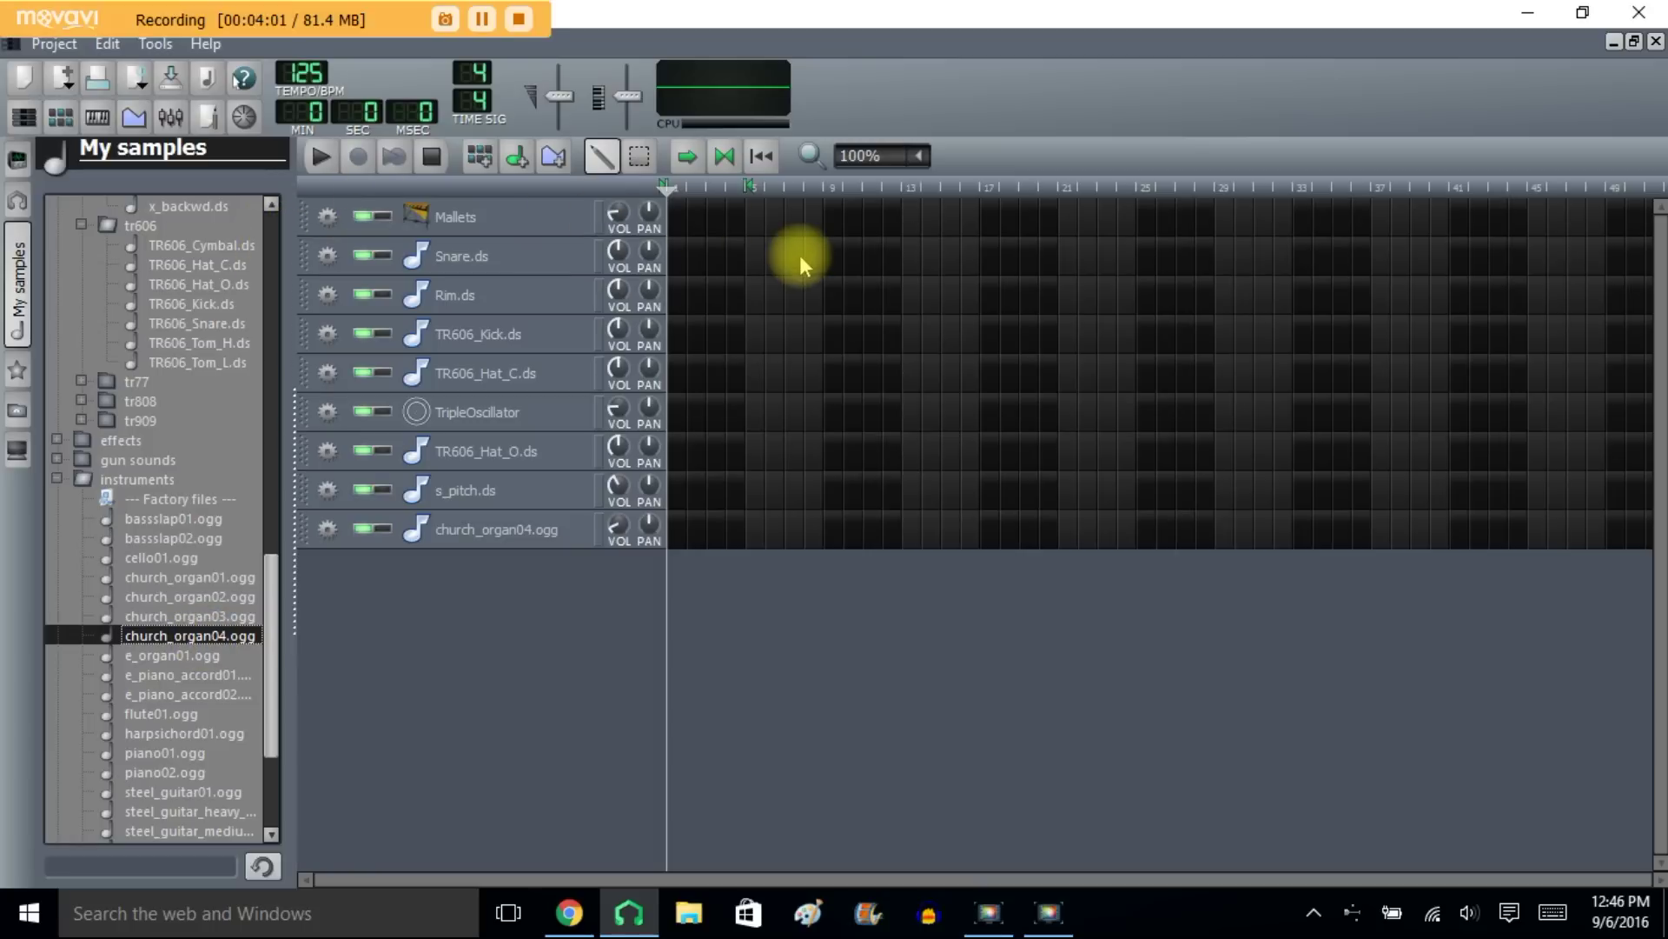
# Step: Start a Mallets pattern at the first bar and draw quarter notes A4, C5, E5 and D5 in the piano roll
pyautogui.doubleClick(675, 219)
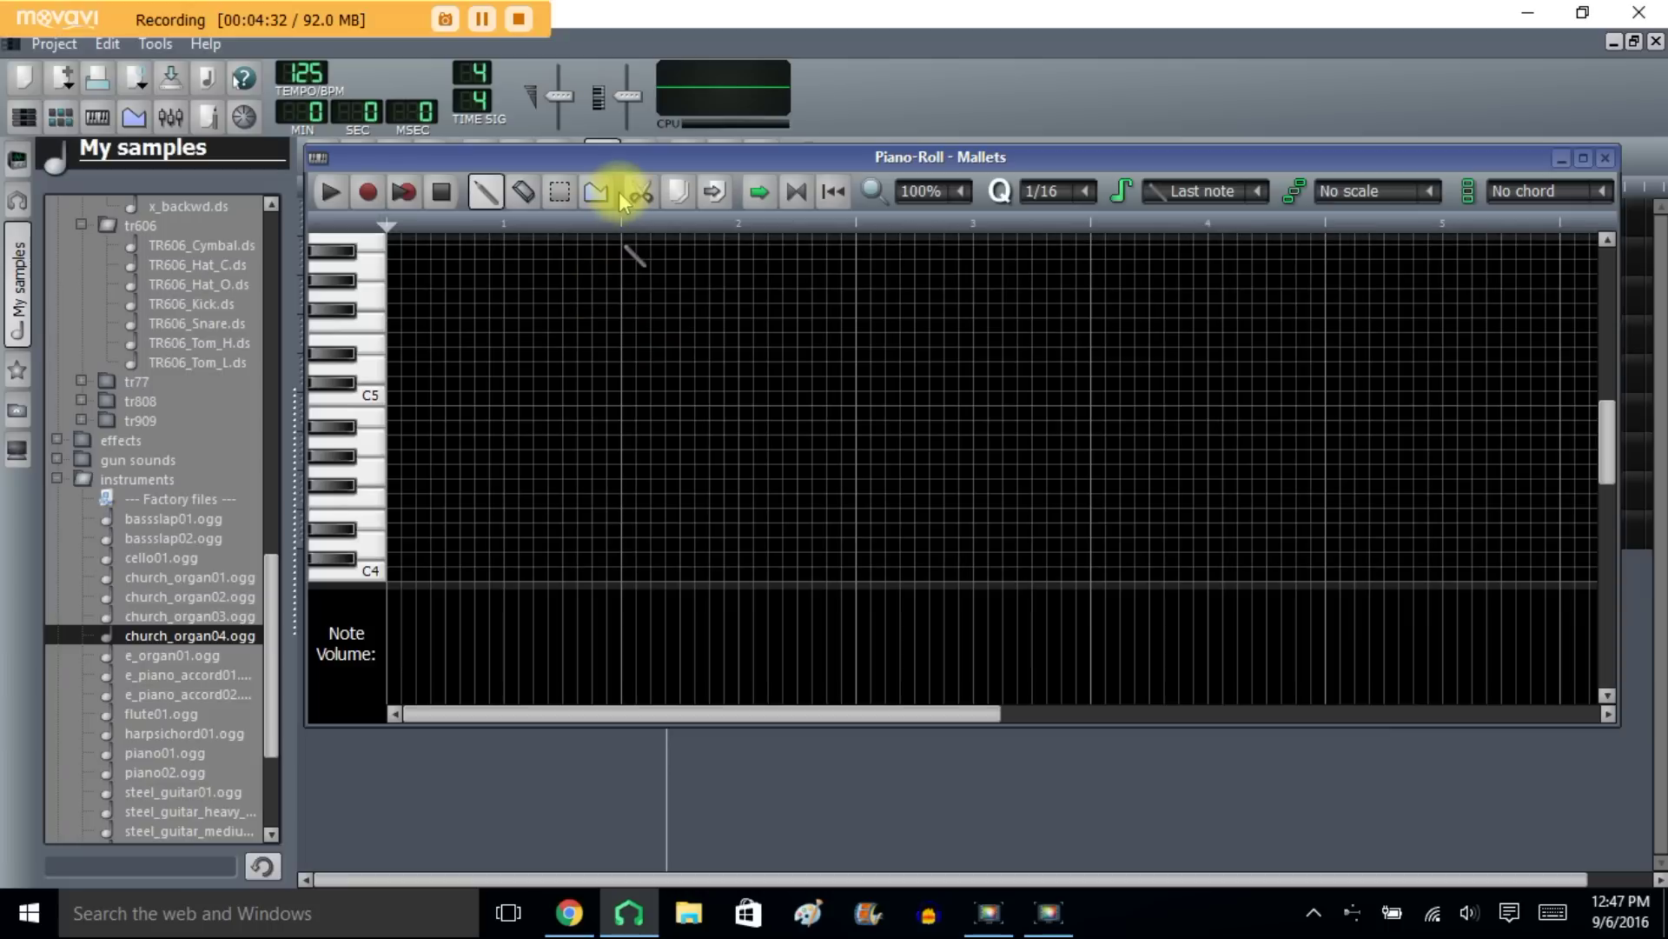
pyautogui.click(483, 193)
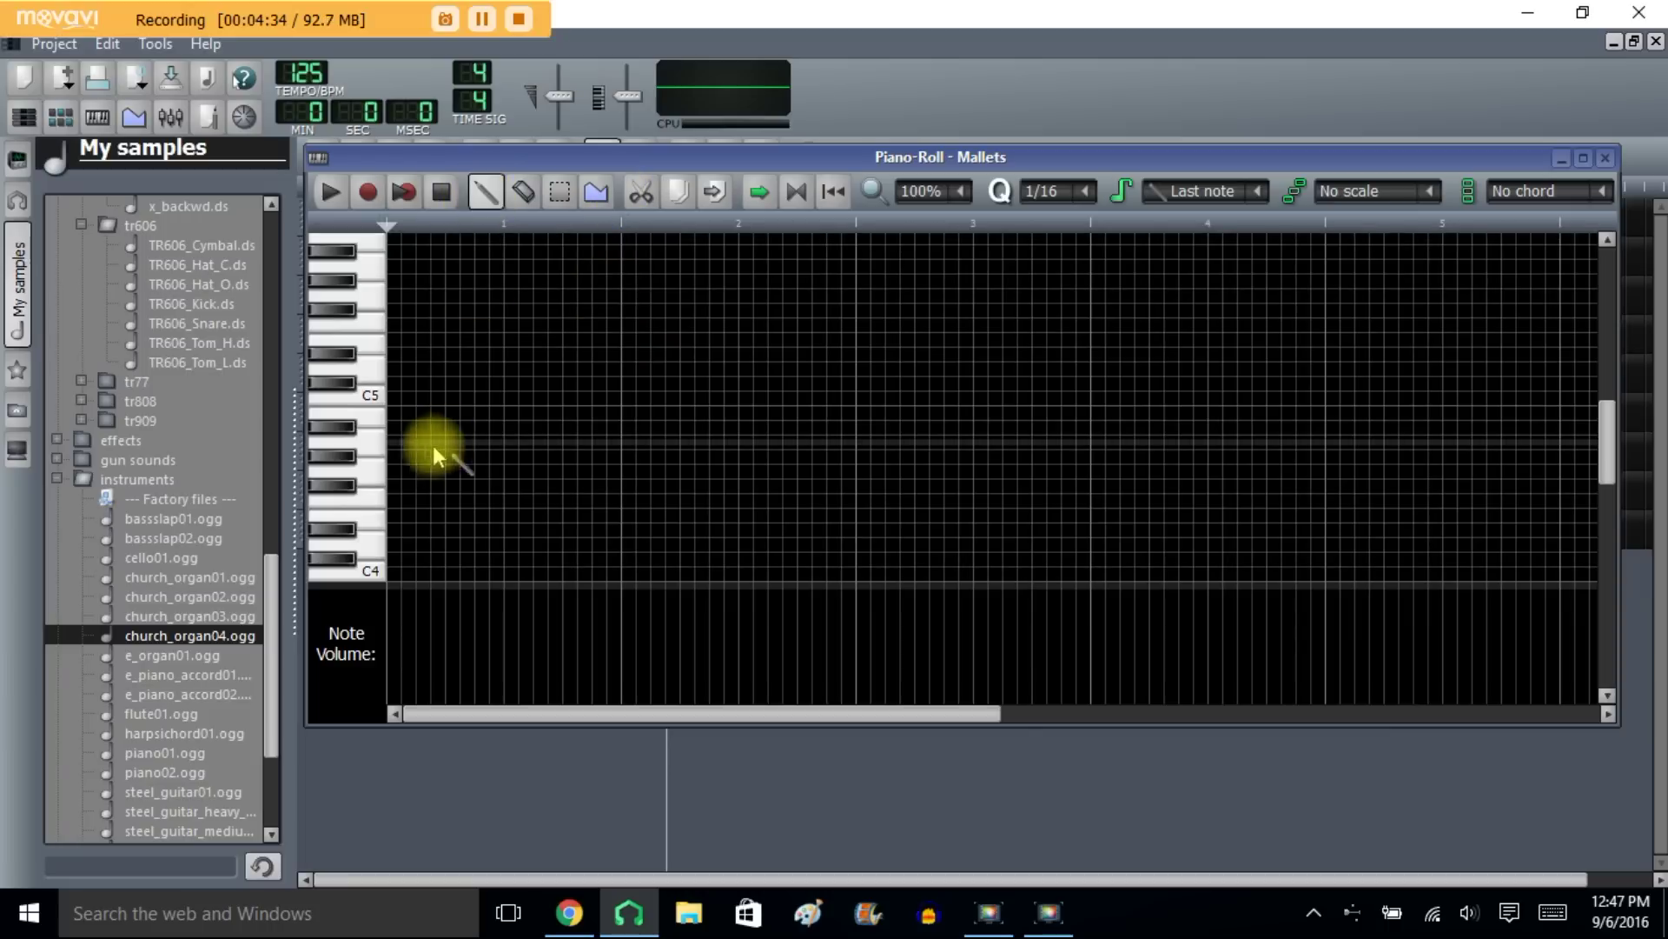
pyautogui.click(393, 441)
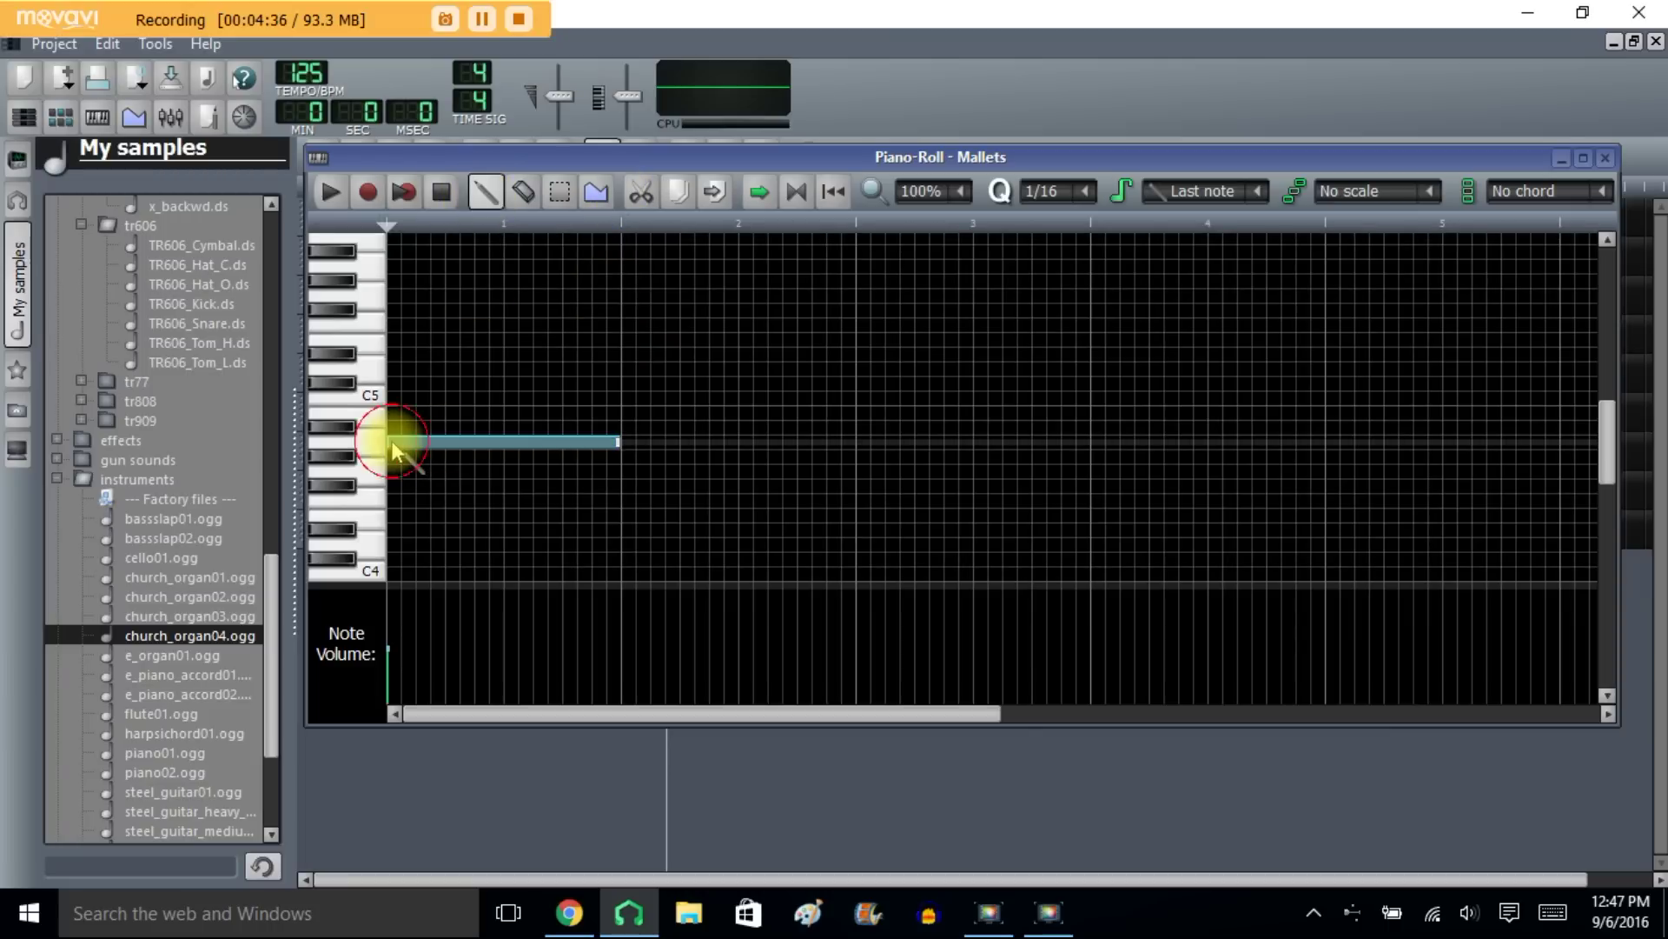
pyautogui.moveTo(622, 447); pyautogui.dragTo(440, 448)
pyautogui.click(447, 397)
pyautogui.click(508, 343)
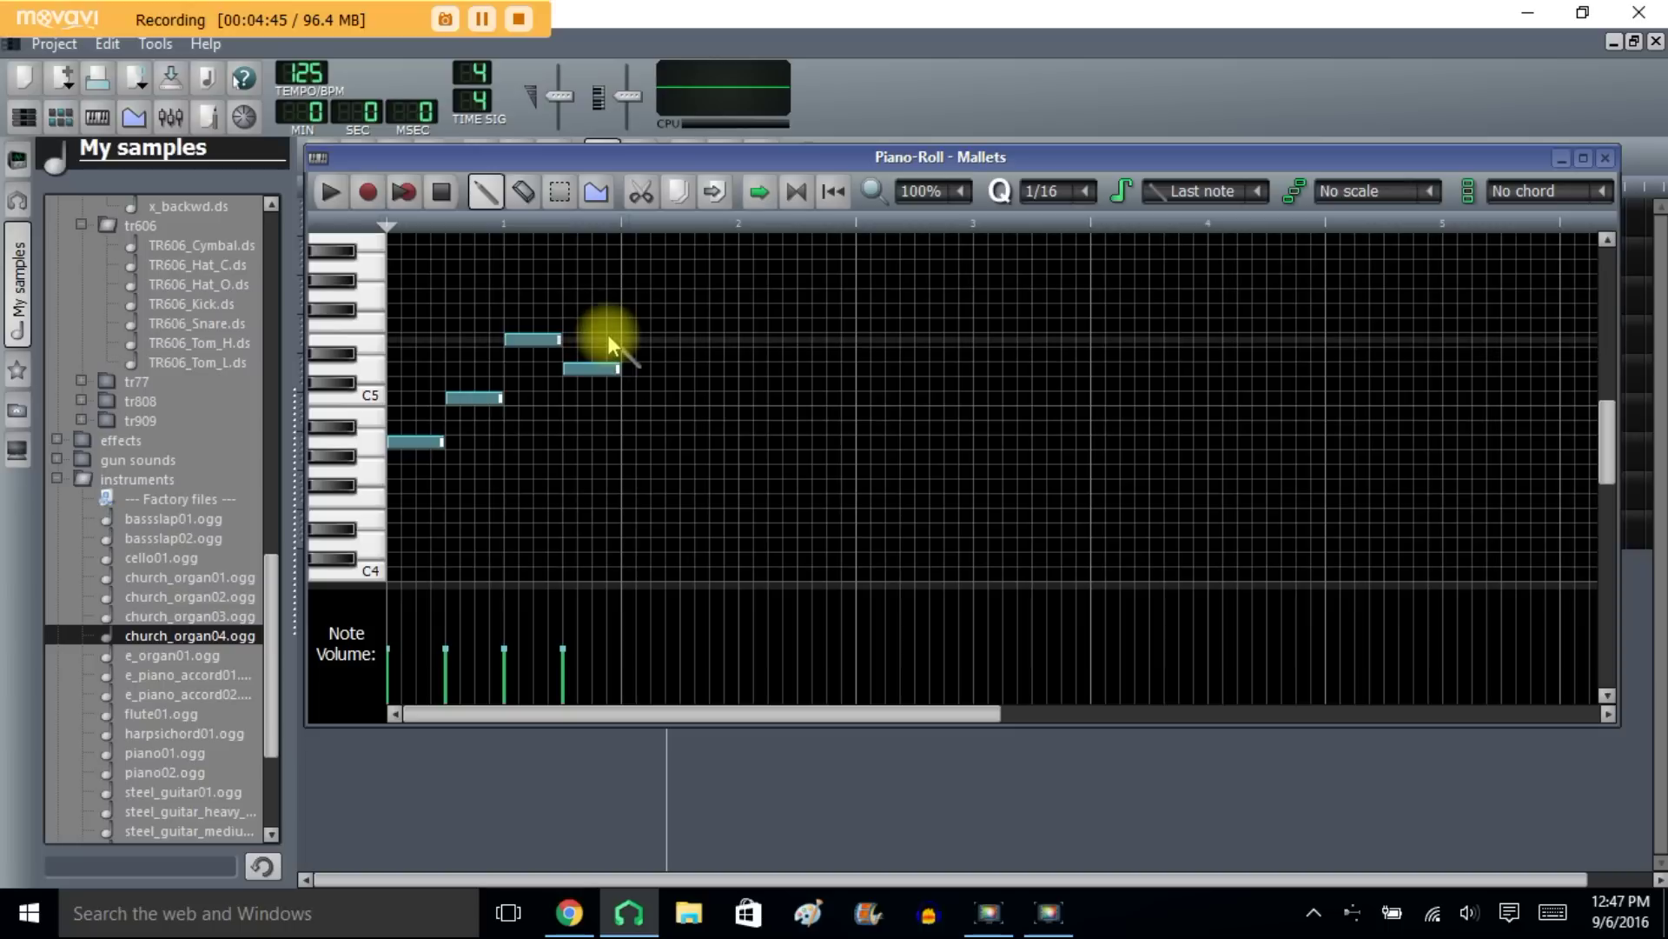
# Step: Transpose the four Mallets notes down one octave and play the pattern back briefly
pyautogui.hotkey('ctrl', 'Down')
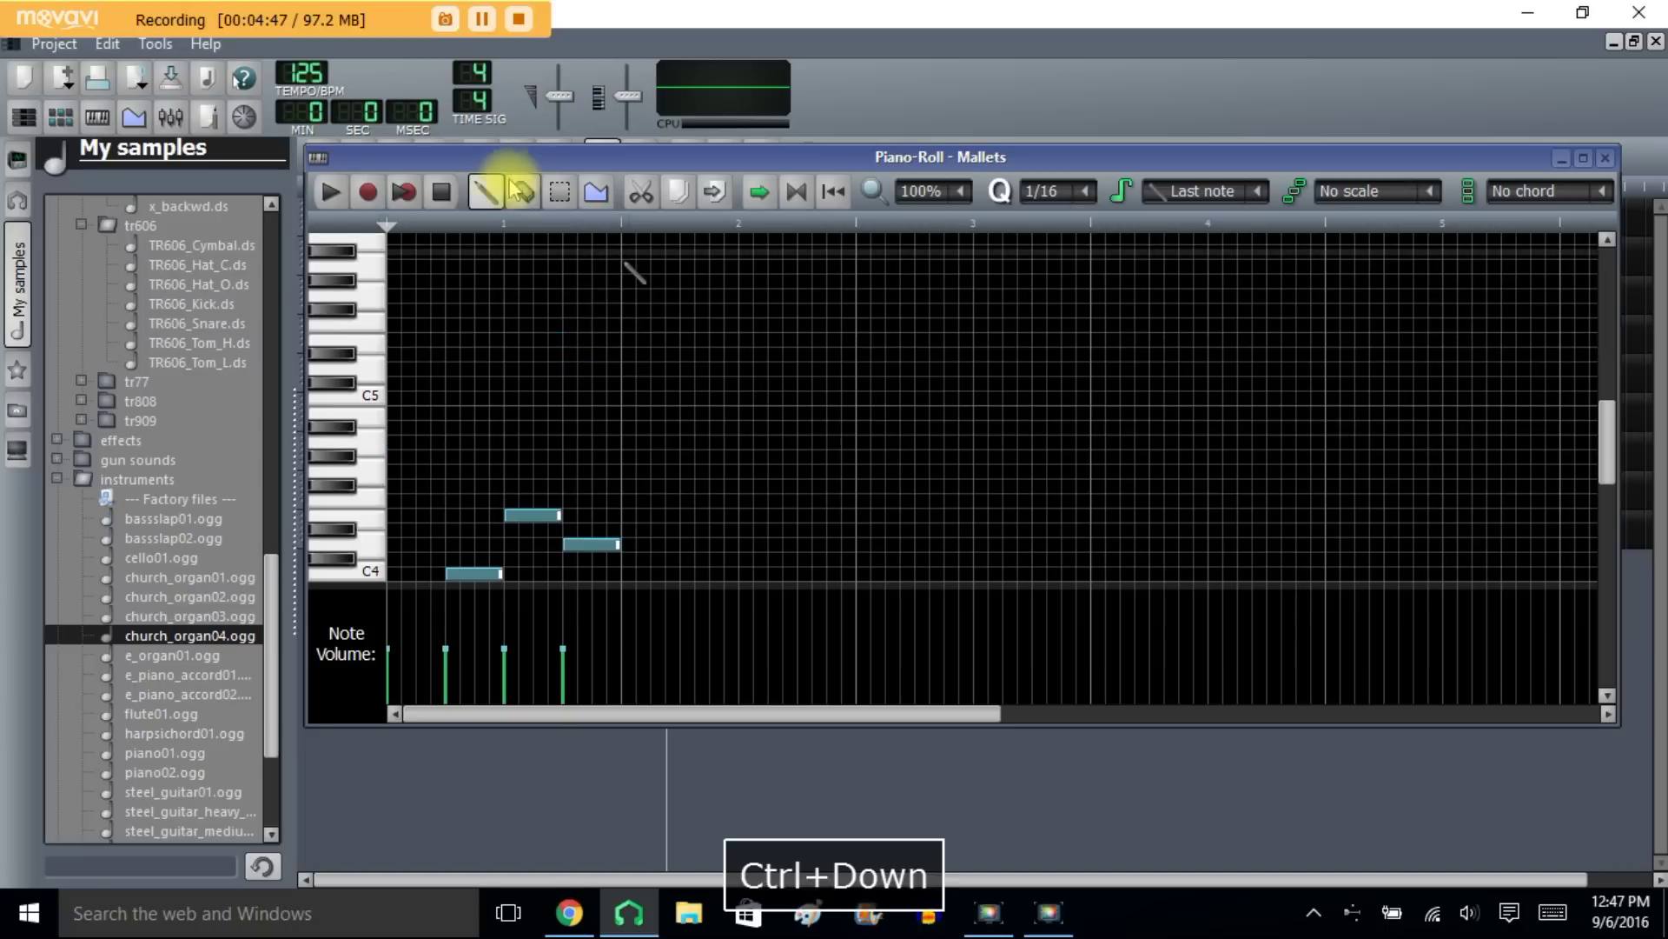
pyautogui.click(329, 192)
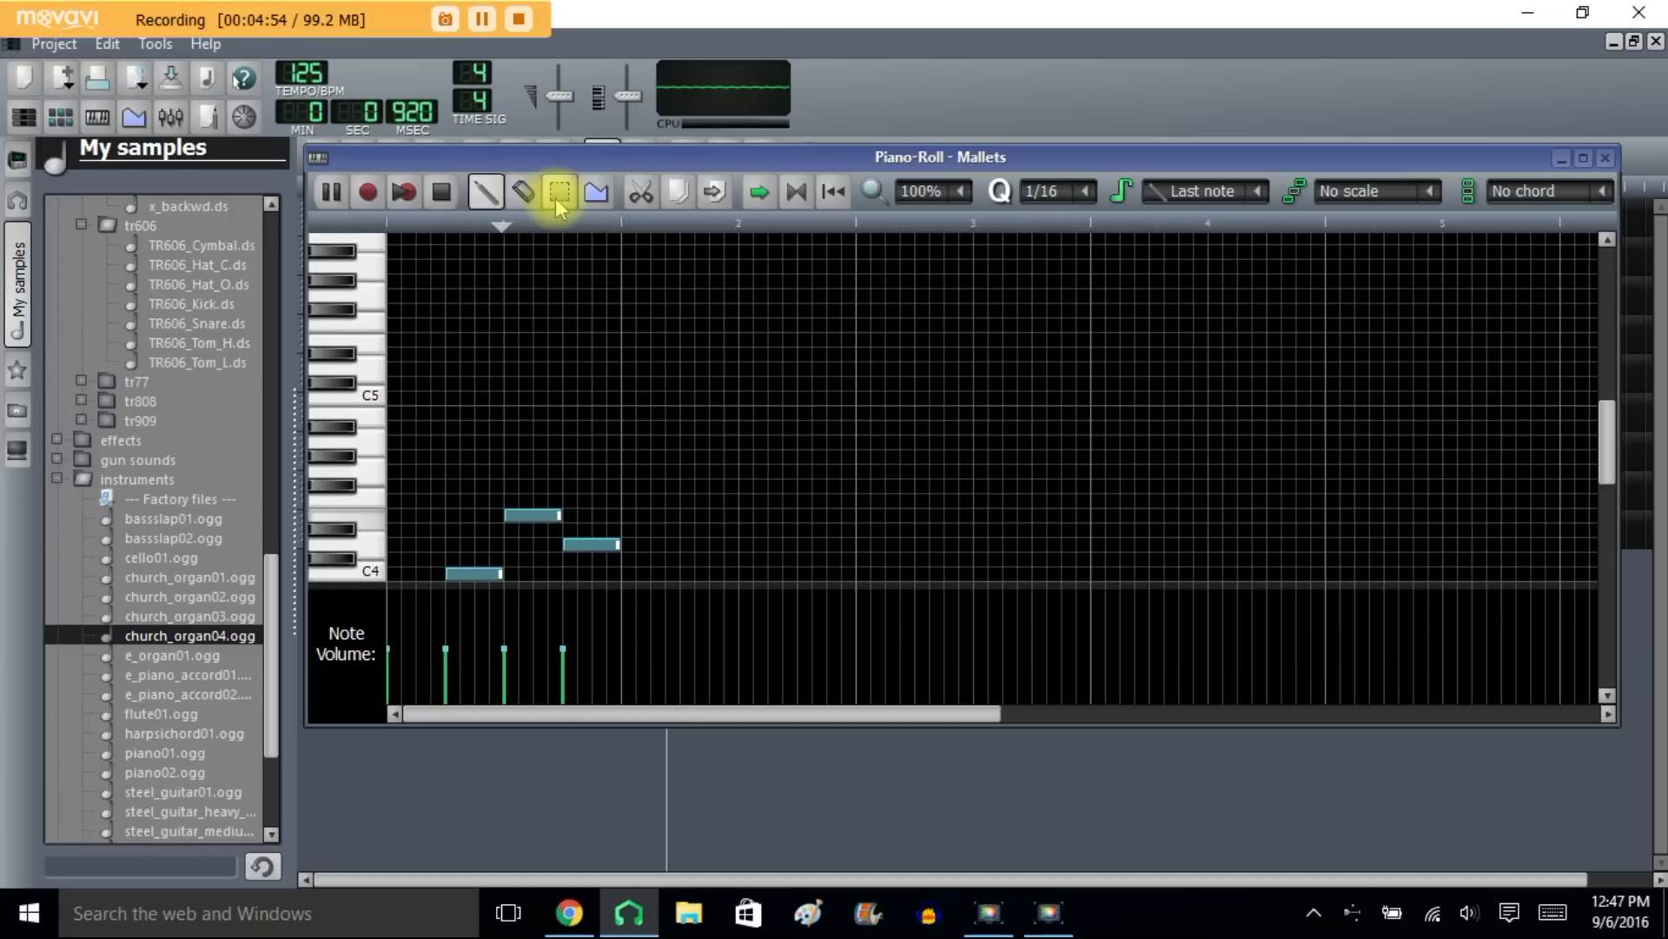
pyautogui.click(441, 192)
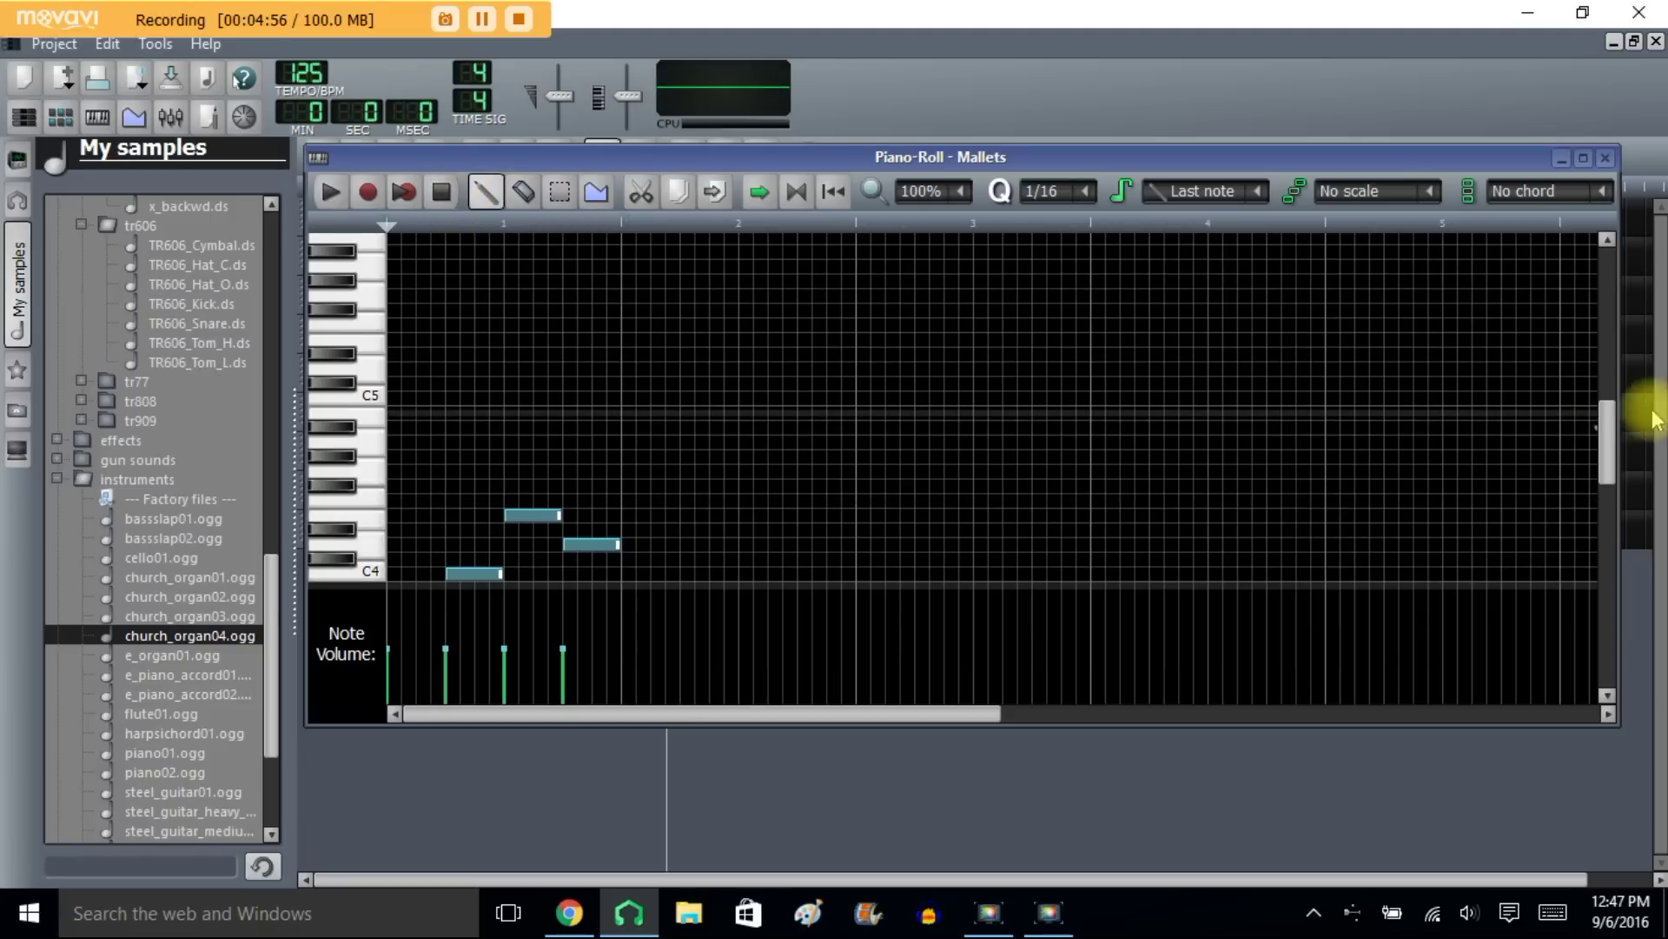
# Step: Copy the four Mallets notes and paste them into the second bar at the same pitches
pyautogui.moveTo(1609, 442); pyautogui.dragTo(1601, 473)
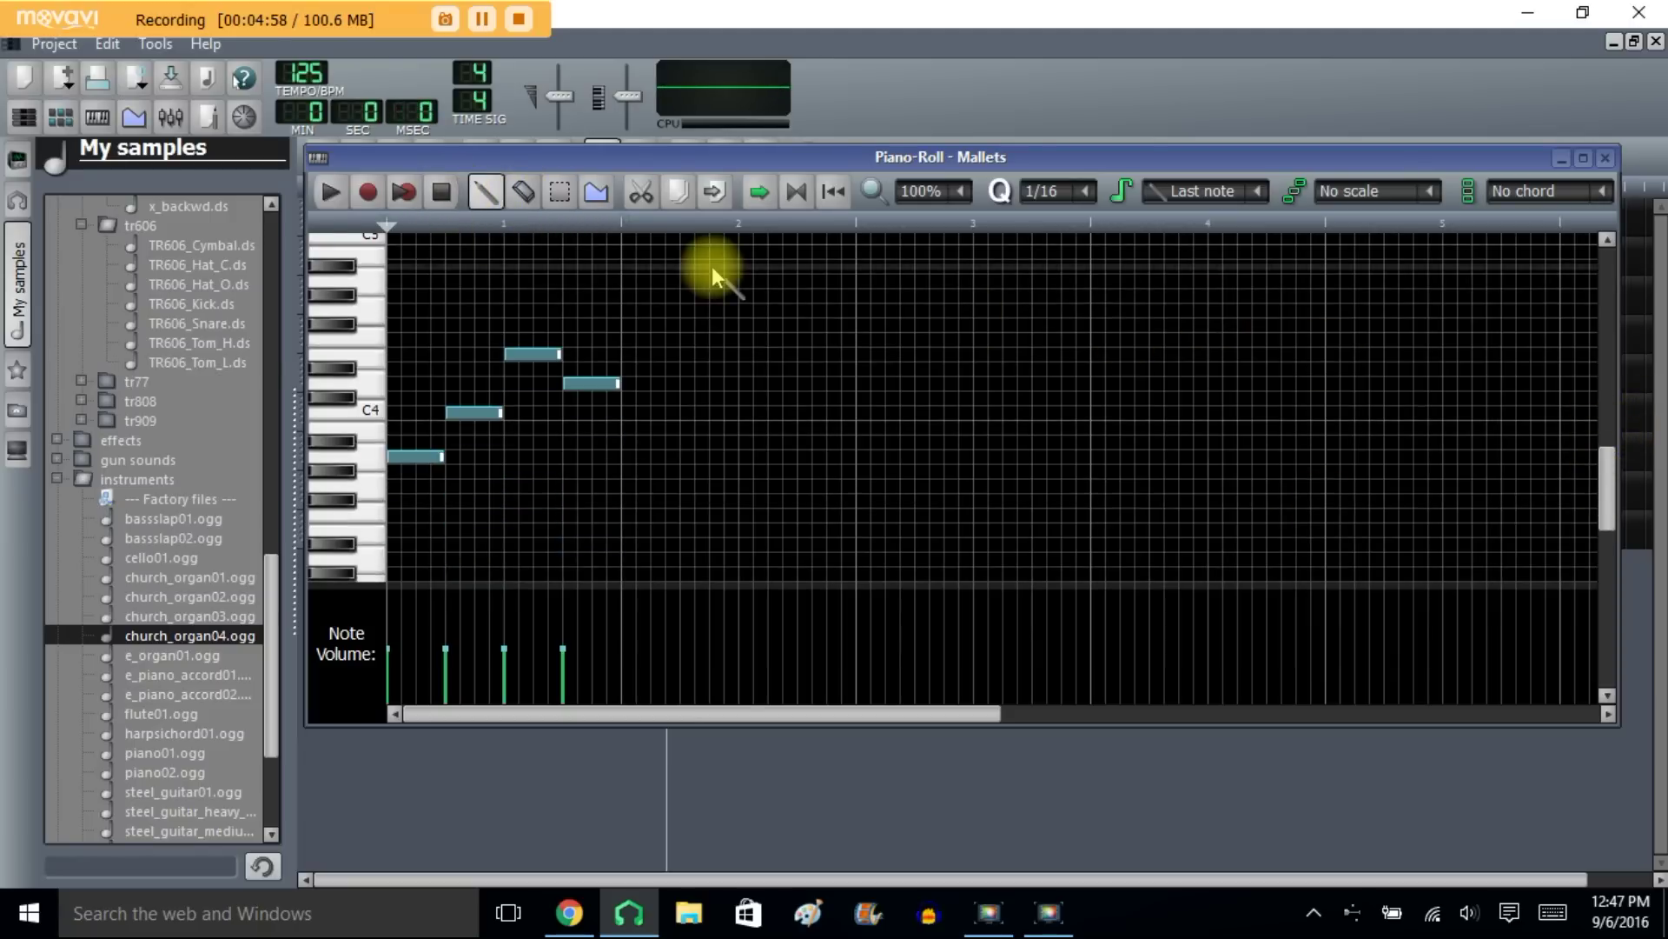
pyautogui.click(557, 192)
pyautogui.moveTo(659, 279); pyautogui.dragTo(417, 514)
pyautogui.click(680, 191)
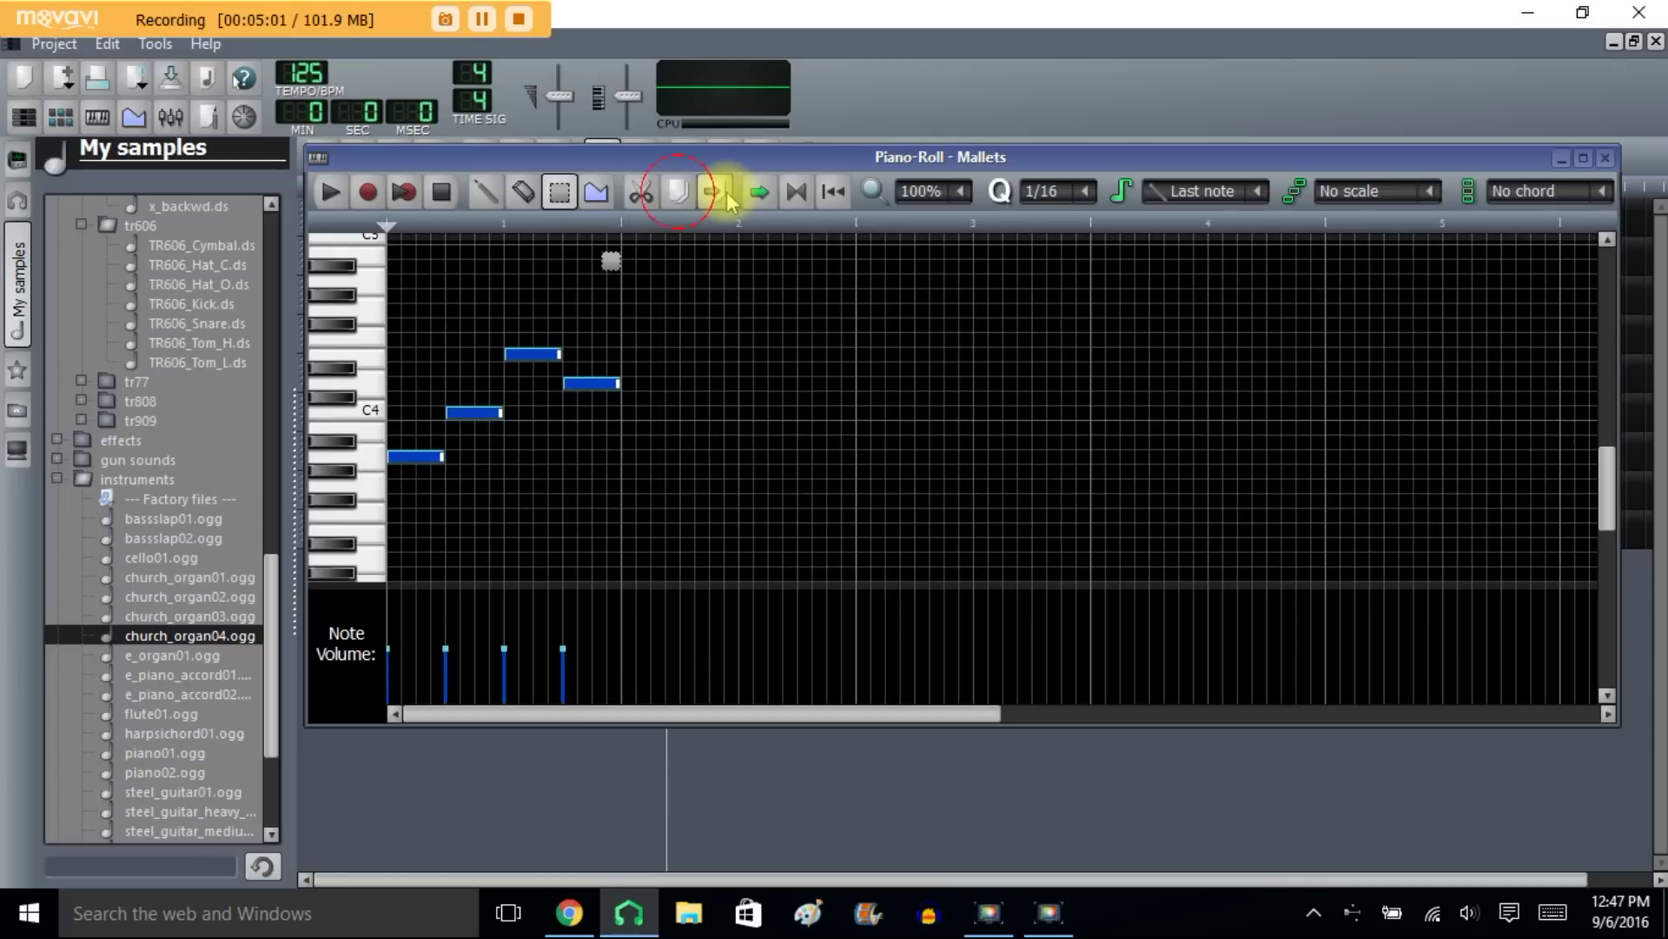
pyautogui.click(727, 193)
pyautogui.hotkey('ctrl', 'Up')
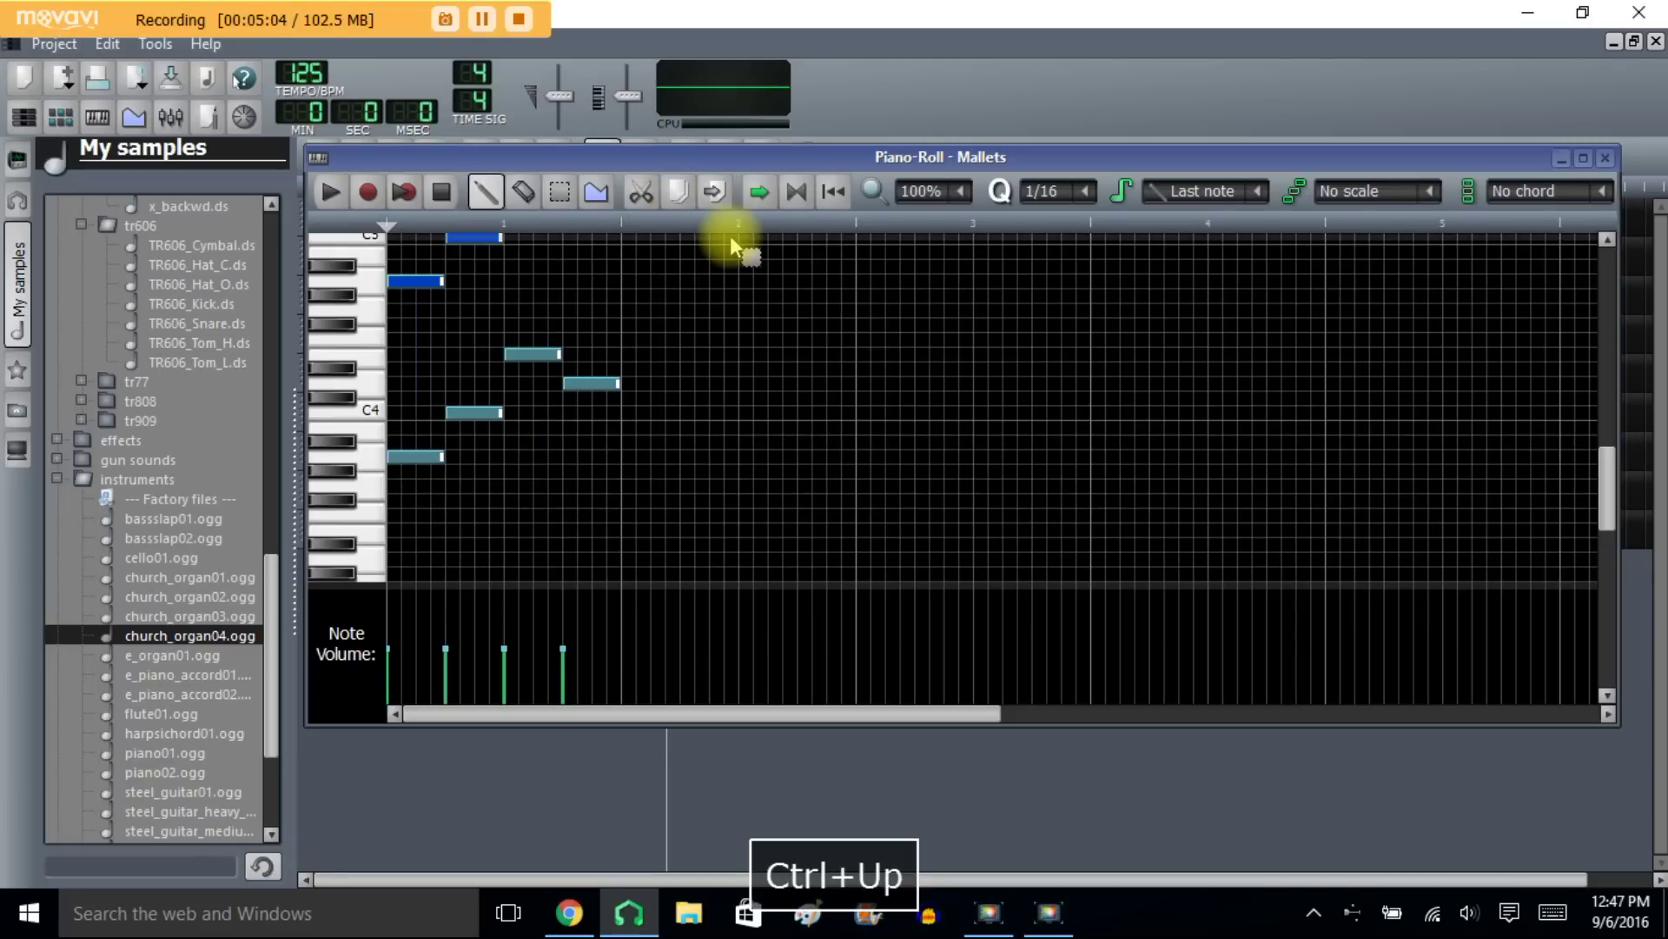
pyautogui.moveTo(417, 279); pyautogui.dragTo(664, 458)
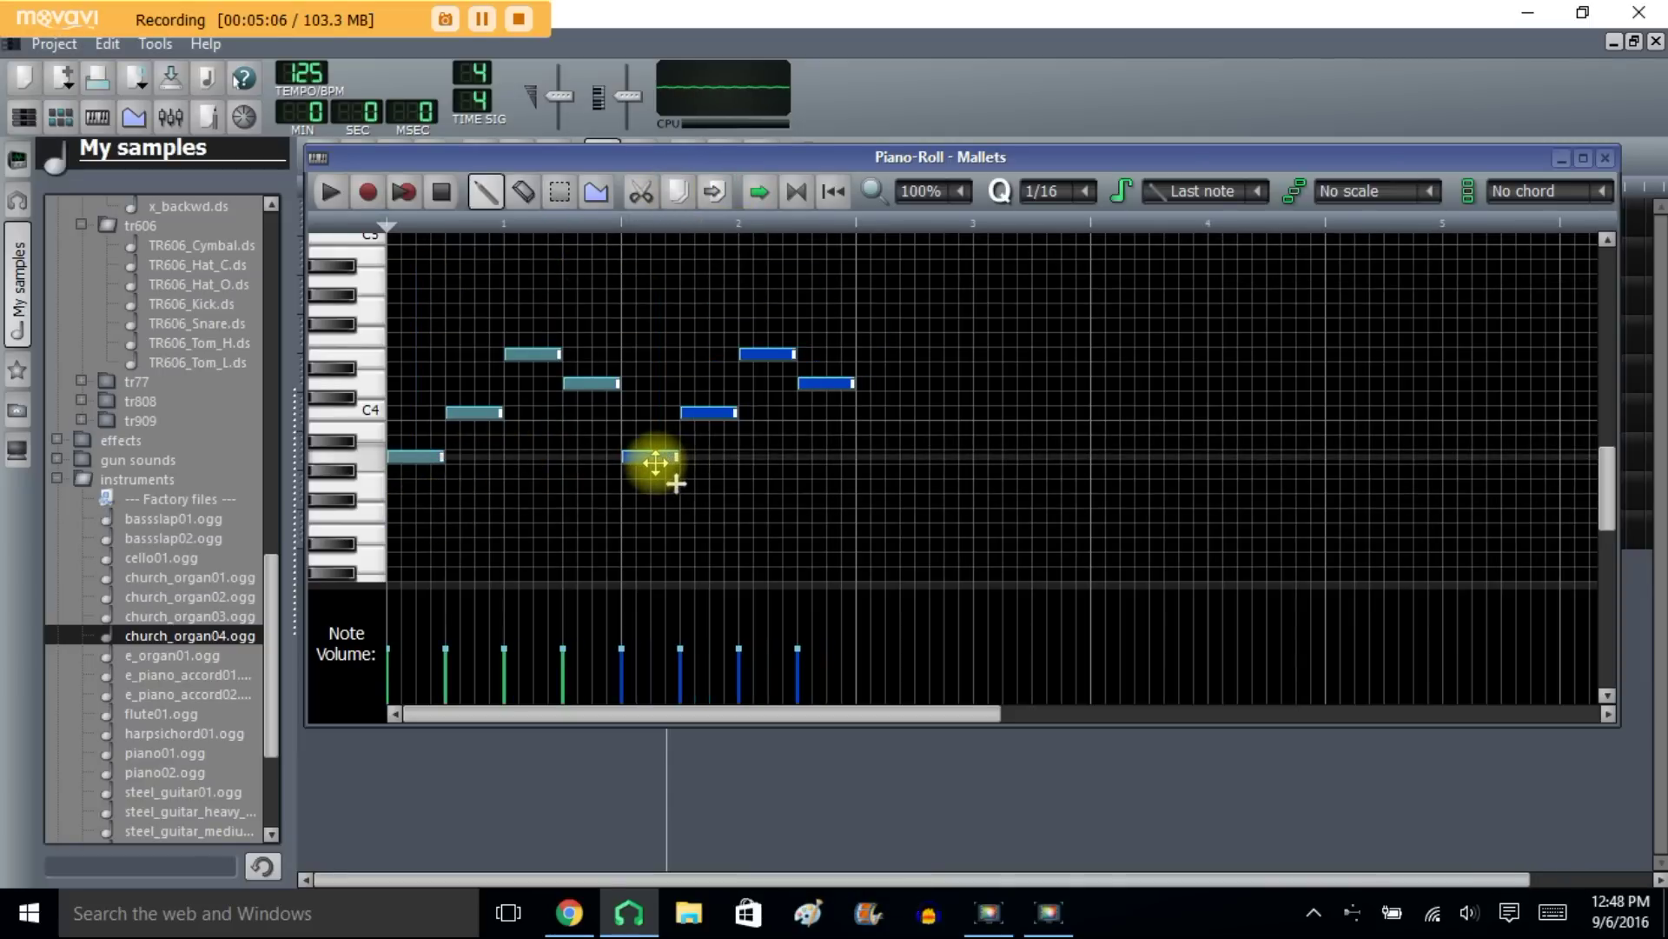
# Step: Duplicate all eight Mallets notes into bars three and four, and replace the final D4 with a C#4
pyautogui.click(560, 191)
pyautogui.moveTo(923, 348); pyautogui.dragTo(410, 484)
pyautogui.click(678, 194)
pyautogui.click(713, 192)
pyautogui.moveTo(824, 382); pyautogui.dragTo(1293, 383)
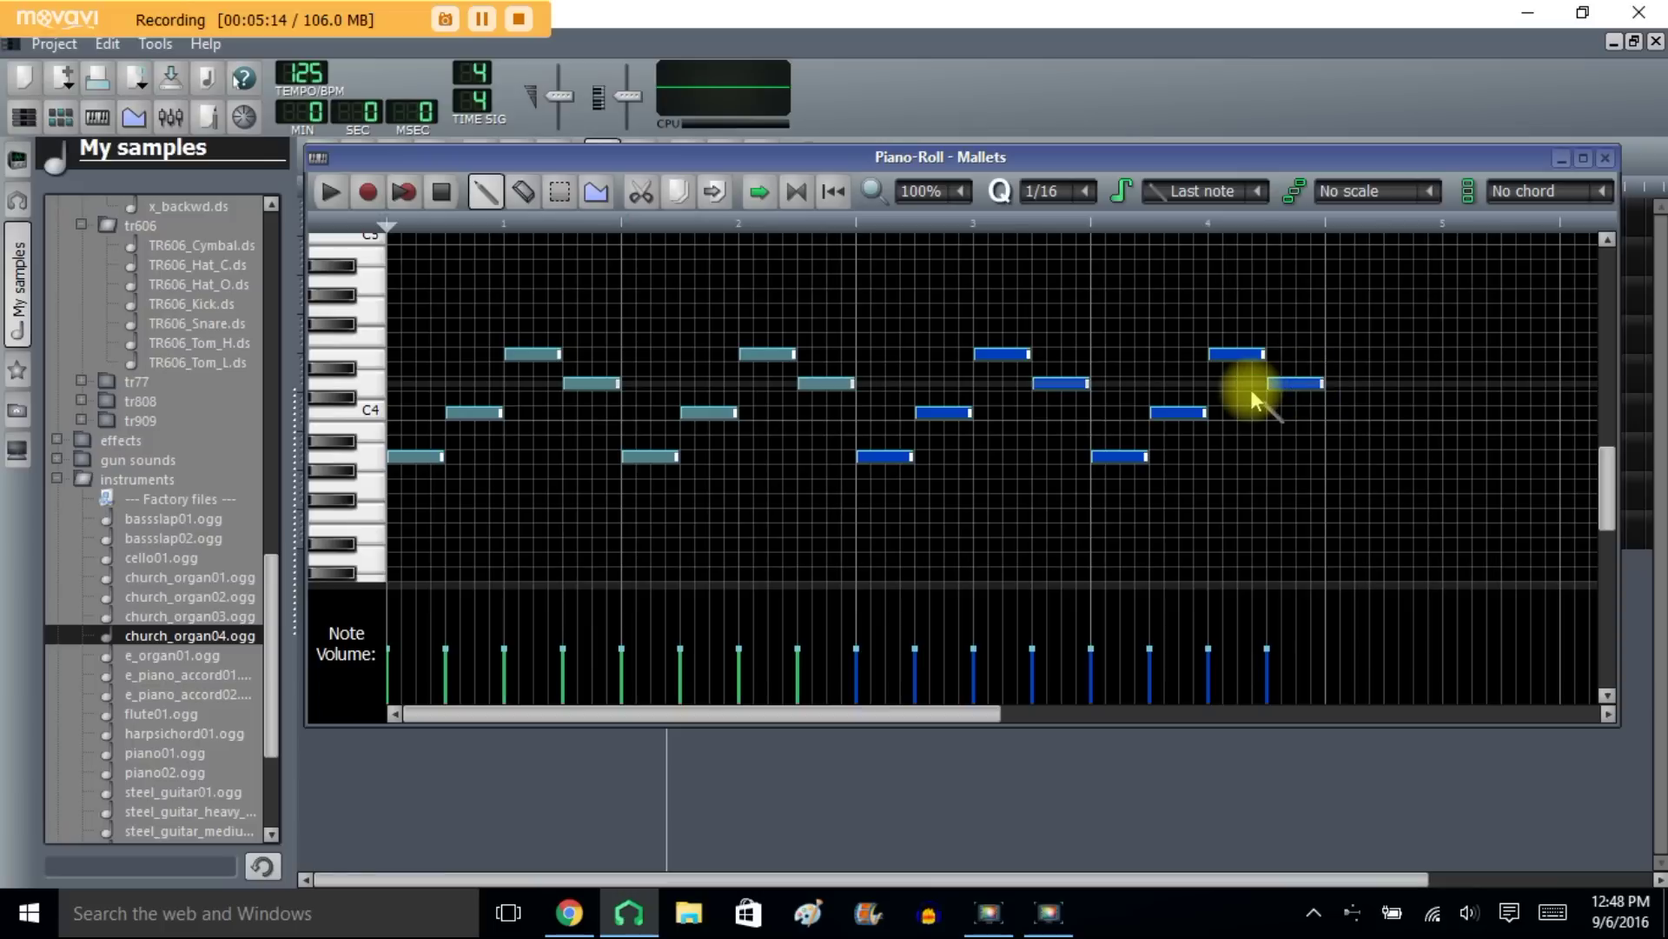
pyautogui.click(1276, 397)
pyautogui.rightClick(1285, 383)
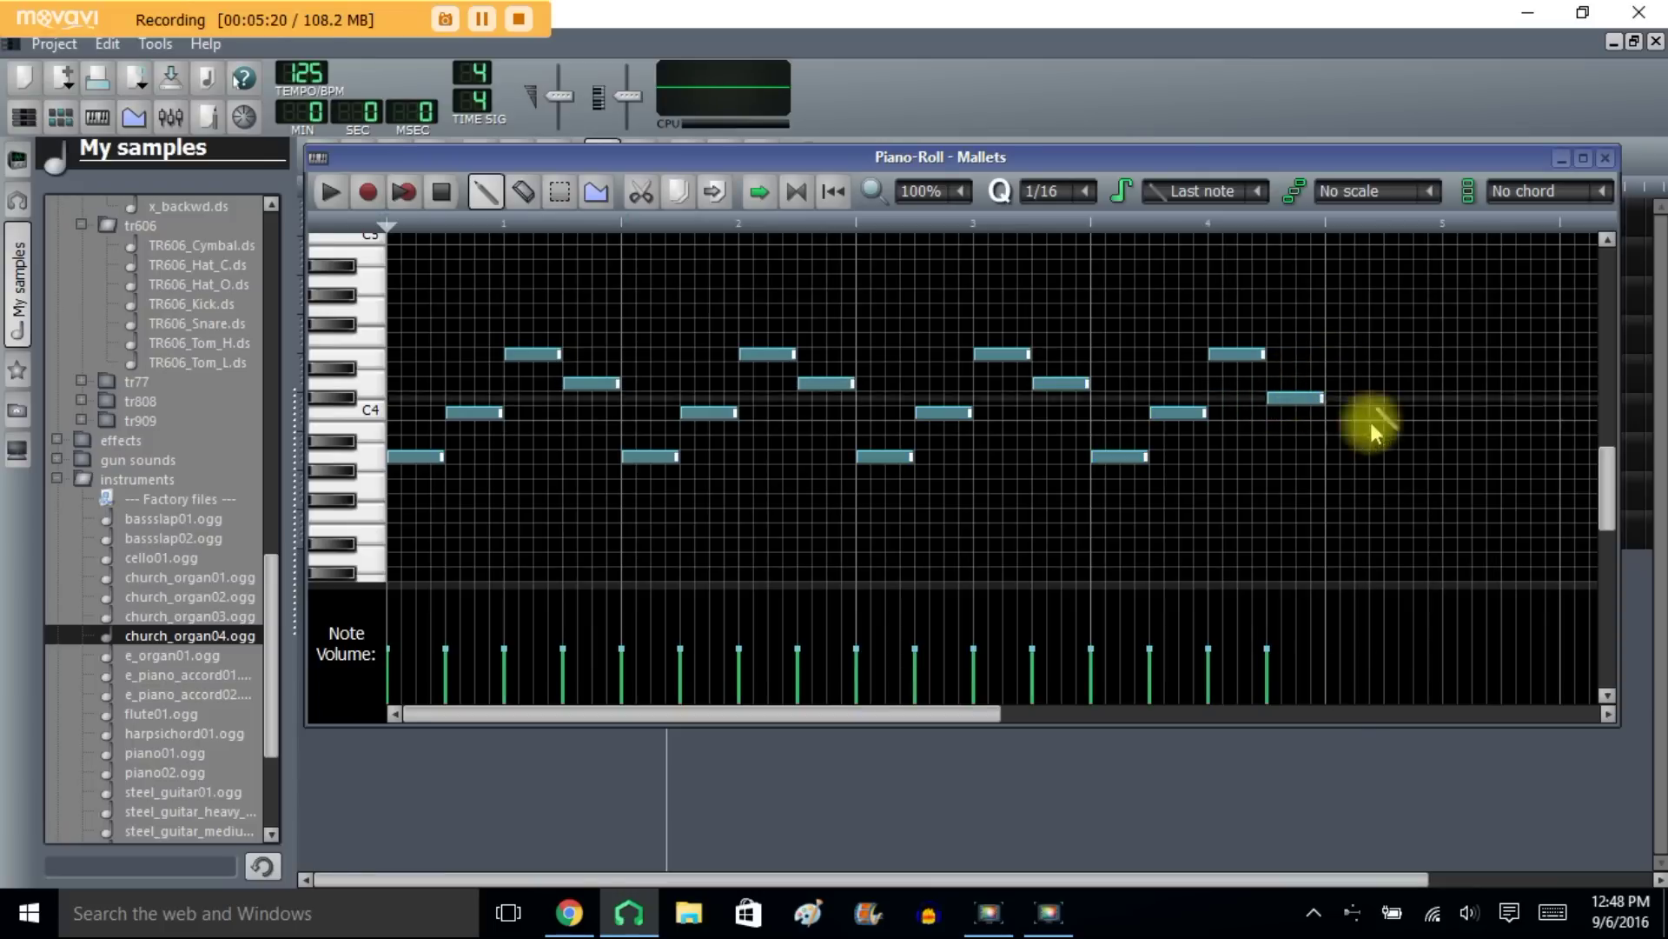
pyautogui.click(1048, 913)
pyautogui.click(1481, 726)
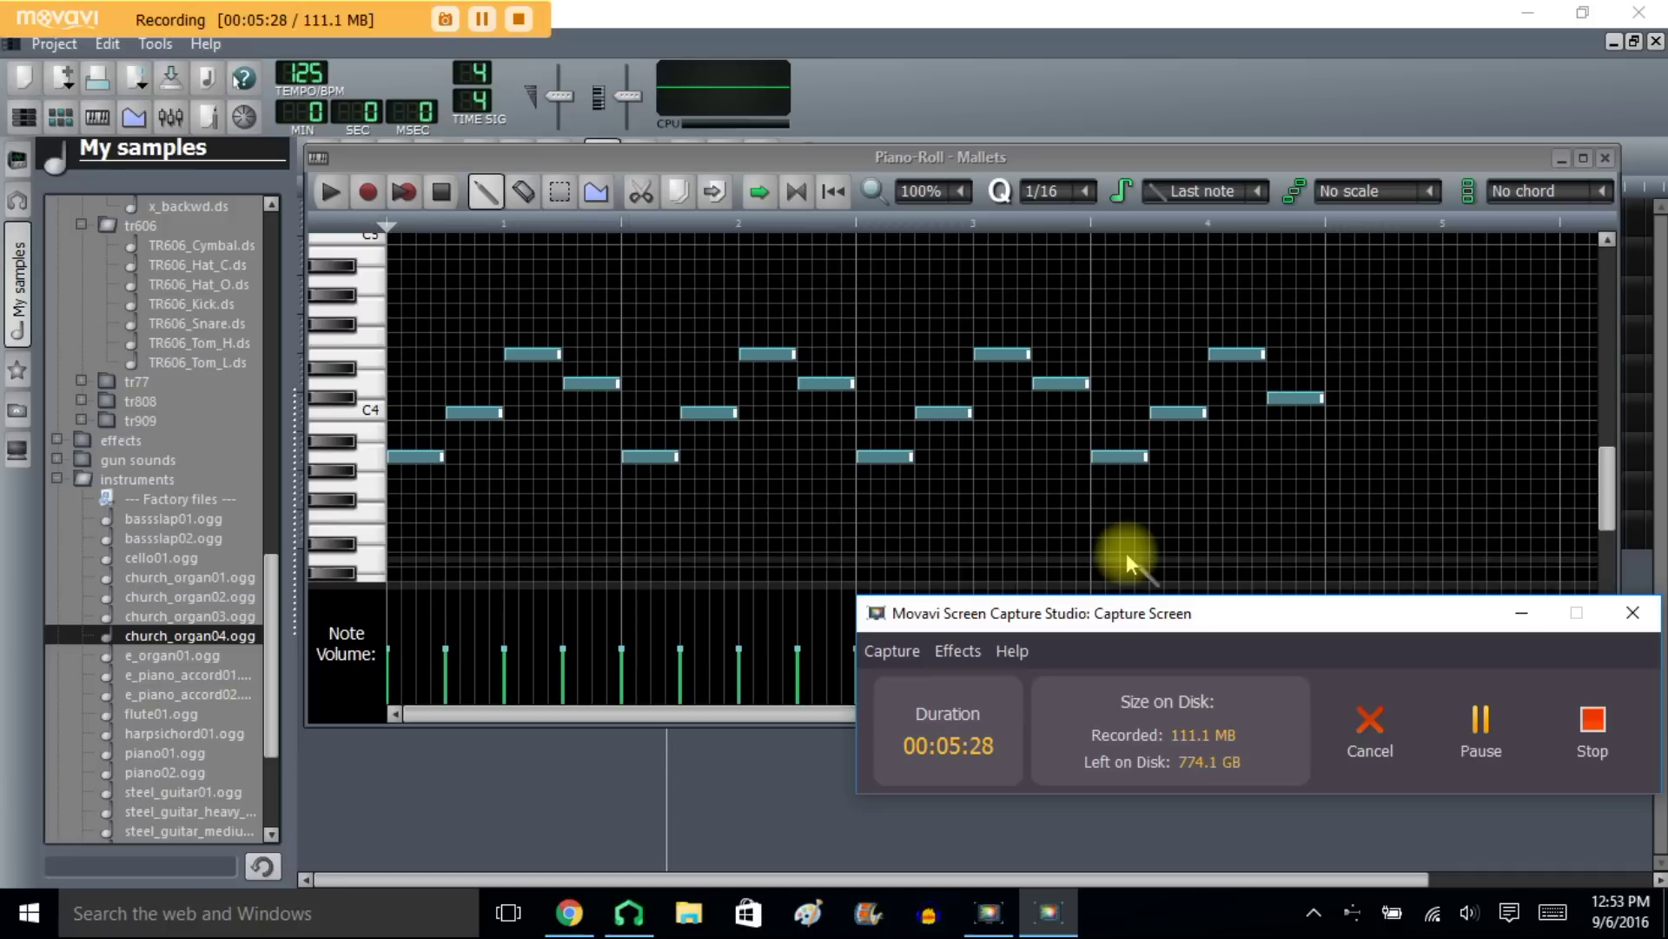
pyautogui.click(1527, 614)
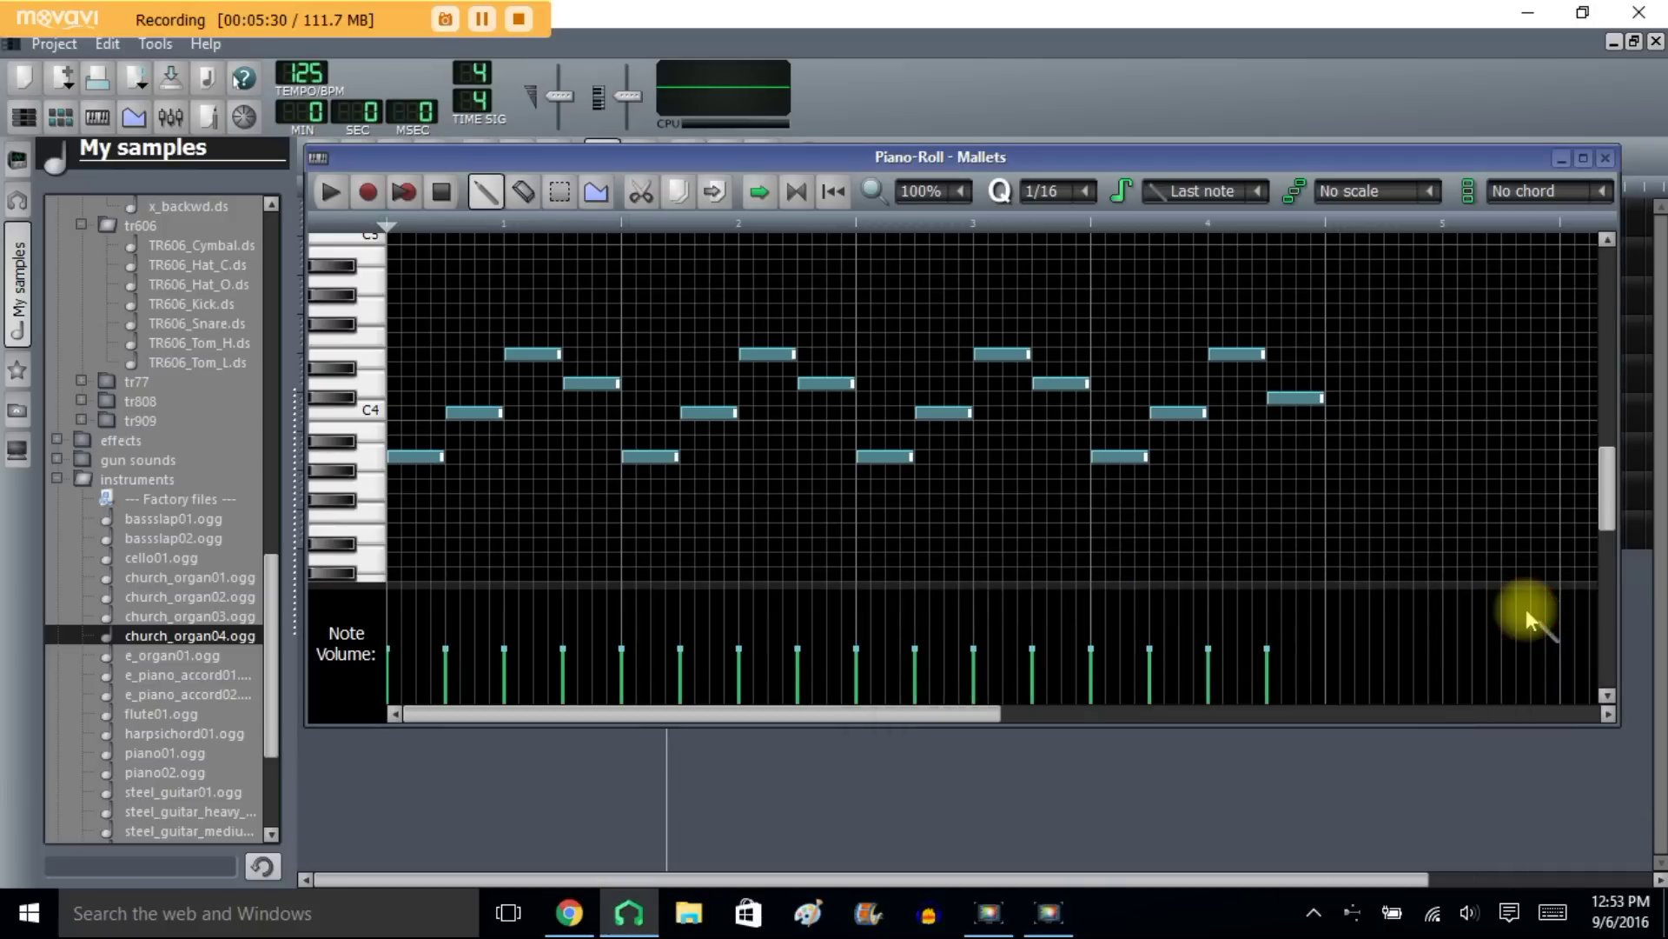
# Step: Play the Mallets melody back and lower its last note to C4
pyautogui.click(332, 195)
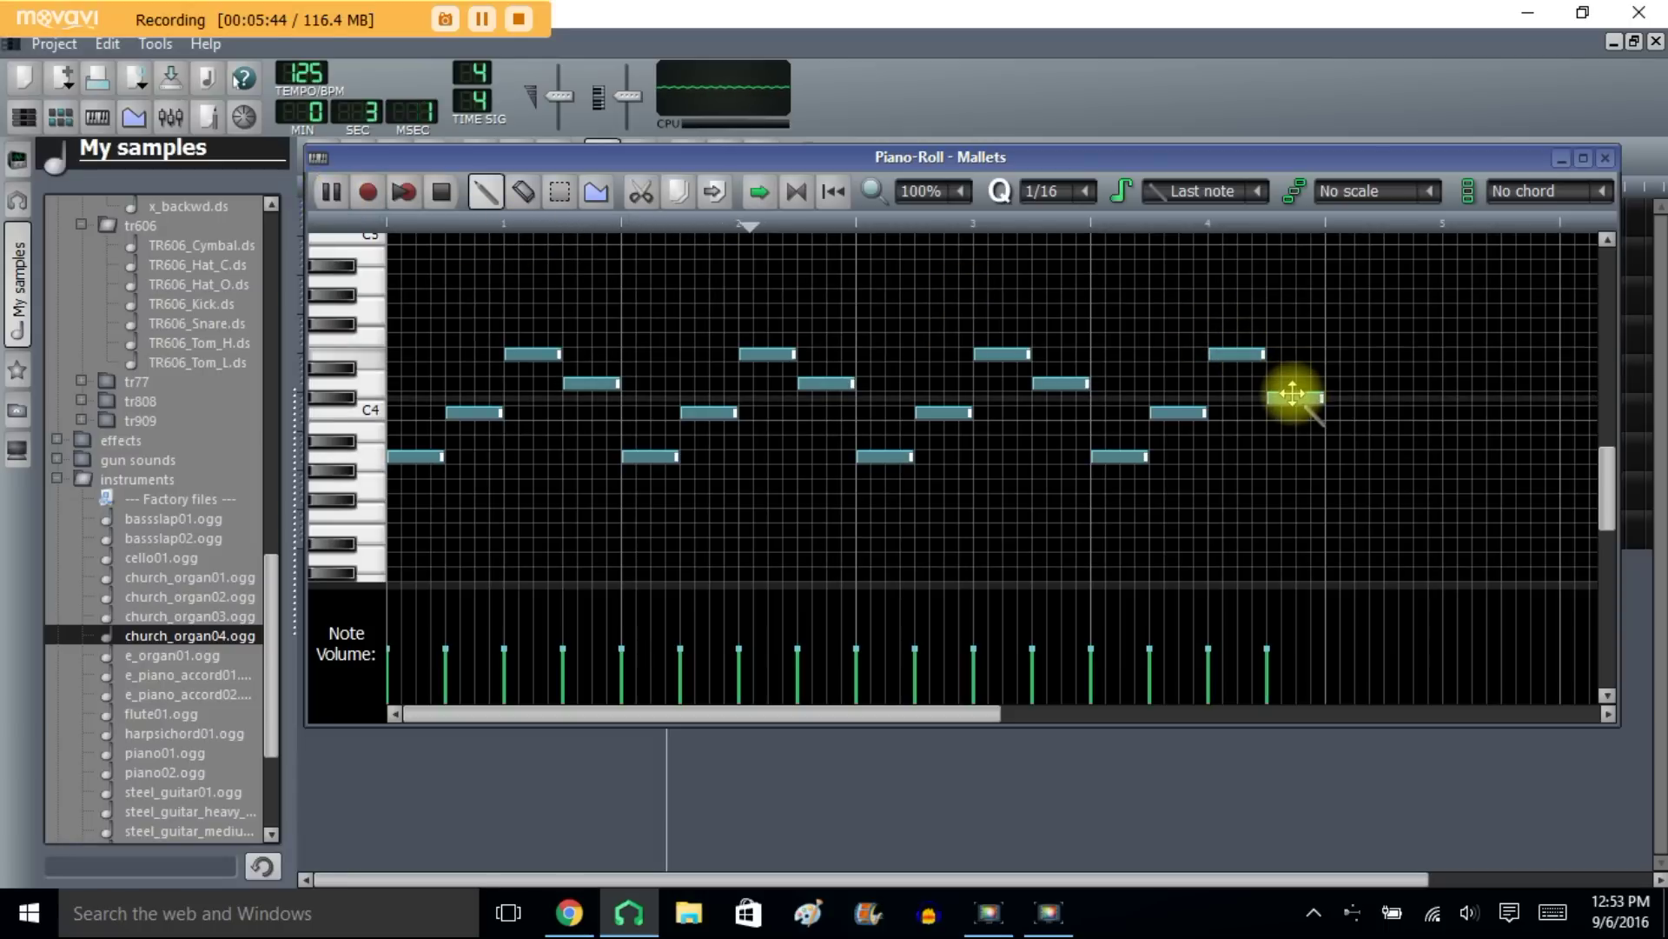
pyautogui.moveTo(1292, 397); pyautogui.dragTo(1293, 411)
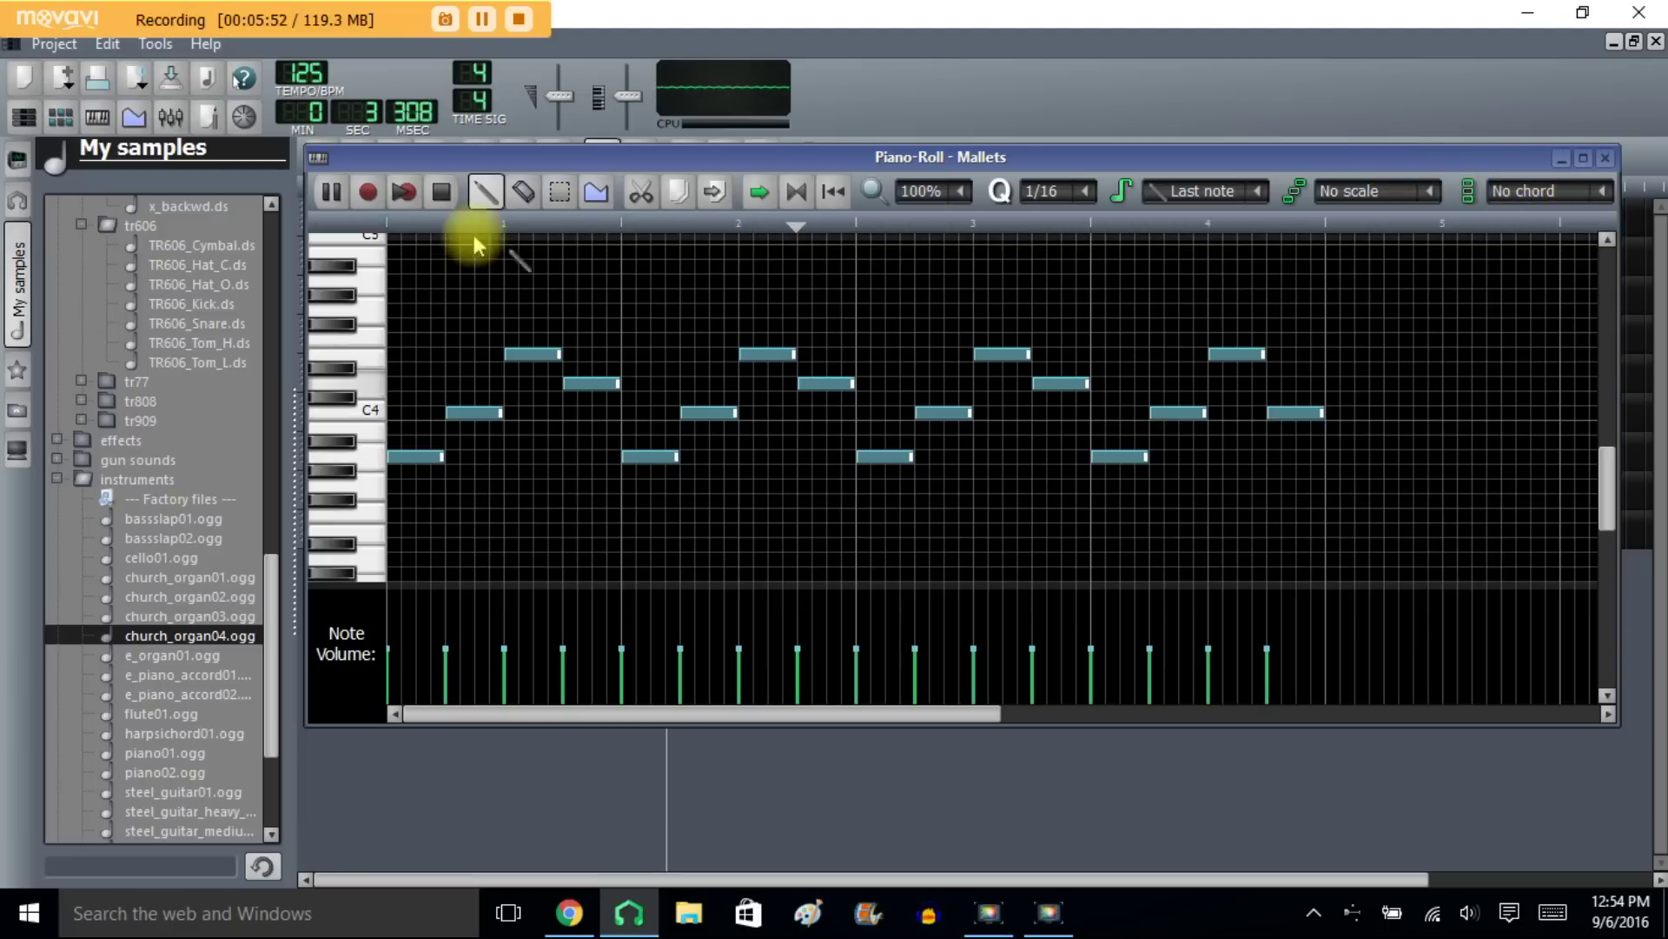
# Step: Stop the Mallets playback and give Snare.ds quarter notes at A4 on the third beat of bars one to four
pyautogui.click(442, 192)
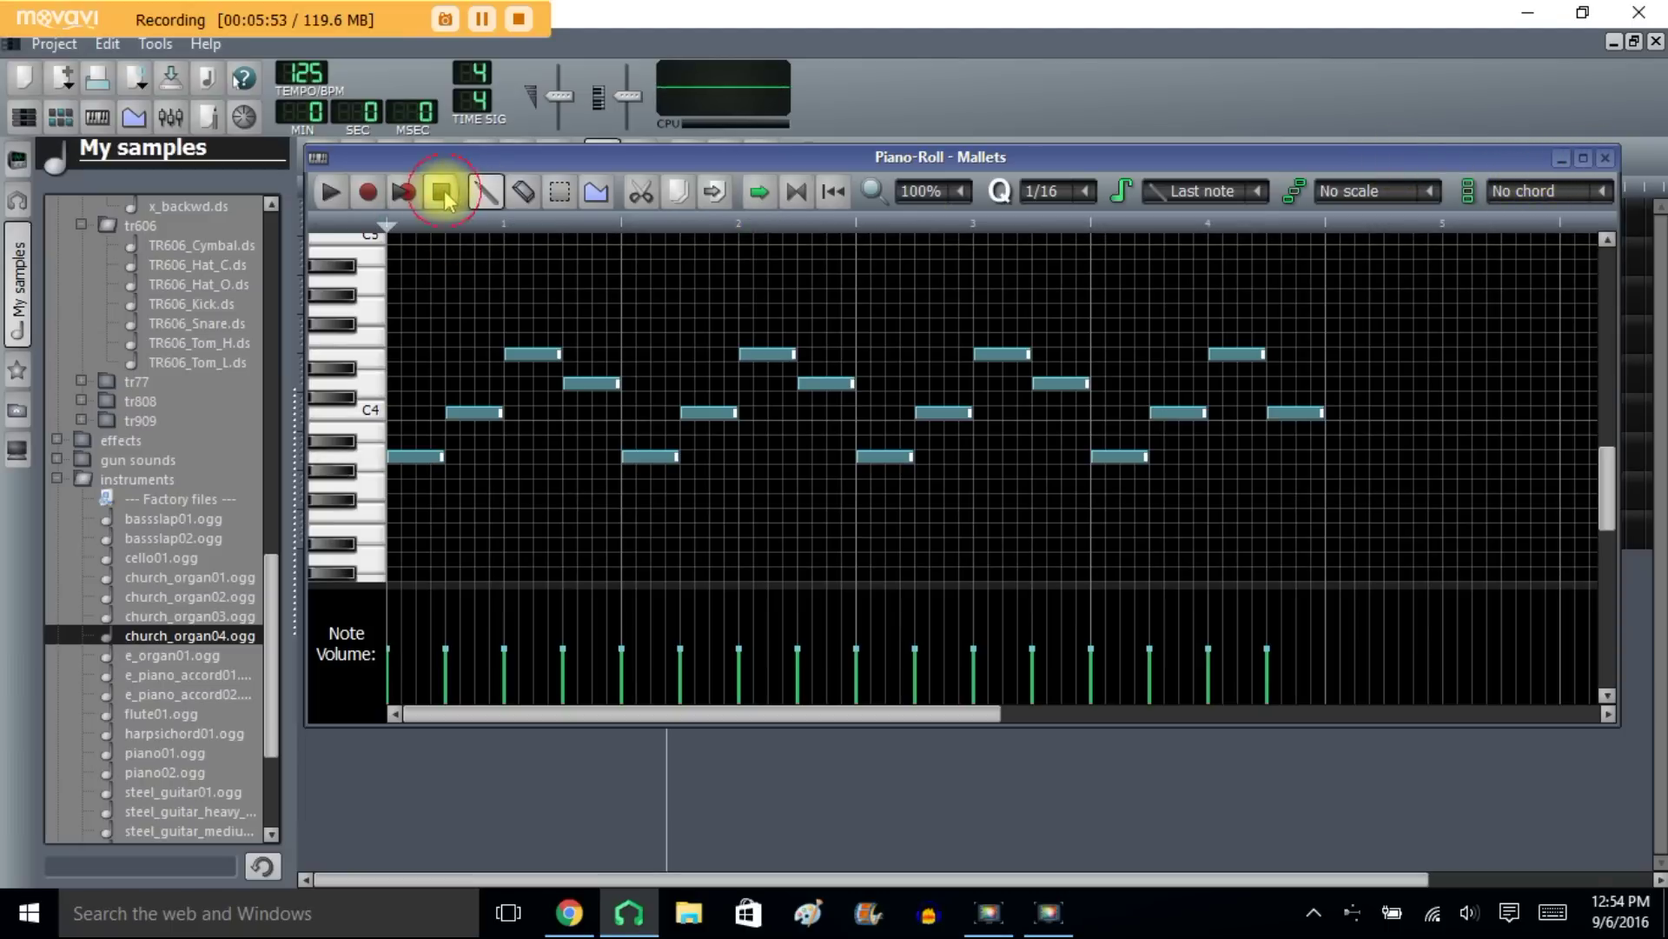
pyautogui.click(1605, 158)
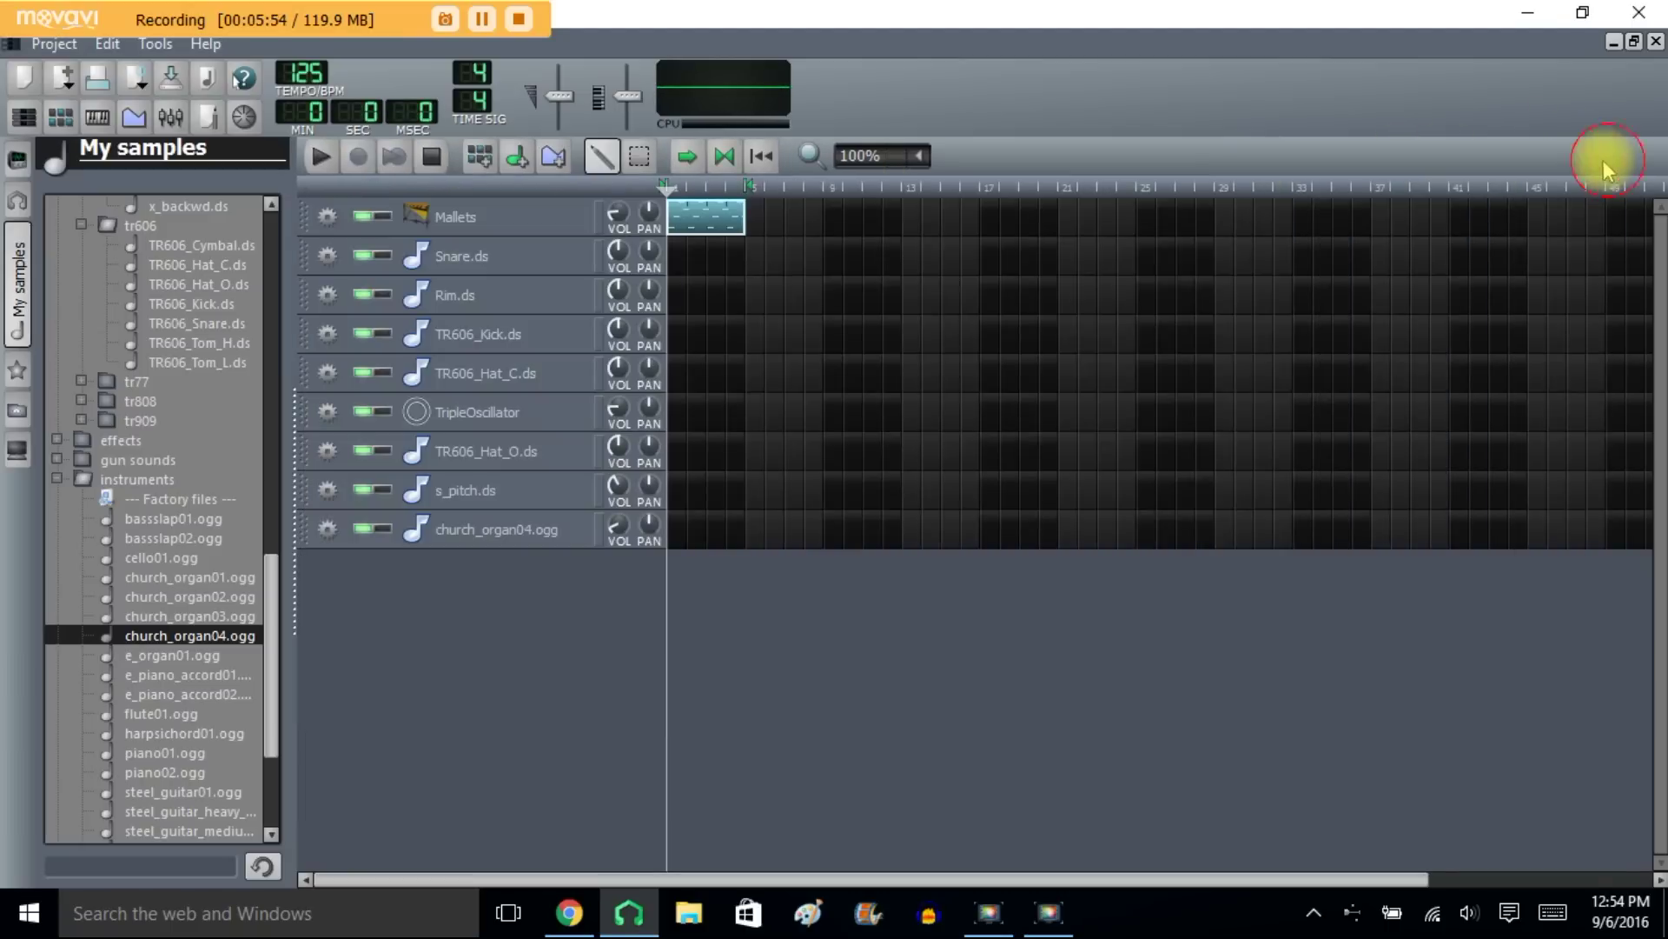
pyautogui.doubleClick(671, 254)
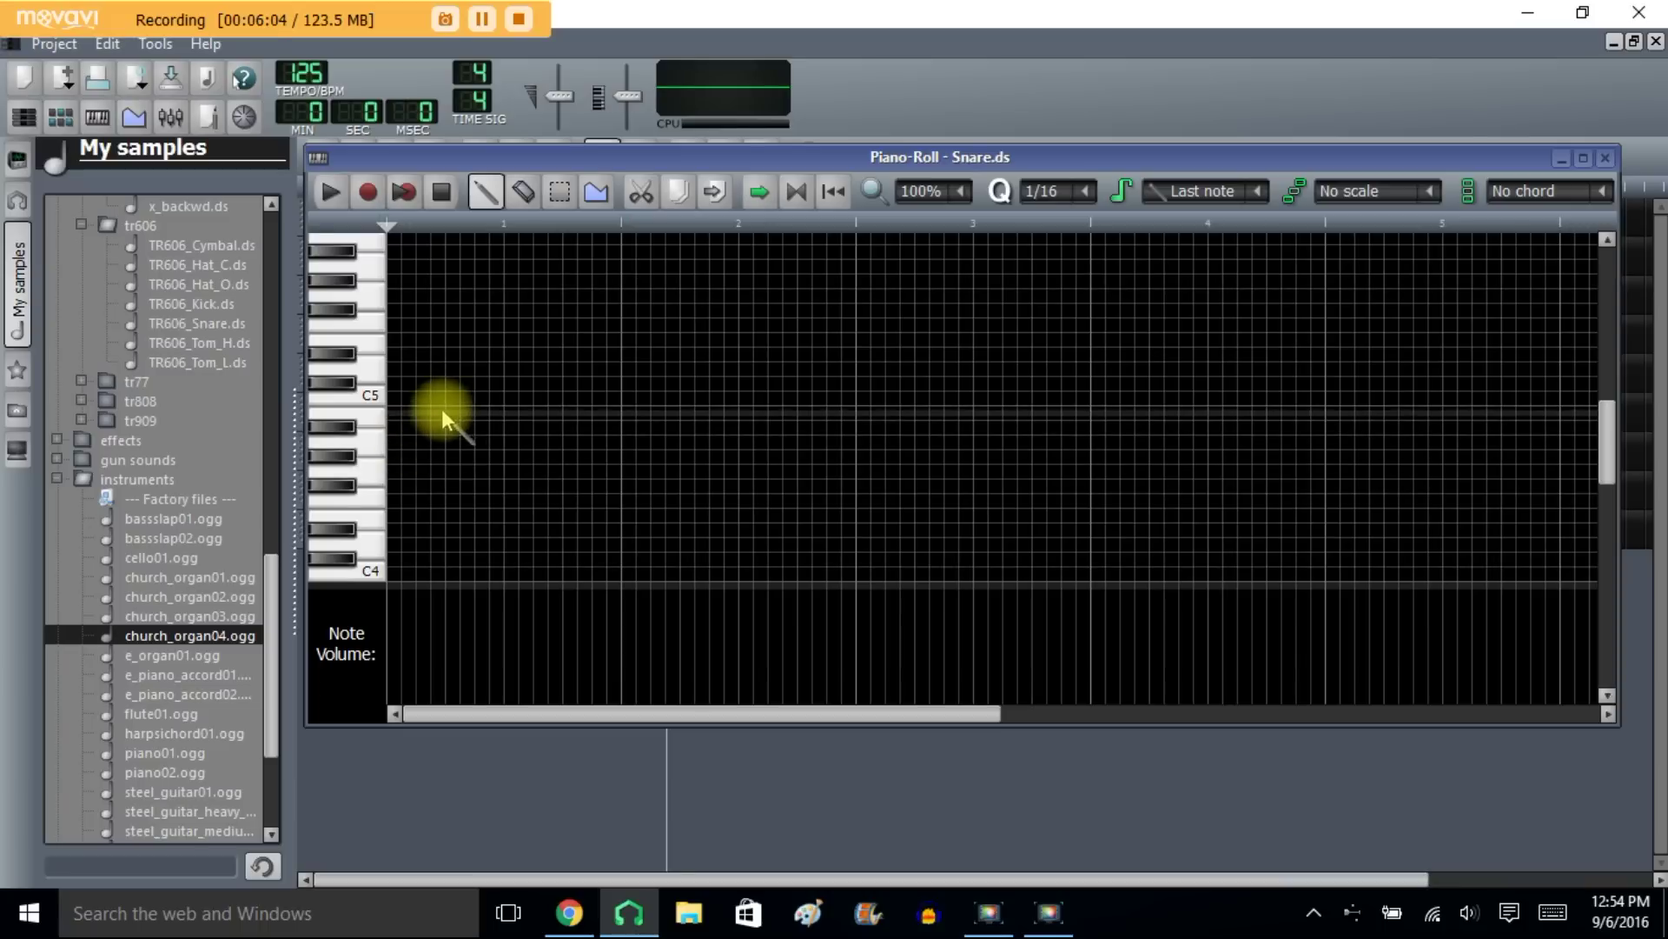
pyautogui.click(396, 440)
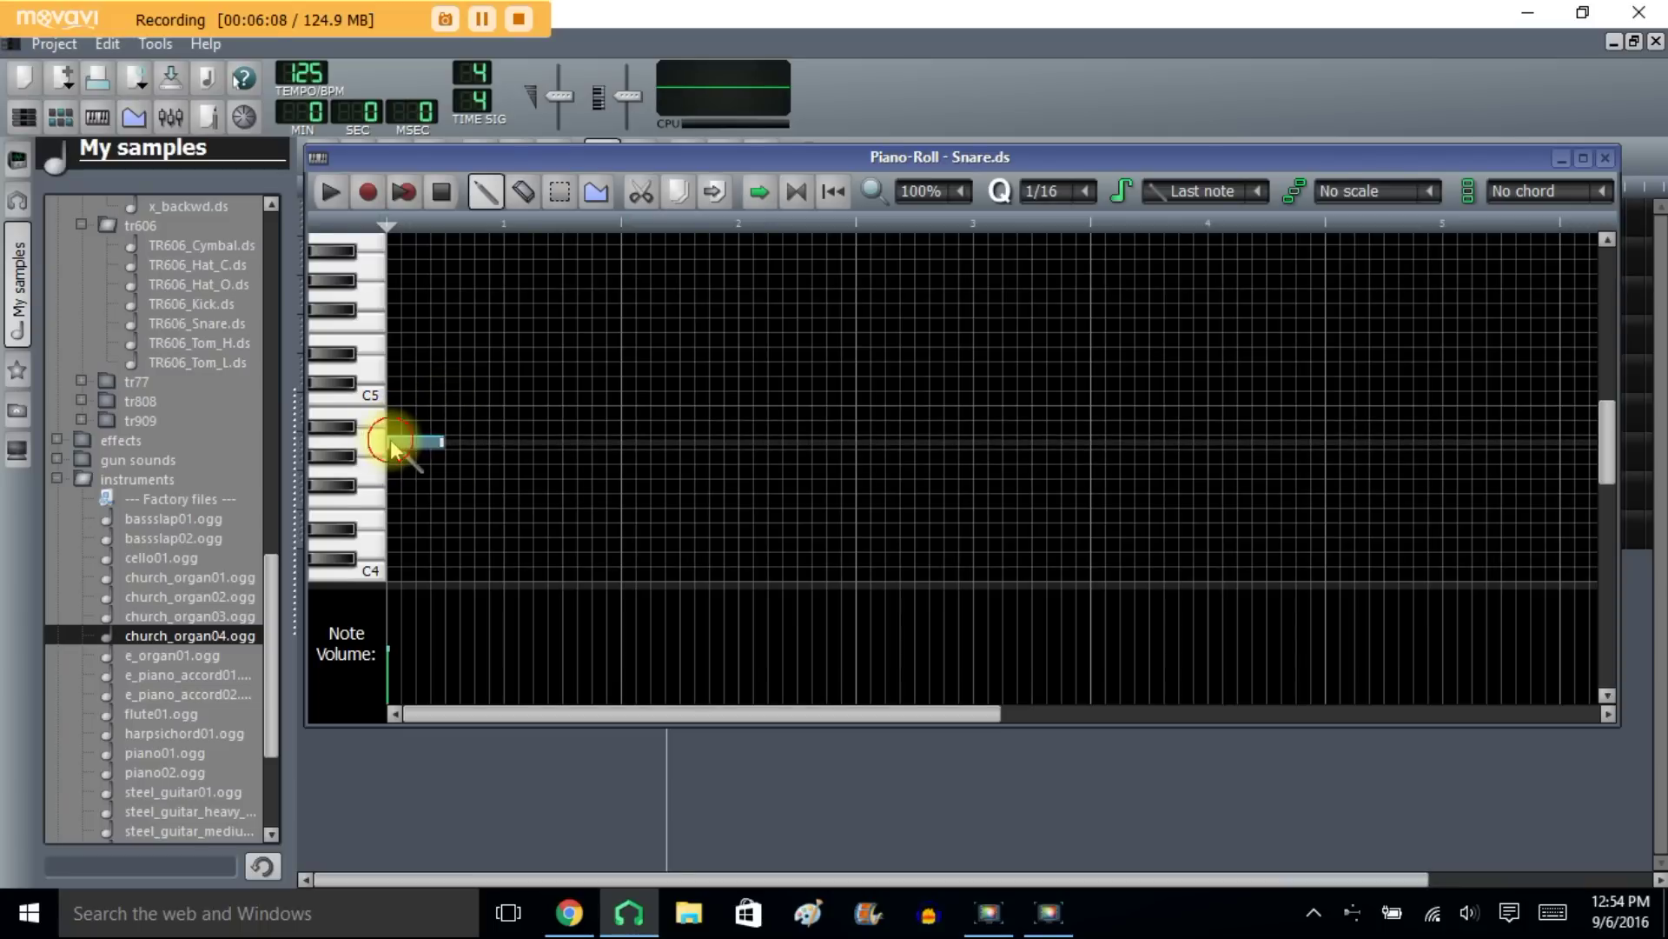
pyautogui.moveTo(404, 442); pyautogui.dragTo(543, 442)
pyautogui.click(748, 440)
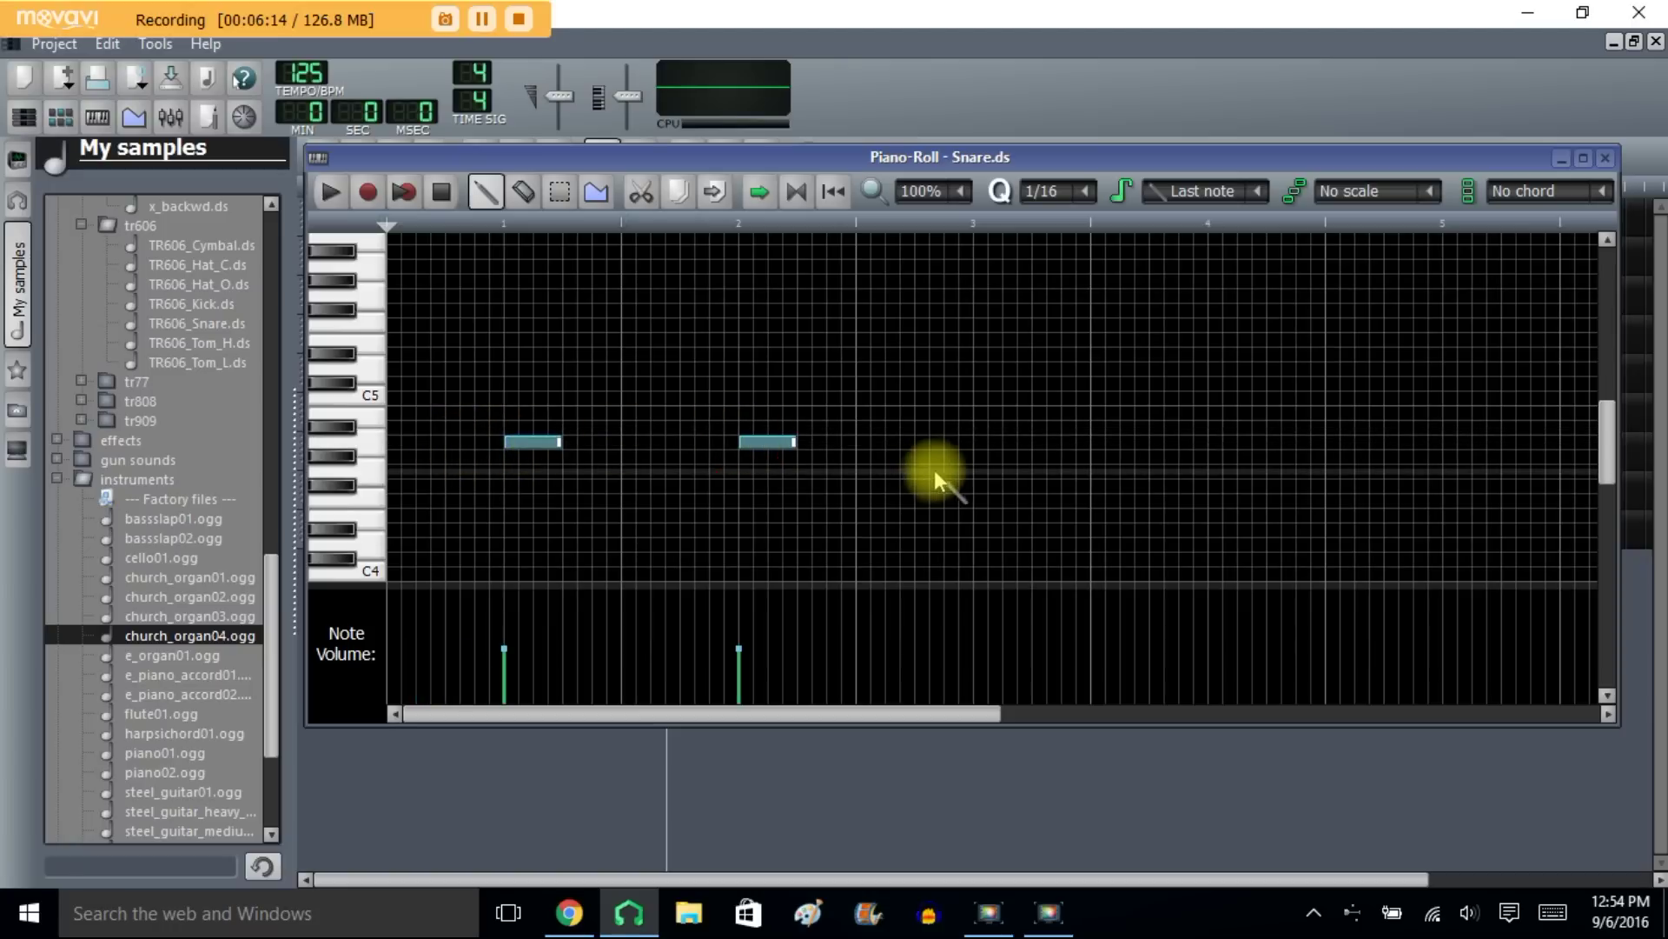
pyautogui.click(978, 441)
pyautogui.click(1208, 444)
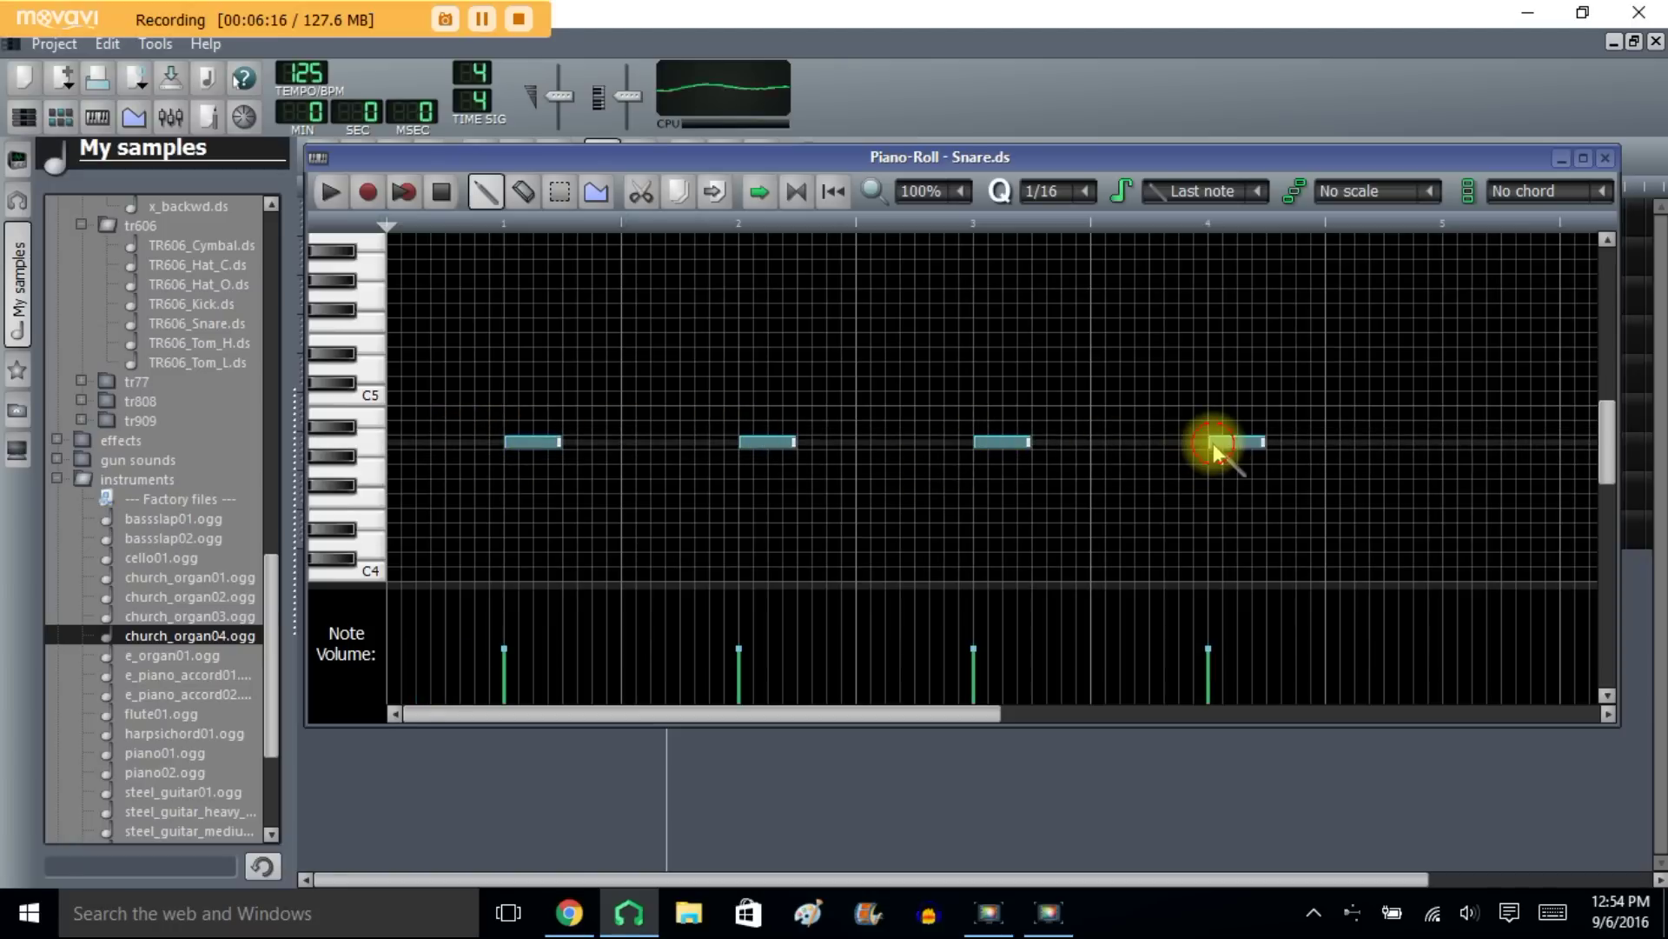
pyautogui.click(1605, 157)
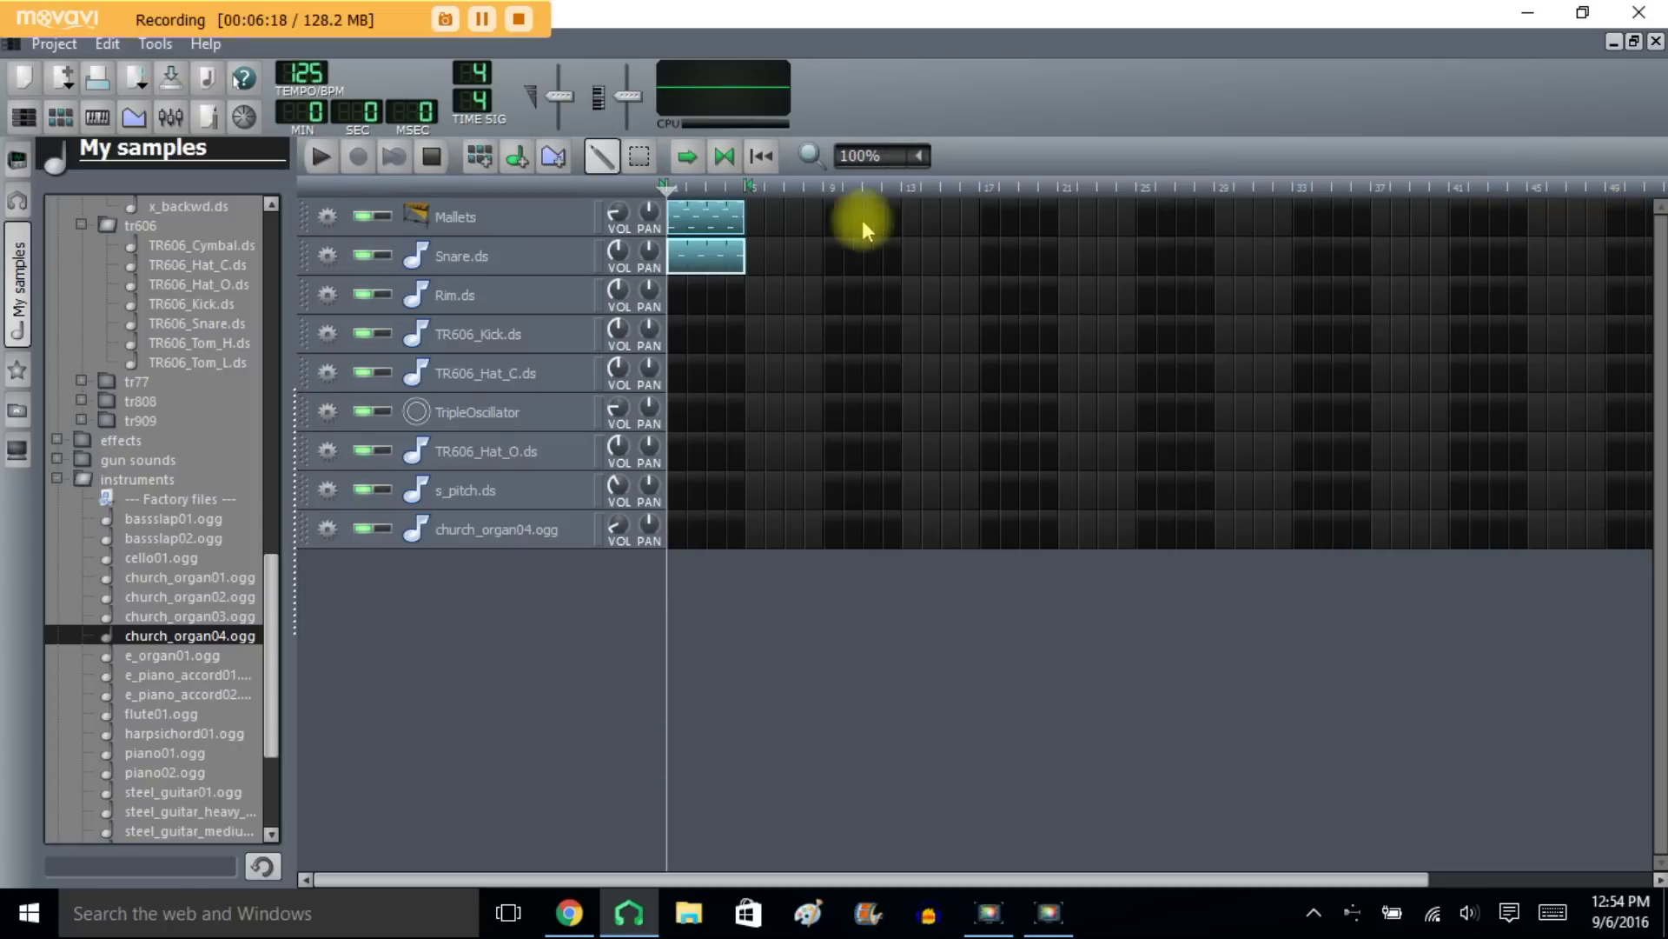
# Step: Give Rim.ds a pattern of quarter notes at A4 on the third beat of bars one to four
pyautogui.doubleClick(676, 296)
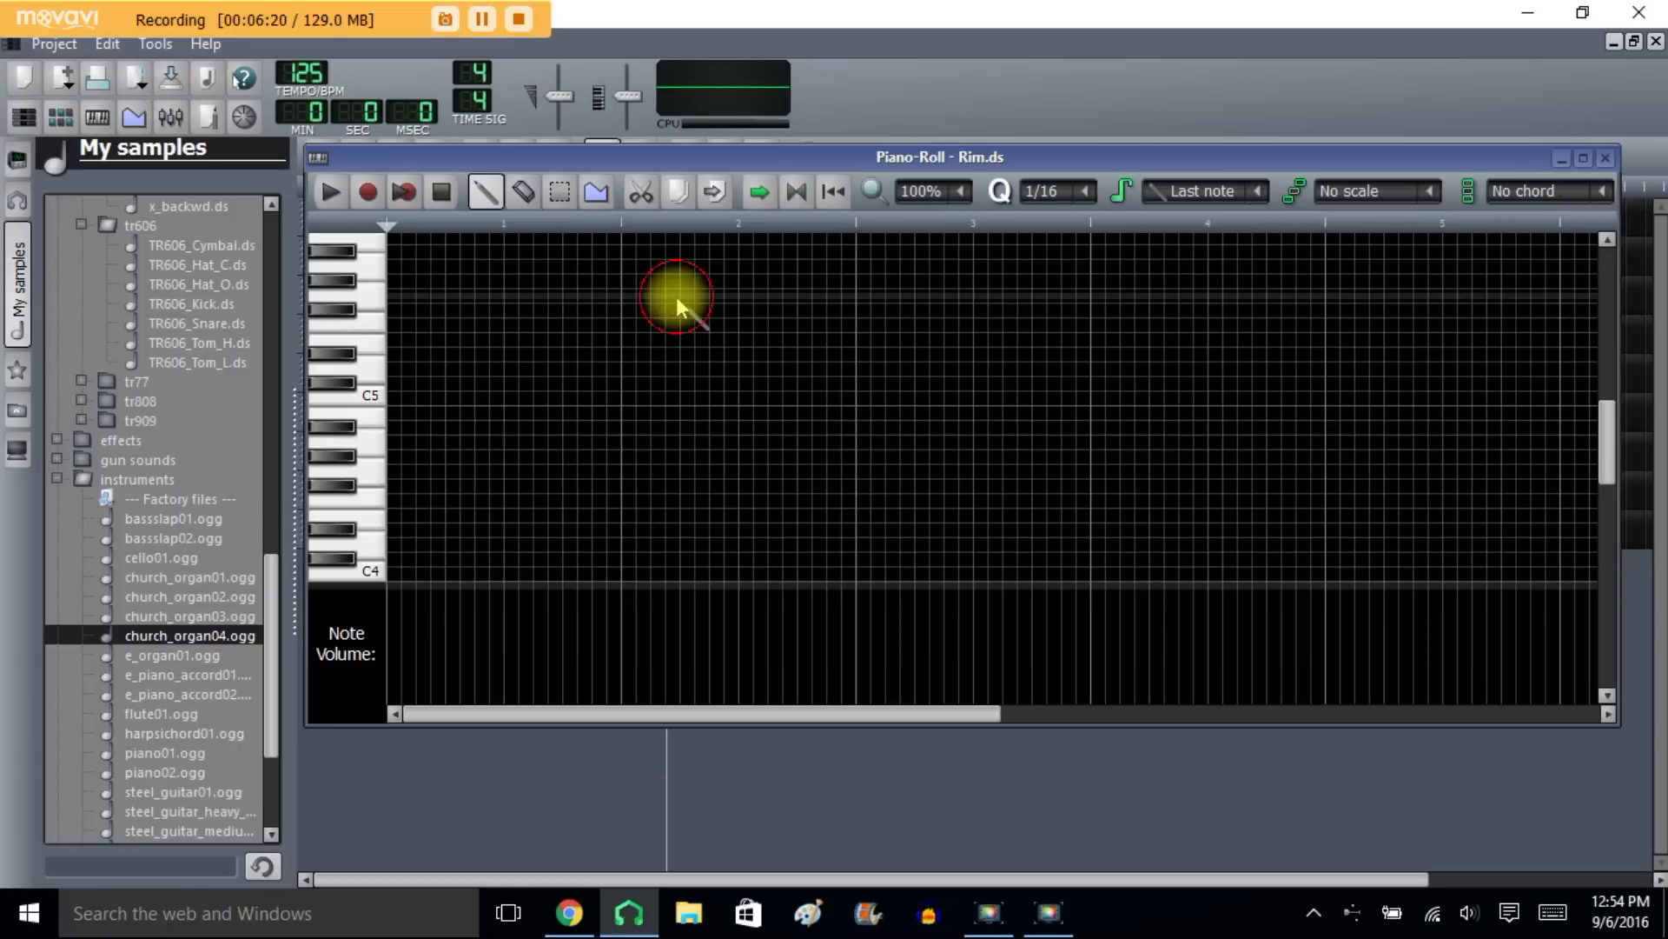
pyautogui.click(509, 442)
pyautogui.click(740, 441)
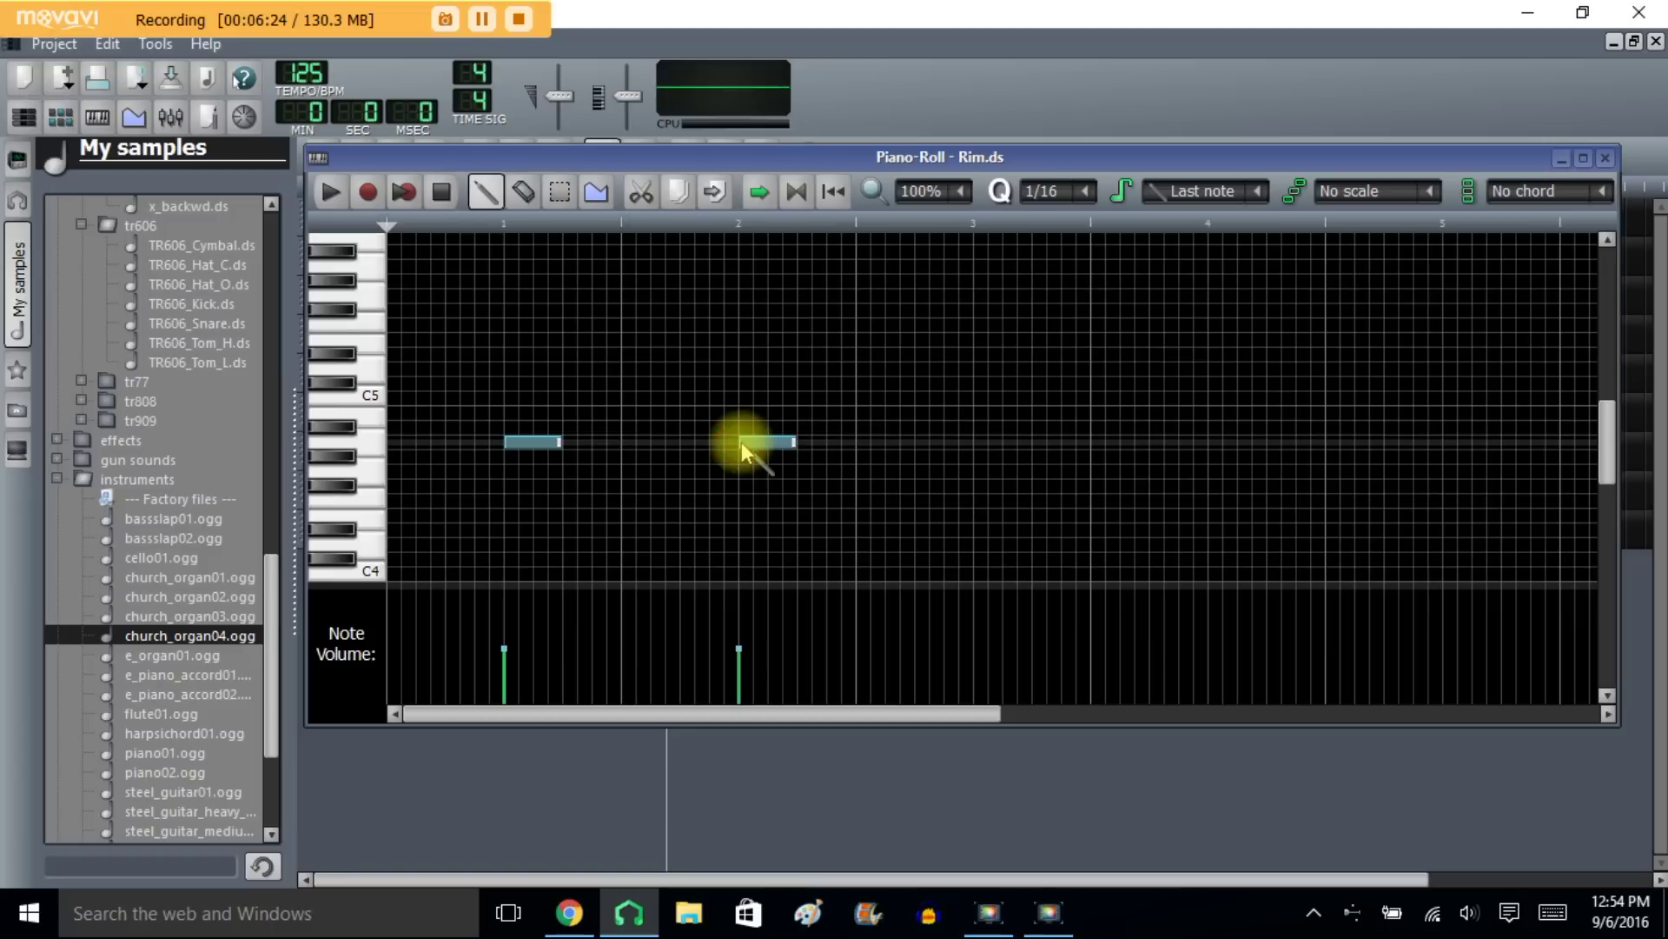
pyautogui.click(977, 441)
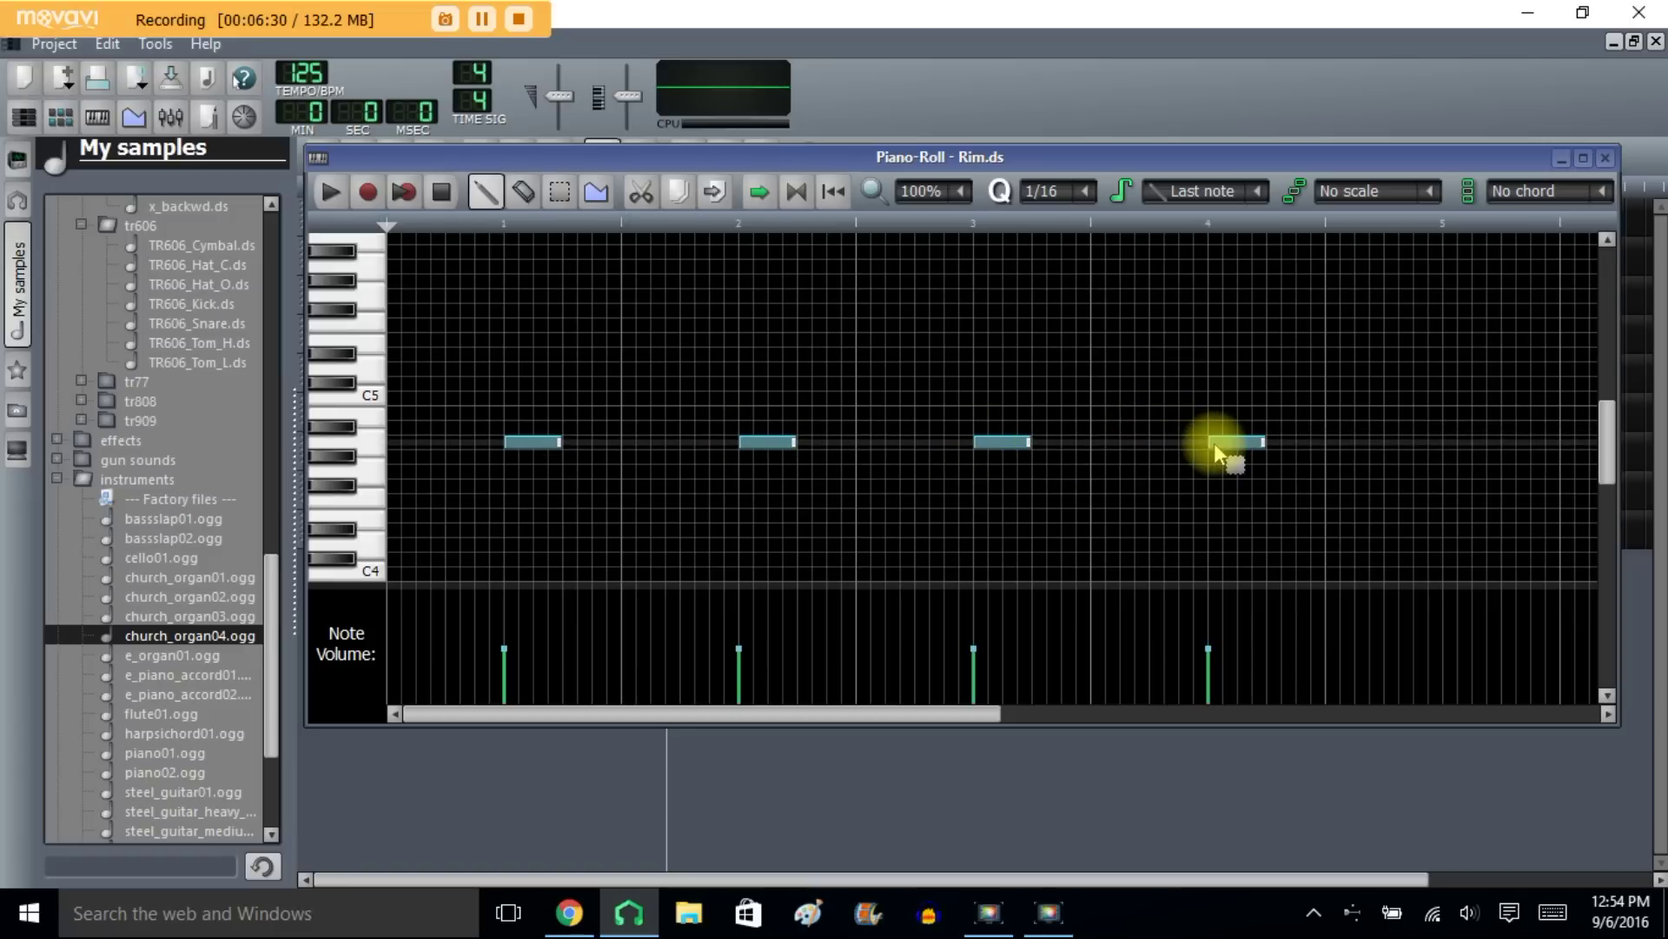
# Step: Transpose the four Rim.ds notes down one octave to A3 and play the pattern back briefly
pyautogui.hotkey('ctrl', 'Down')
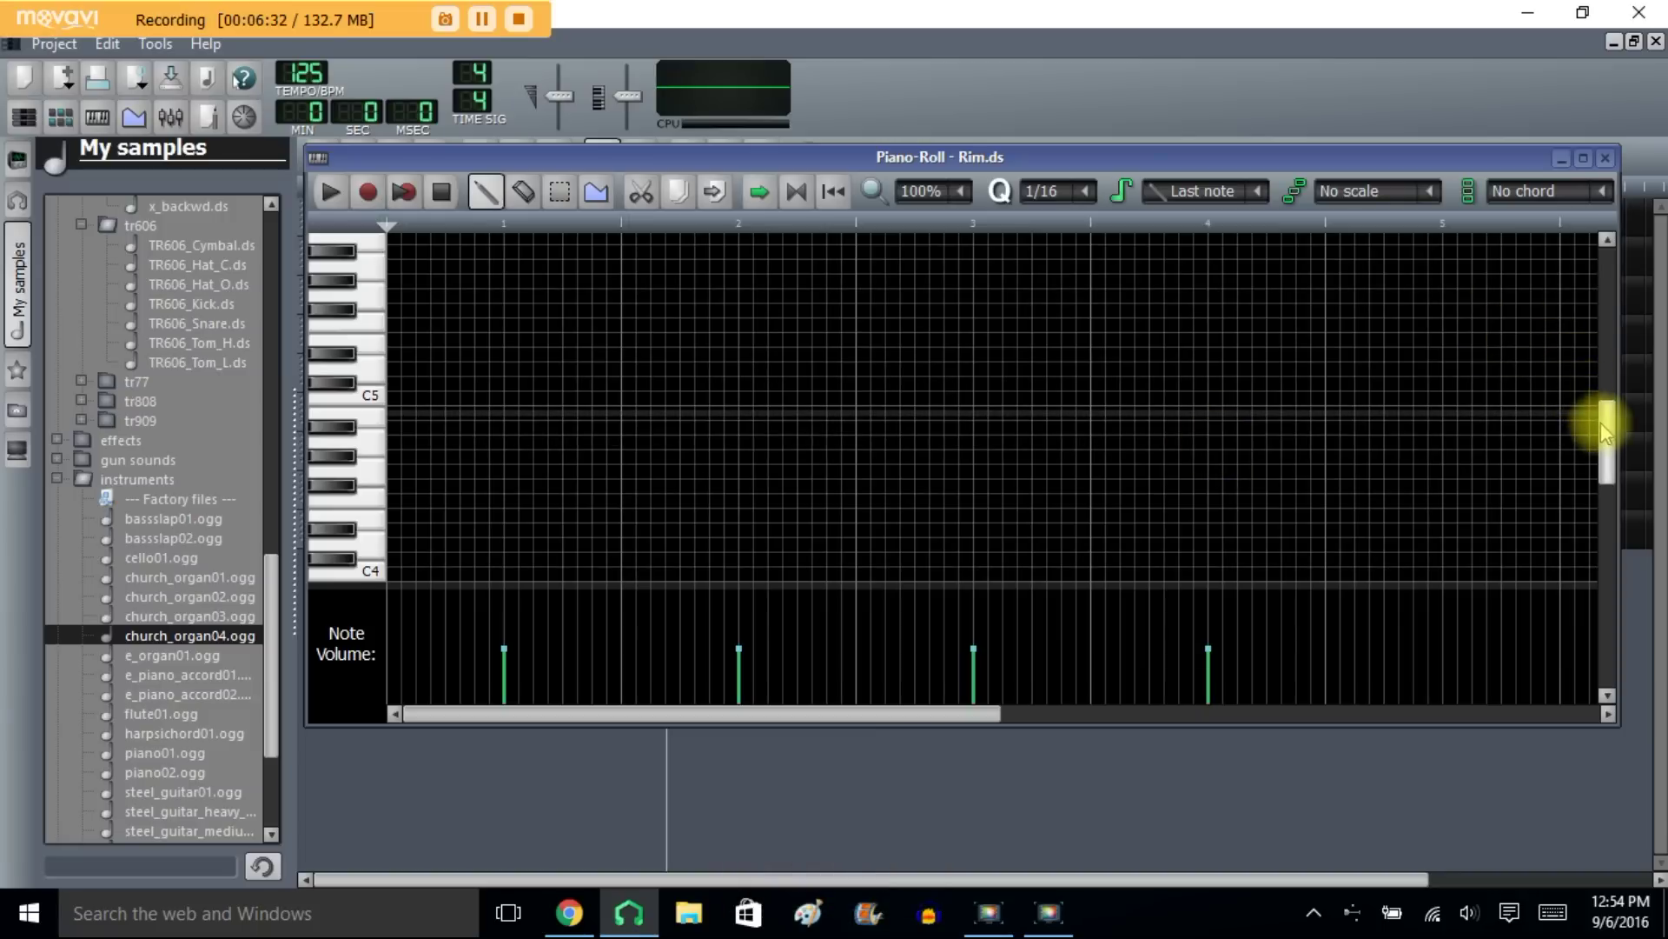
pyautogui.moveTo(1601, 422); pyautogui.dragTo(1602, 459)
pyautogui.click(330, 193)
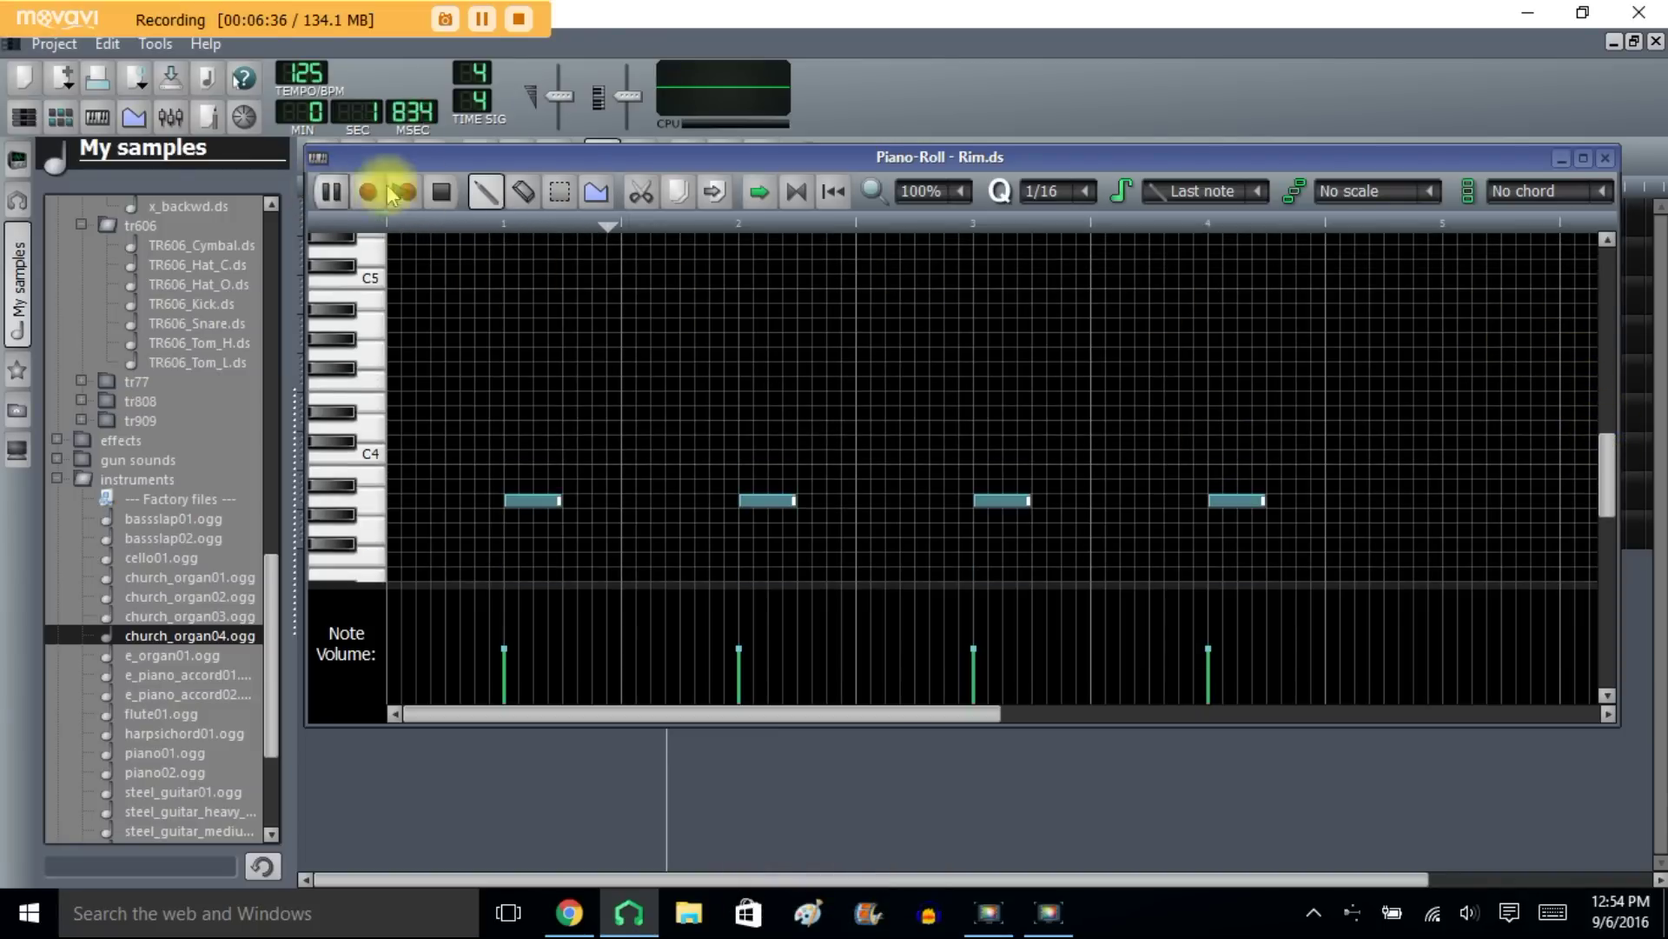
pyautogui.click(434, 191)
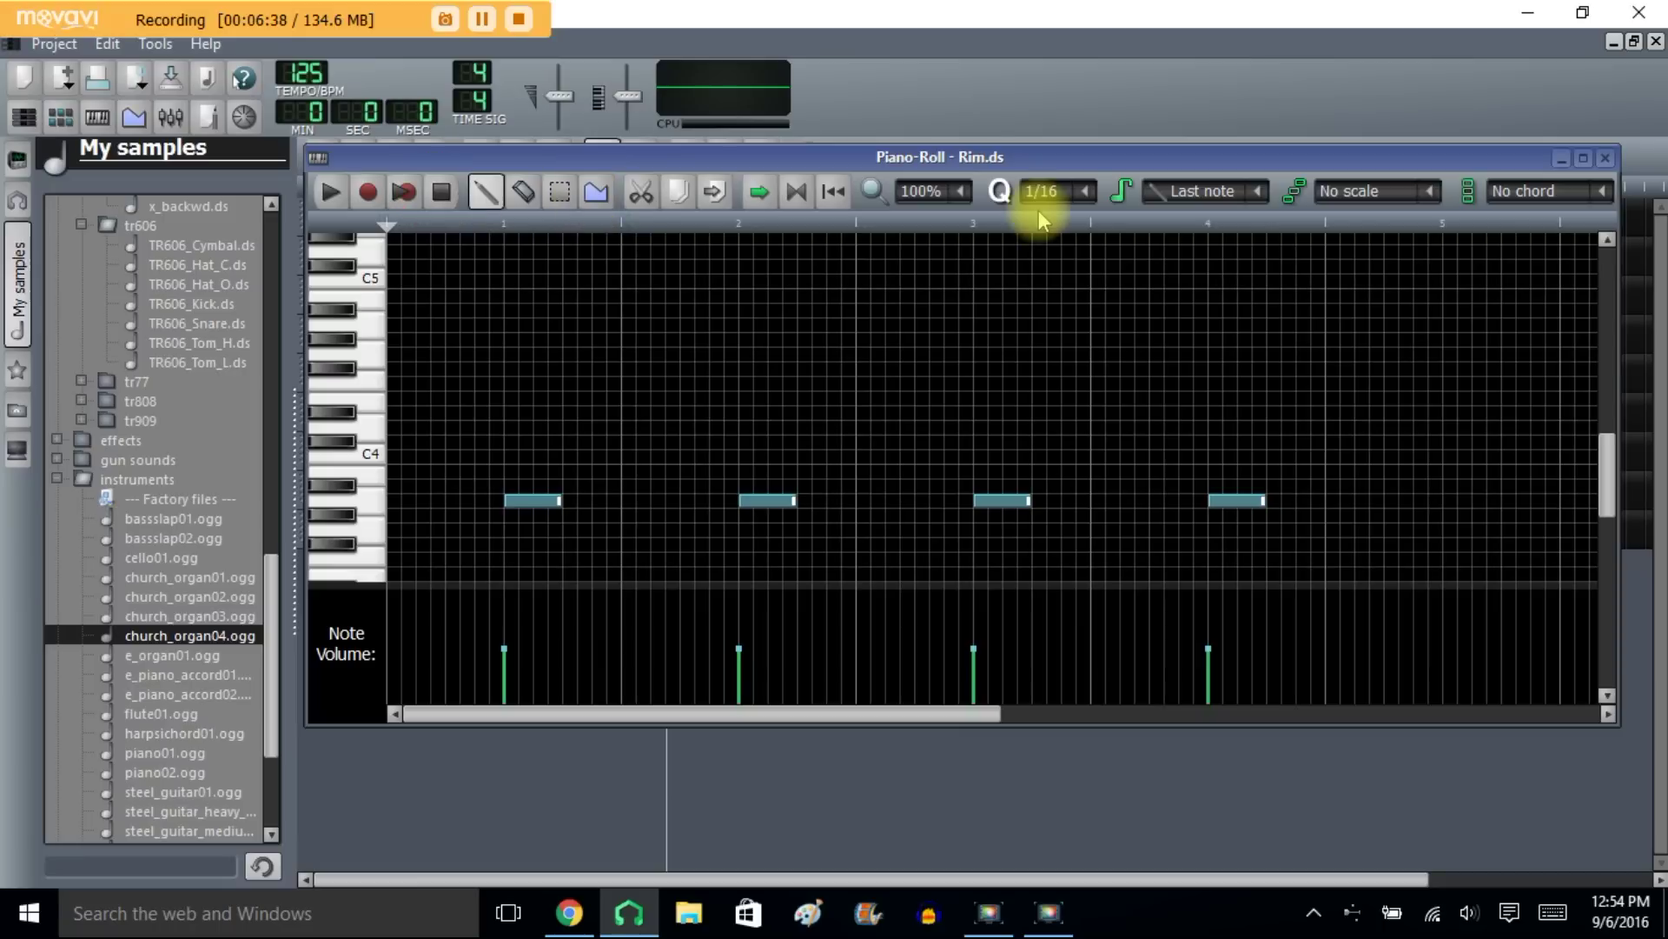
pyautogui.click(1606, 157)
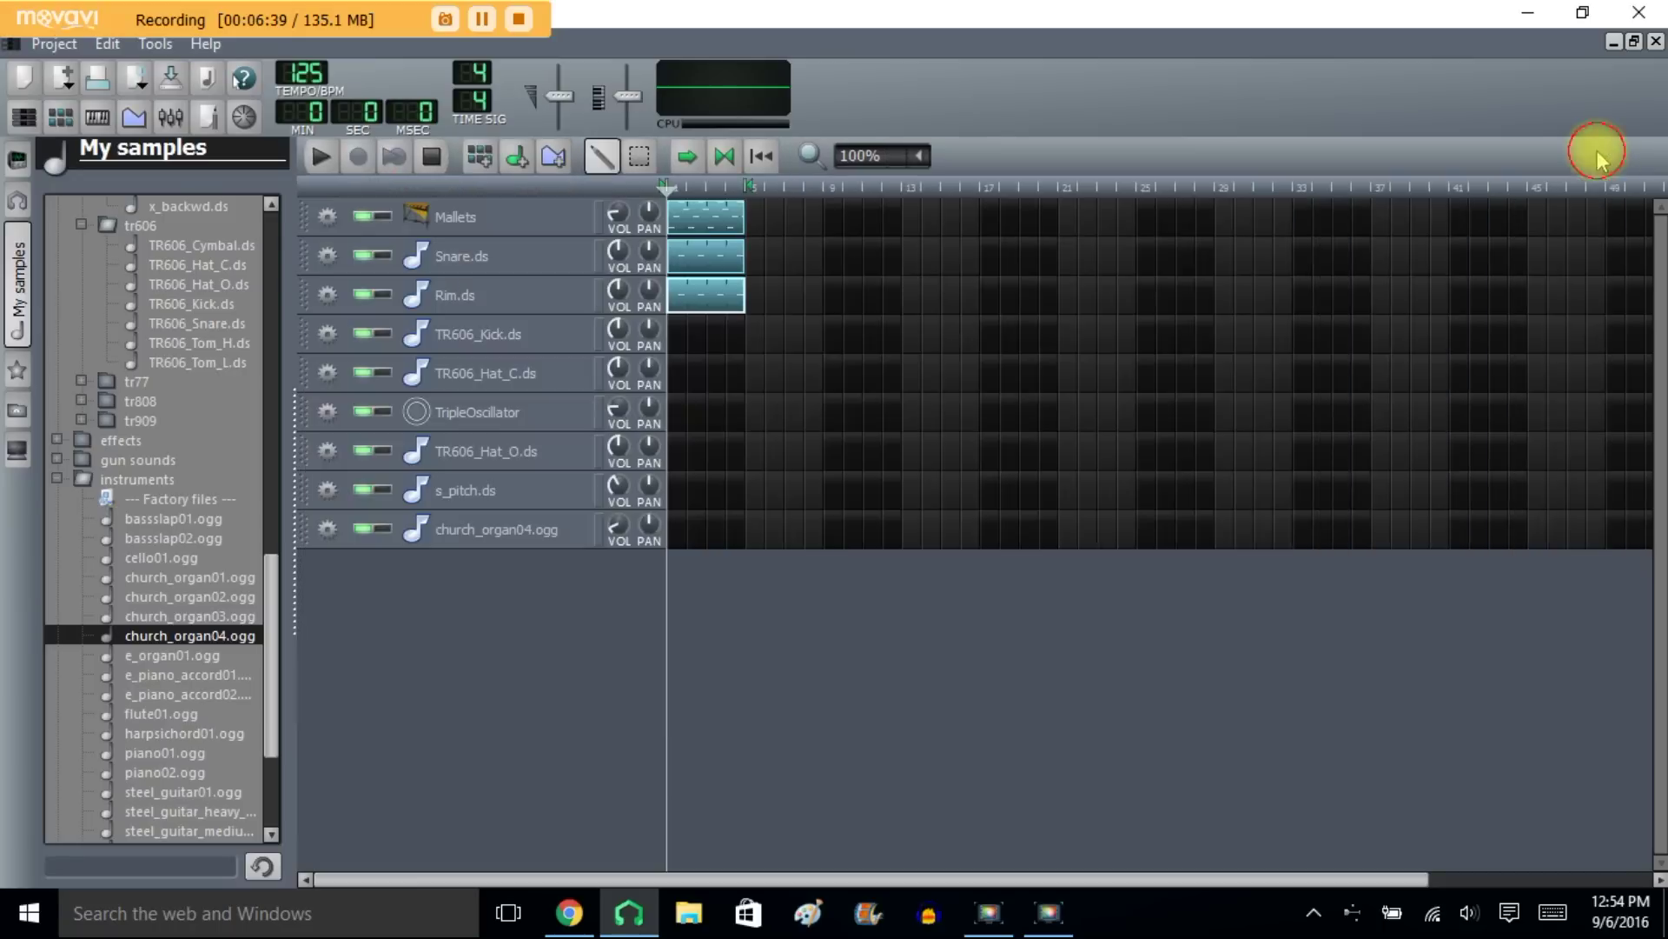
# Step: Examine the effects chain of the Rim.ds instrument
pyautogui.click(483, 296)
pyautogui.click(482, 285)
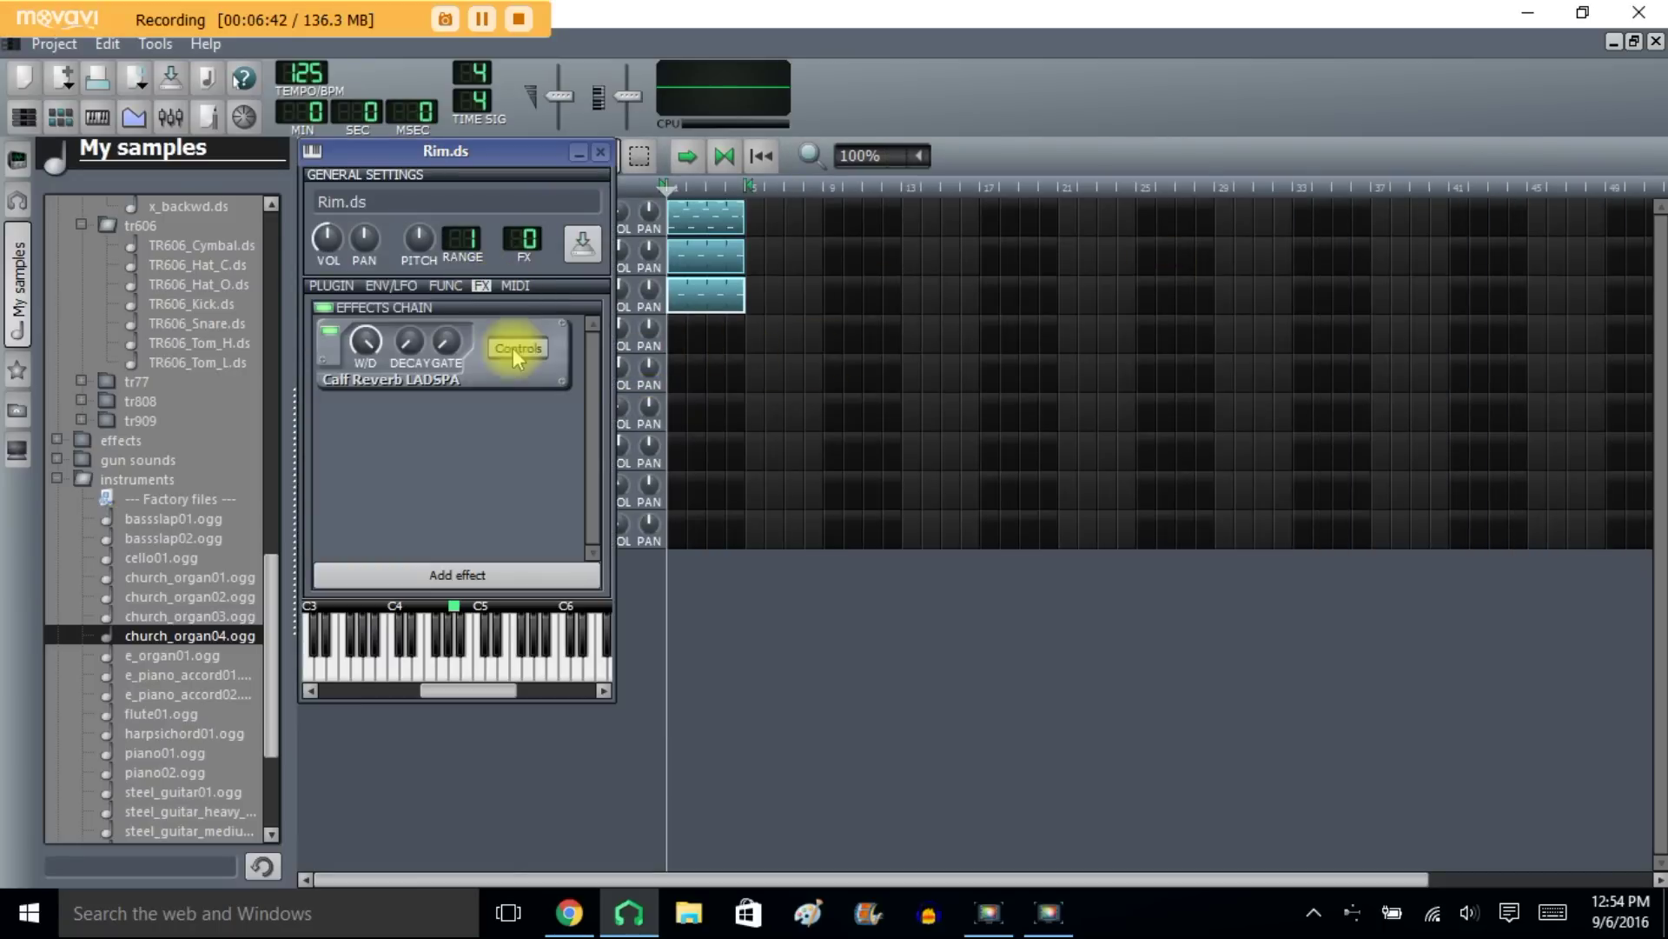
pyautogui.click(600, 152)
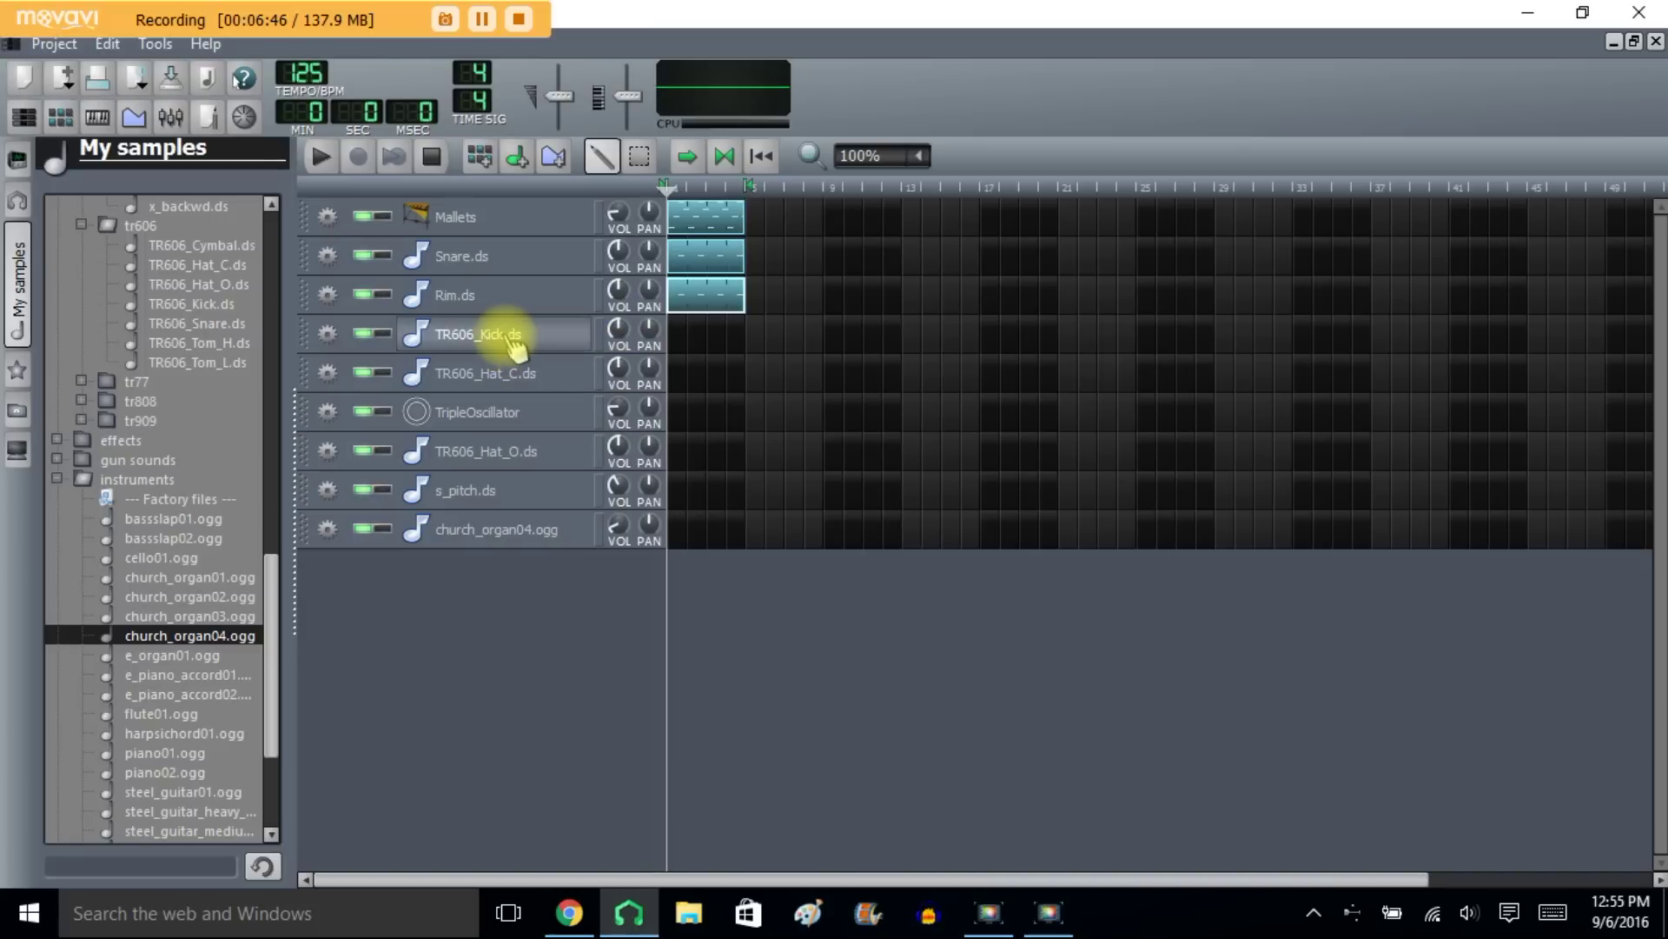
# Step: Start a TR606_Kick.ds pattern with three A4 eighth notes back to back in bar one and three spaced a sixteenth apart in bar two
pyautogui.doubleClick(678, 337)
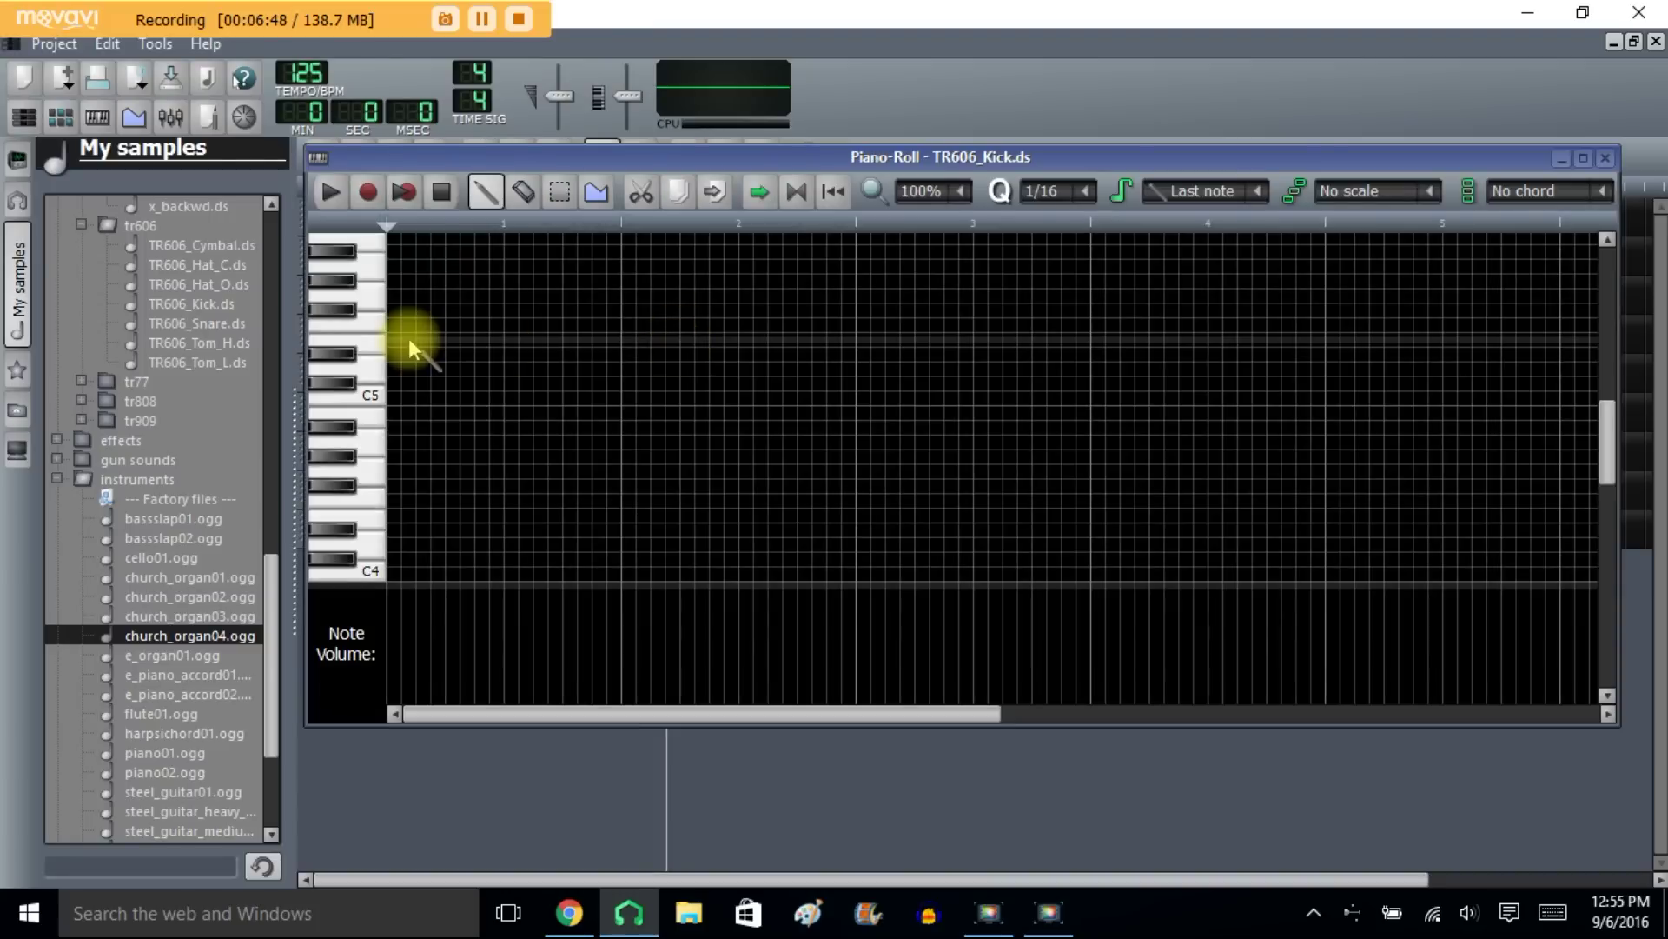
pyautogui.click(391, 440)
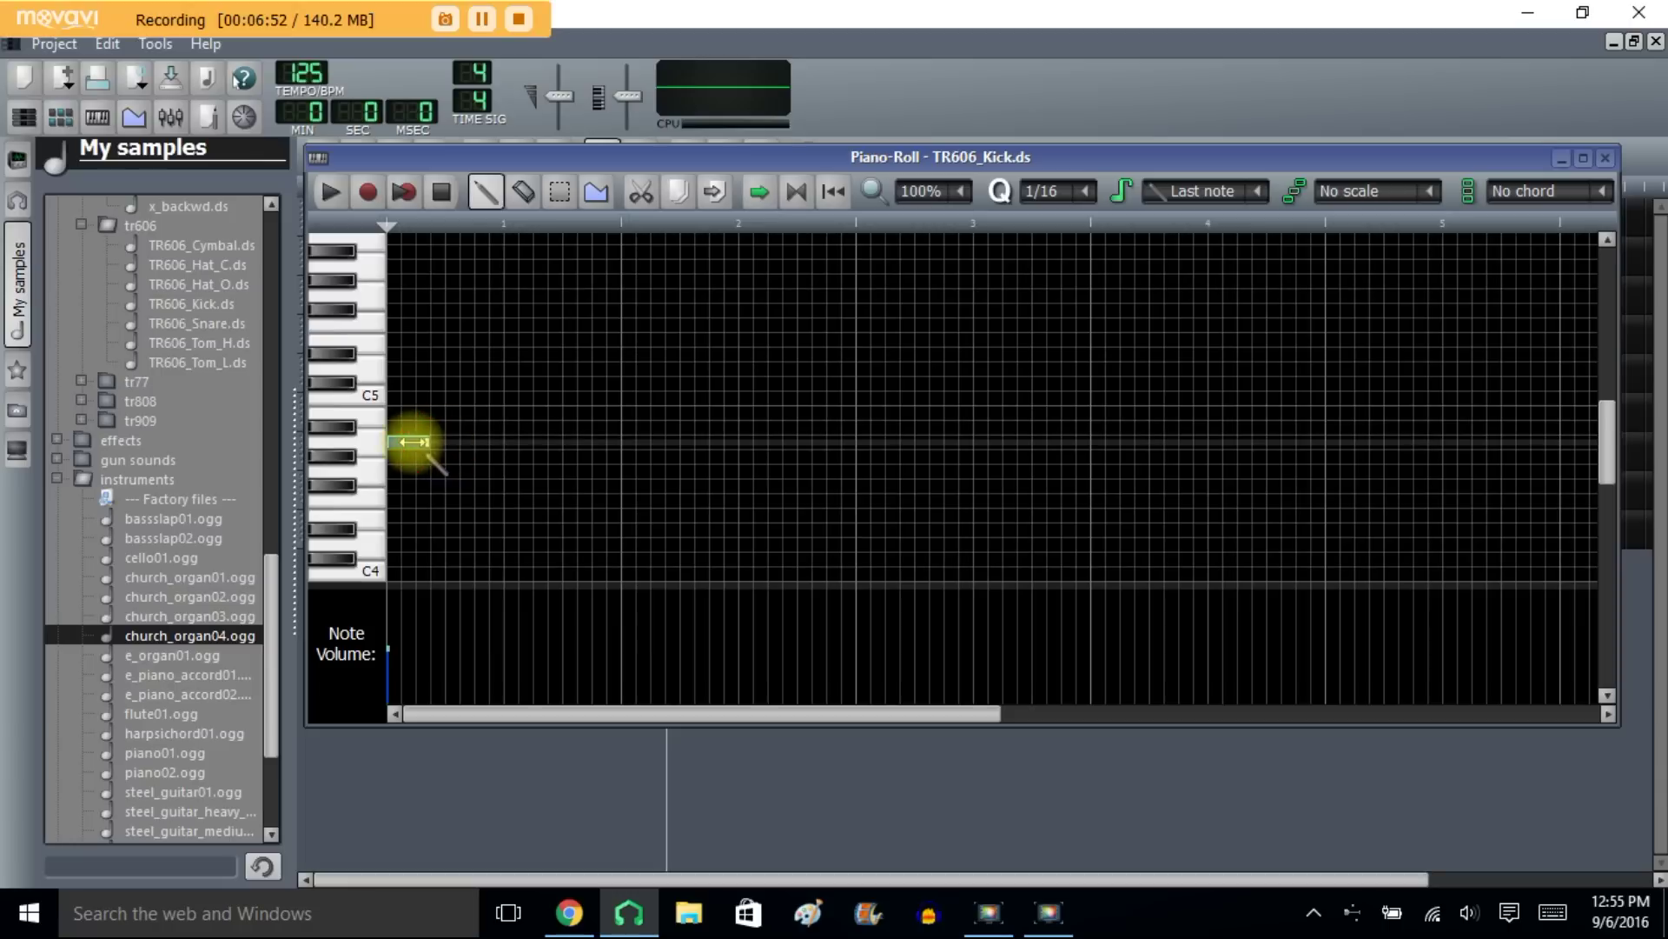
pyautogui.click(423, 442)
pyautogui.click(450, 445)
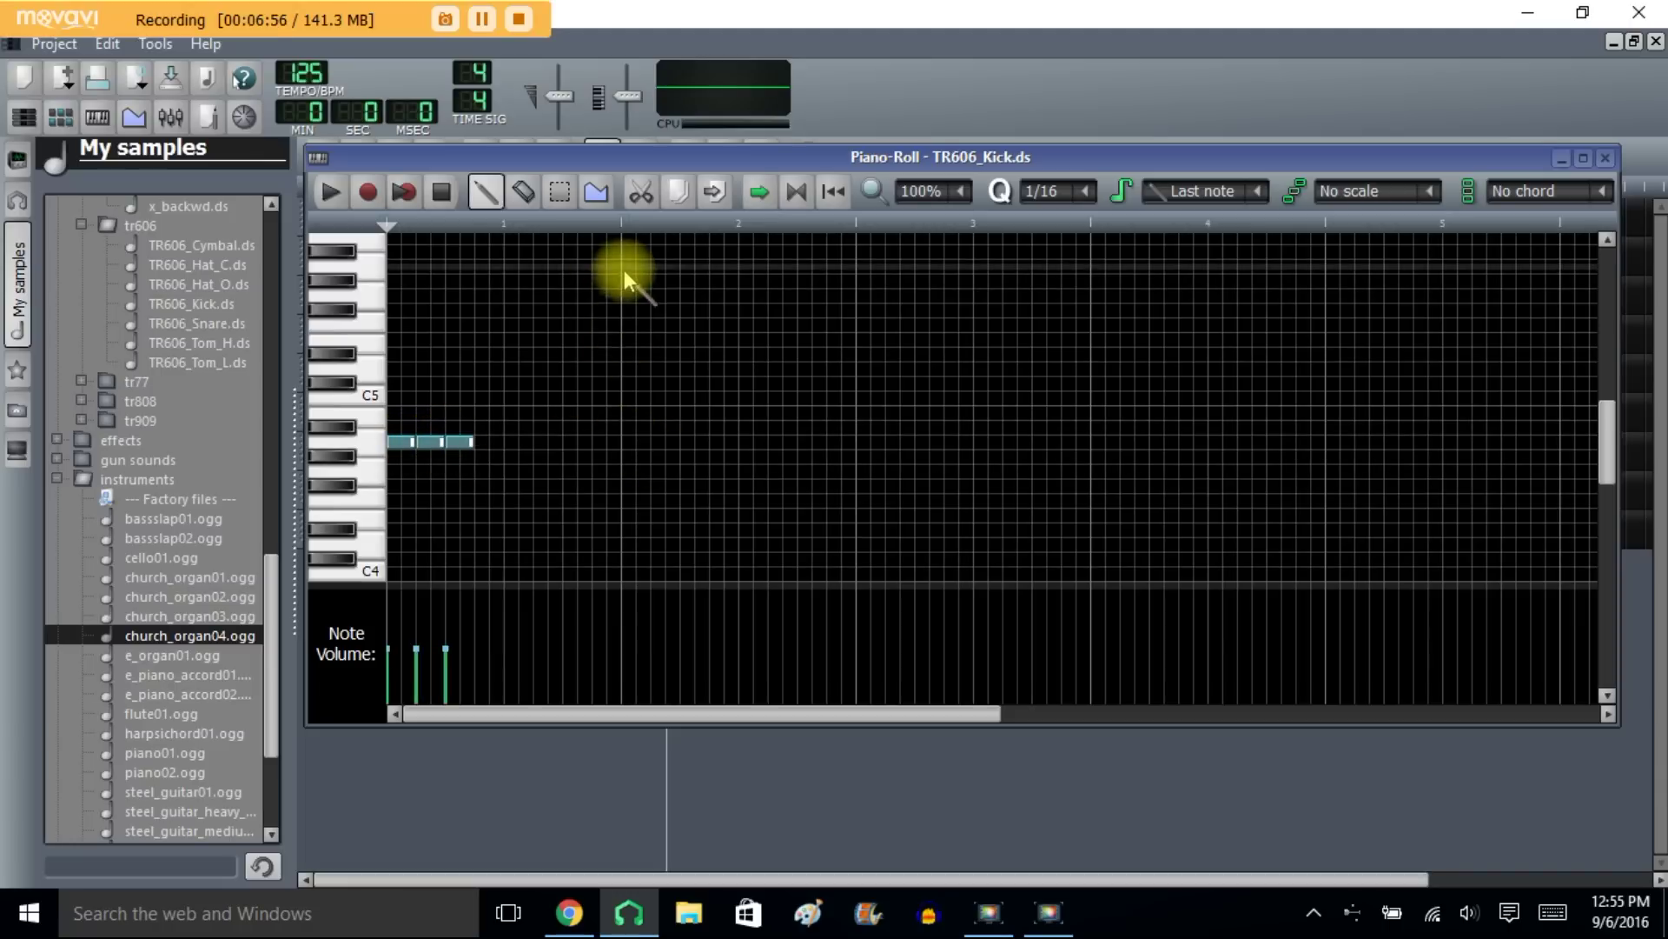
pyautogui.click(627, 440)
pyautogui.click(674, 441)
pyautogui.click(717, 441)
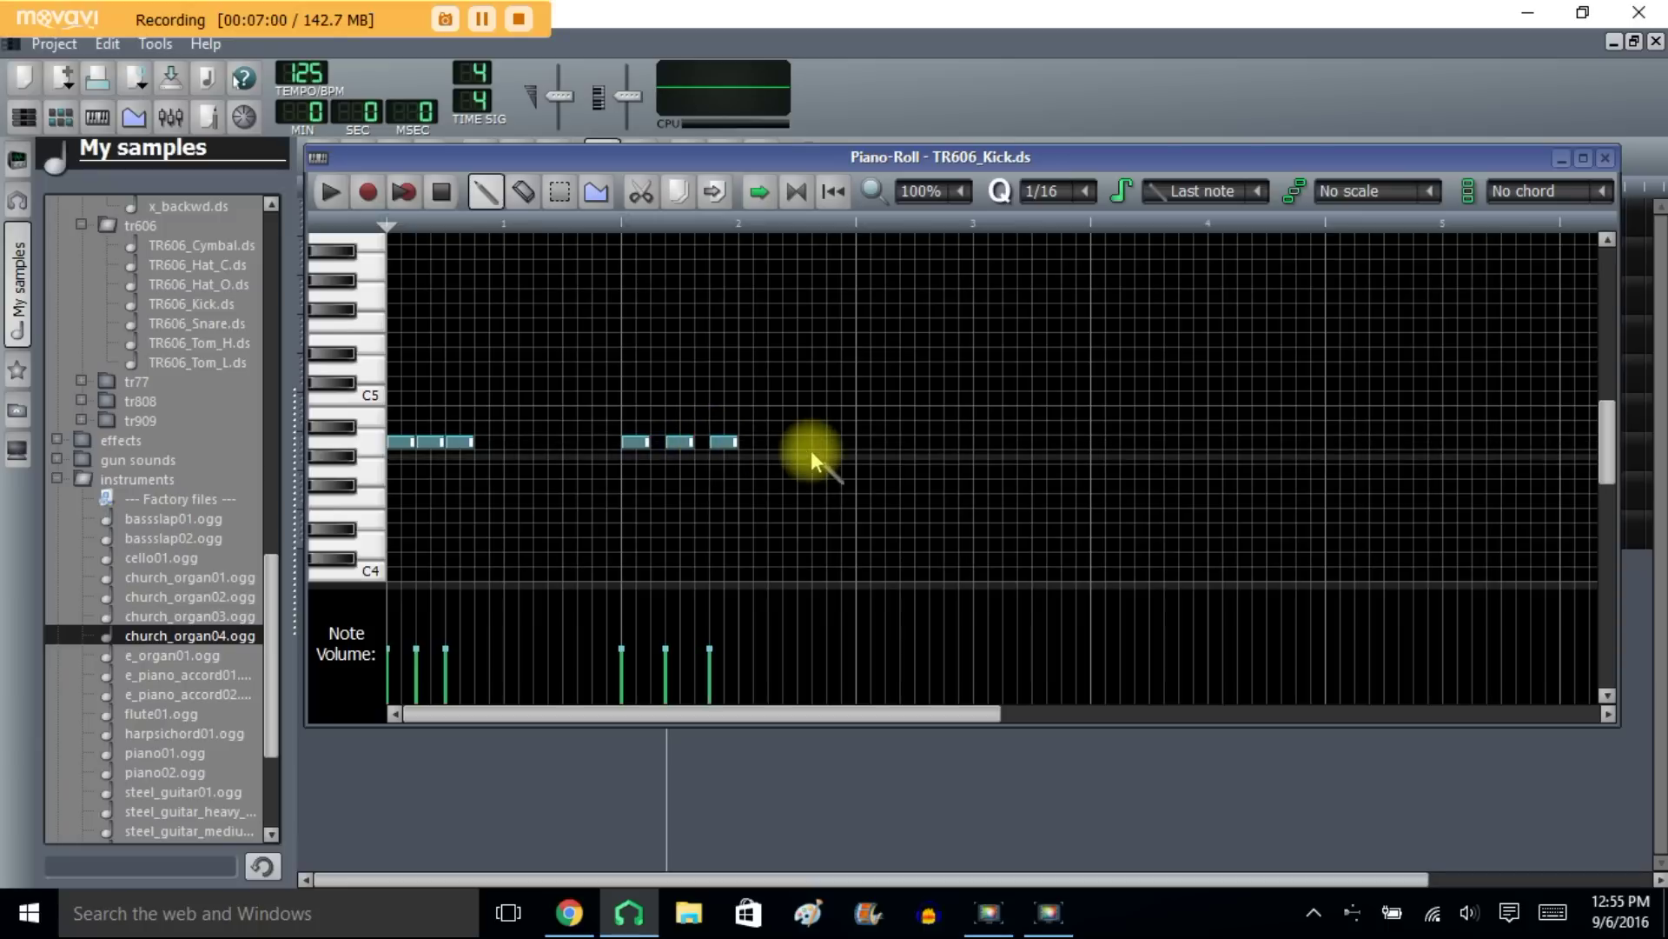
# Step: Add three A4 eighth-note kicks in bar three, the last one offset by a sixteenth, and three evenly spaced ones in bar four
pyautogui.click(891, 441)
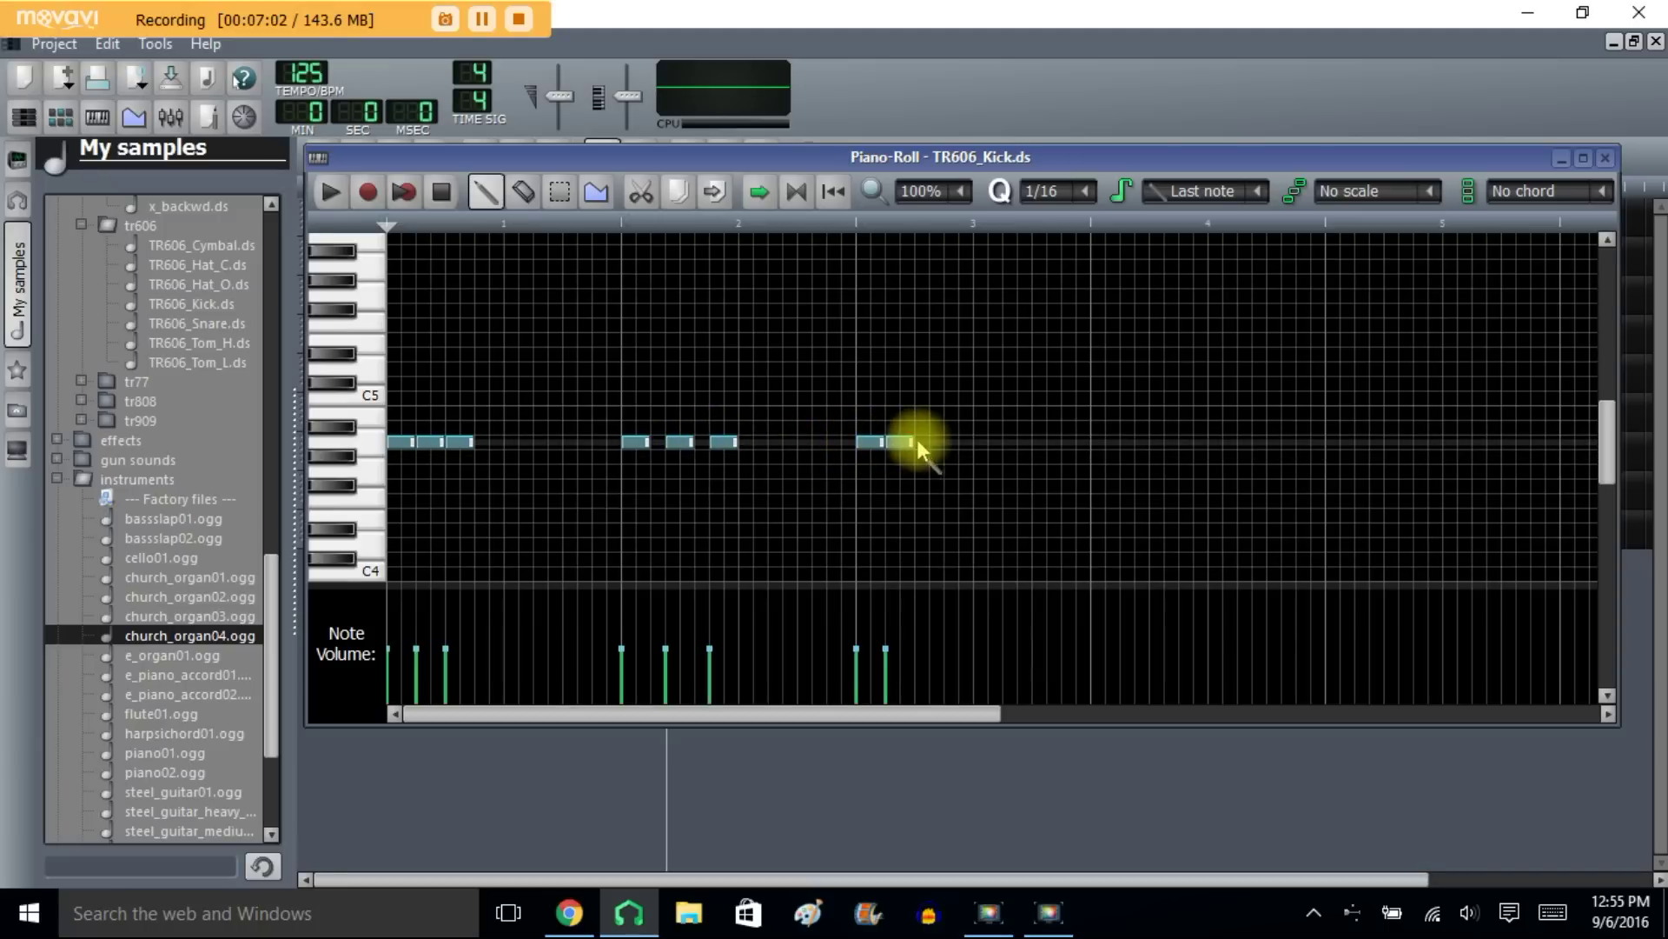
pyautogui.click(935, 441)
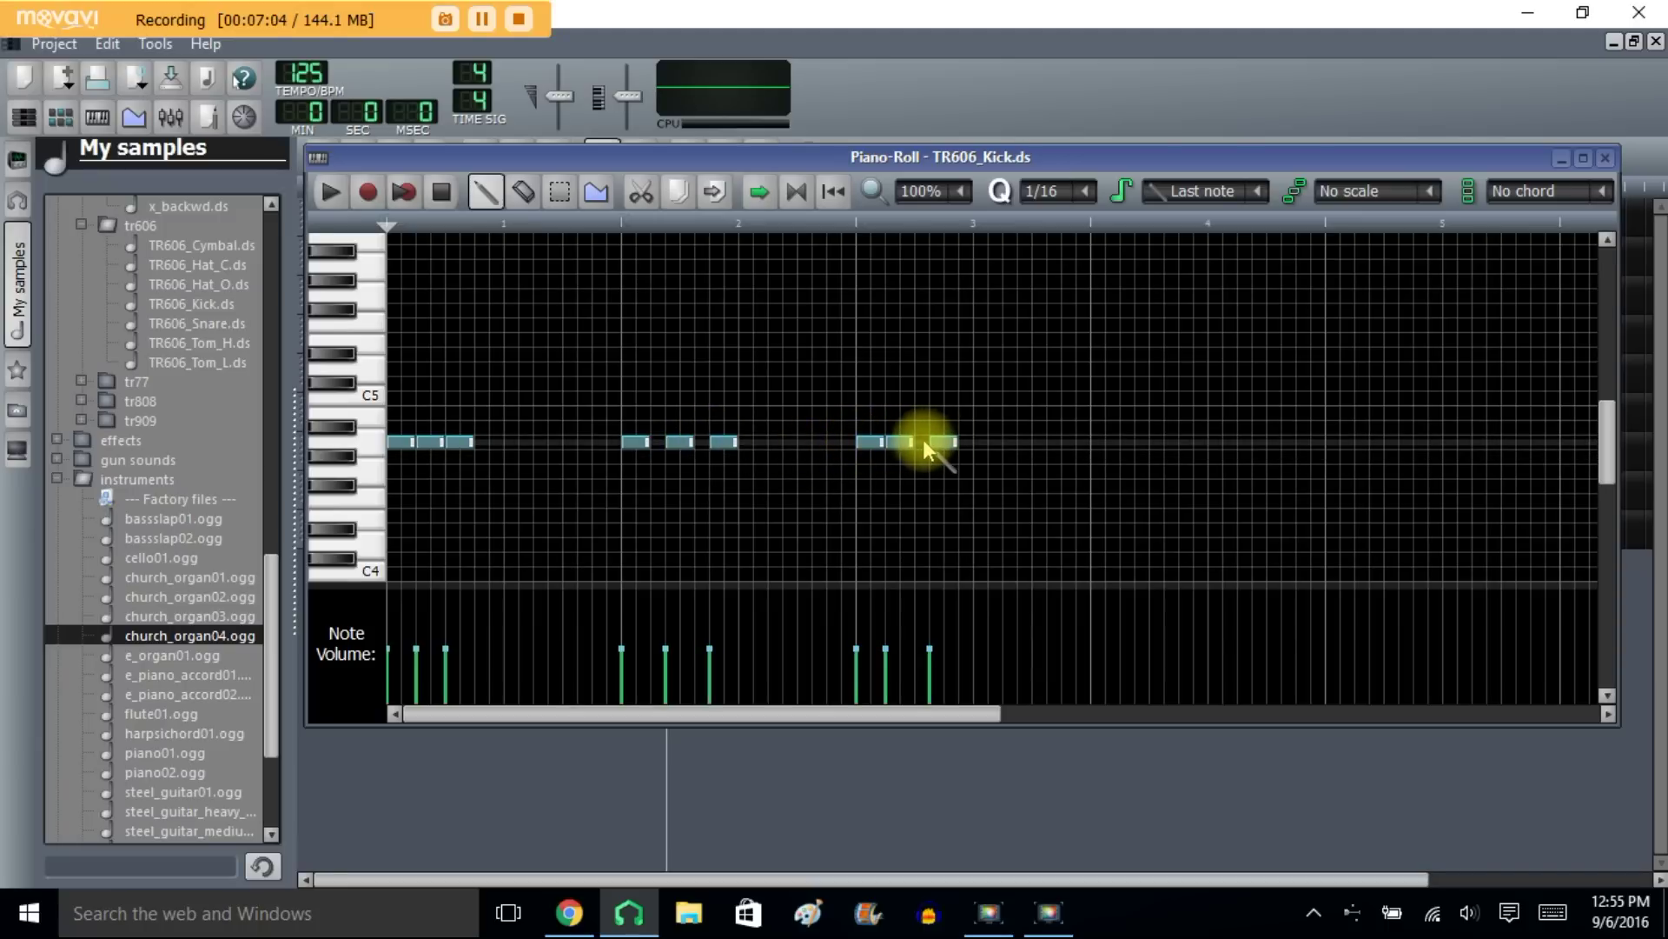
pyautogui.click(1102, 441)
pyautogui.click(1140, 441)
pyautogui.click(1188, 442)
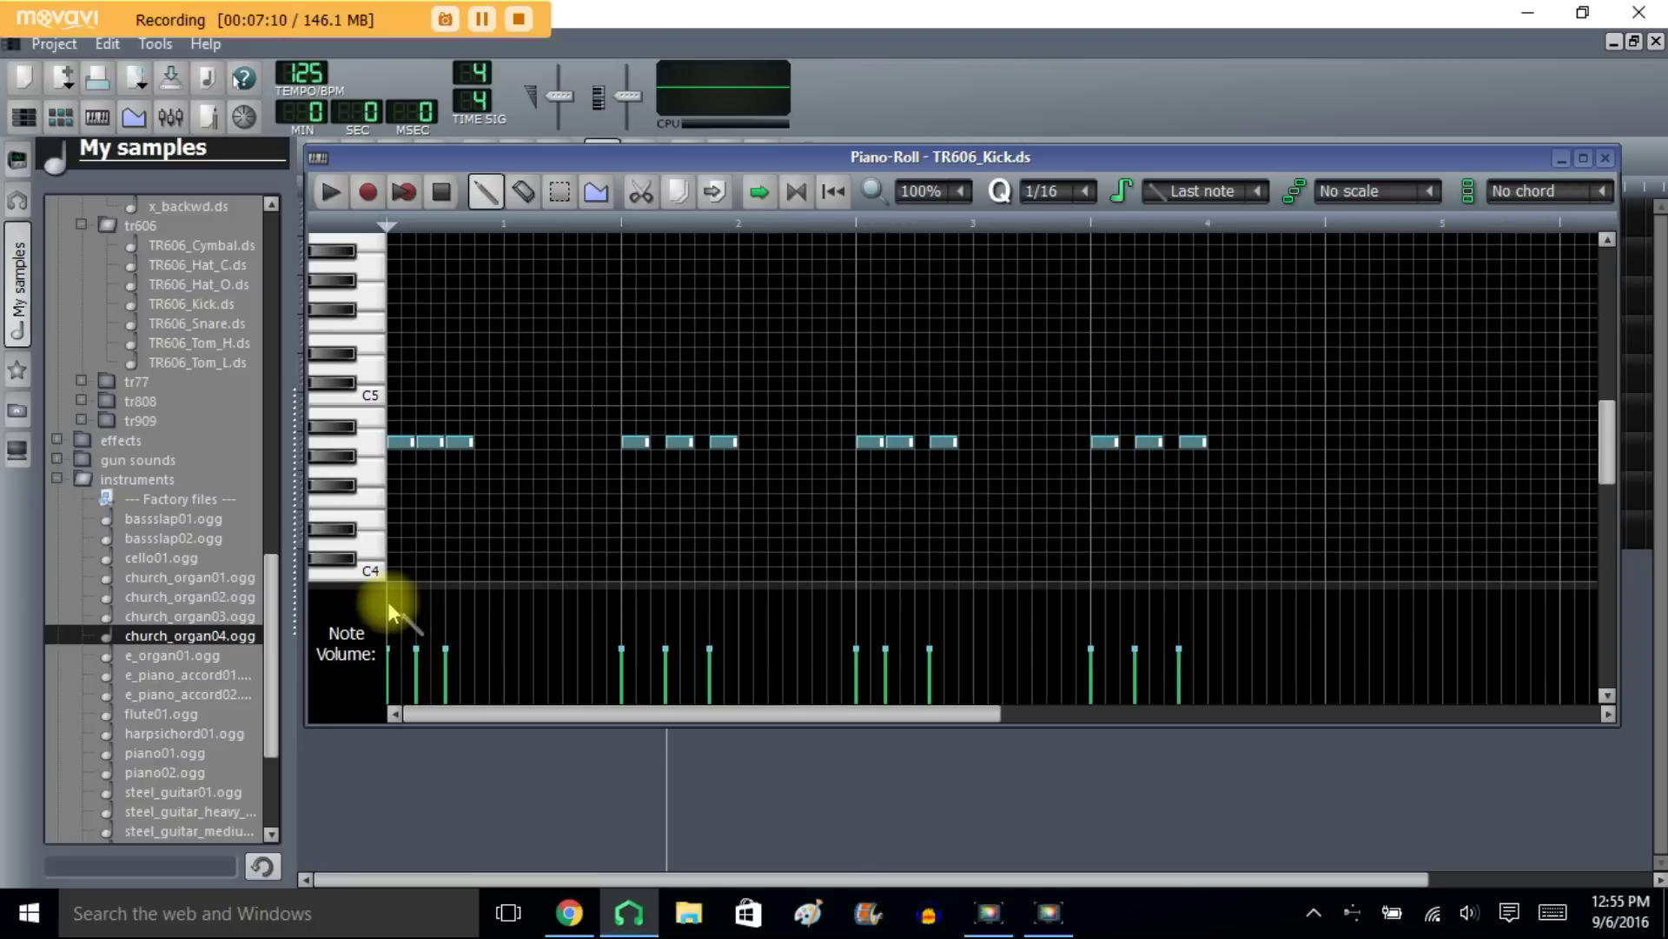
# Step: Raise the volume of all twelve TR606_Kick.ds notes to near the maximum
pyautogui.moveTo(388, 598); pyautogui.dragTo(901, 596)
pyautogui.moveTo(1121, 600); pyautogui.dragTo(1196, 601)
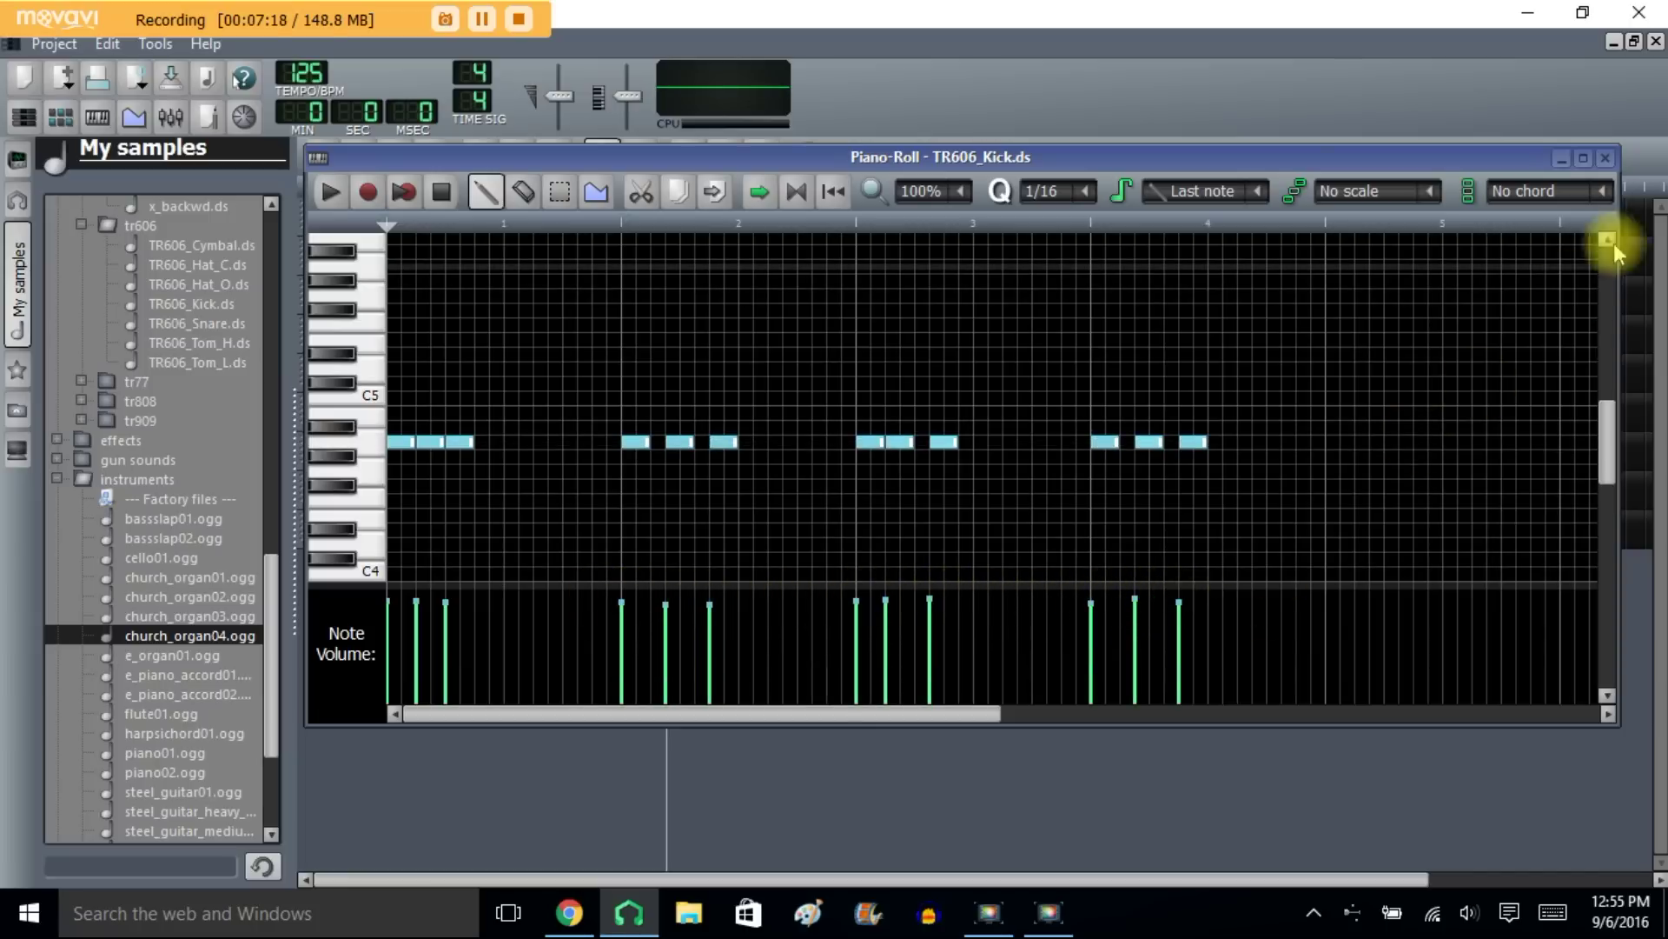
pyautogui.click(1607, 158)
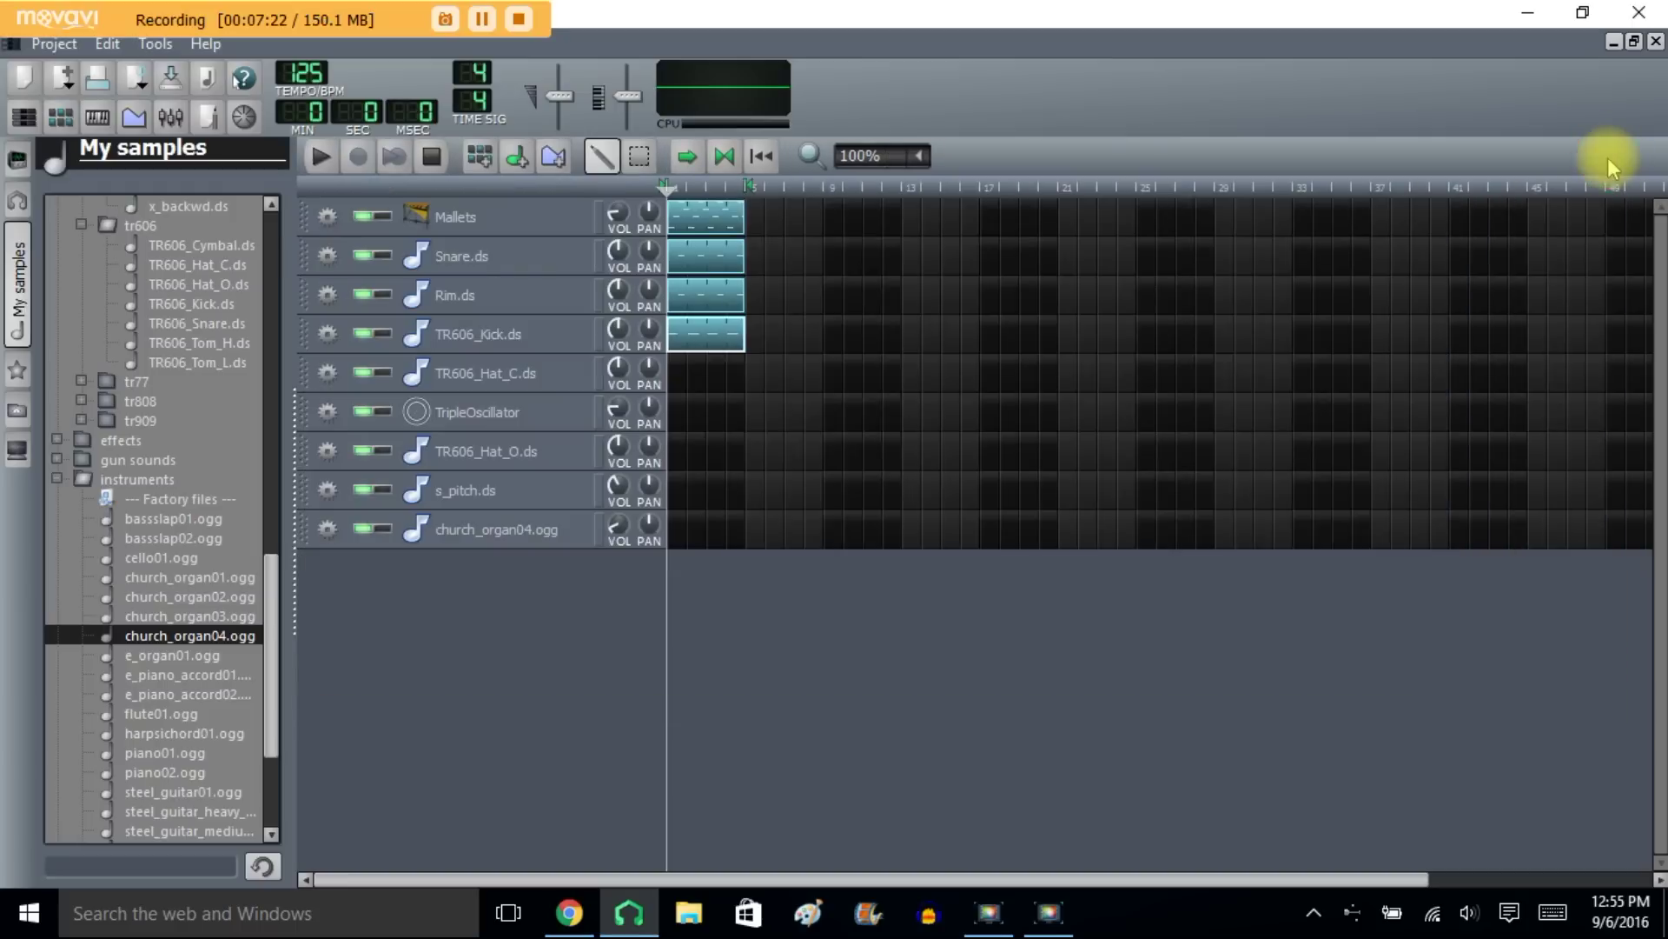
# Step: Fill bar one of TR606_Hat_C.ds with eight A4 eighth notes, with their volume lowered to about the middle
pyautogui.doubleClick(674, 369)
pyautogui.click(396, 441)
pyautogui.click(420, 441)
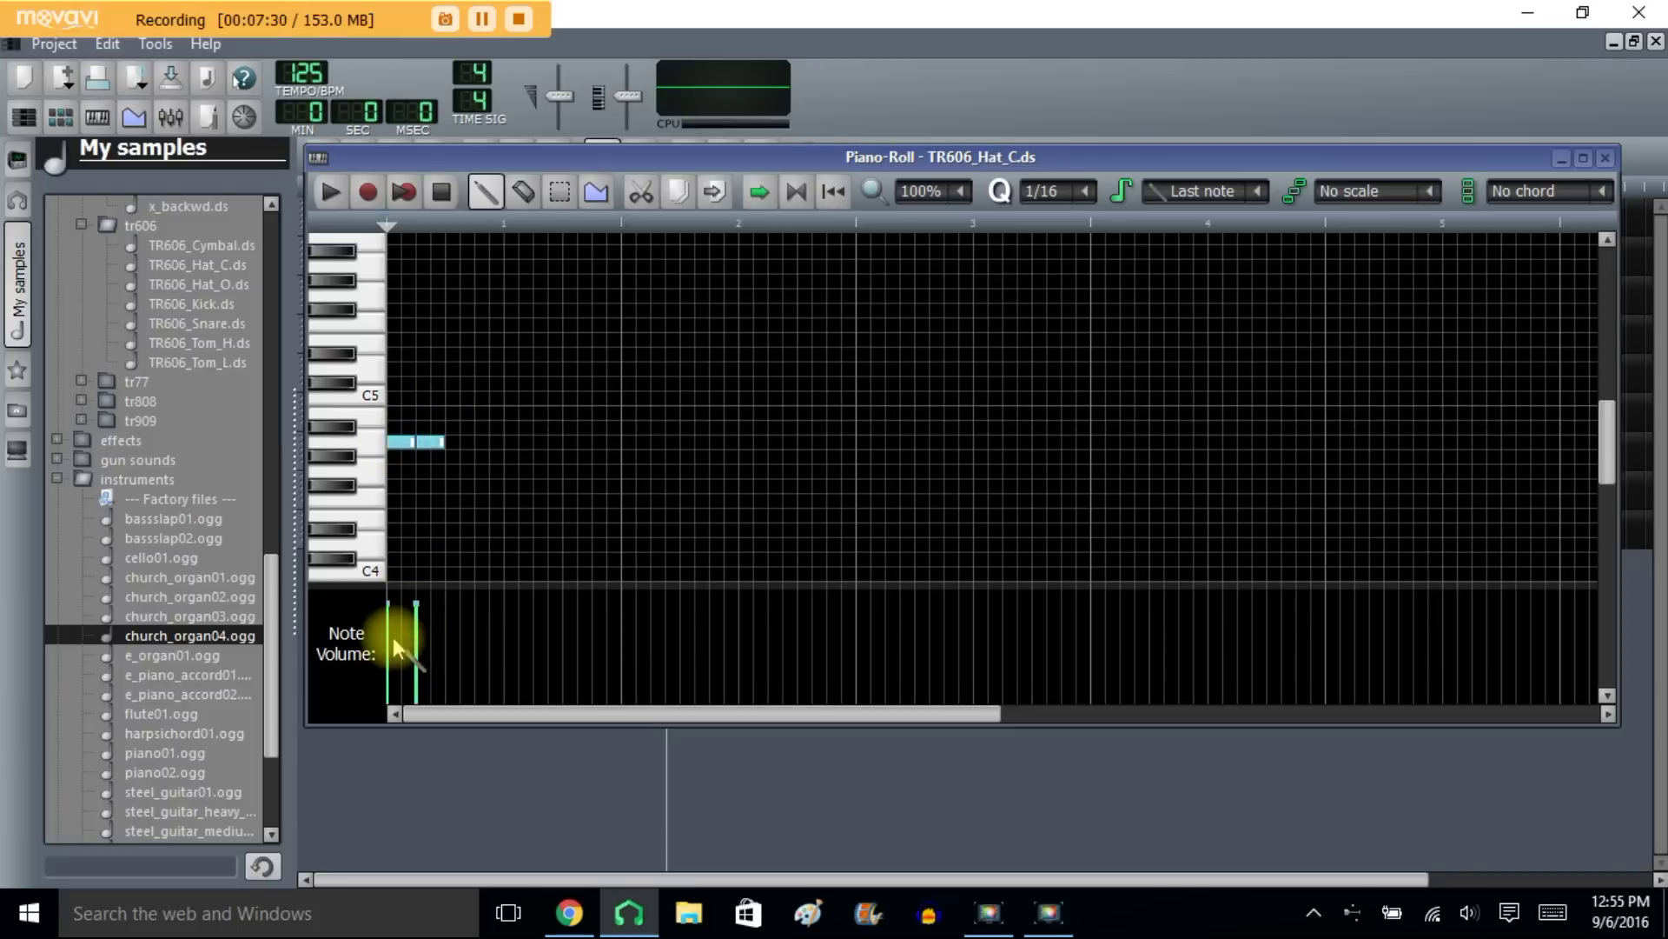
pyautogui.moveTo(390, 639); pyautogui.dragTo(418, 652)
pyautogui.click(456, 443)
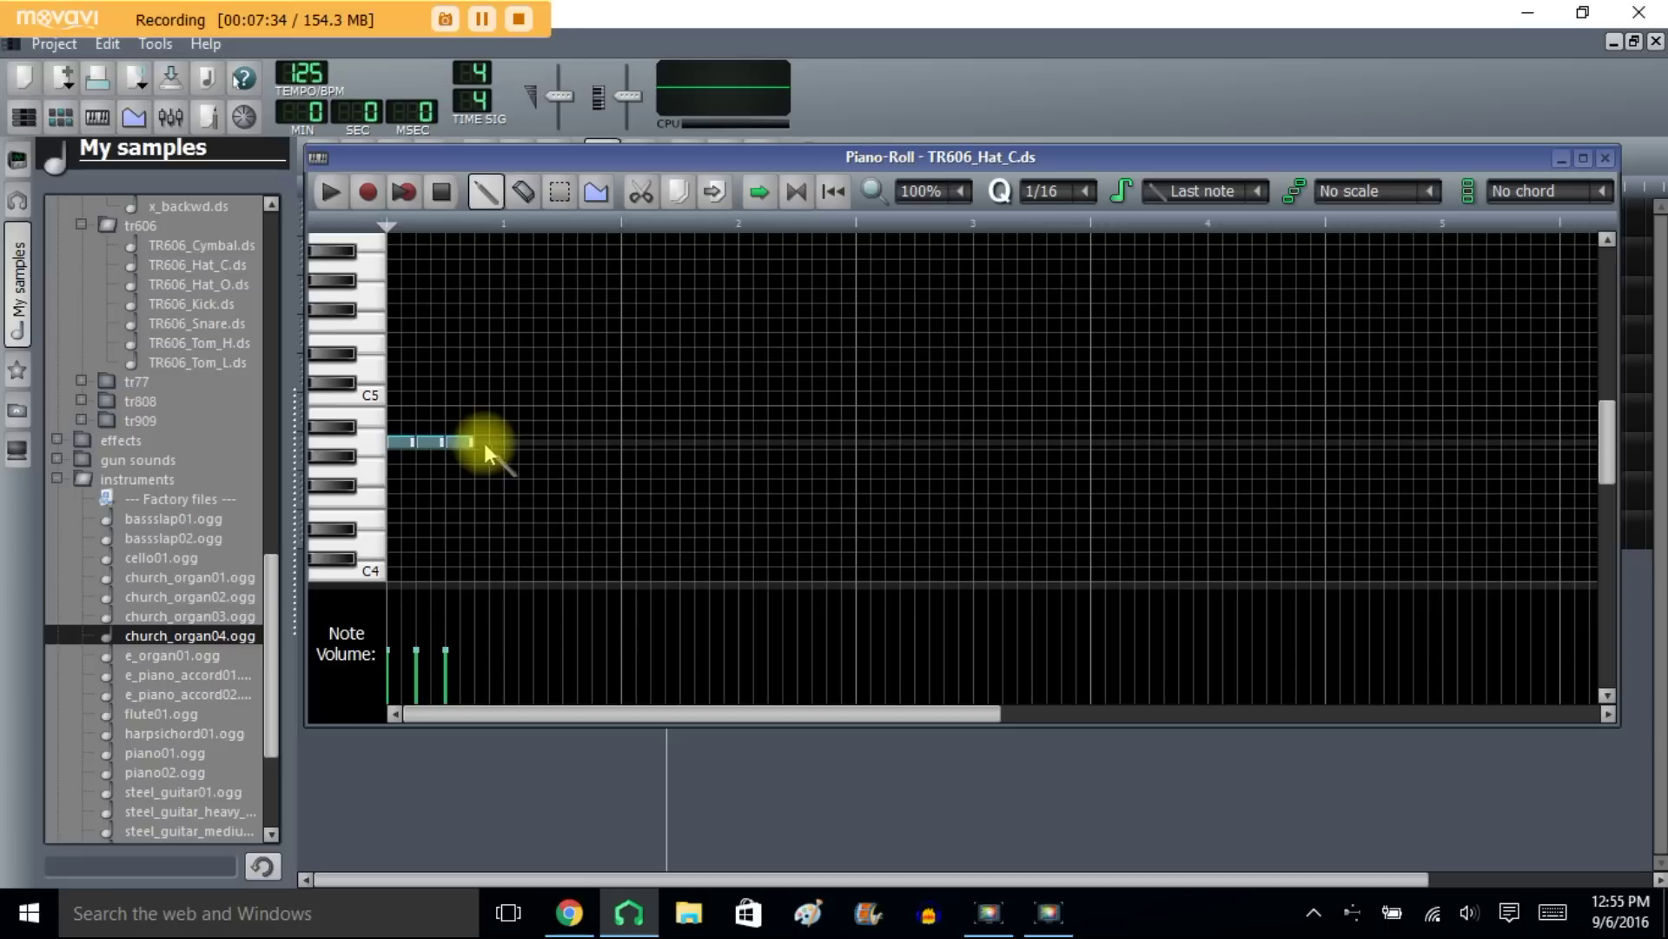
pyautogui.click(512, 441)
pyautogui.click(543, 442)
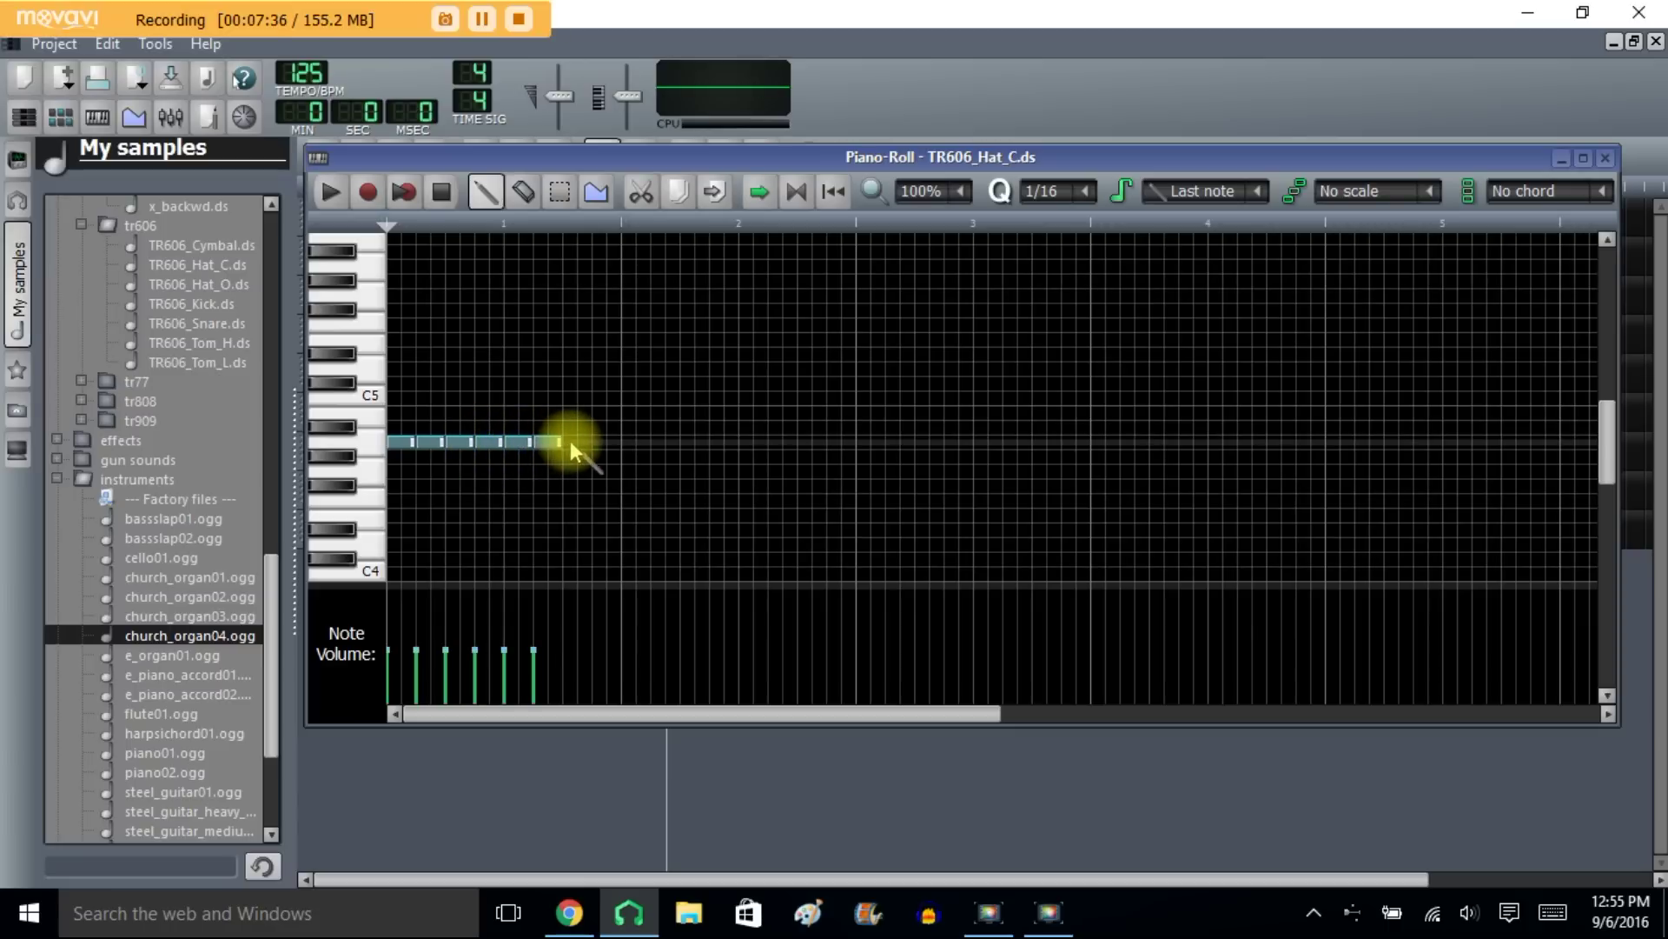
pyautogui.click(598, 442)
# Step: Copy the eight closed hi-hat notes of bar one and place the copy in bar two at A4
pyautogui.click(560, 191)
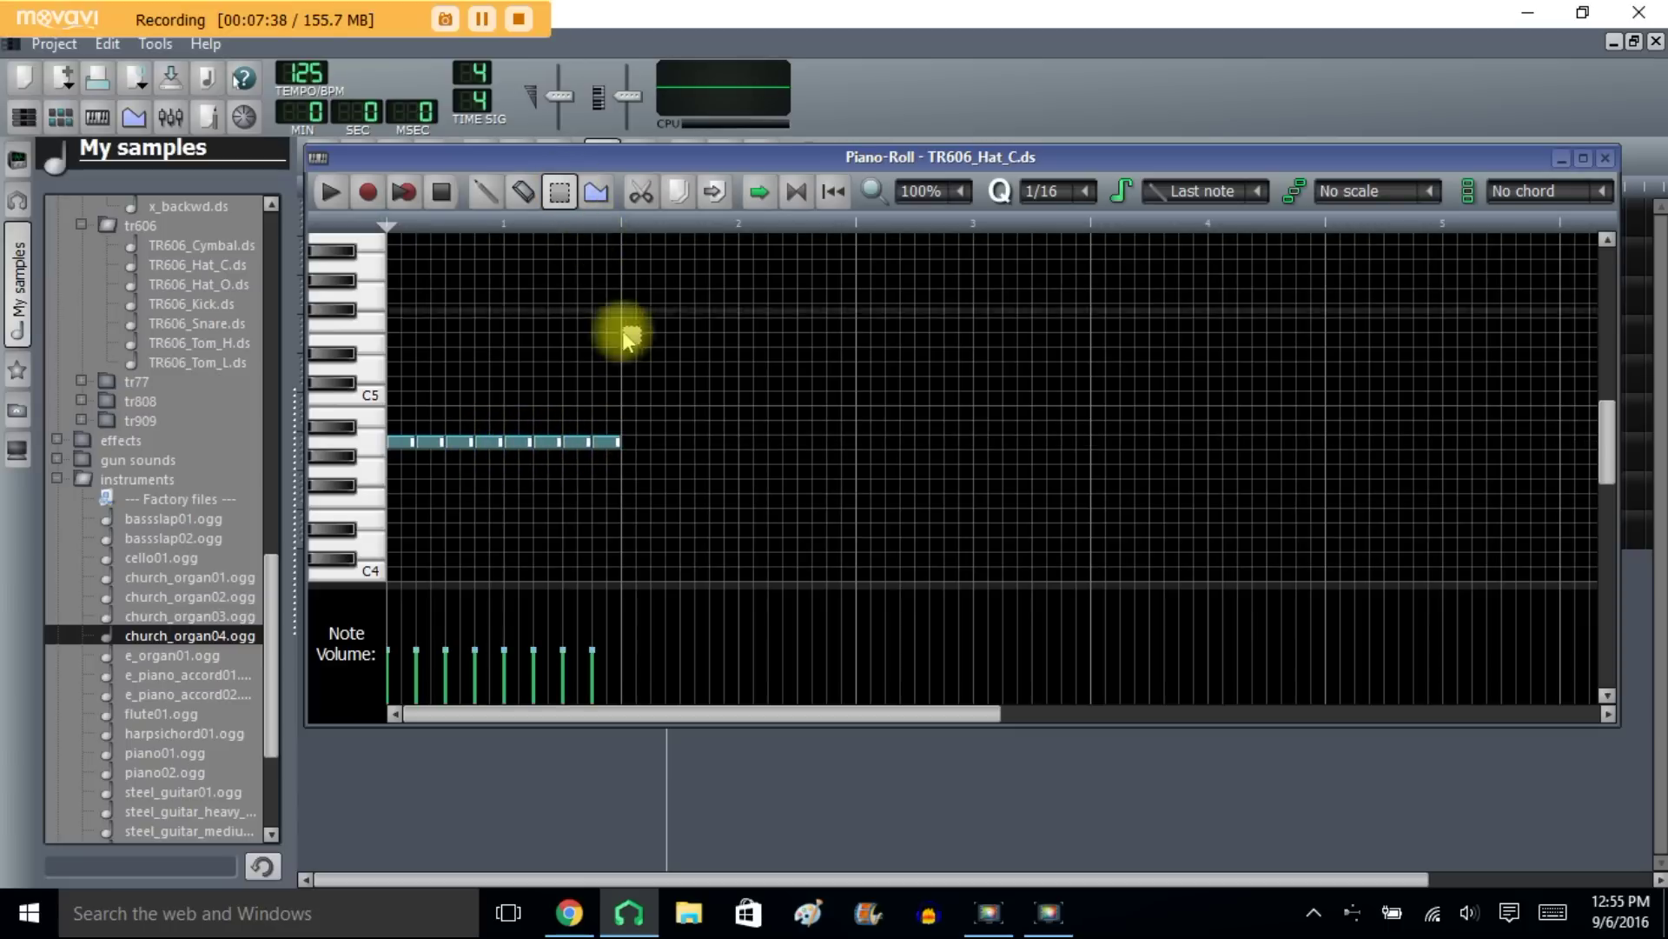
pyautogui.moveTo(659, 422); pyautogui.dragTo(393, 474)
pyautogui.click(712, 191)
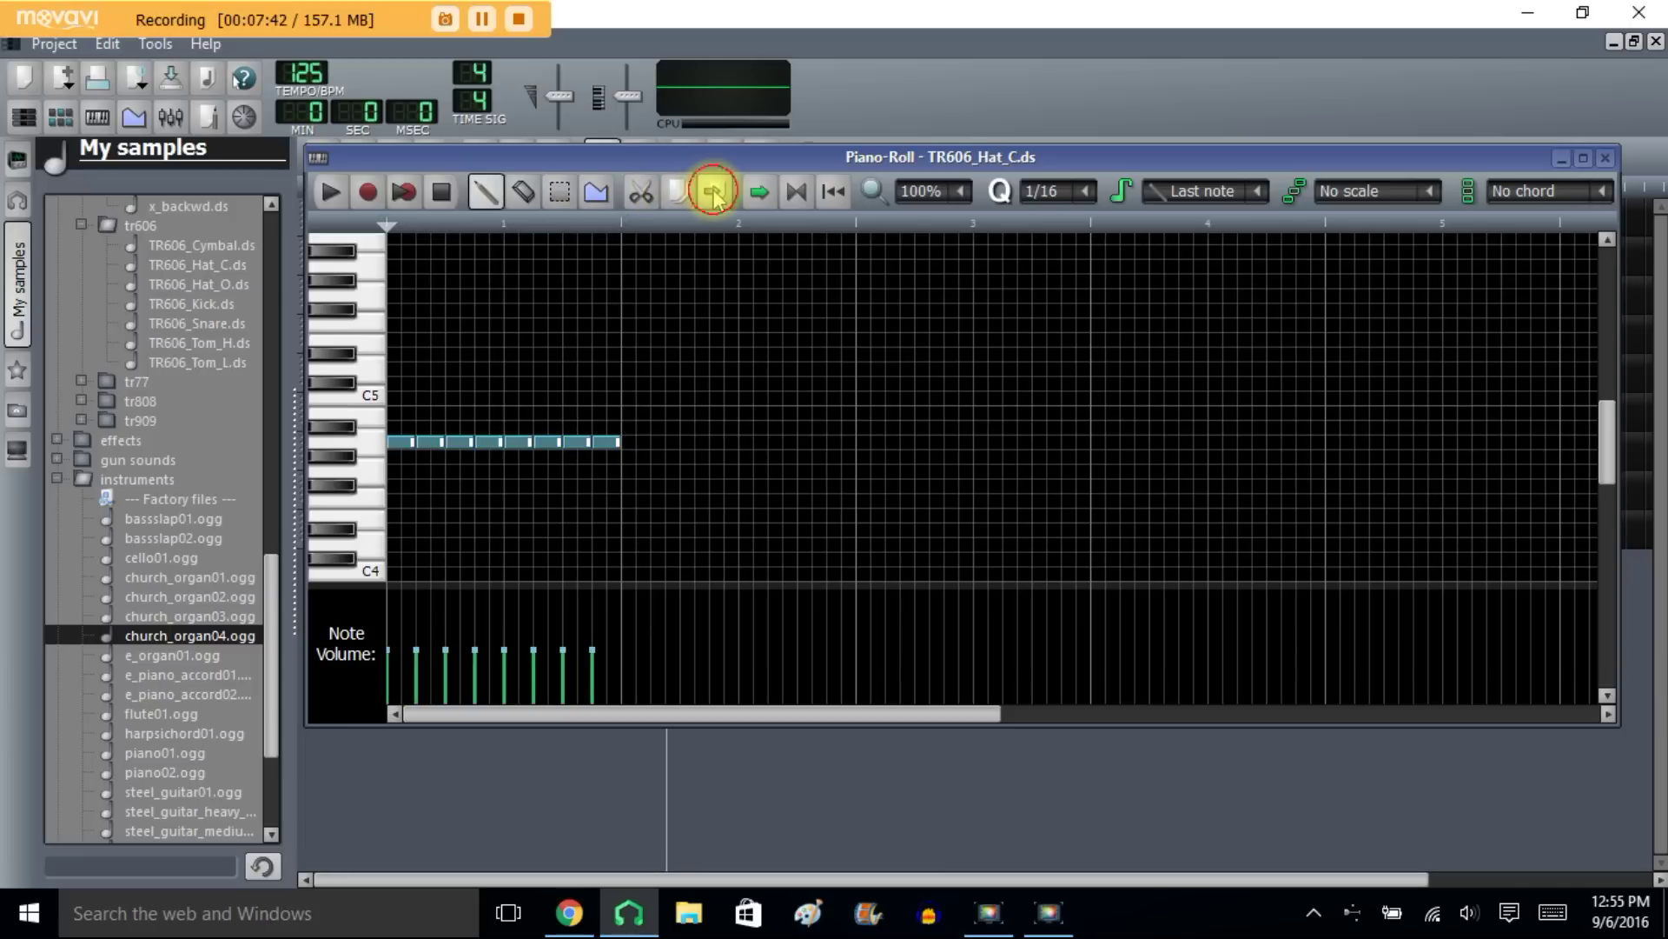
pyautogui.hotkey('ctrl', 'Up')
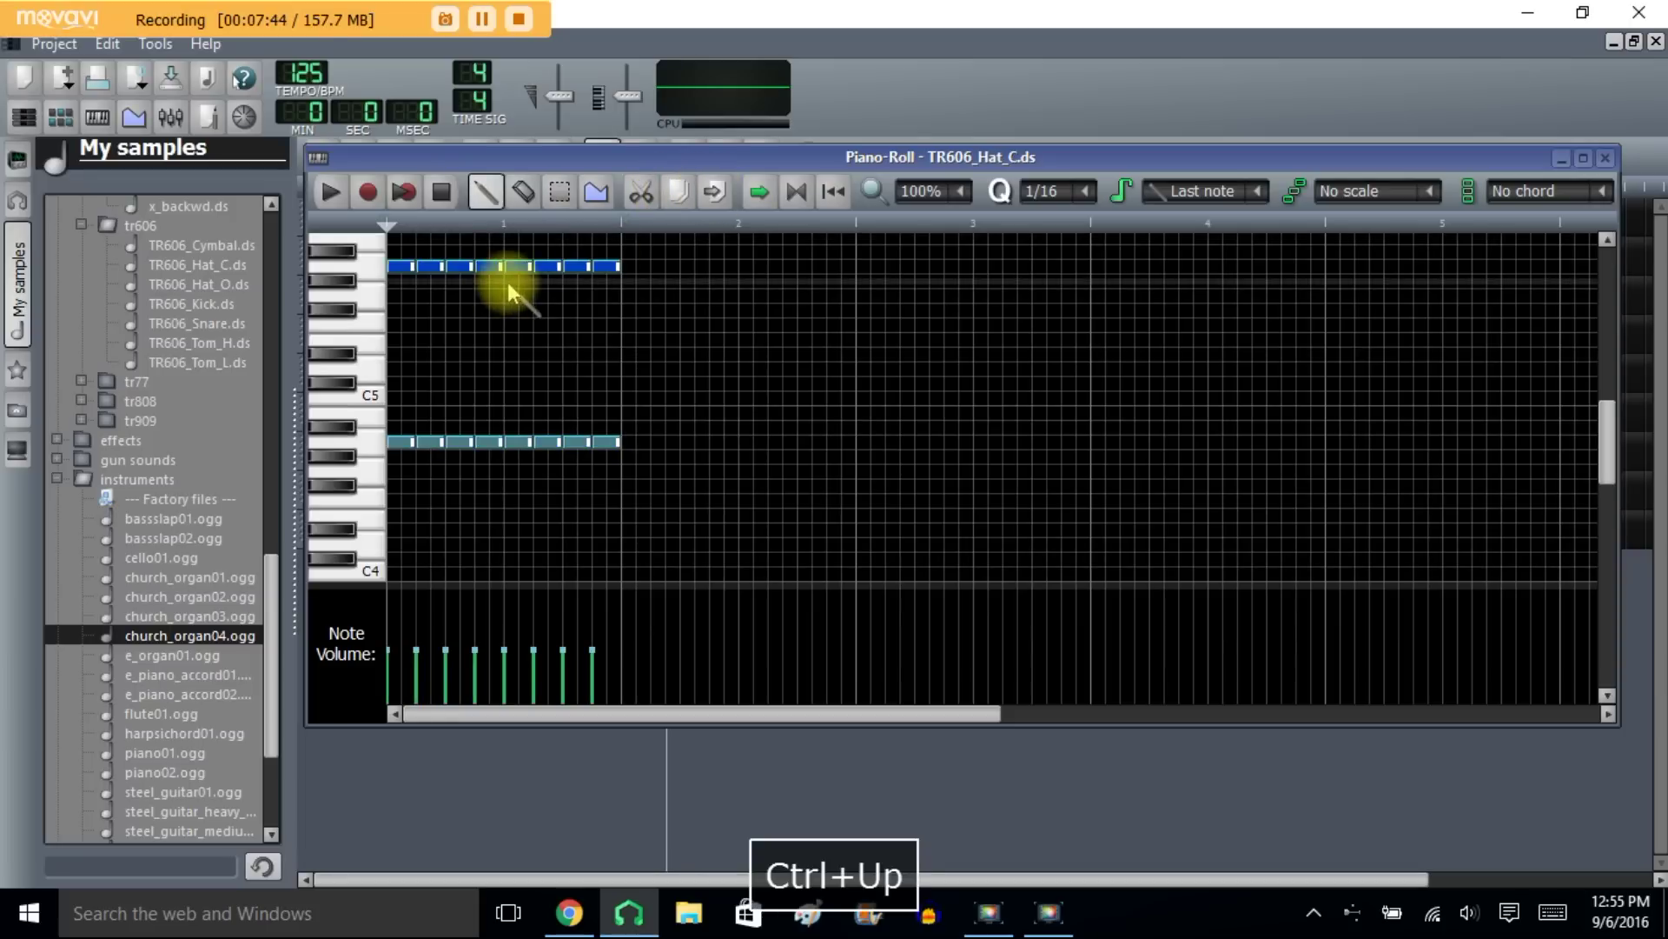
pyautogui.moveTo(517, 269); pyautogui.dragTo(762, 453)
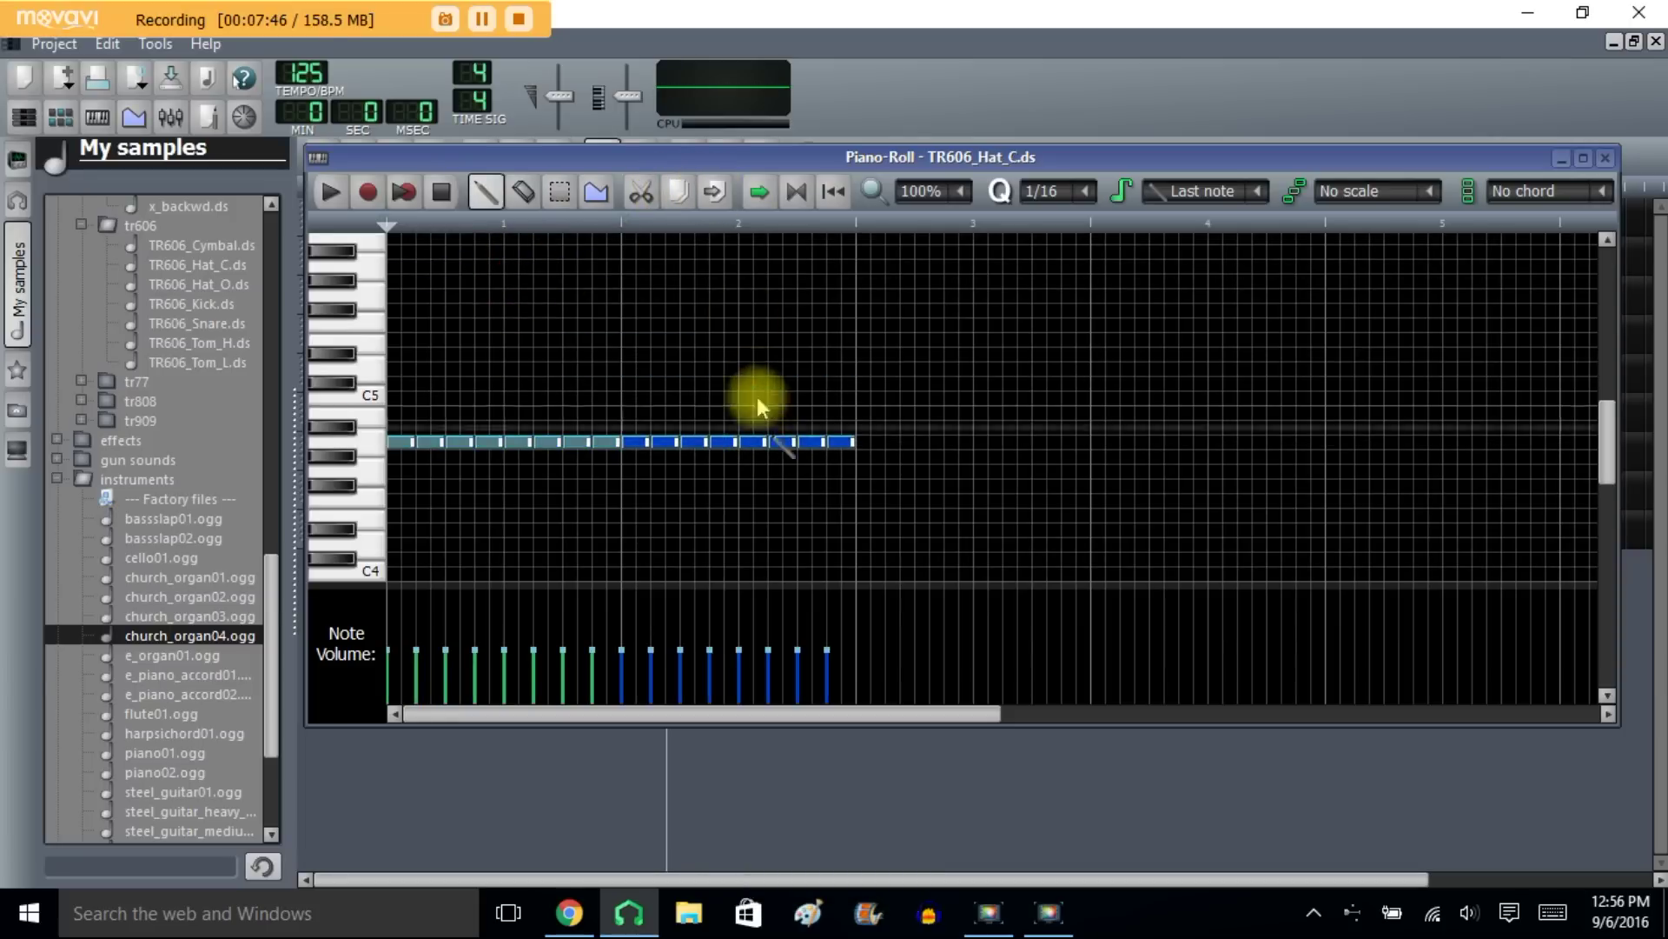
# Step: Copy all sixteen closed hi-hat notes and place the copy in bars three and four at the same pitch
pyautogui.click(556, 195)
pyautogui.moveTo(907, 376)
pyautogui.mouseDown()
pyautogui.moveTo(639, 518)
pyautogui.moveTo(405, 492)
pyautogui.mouseUp()
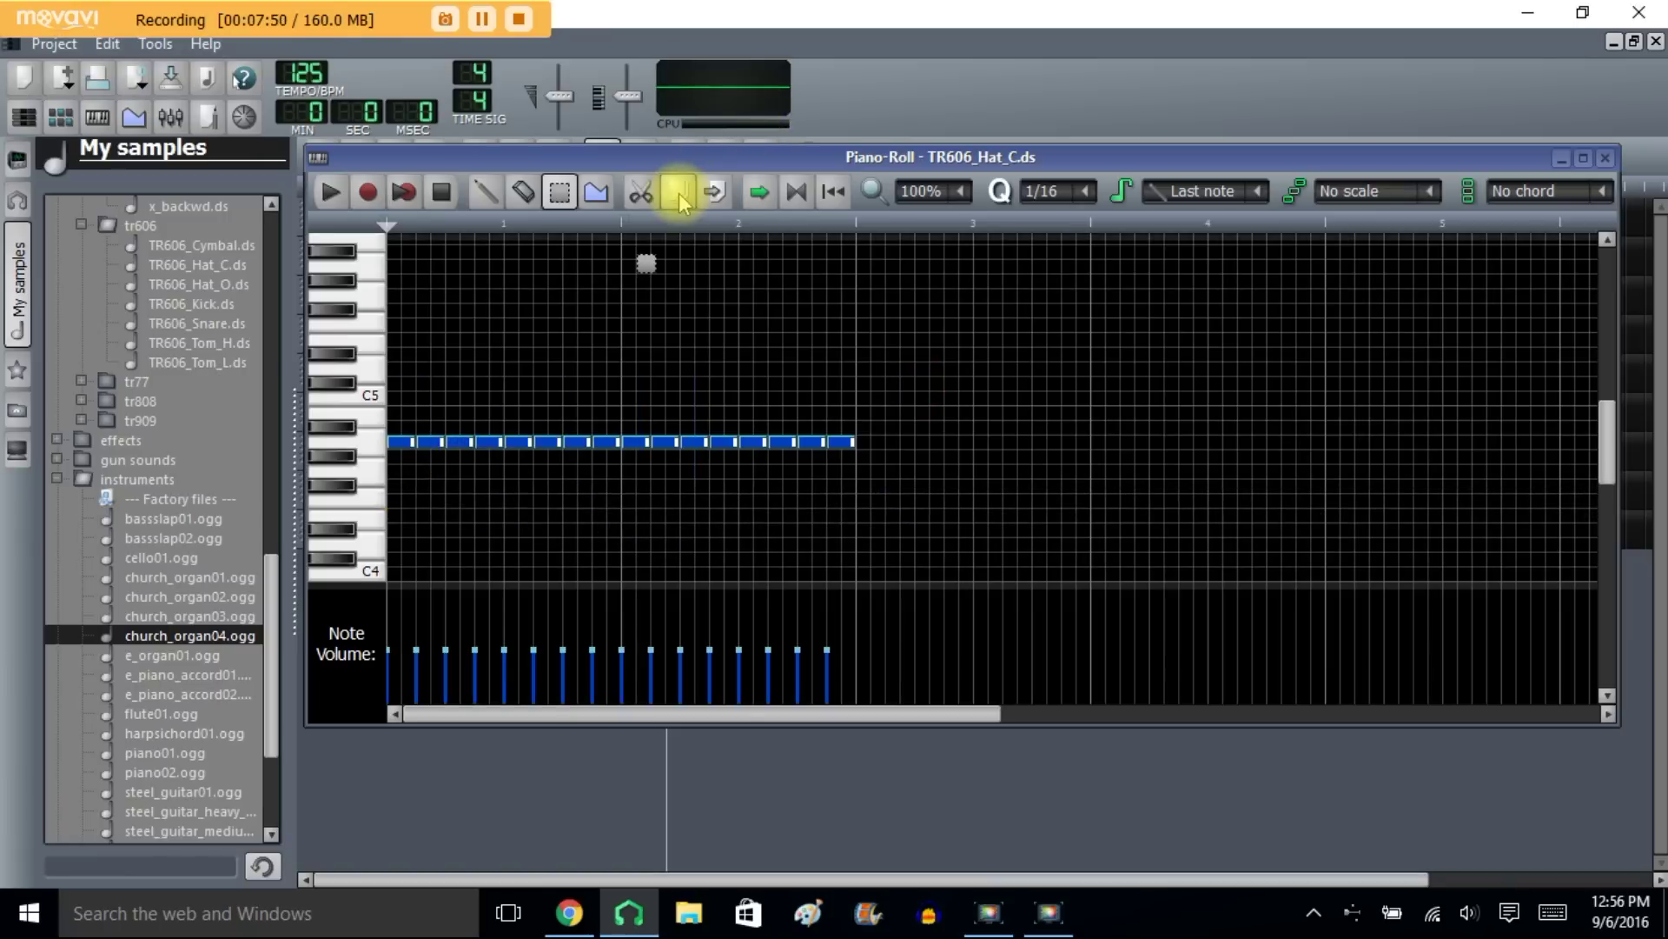
pyautogui.click(713, 193)
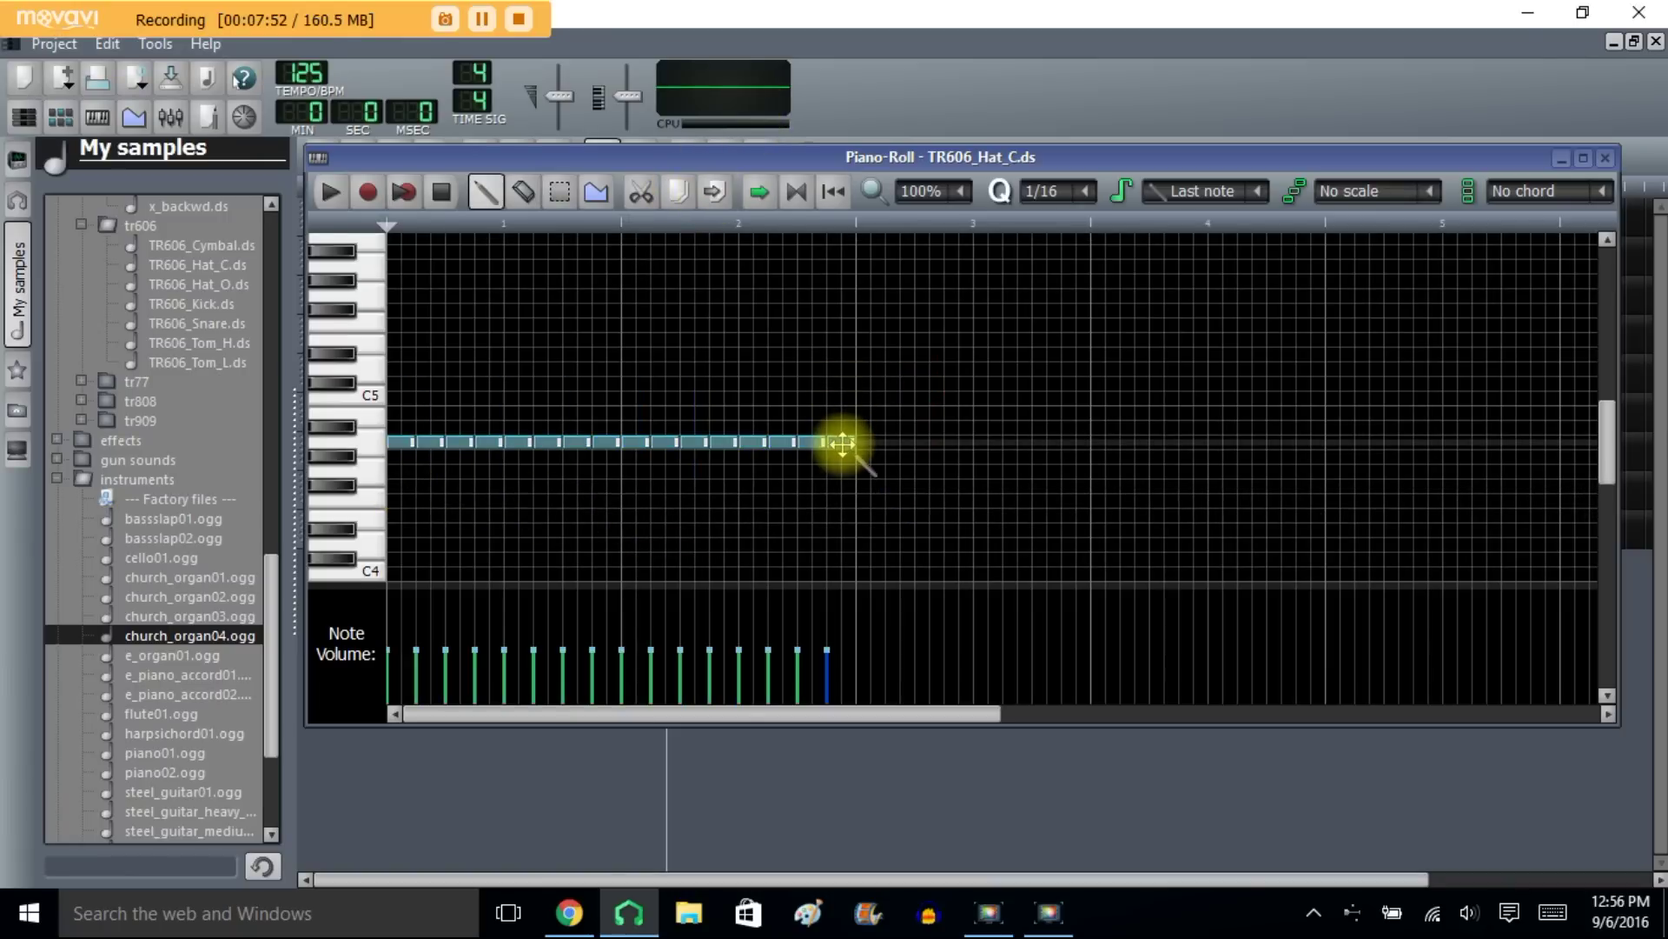
pyautogui.moveTo(843, 444); pyautogui.dragTo(1312, 443)
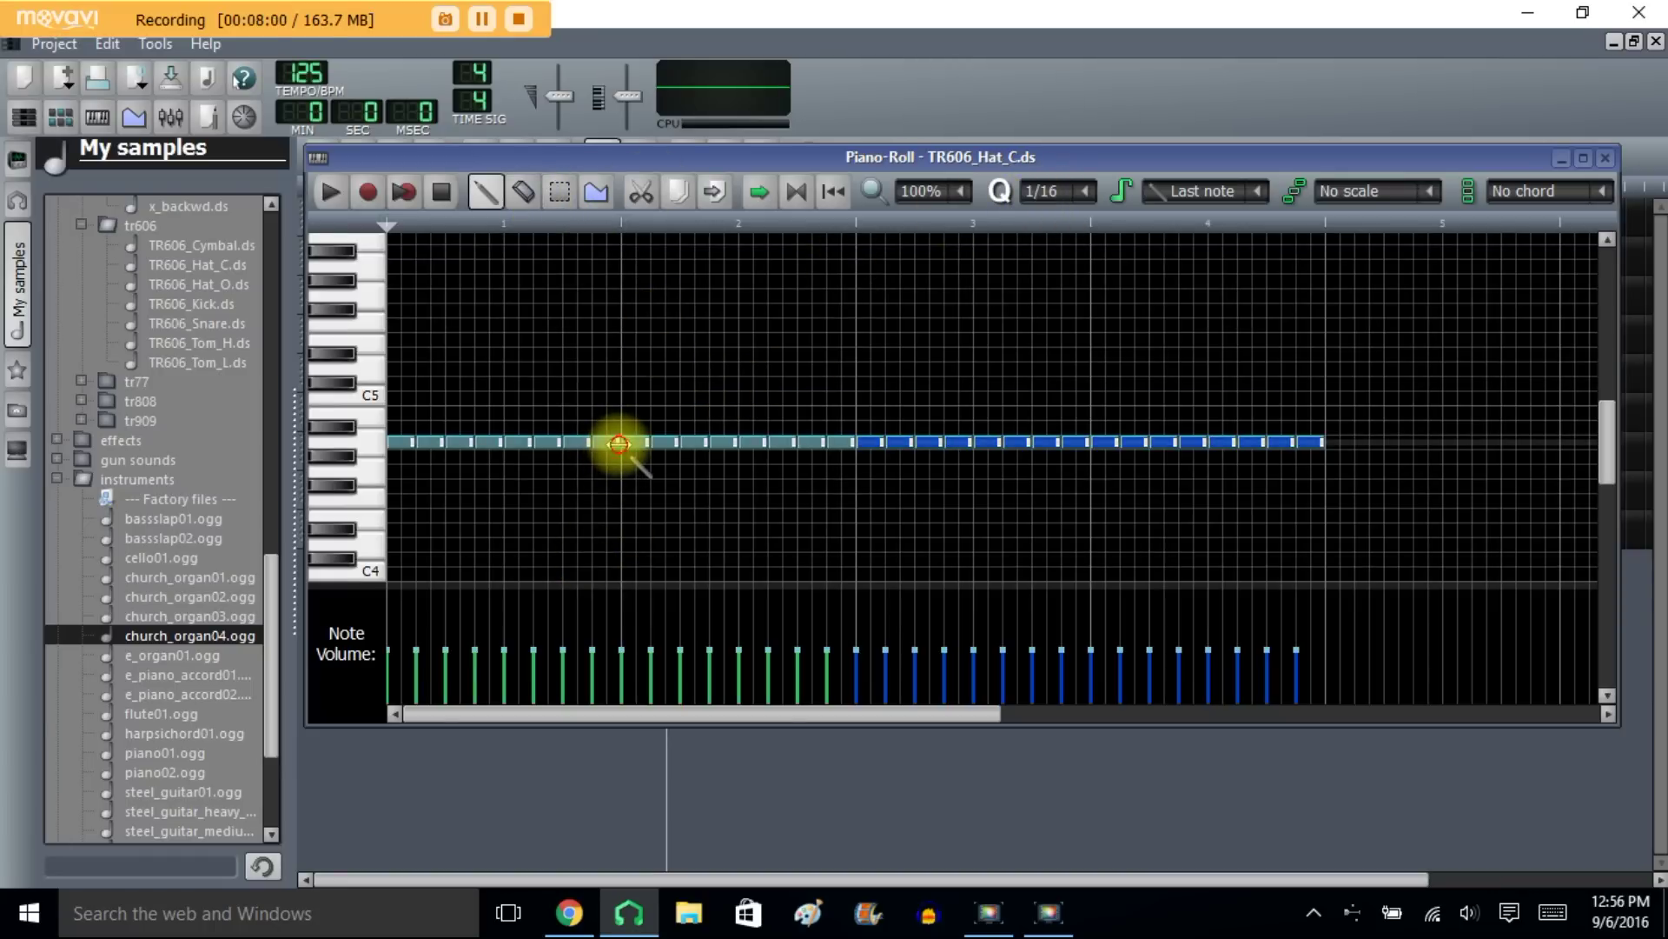
# Step: Replace the last two hi-hat notes of bar one with four descending sixteenth notes, G#4, F#4, F4 and E4, and play the pattern
pyautogui.click(601, 443)
pyautogui.click(612, 444)
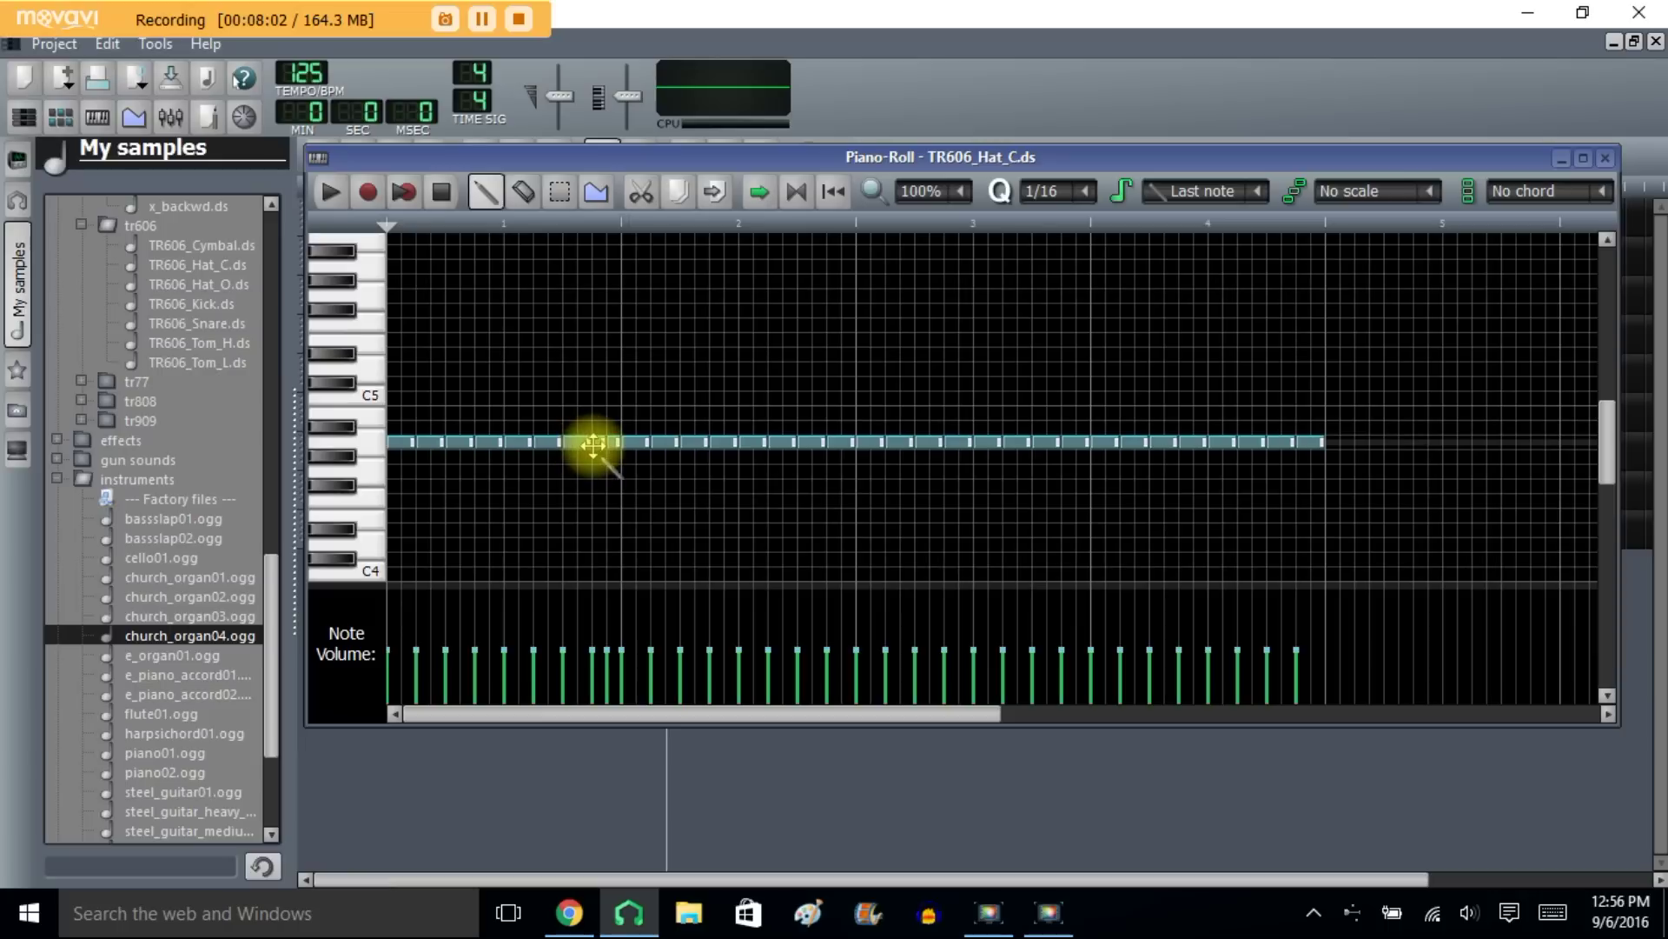
pyautogui.moveTo(588, 443); pyautogui.dragTo(575, 442)
pyautogui.click(578, 445)
pyautogui.moveTo(583, 443); pyautogui.dragTo(602, 511)
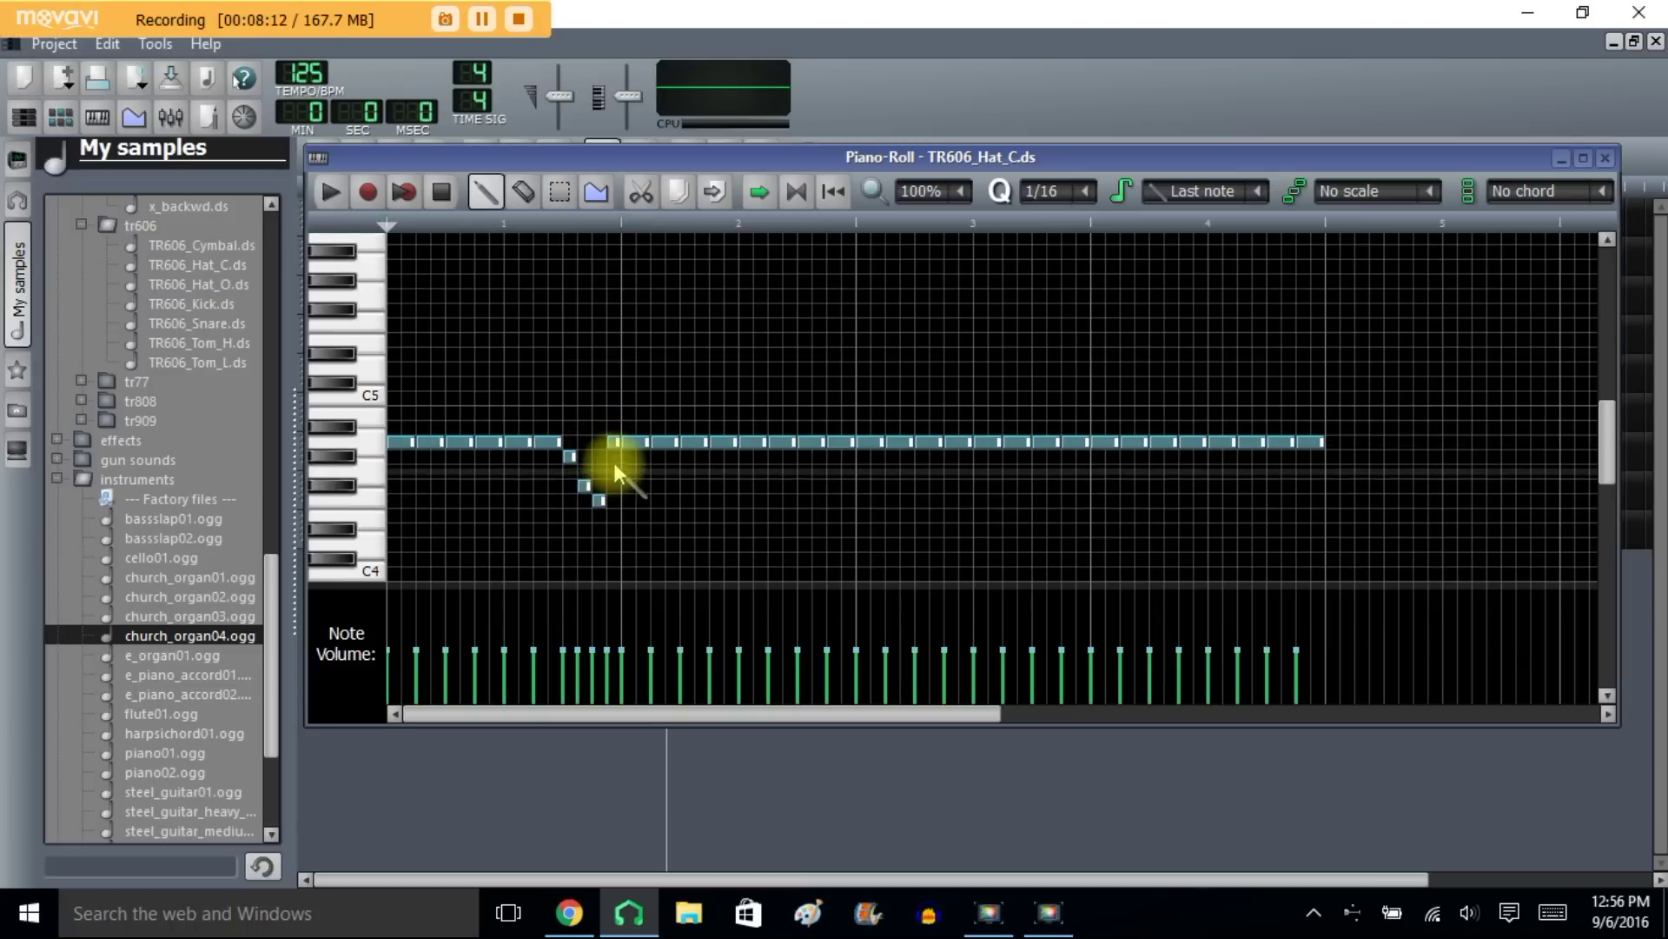
pyautogui.moveTo(610, 440); pyautogui.dragTo(611, 516)
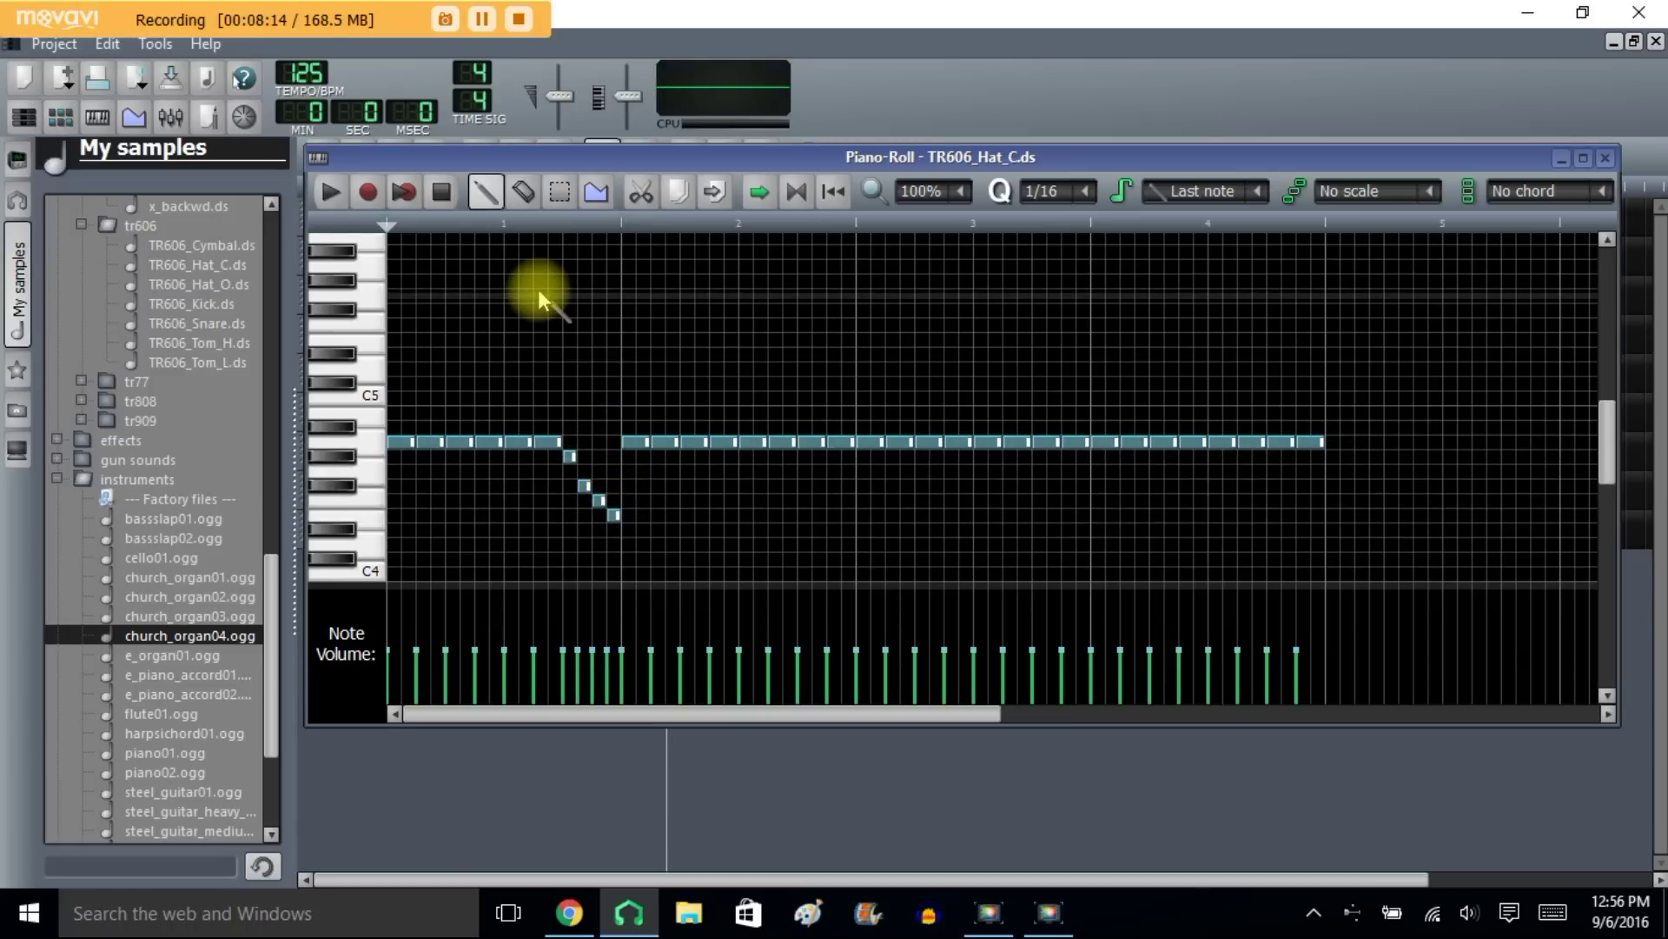
pyautogui.click(335, 194)
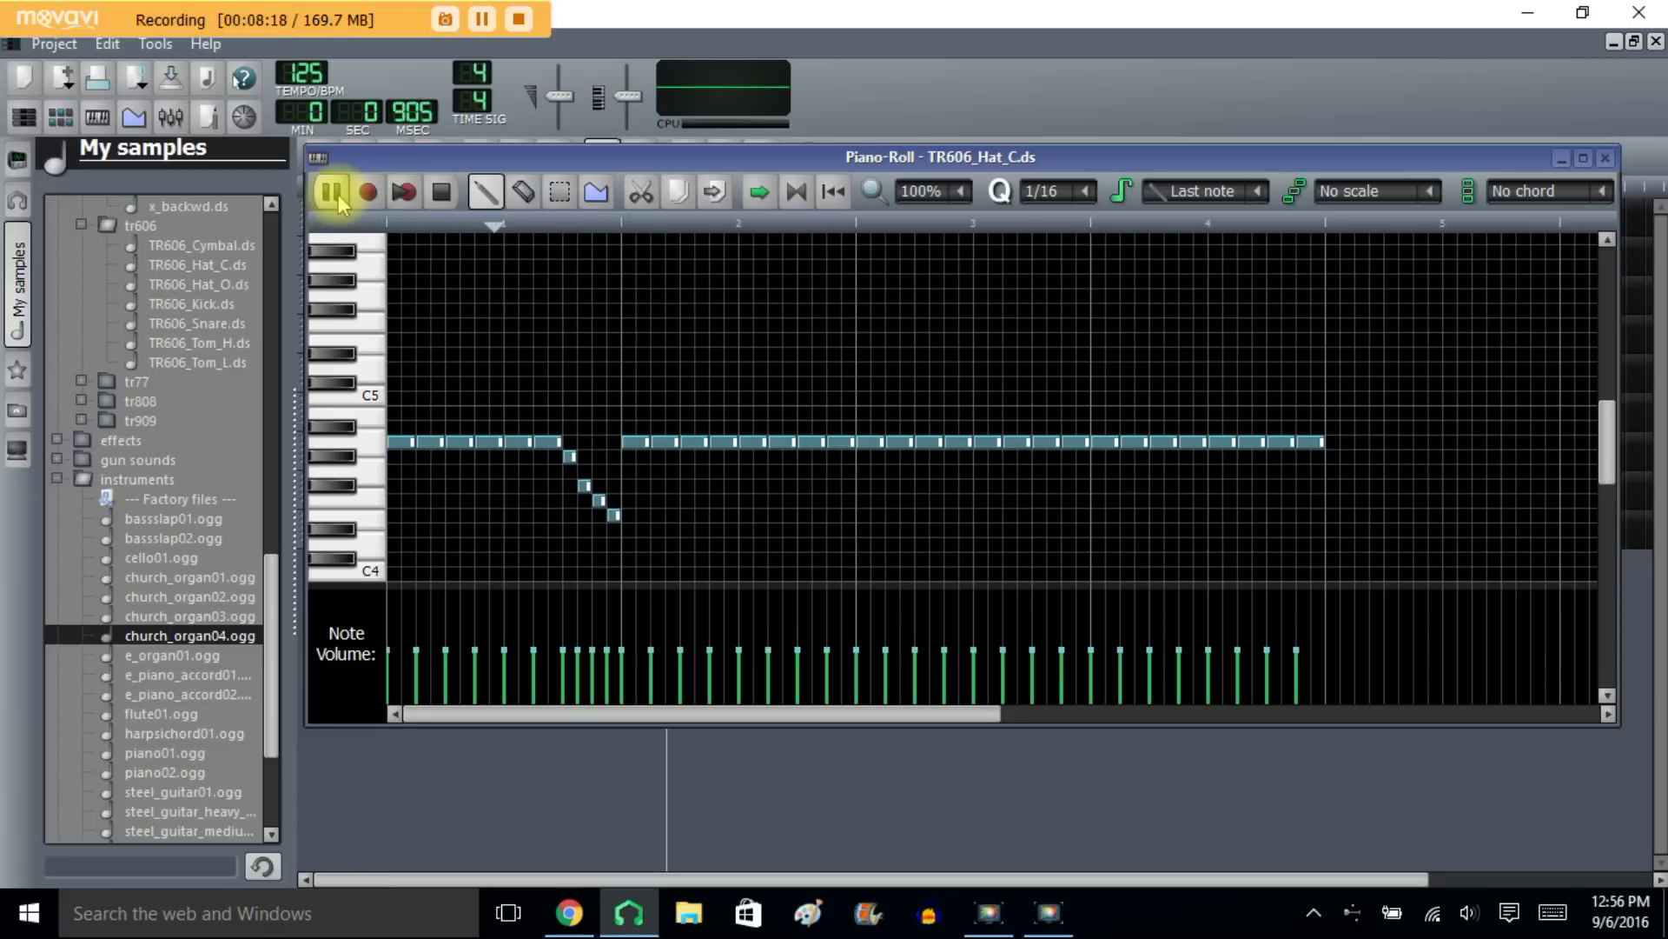
pyautogui.click(441, 192)
# Step: Set the quantization to 1/64 and shorten the last TR606_Hat_C.ds note of bar three to a thirty-second note
pyautogui.click(1060, 443)
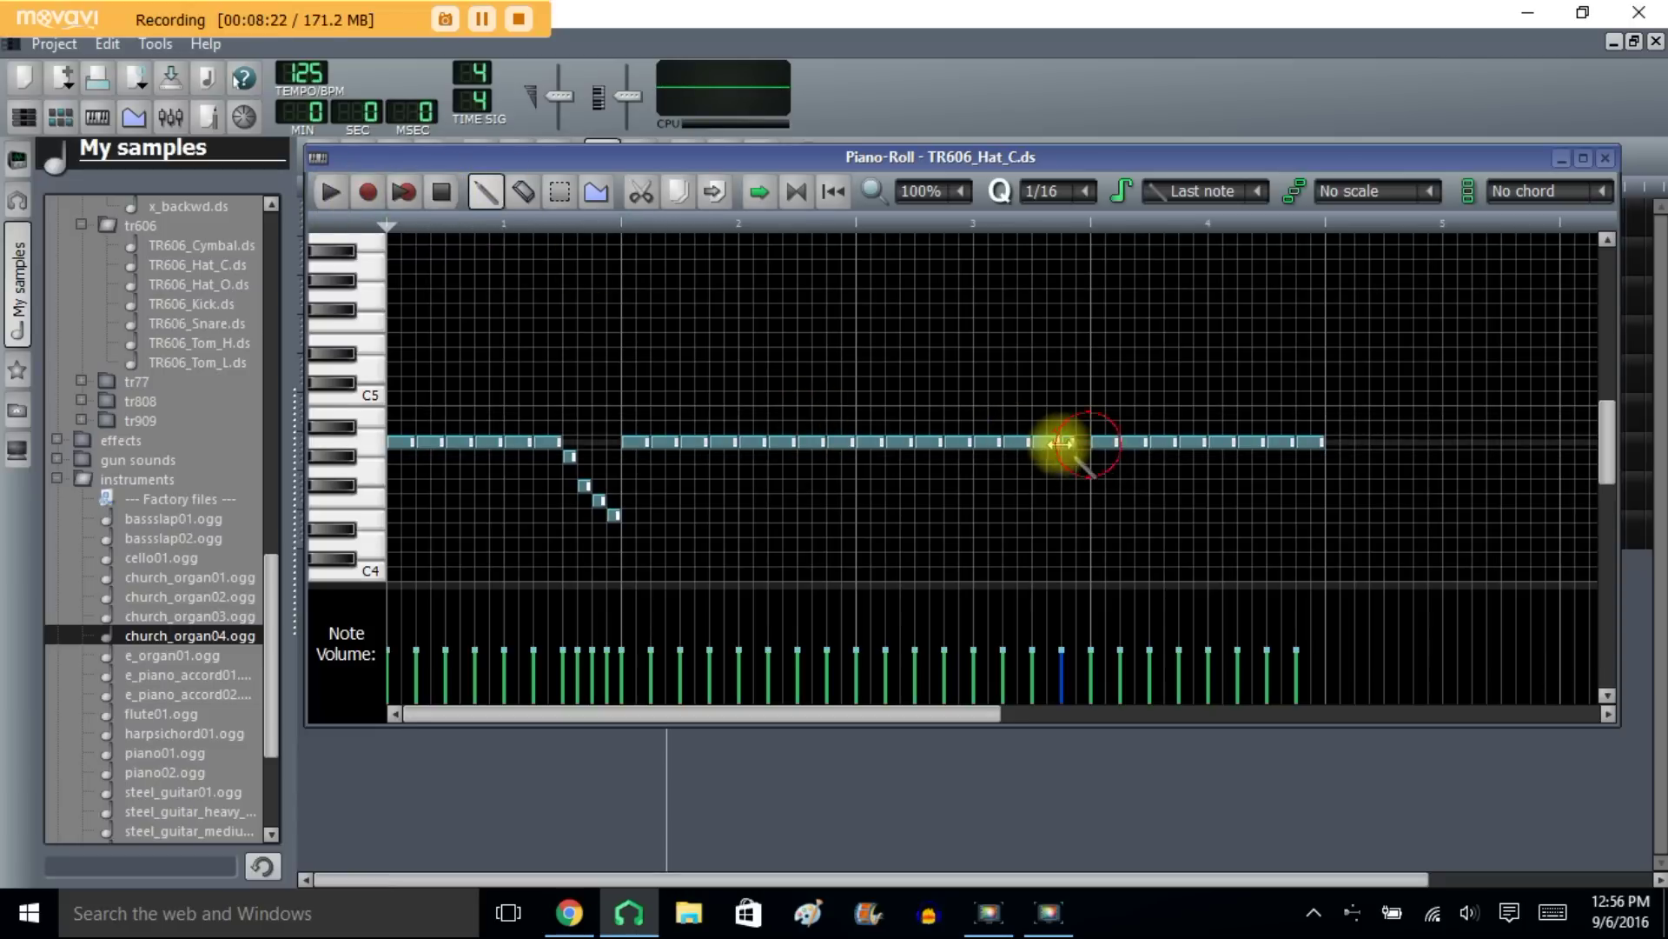
pyautogui.click(1071, 442)
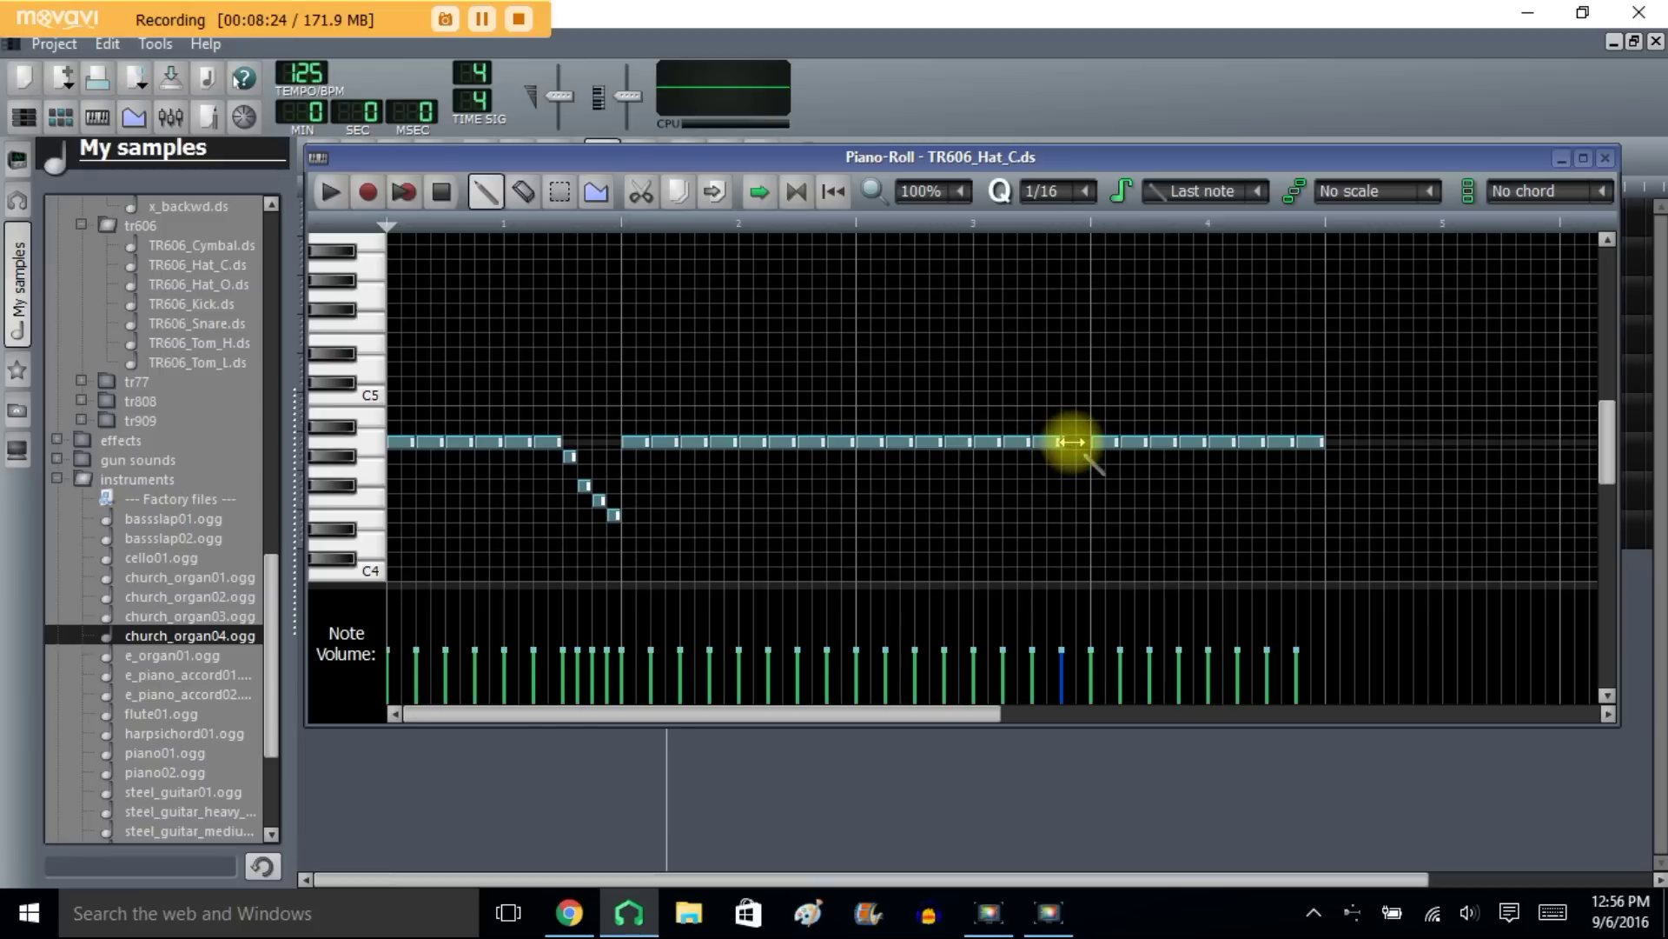
pyautogui.moveTo(1079, 442); pyautogui.dragTo(1074, 442)
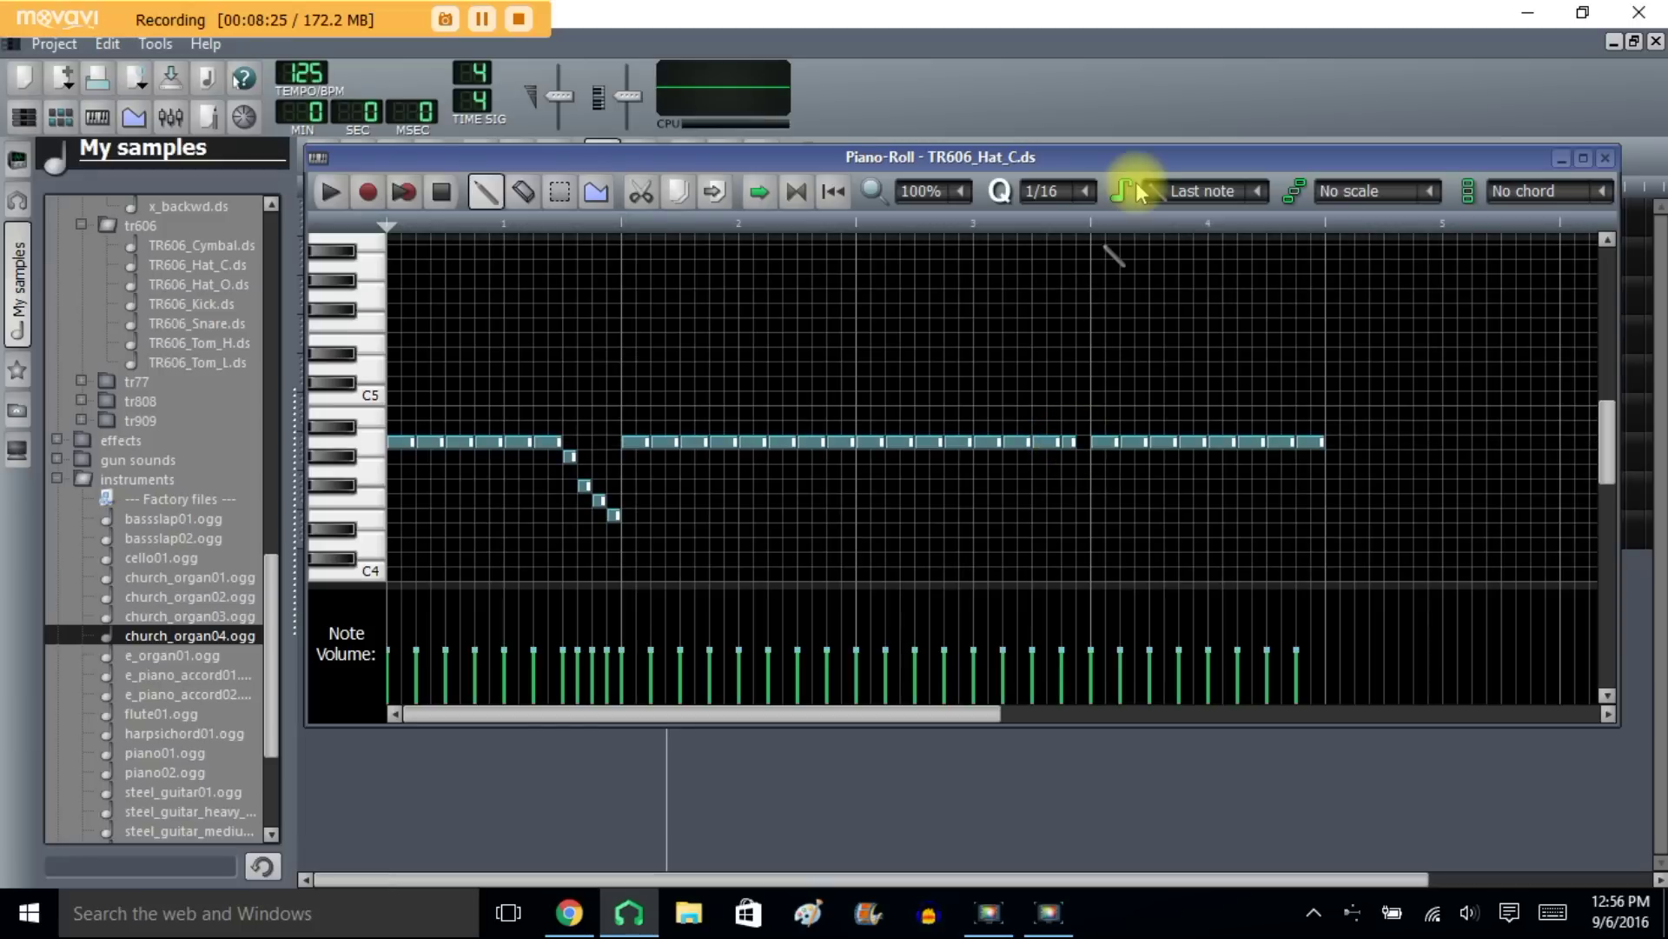
pyautogui.click(1087, 192)
pyautogui.click(1113, 417)
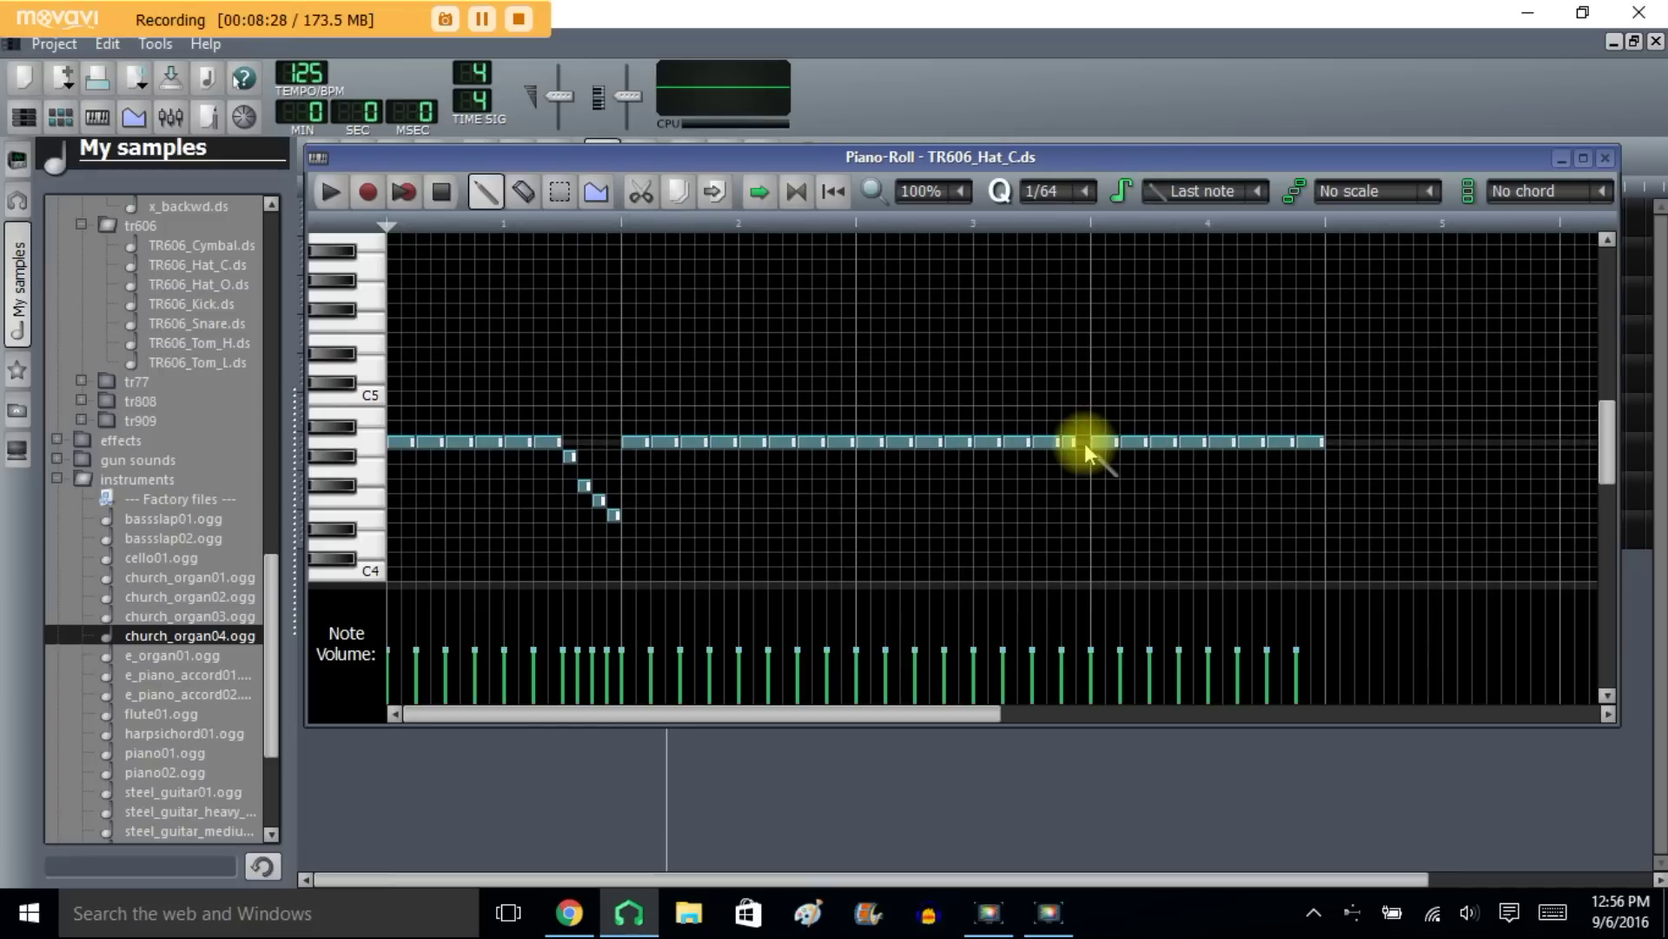
pyautogui.moveTo(1069, 441); pyautogui.dragTo(1068, 441)
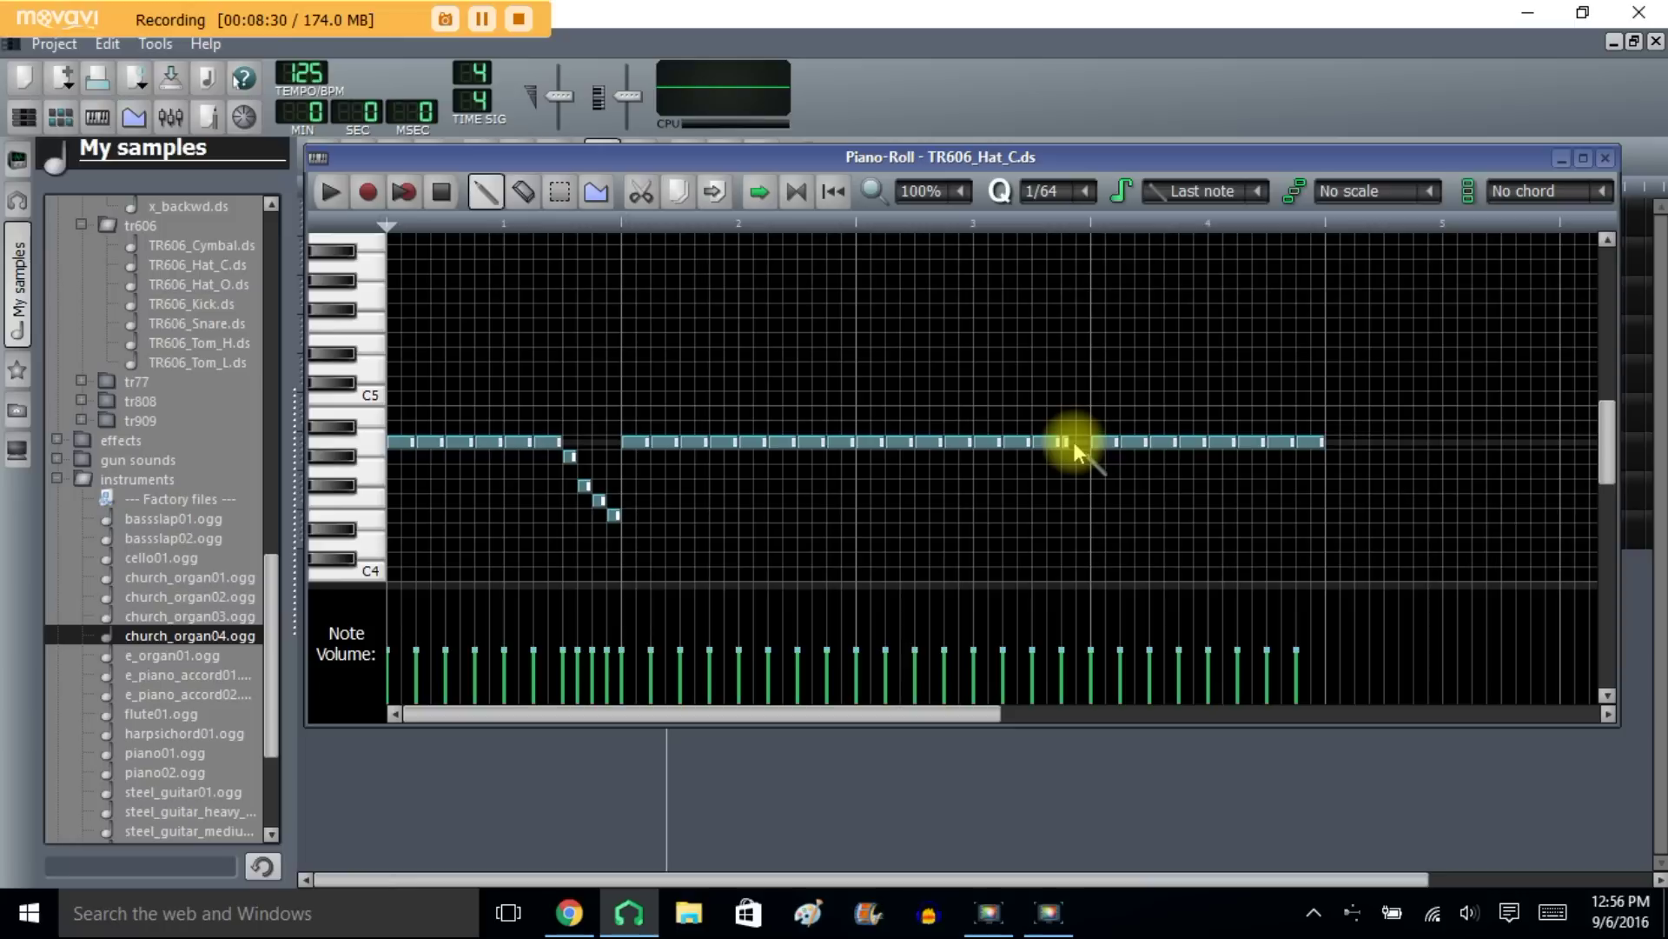
# Step: Fill beat four of bar three with eight thirty-second notes, descending from G#4 to F4 and rising back to G#4, and play the pattern
pyautogui.moveTo(1068, 444); pyautogui.dragTo(1036, 459)
pyautogui.click(1041, 469)
pyautogui.click(1051, 483)
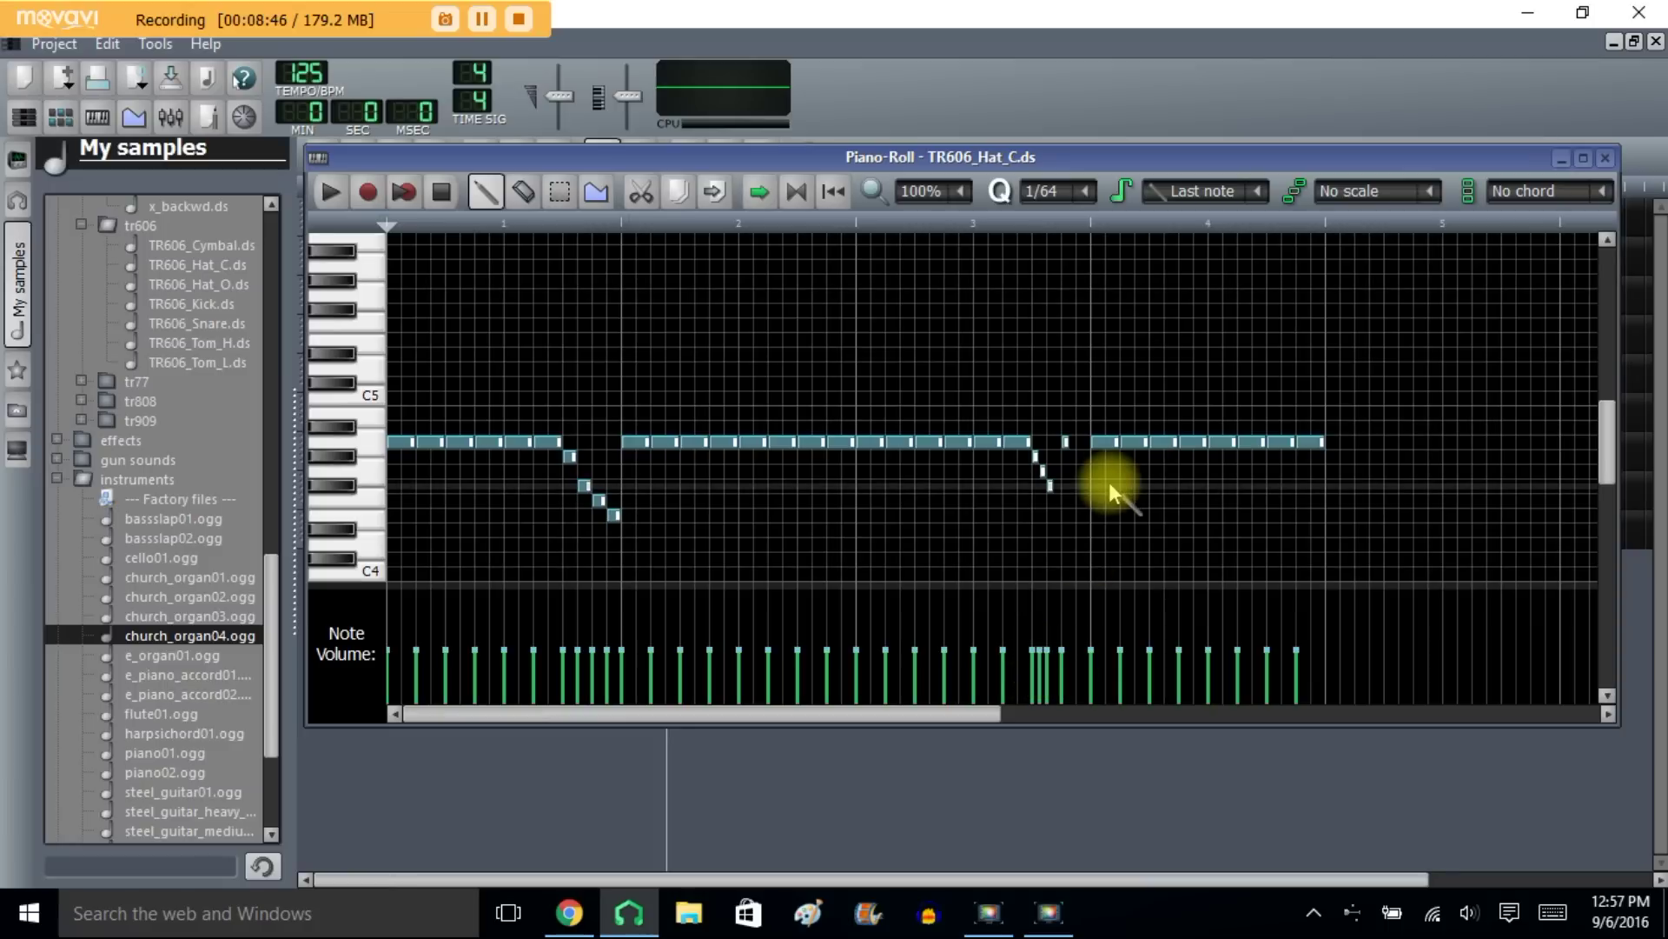
pyautogui.moveTo(1064, 445); pyautogui.dragTo(1051, 503)
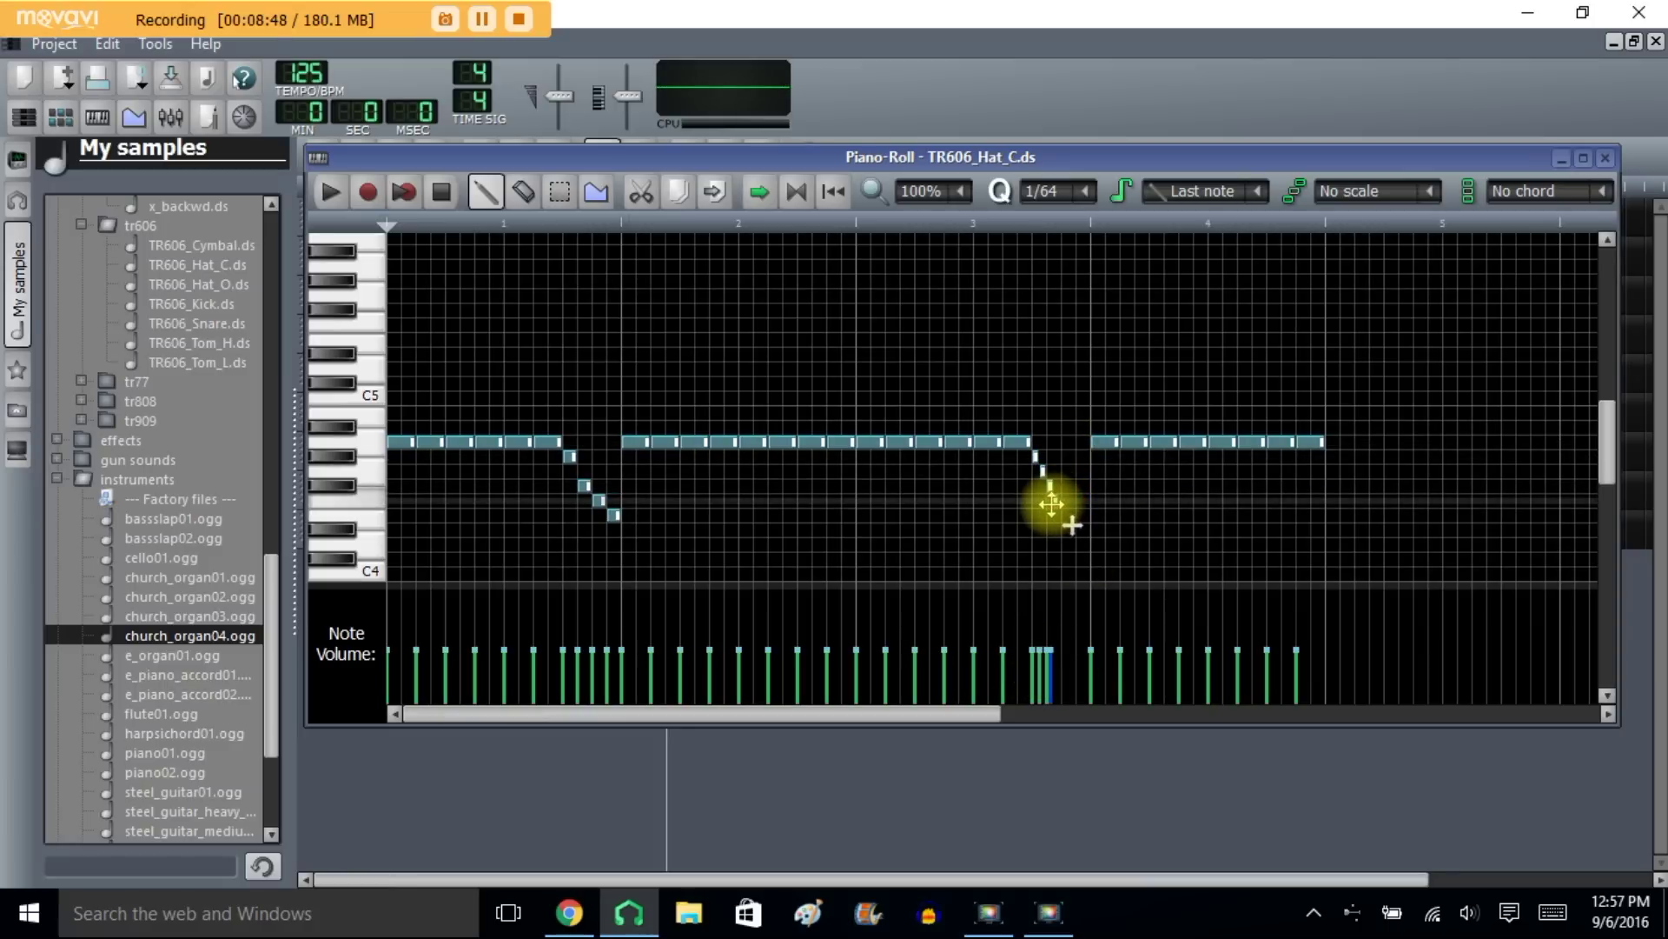
pyautogui.click(1064, 498)
pyautogui.click(1071, 486)
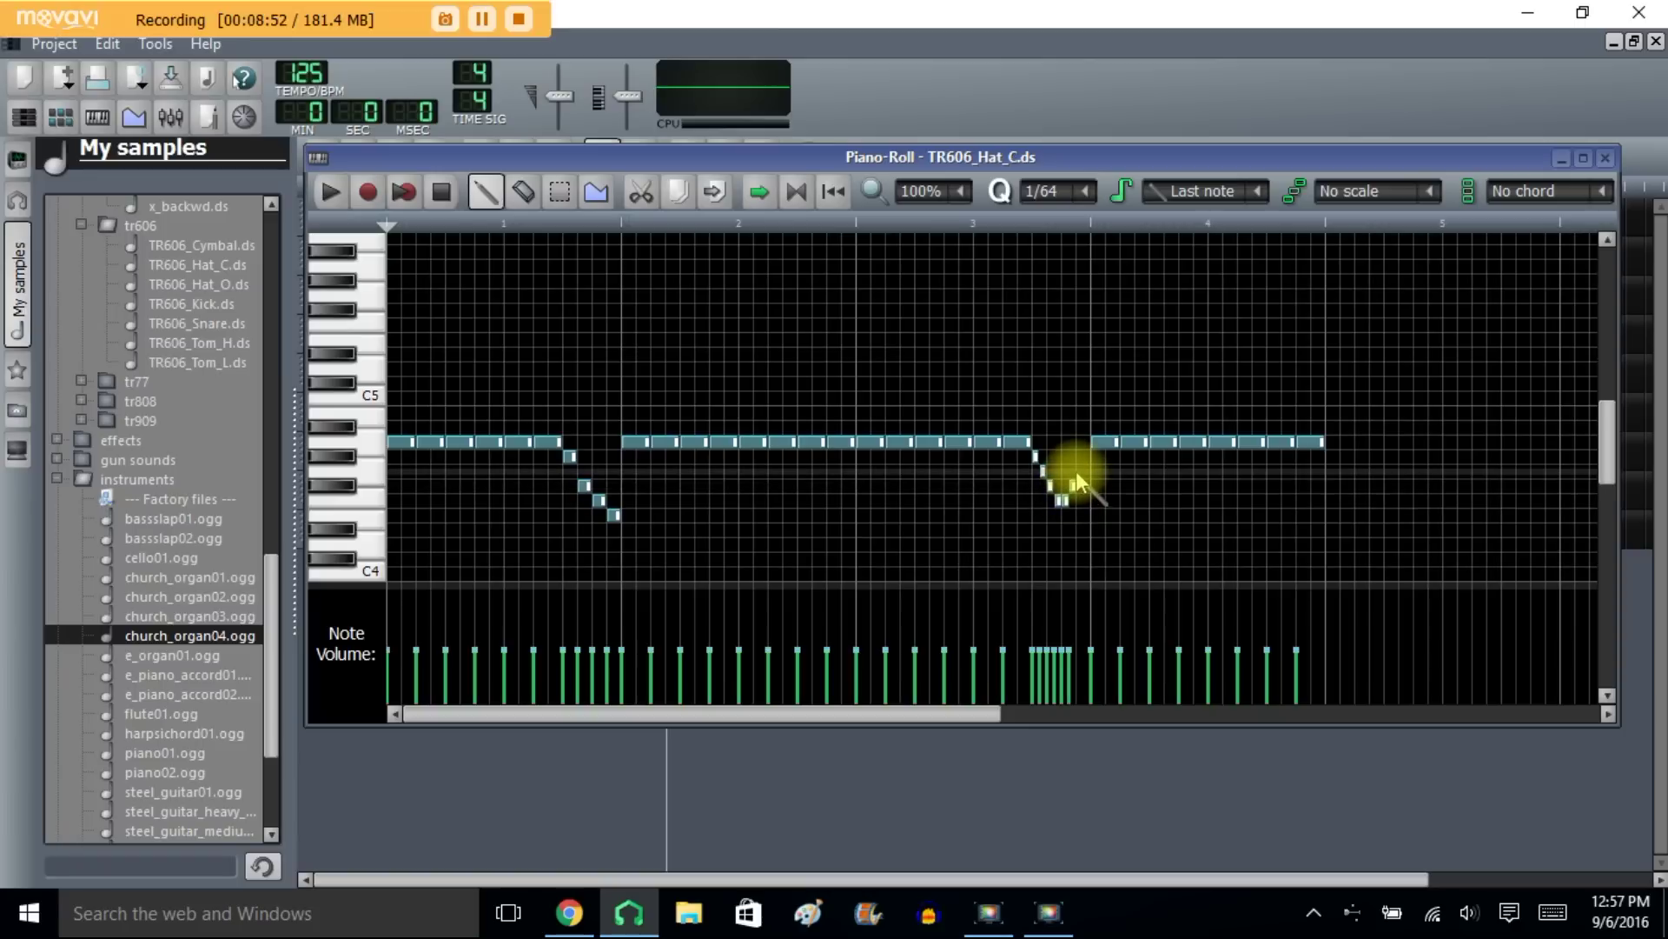
pyautogui.click(1080, 470)
pyautogui.click(1082, 455)
pyautogui.click(1082, 454)
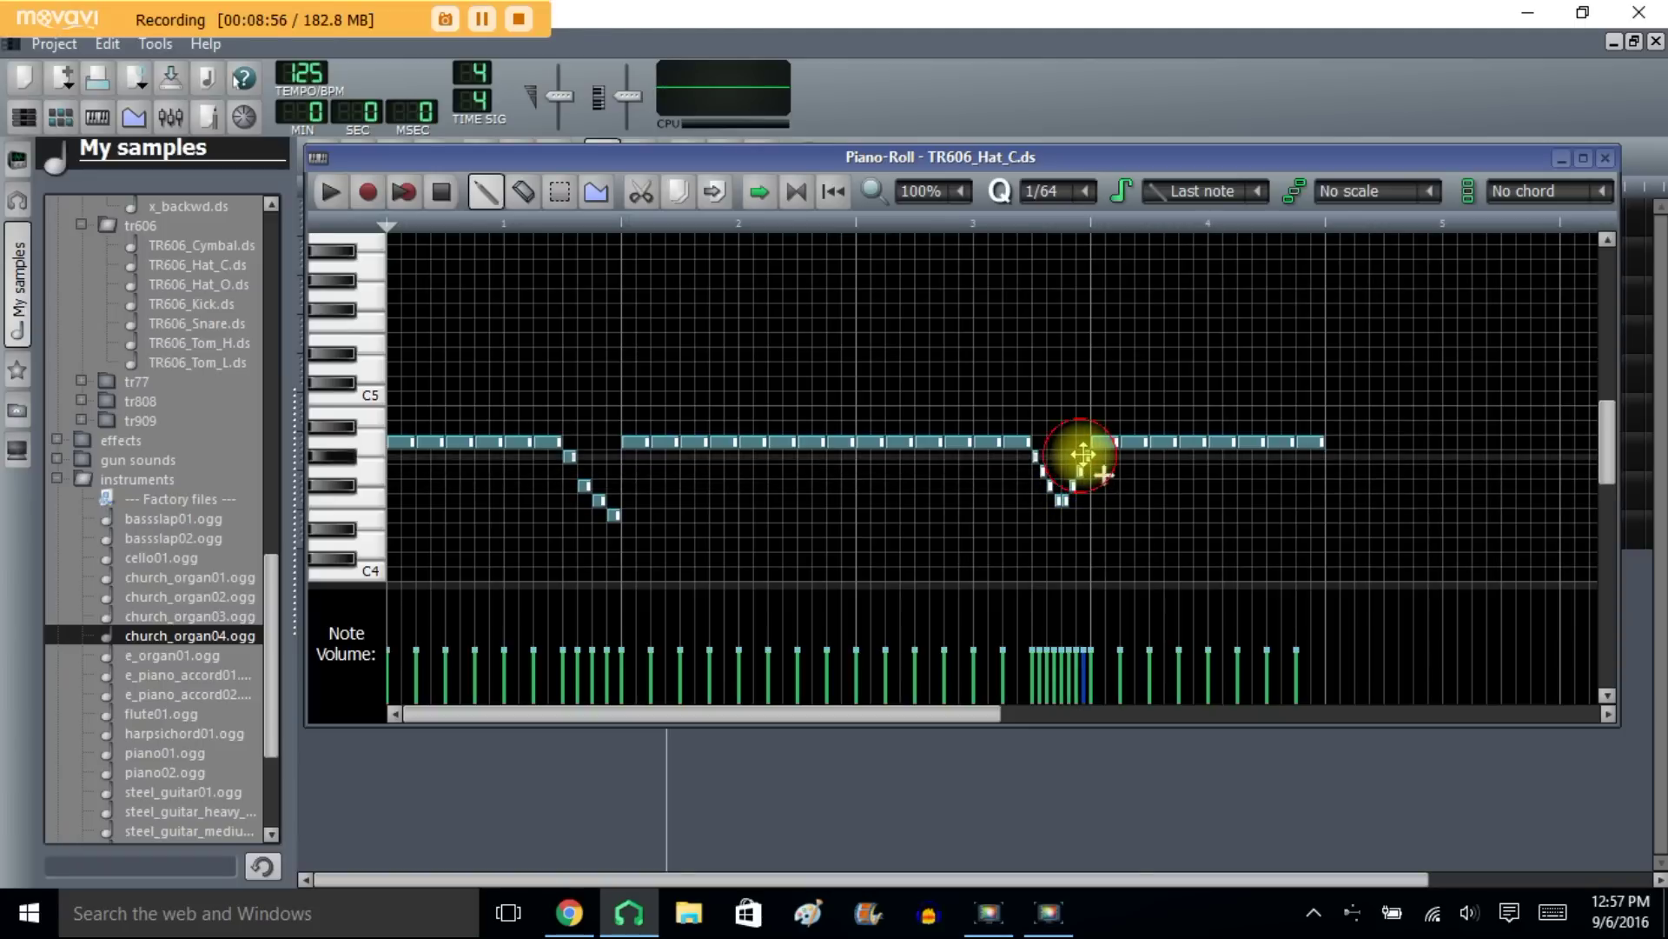
pyautogui.click(343, 205)
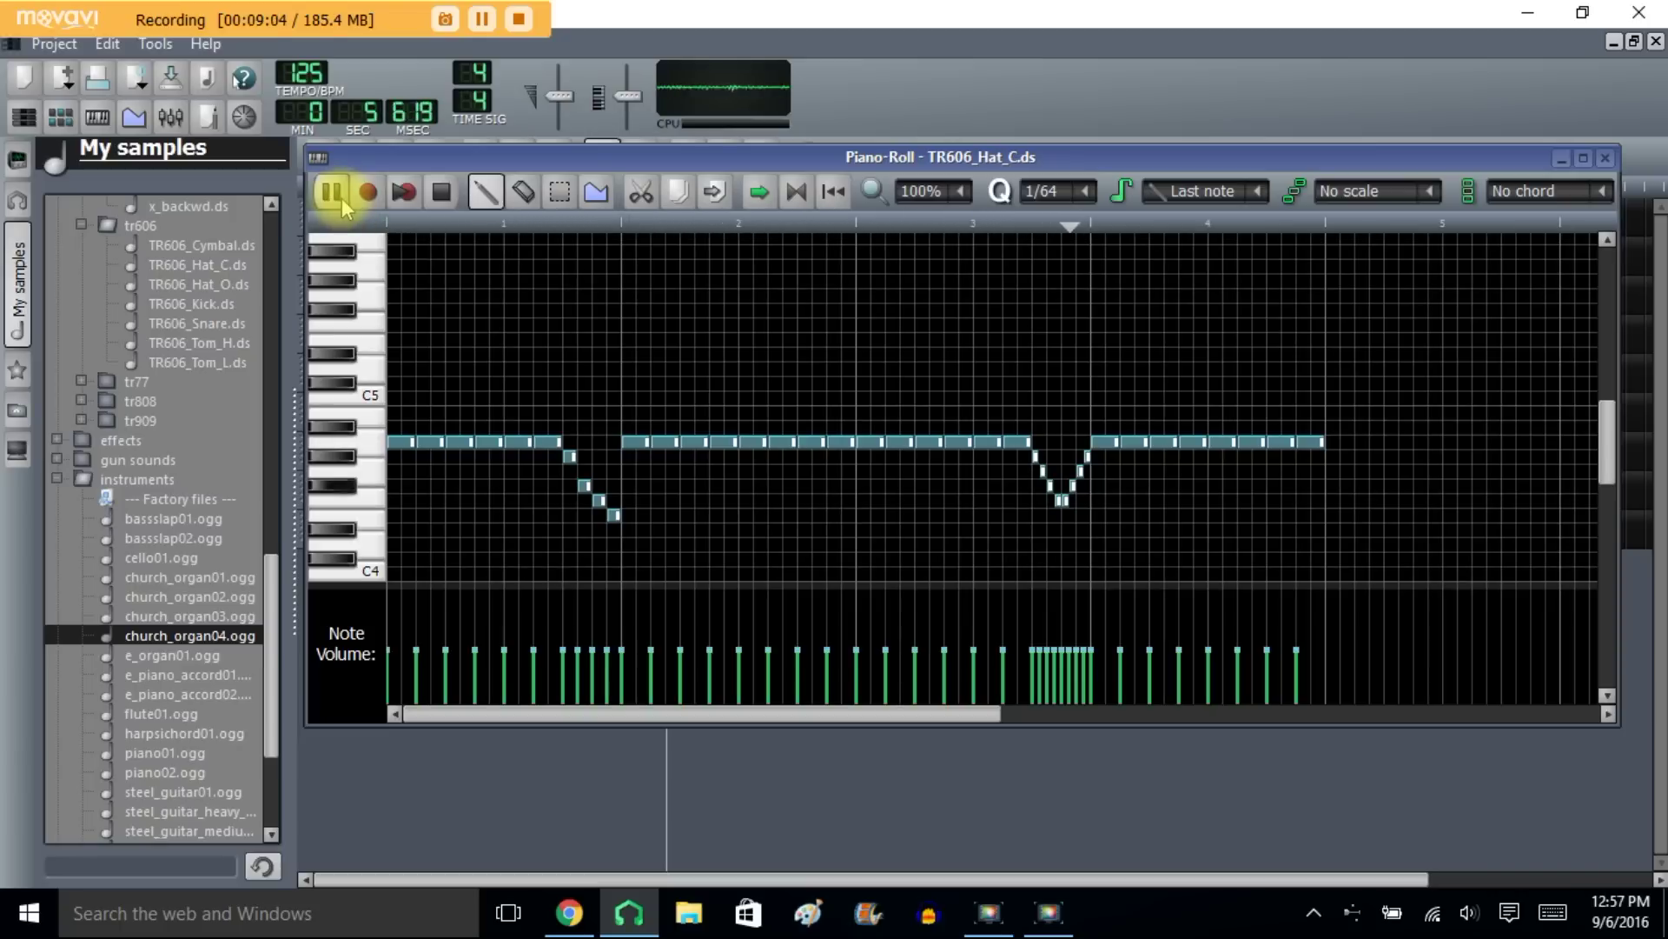
pyautogui.click(441, 191)
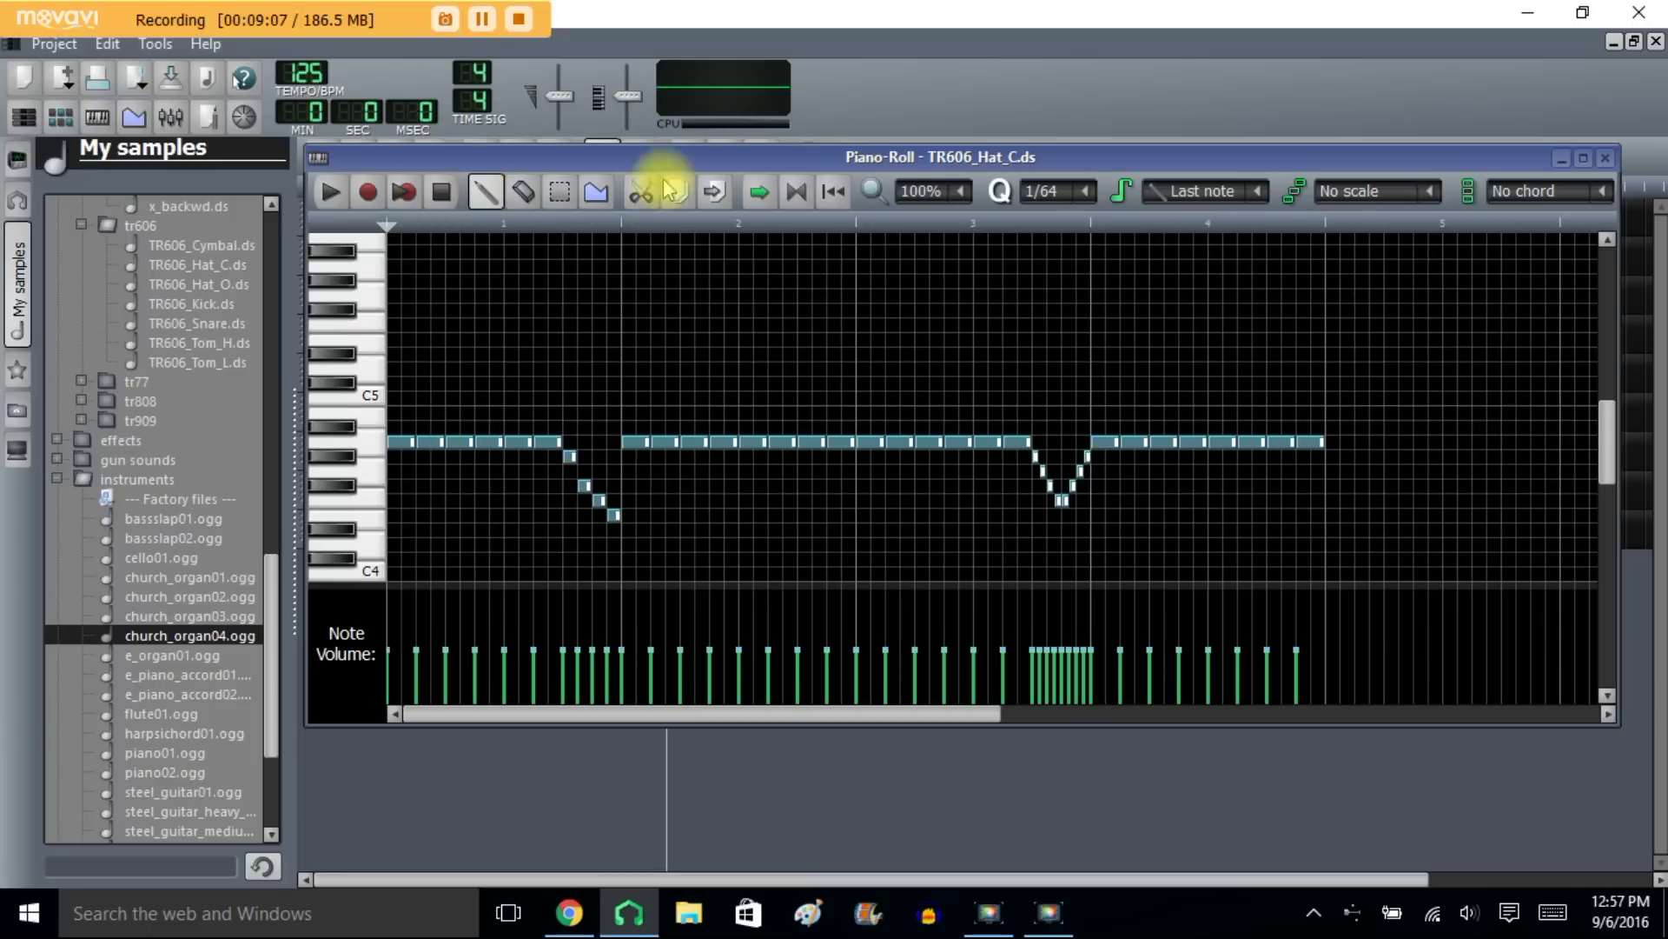
pyautogui.click(1606, 157)
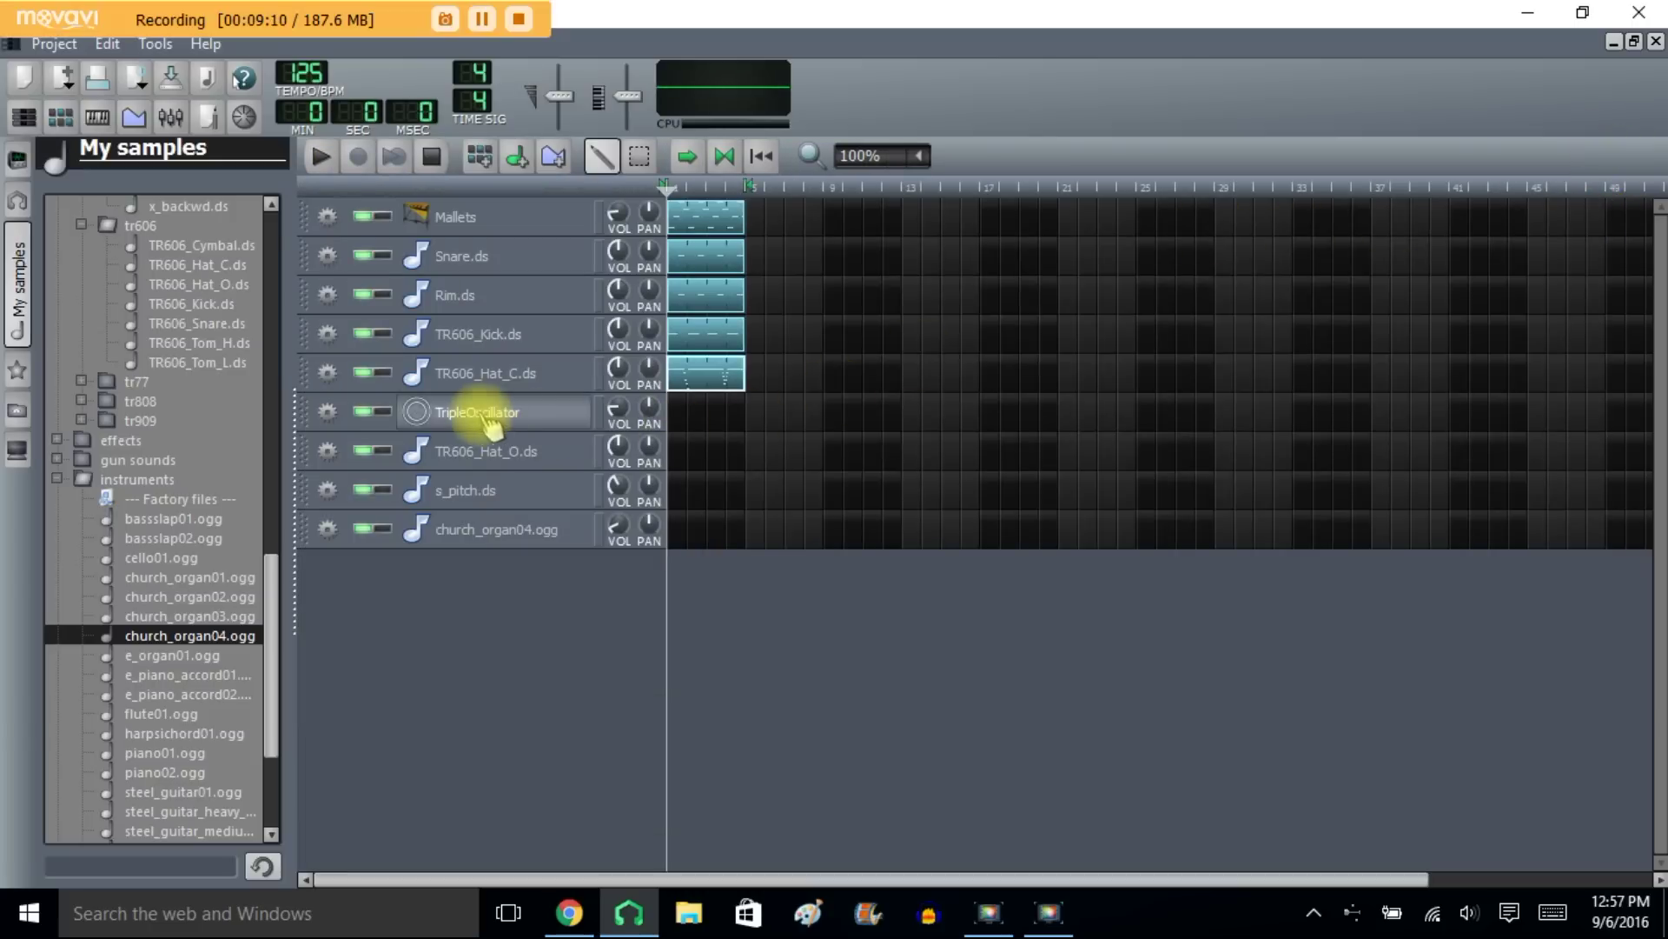
# Step: Open the first TR606_Hat_O.ds pattern in the piano roll and set its quantization to 1/16
pyautogui.doubleClick(676, 452)
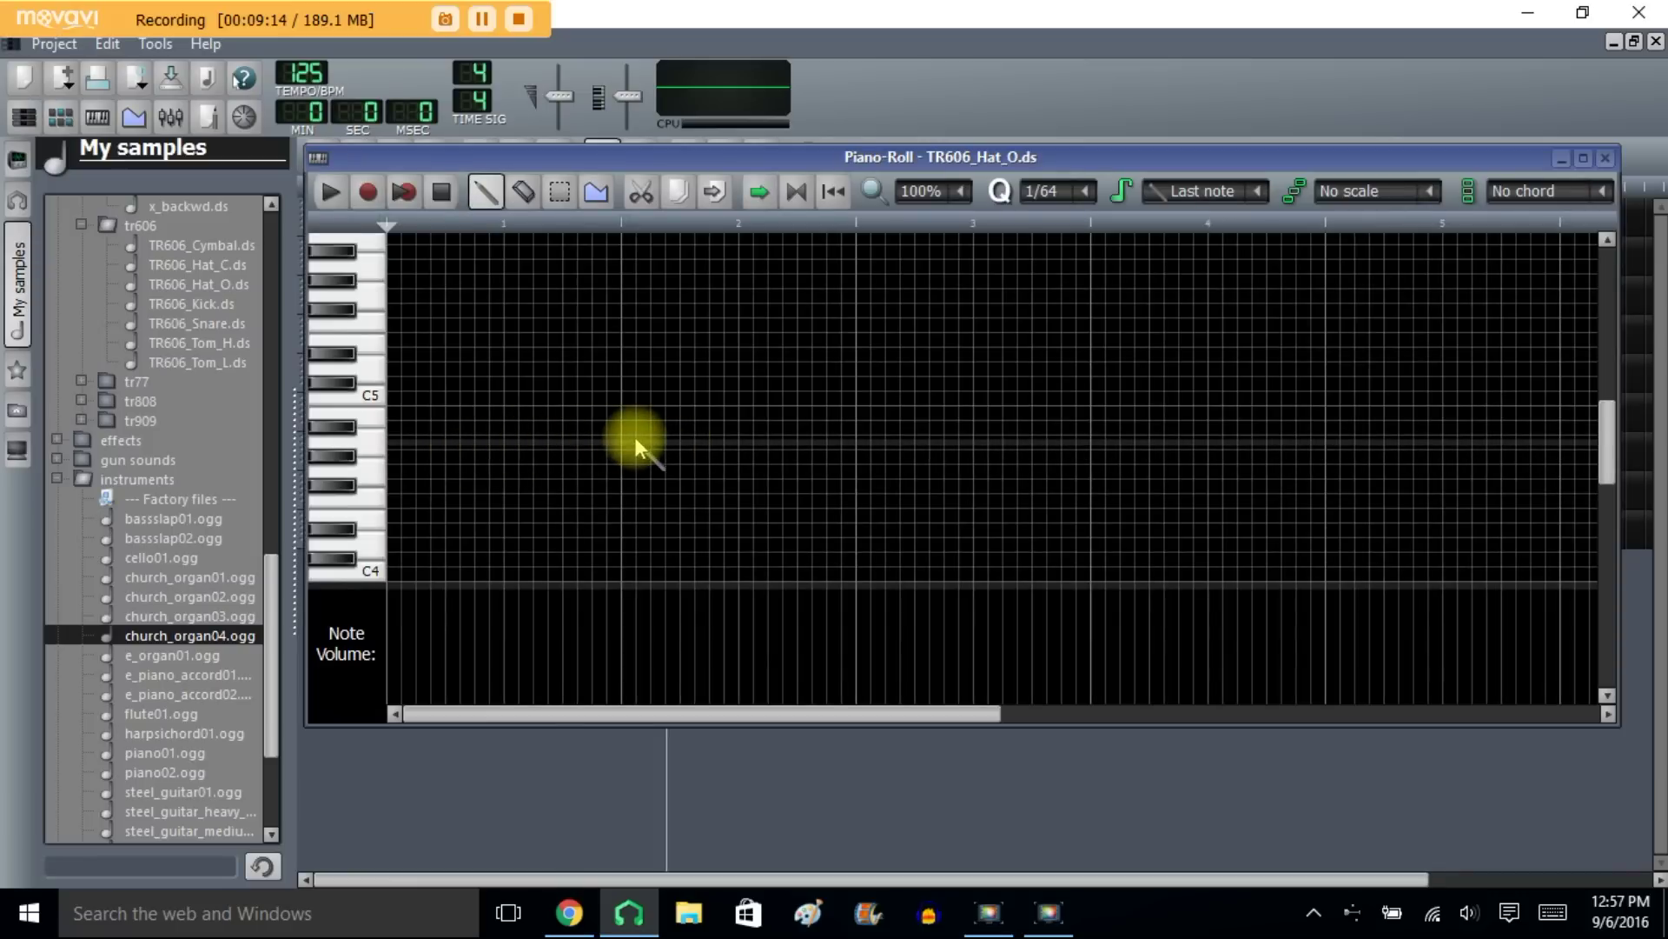
pyautogui.click(1090, 192)
pyautogui.click(1080, 361)
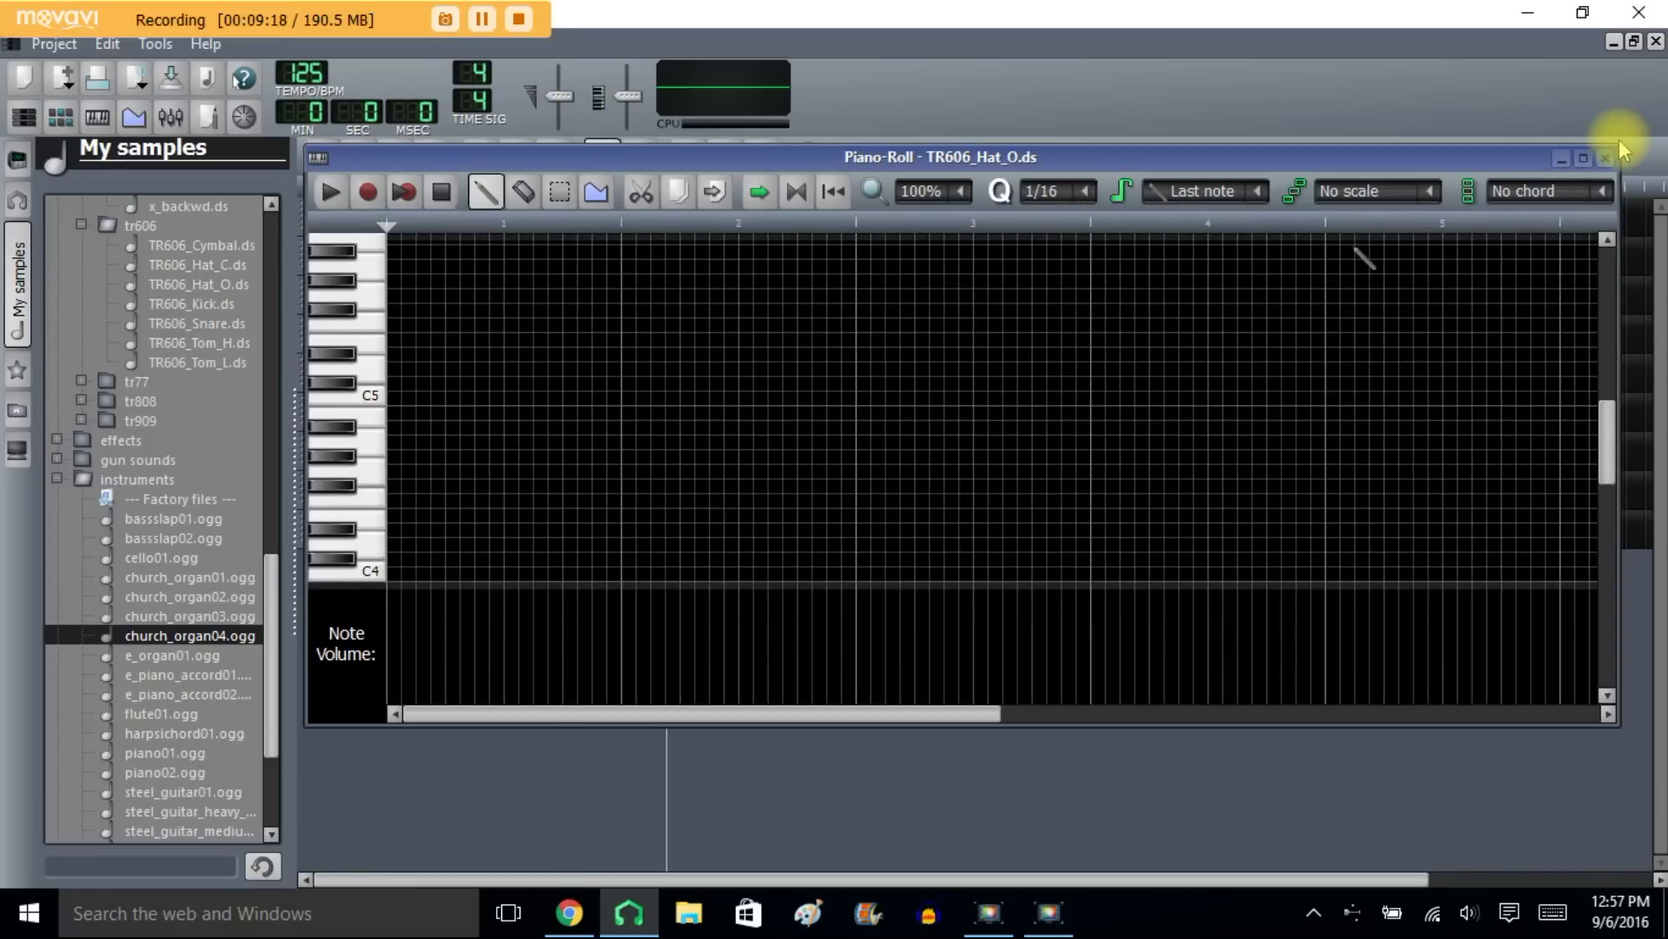
# Step: Check the note placement in the Snare.ds pattern
pyautogui.click(1605, 158)
pyautogui.doubleClick(692, 259)
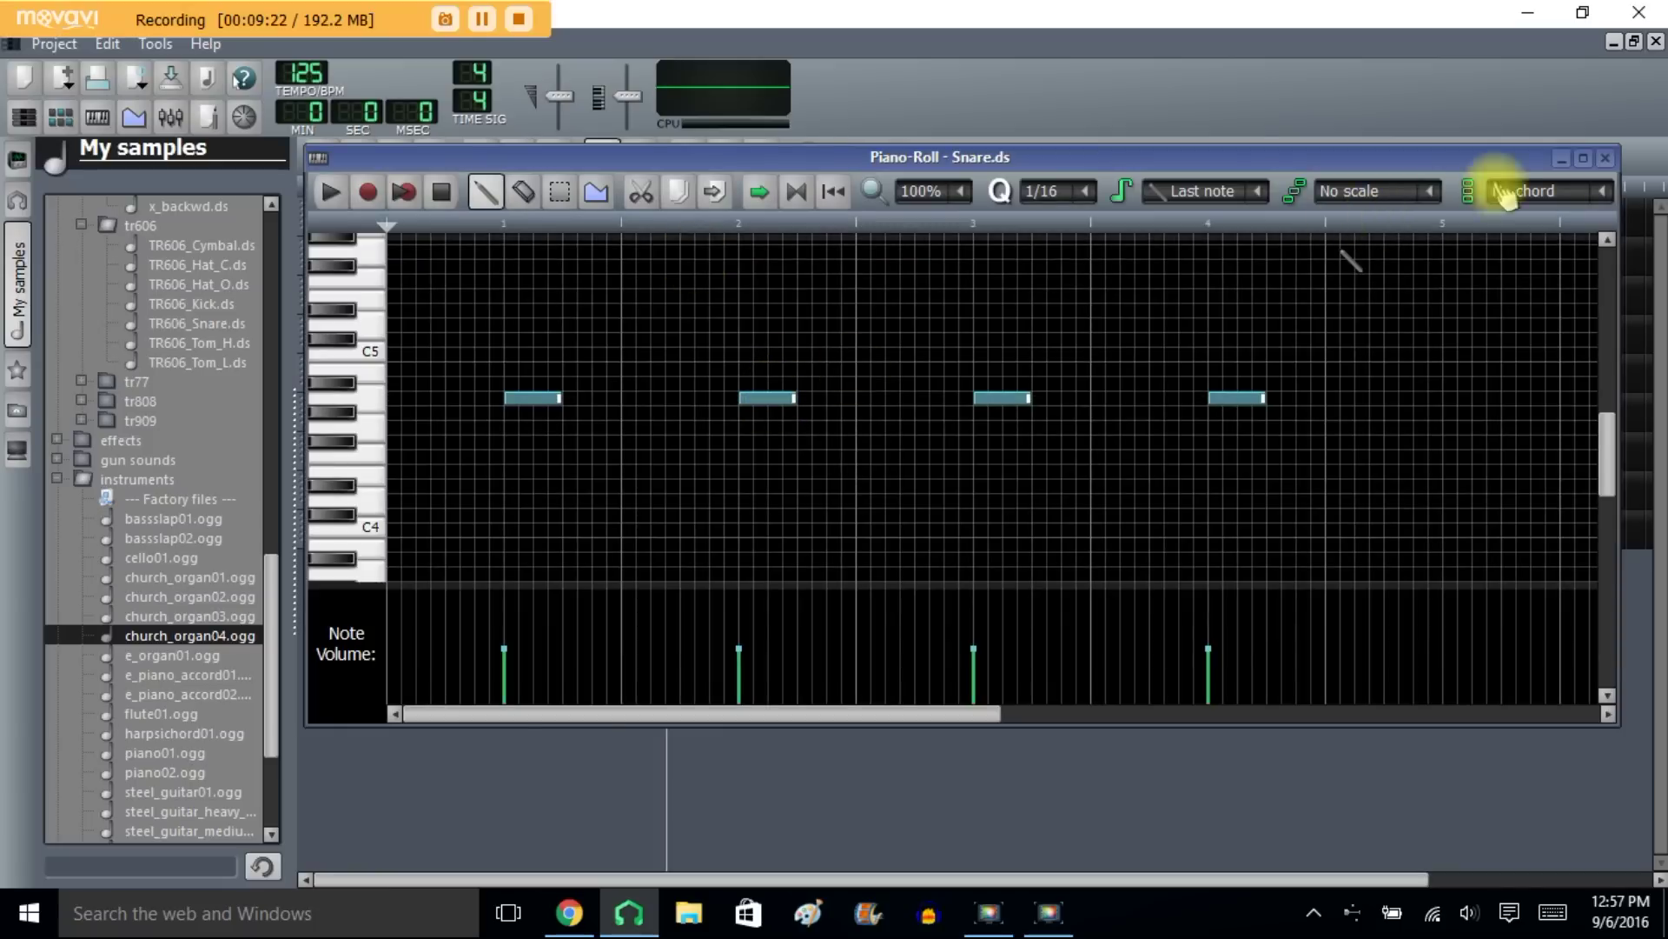
pyautogui.click(1605, 158)
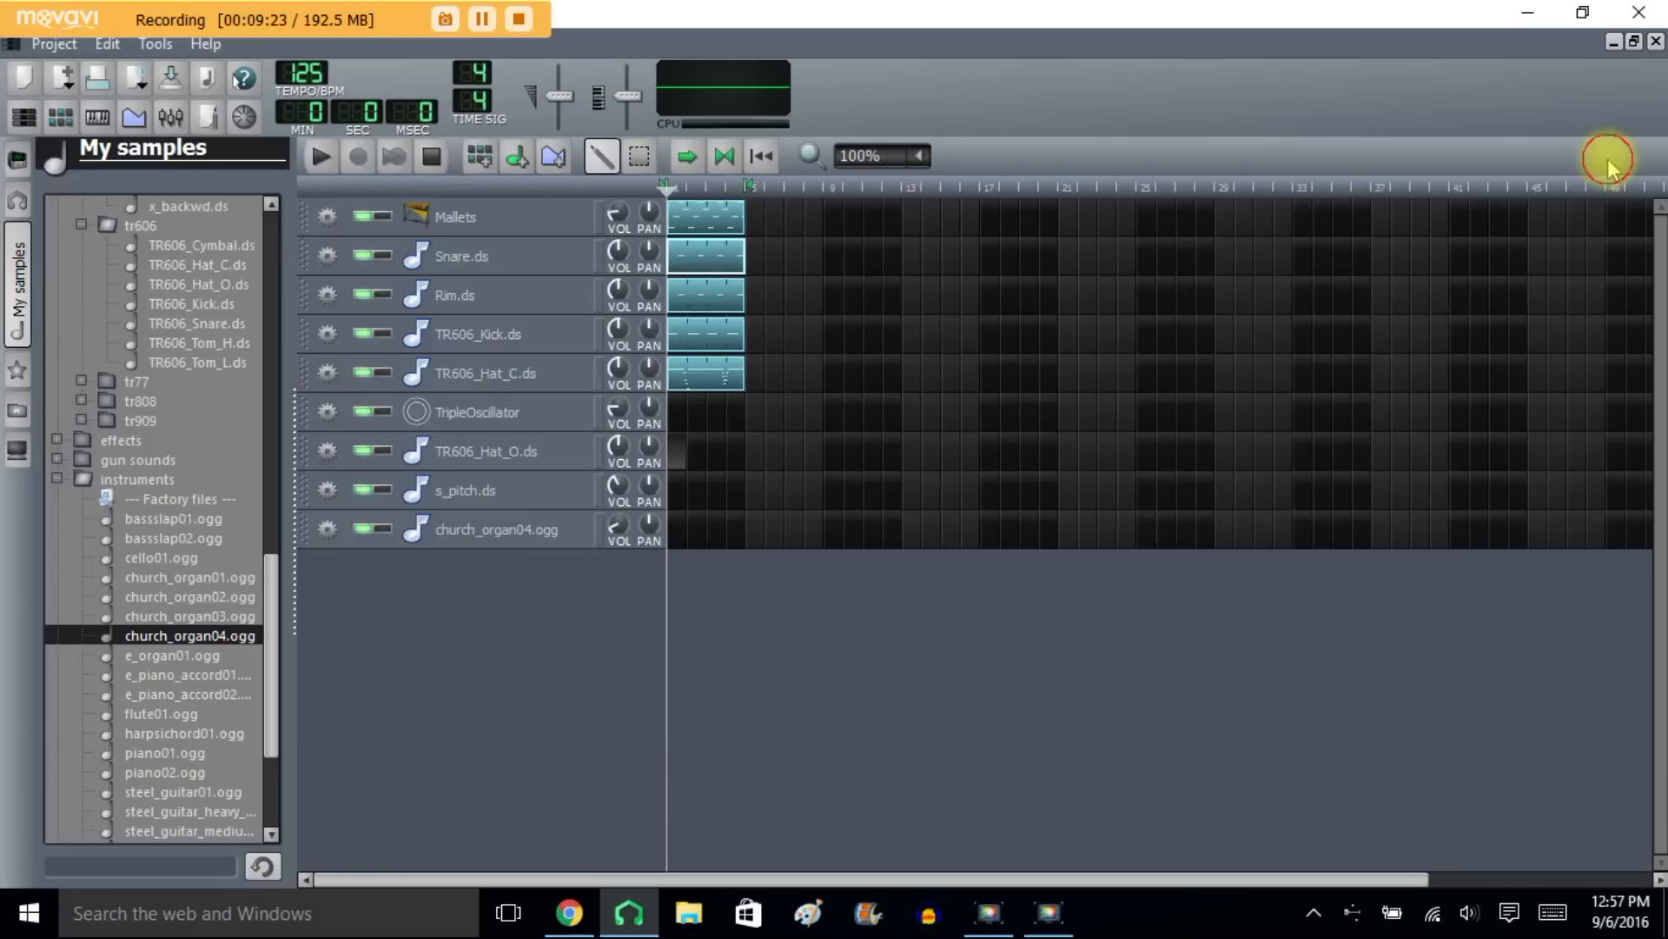
# Step: Add an A4 half note at the start of bars two and four in the TR606_Hat_O.ds pattern
pyautogui.doubleClick(687, 440)
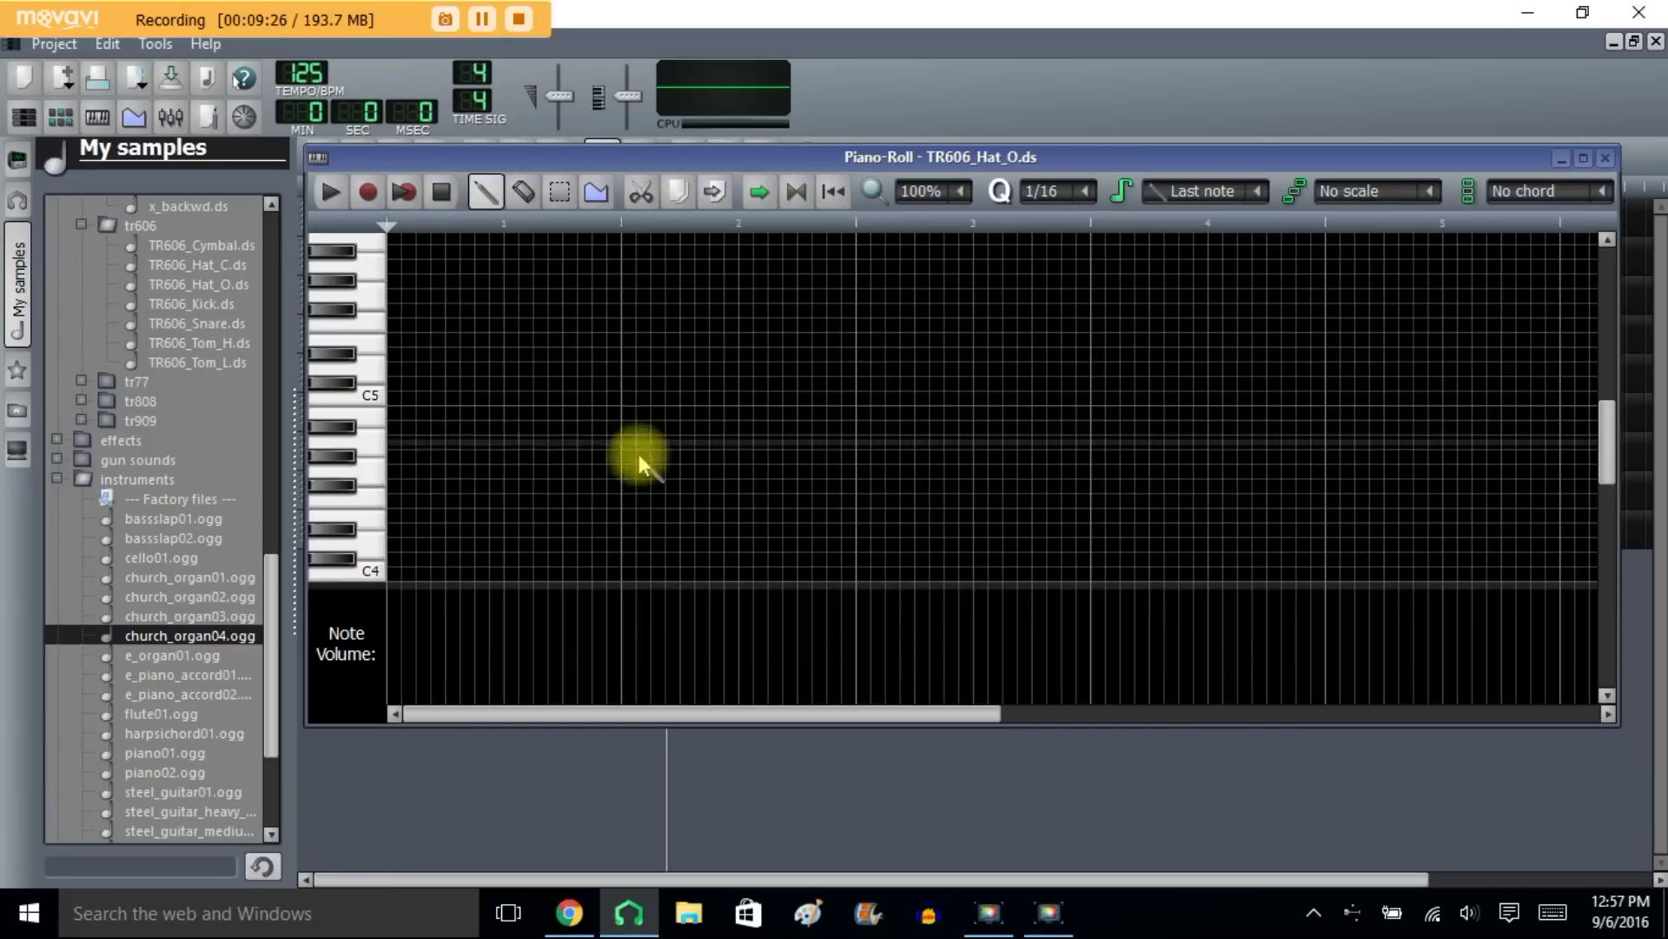
pyautogui.moveTo(628, 443); pyautogui.dragTo(737, 443)
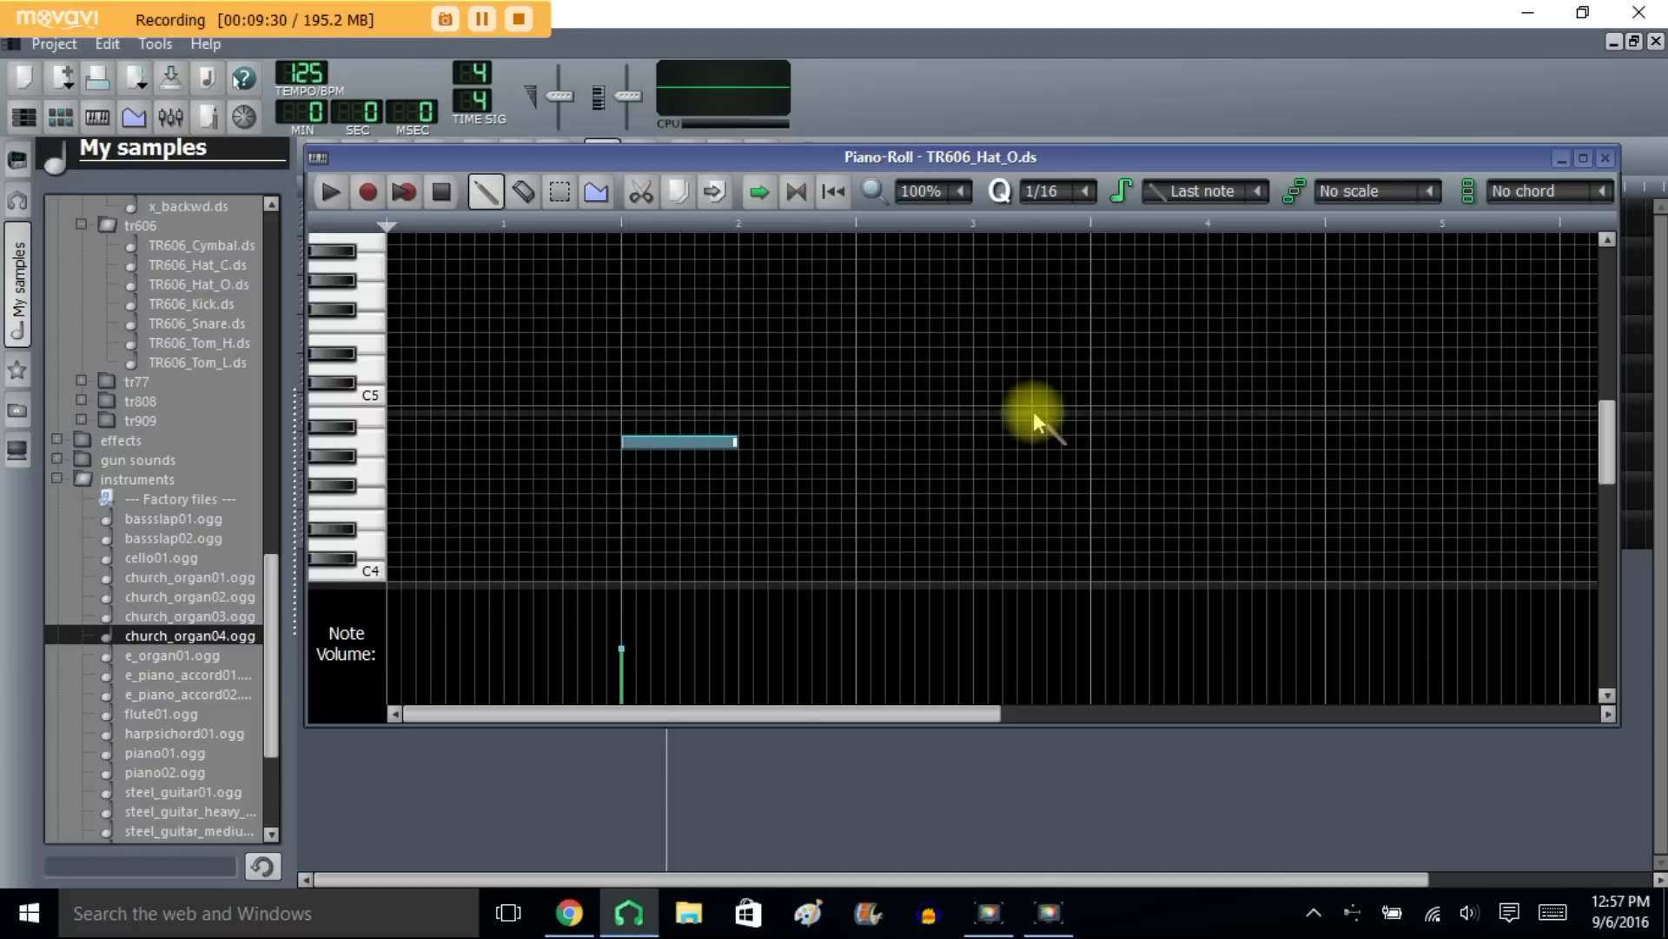
pyautogui.click(1097, 440)
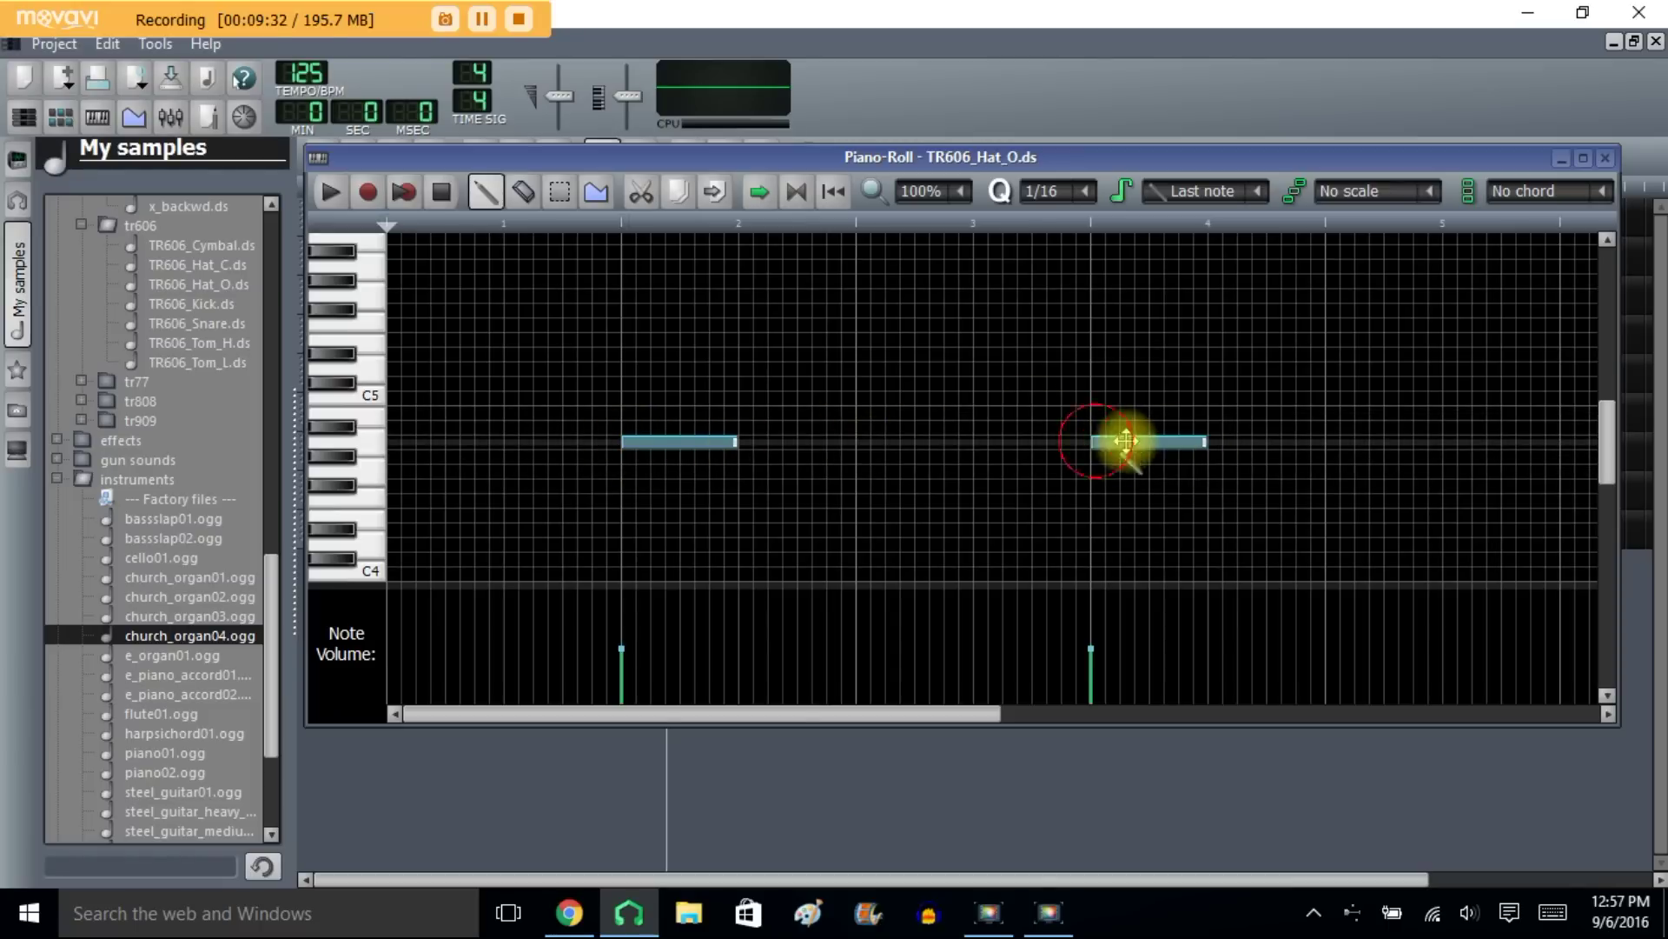
pyautogui.click(1608, 158)
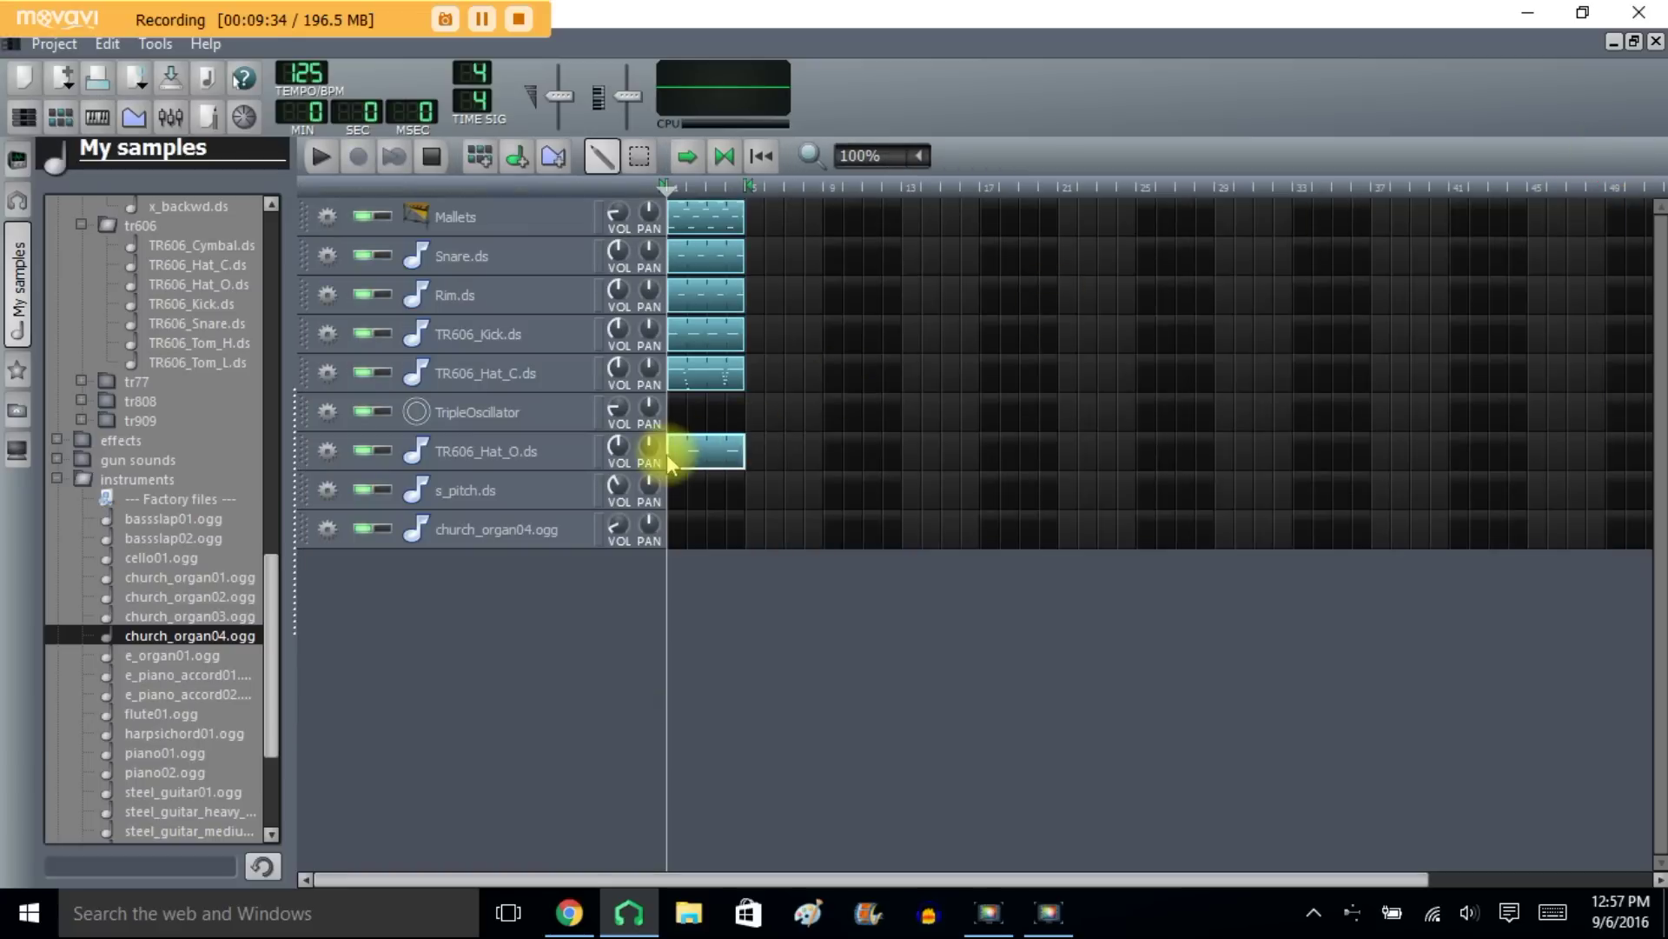
# Step: Inspect the TR606_Hat_O.ds pattern and its effects chain, and play the whole song
pyautogui.doubleClick(701, 454)
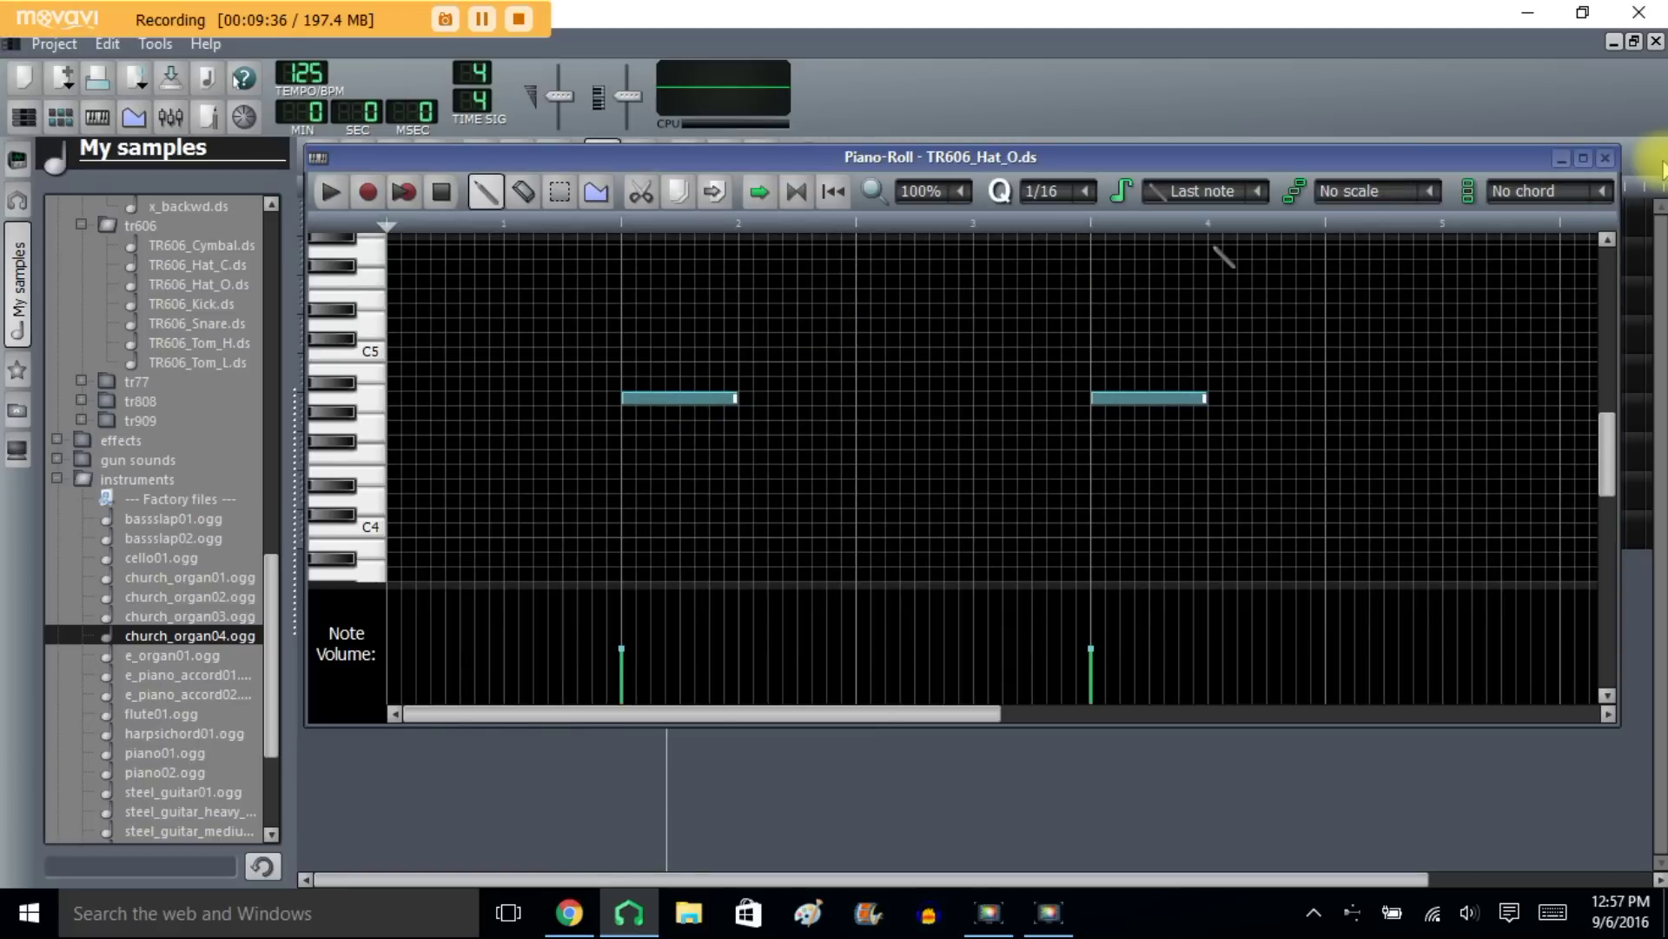
pyautogui.click(1606, 160)
pyautogui.click(484, 455)
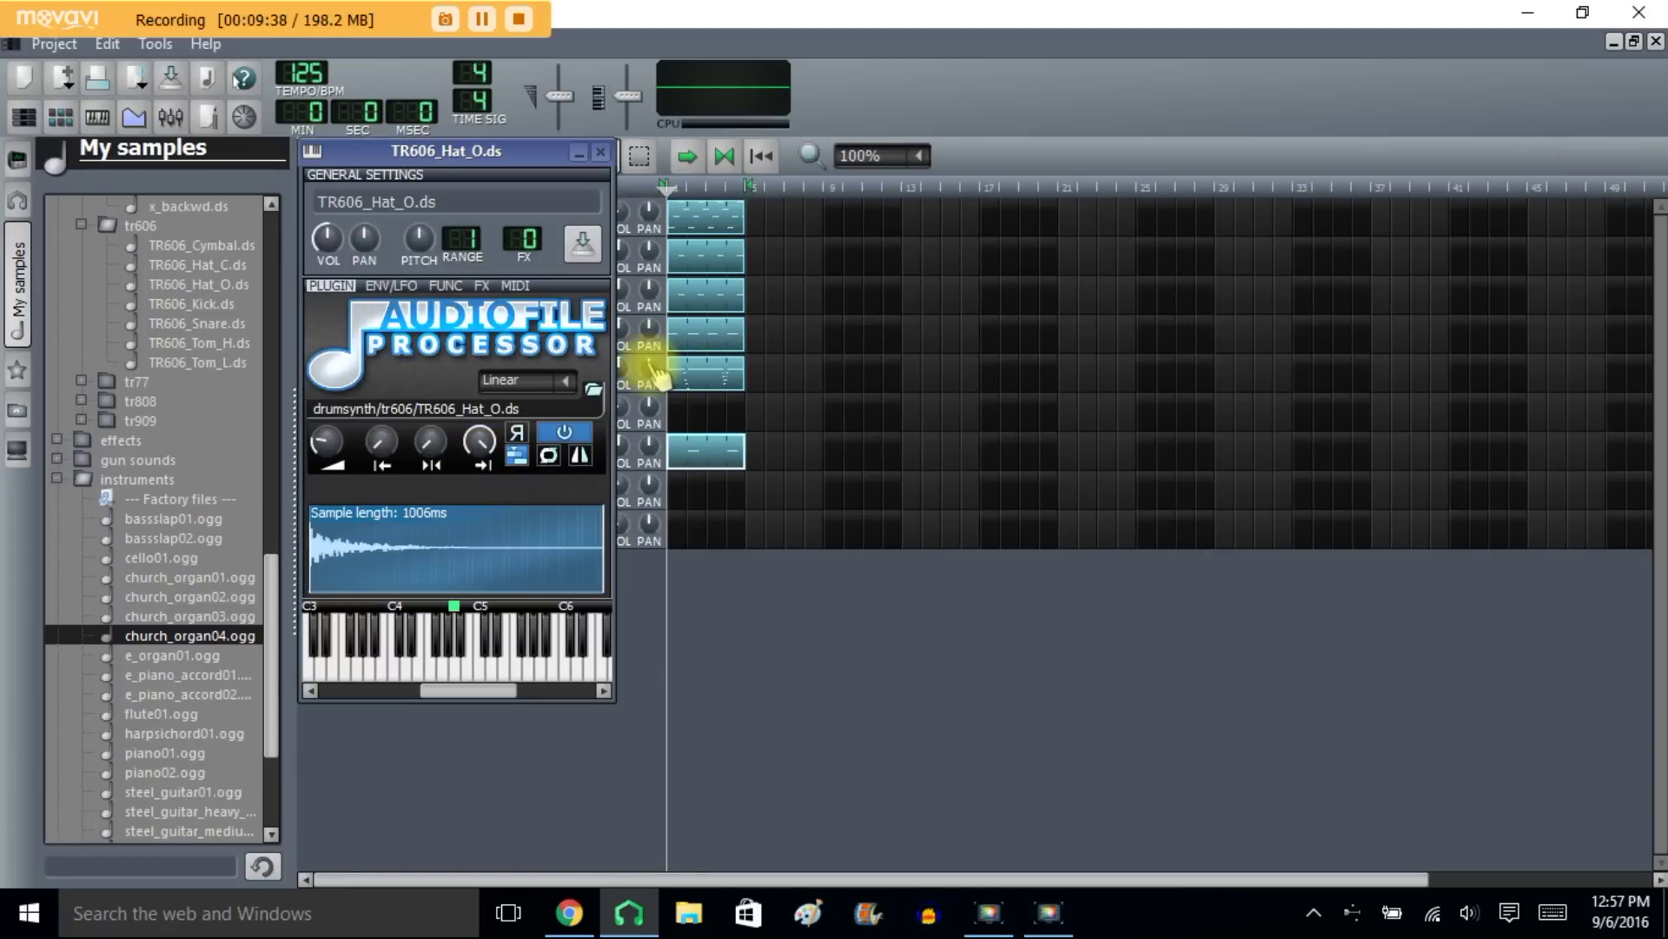
pyautogui.click(481, 287)
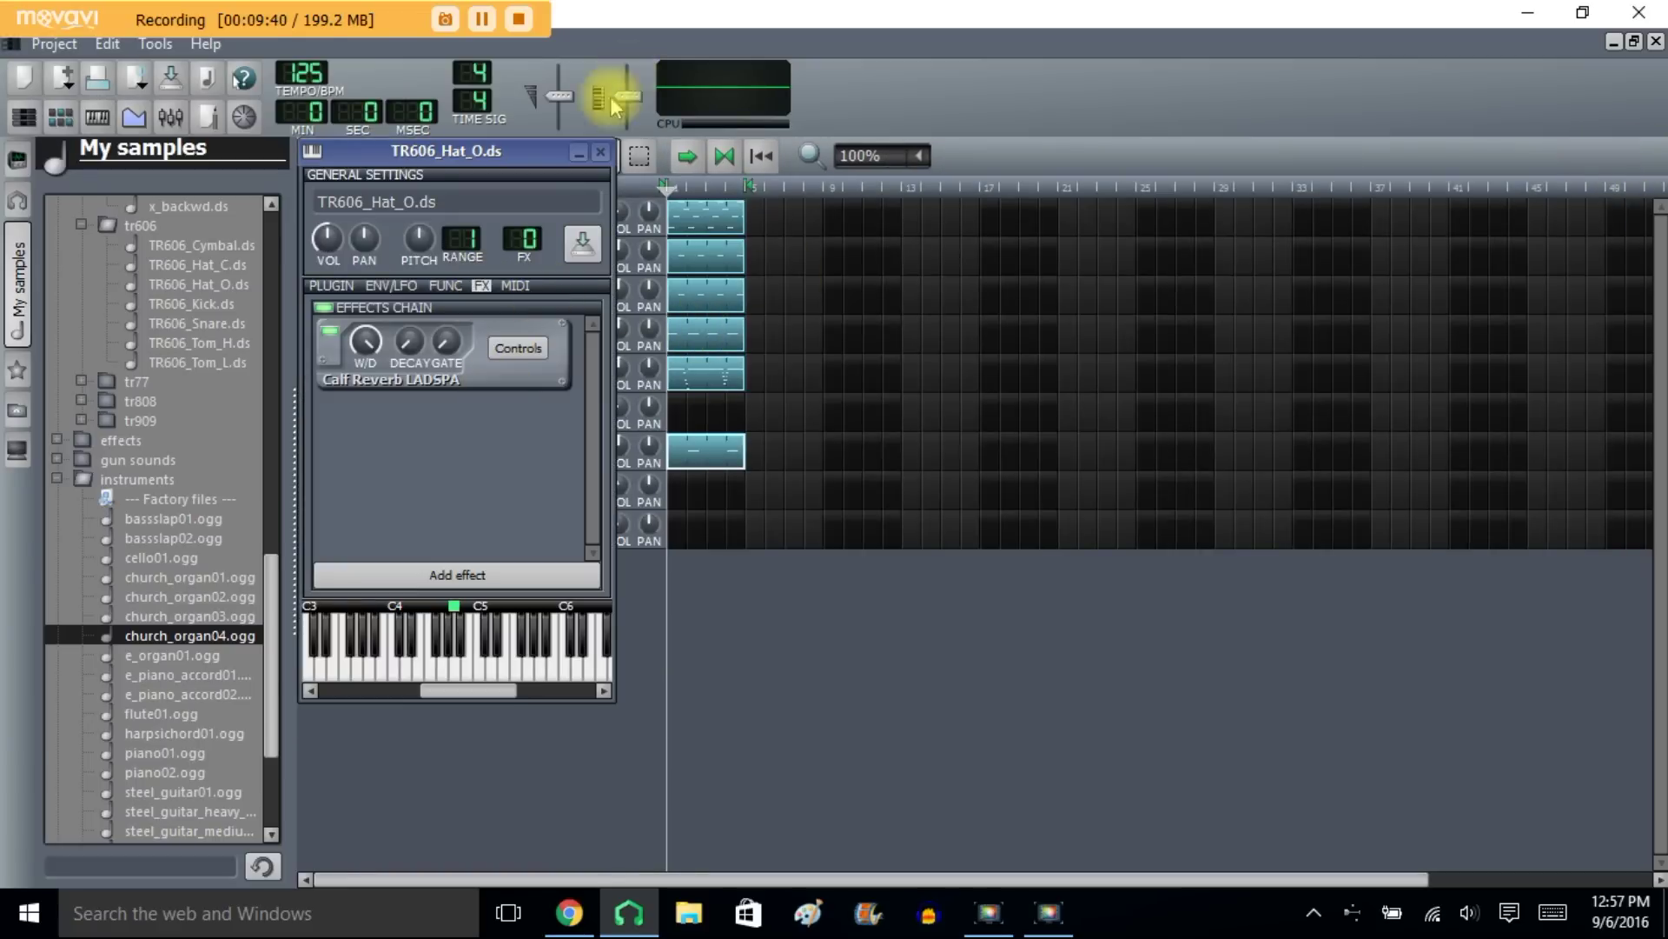
pyautogui.click(599, 155)
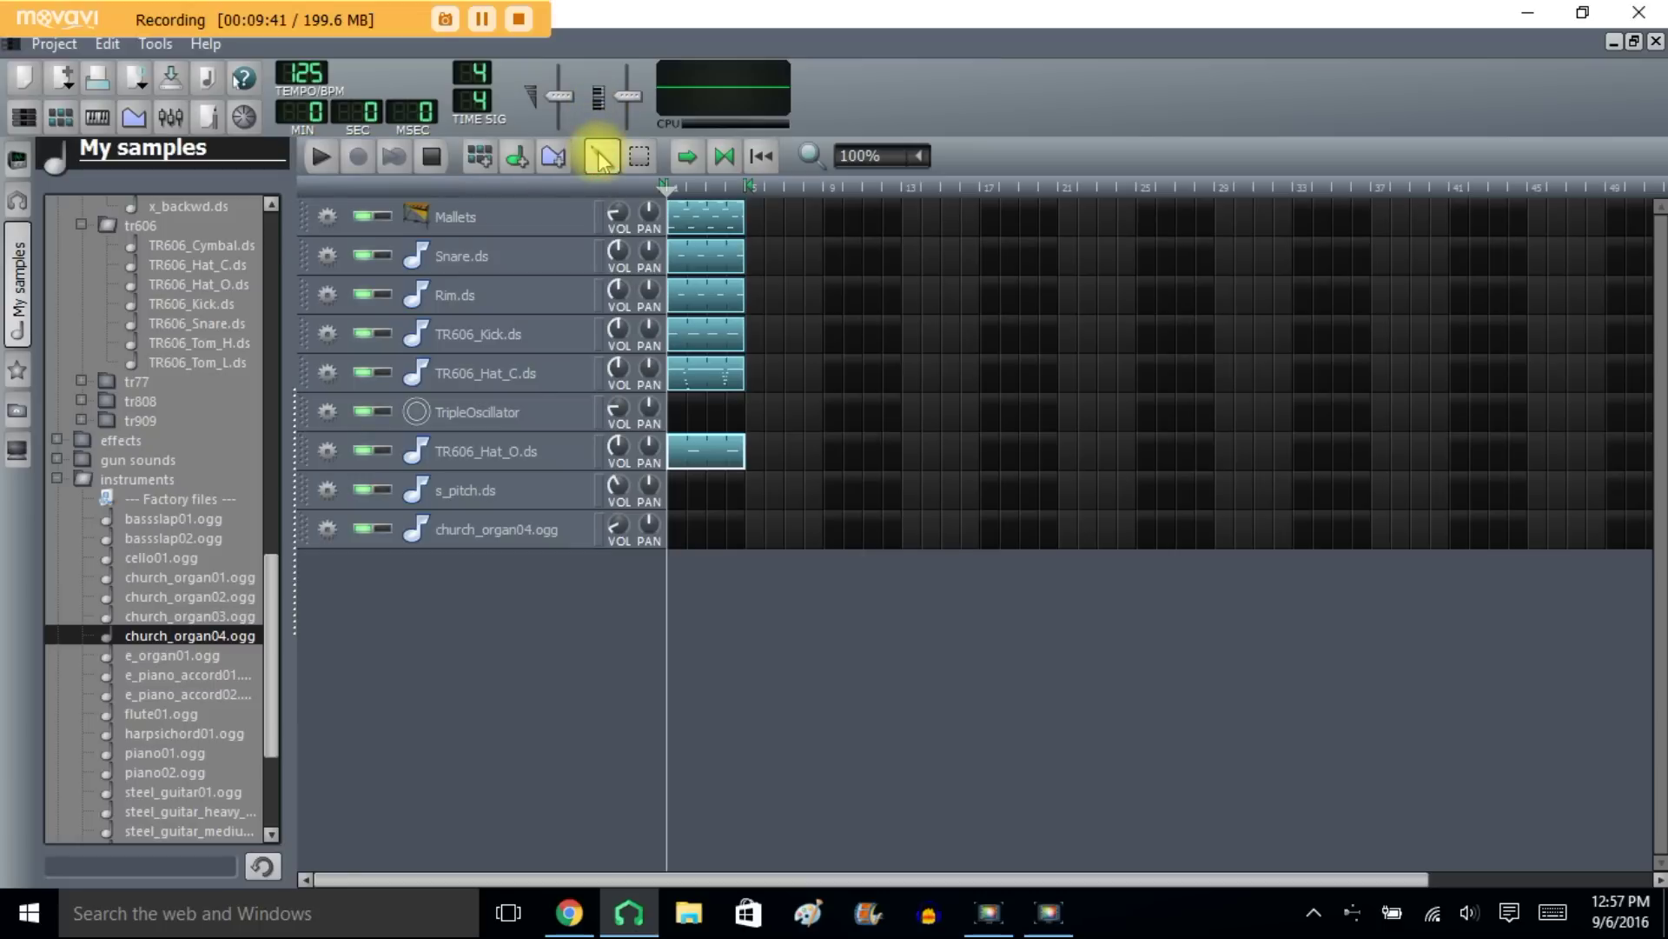
pyautogui.click(320, 159)
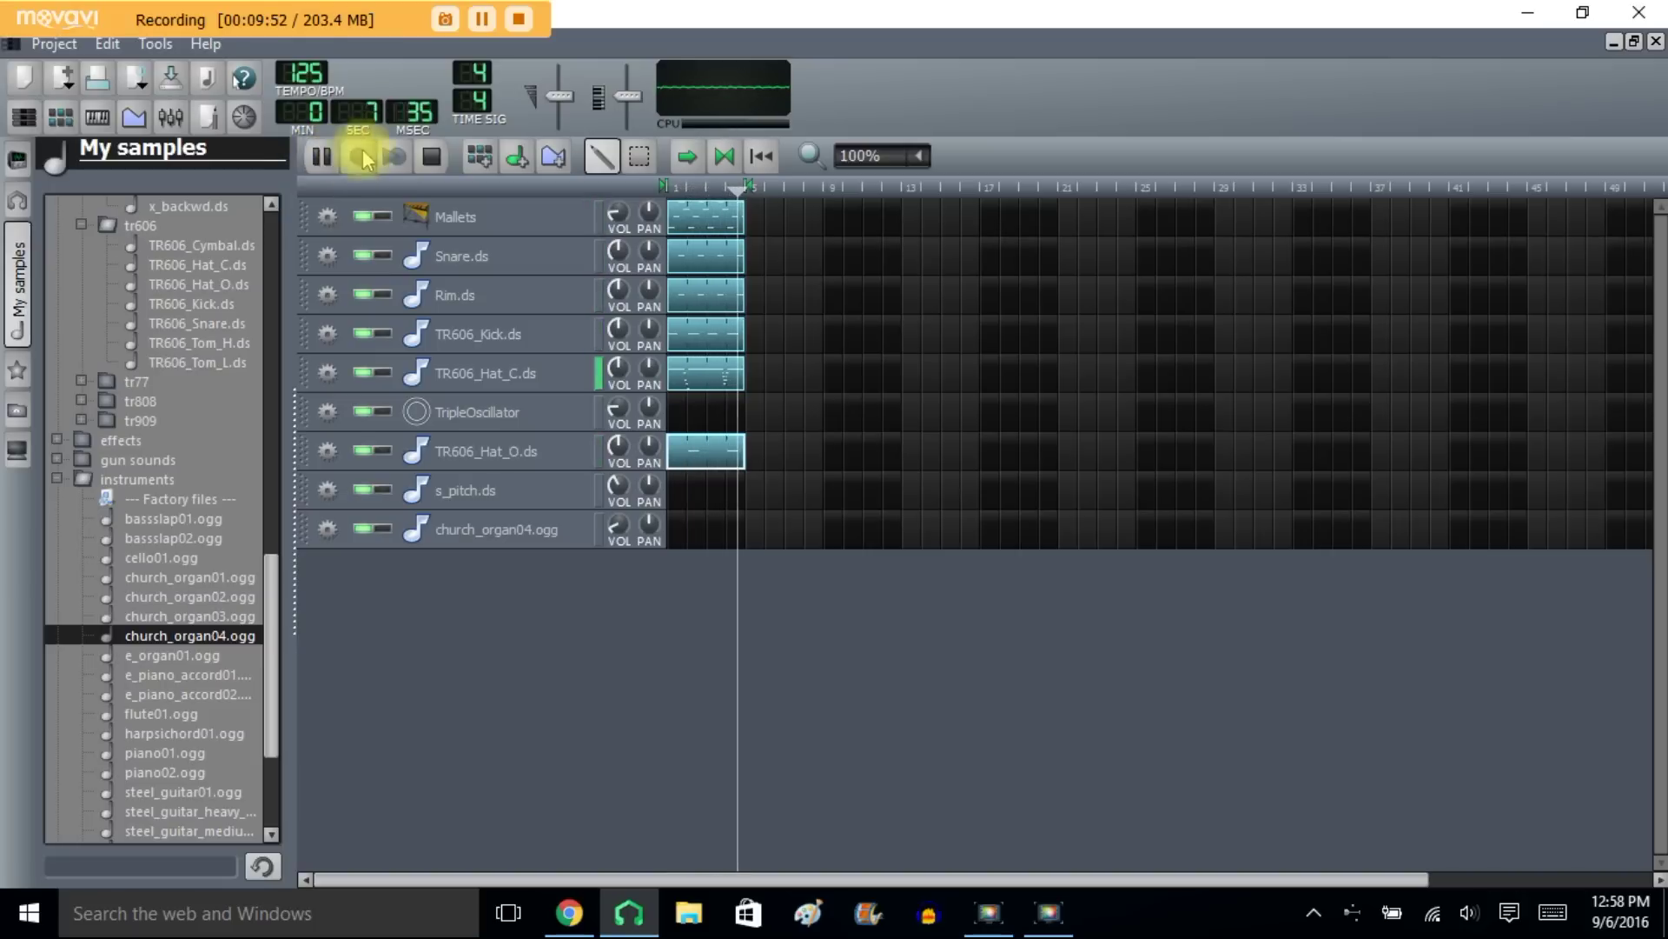
pyautogui.click(432, 157)
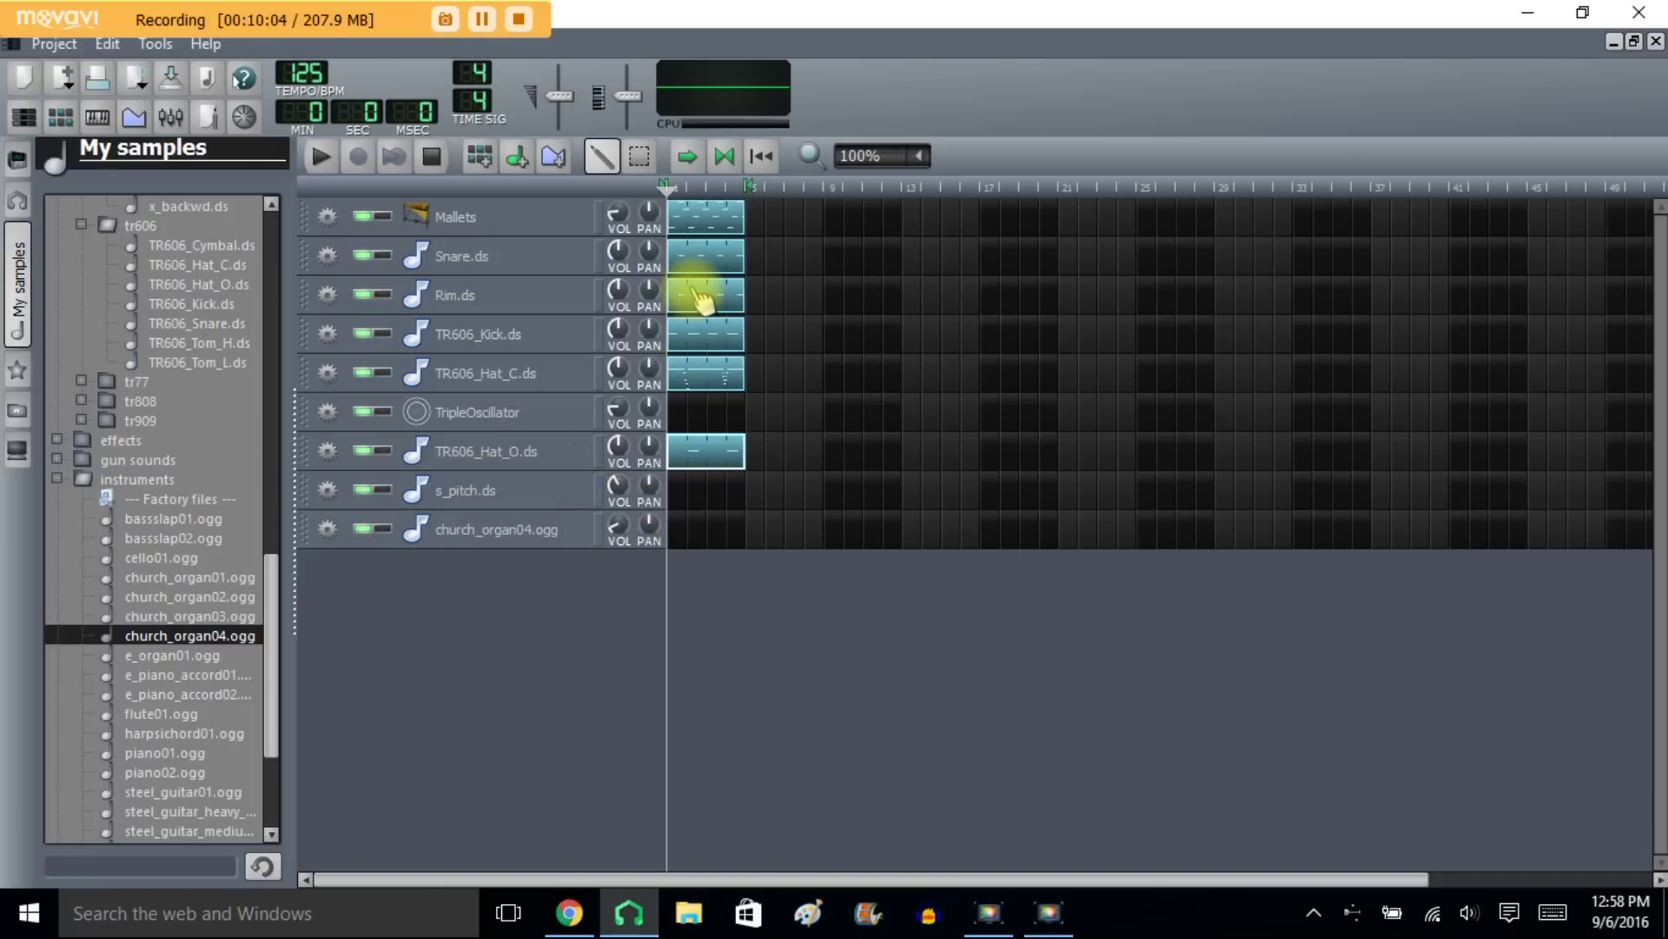
# Step: Copy the Rim.ds pattern and paste it into the first pattern of the s_pitch.ds track
pyautogui.rightClick(693, 291)
pyautogui.click(734, 415)
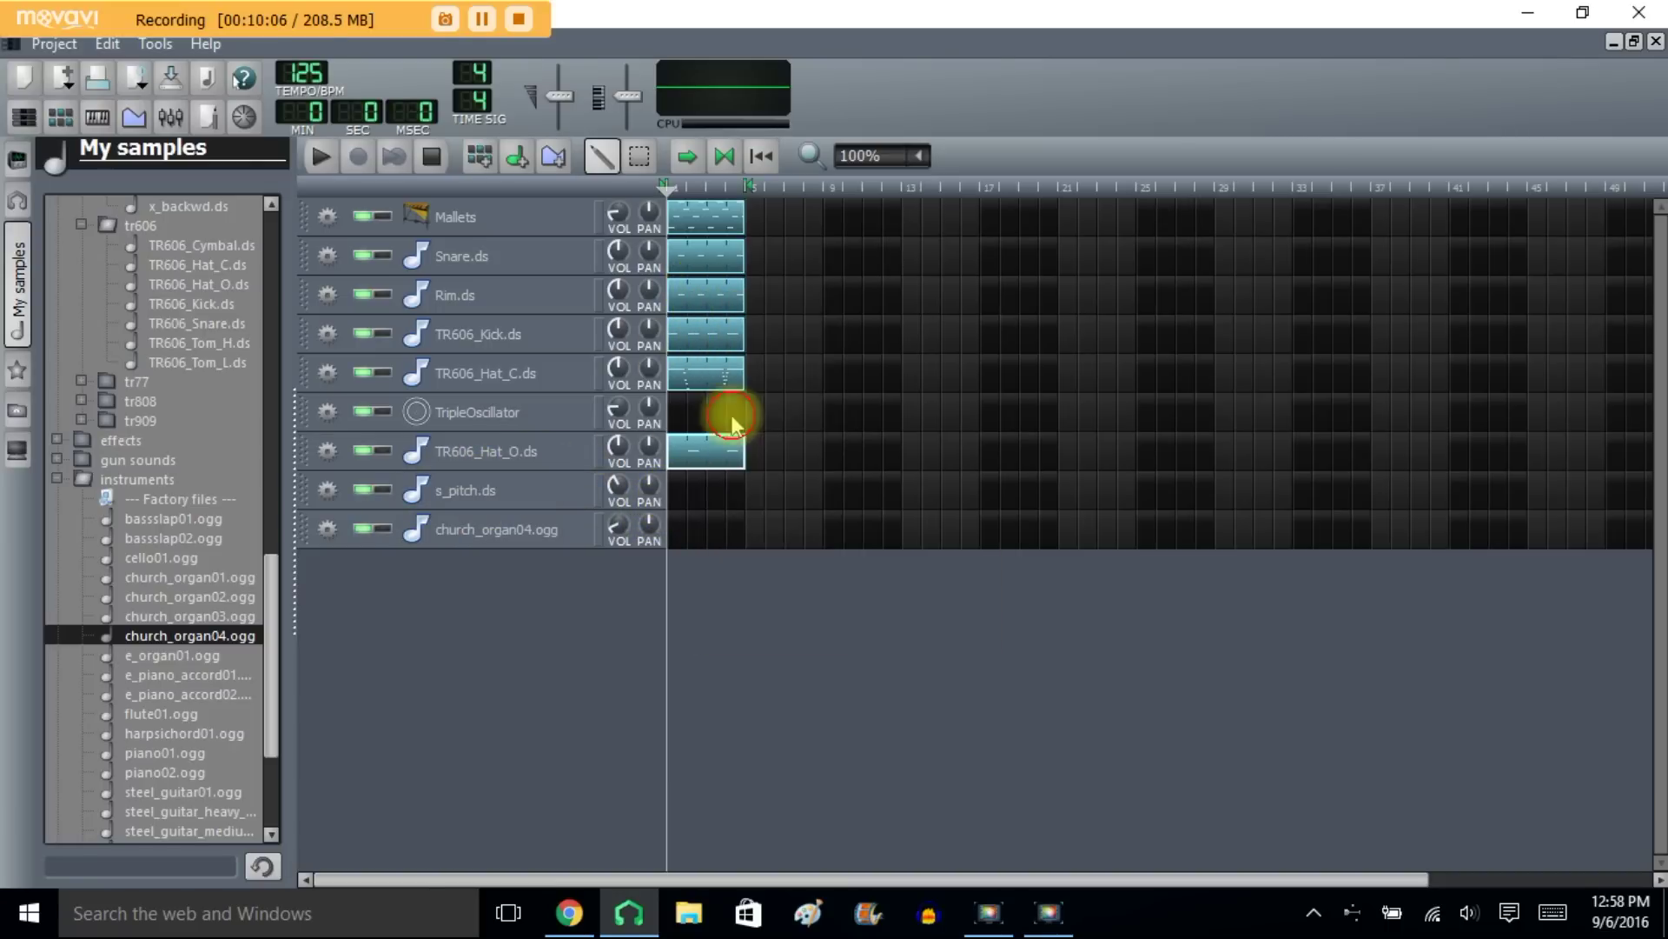
pyautogui.rightClick(677, 492)
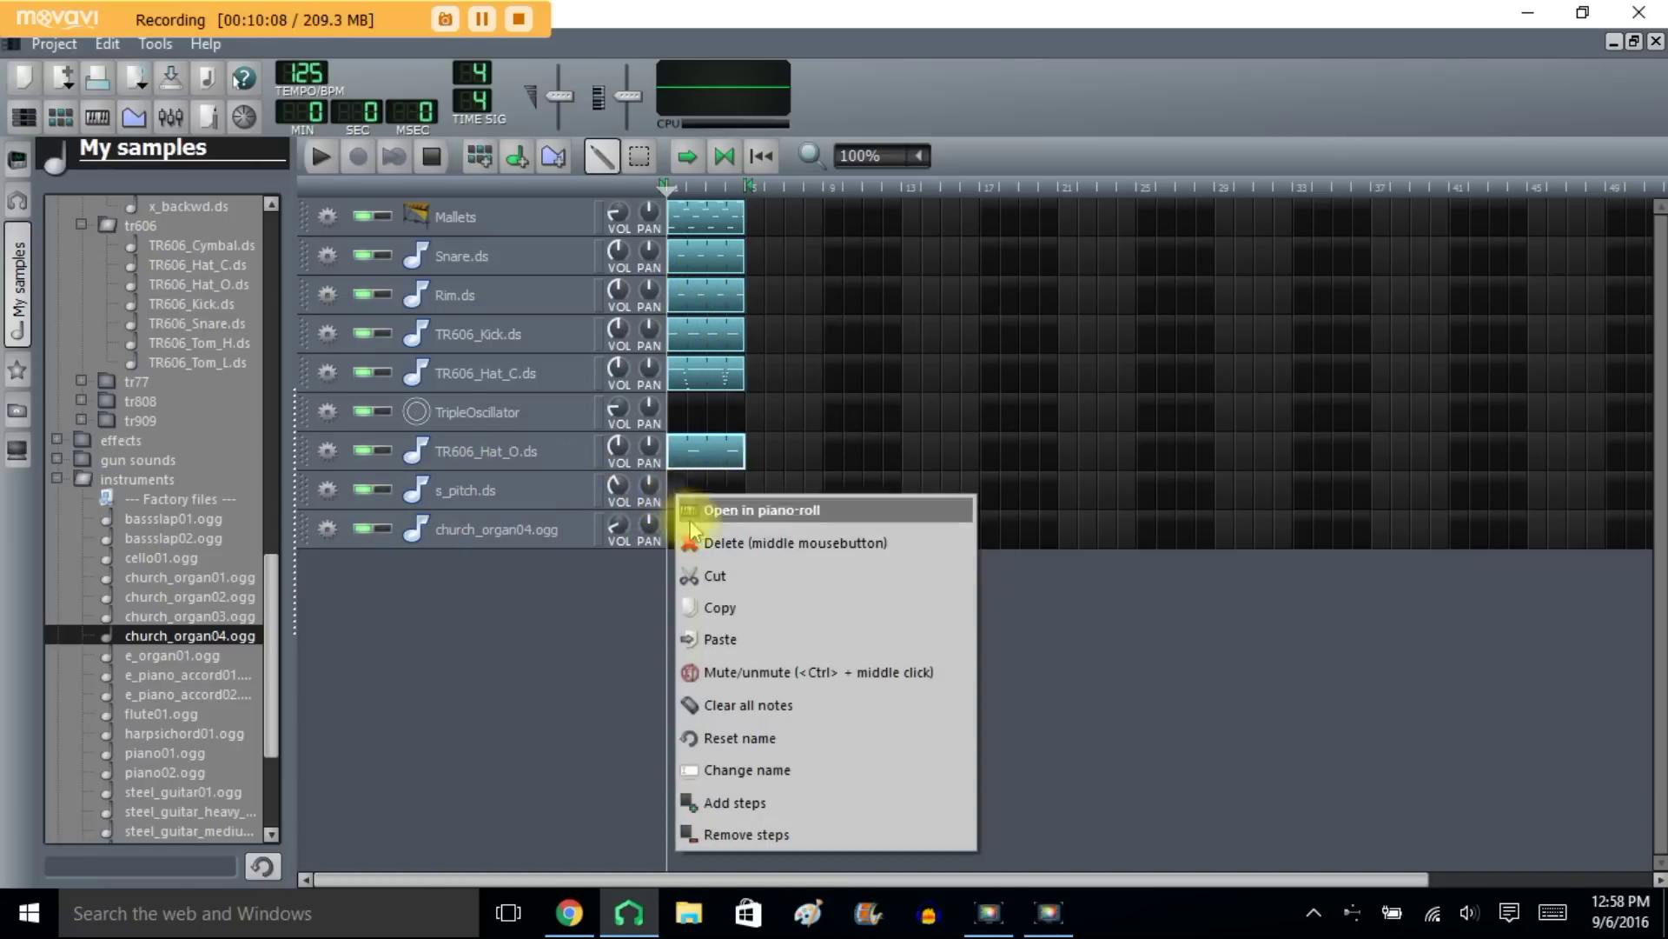
pyautogui.click(721, 640)
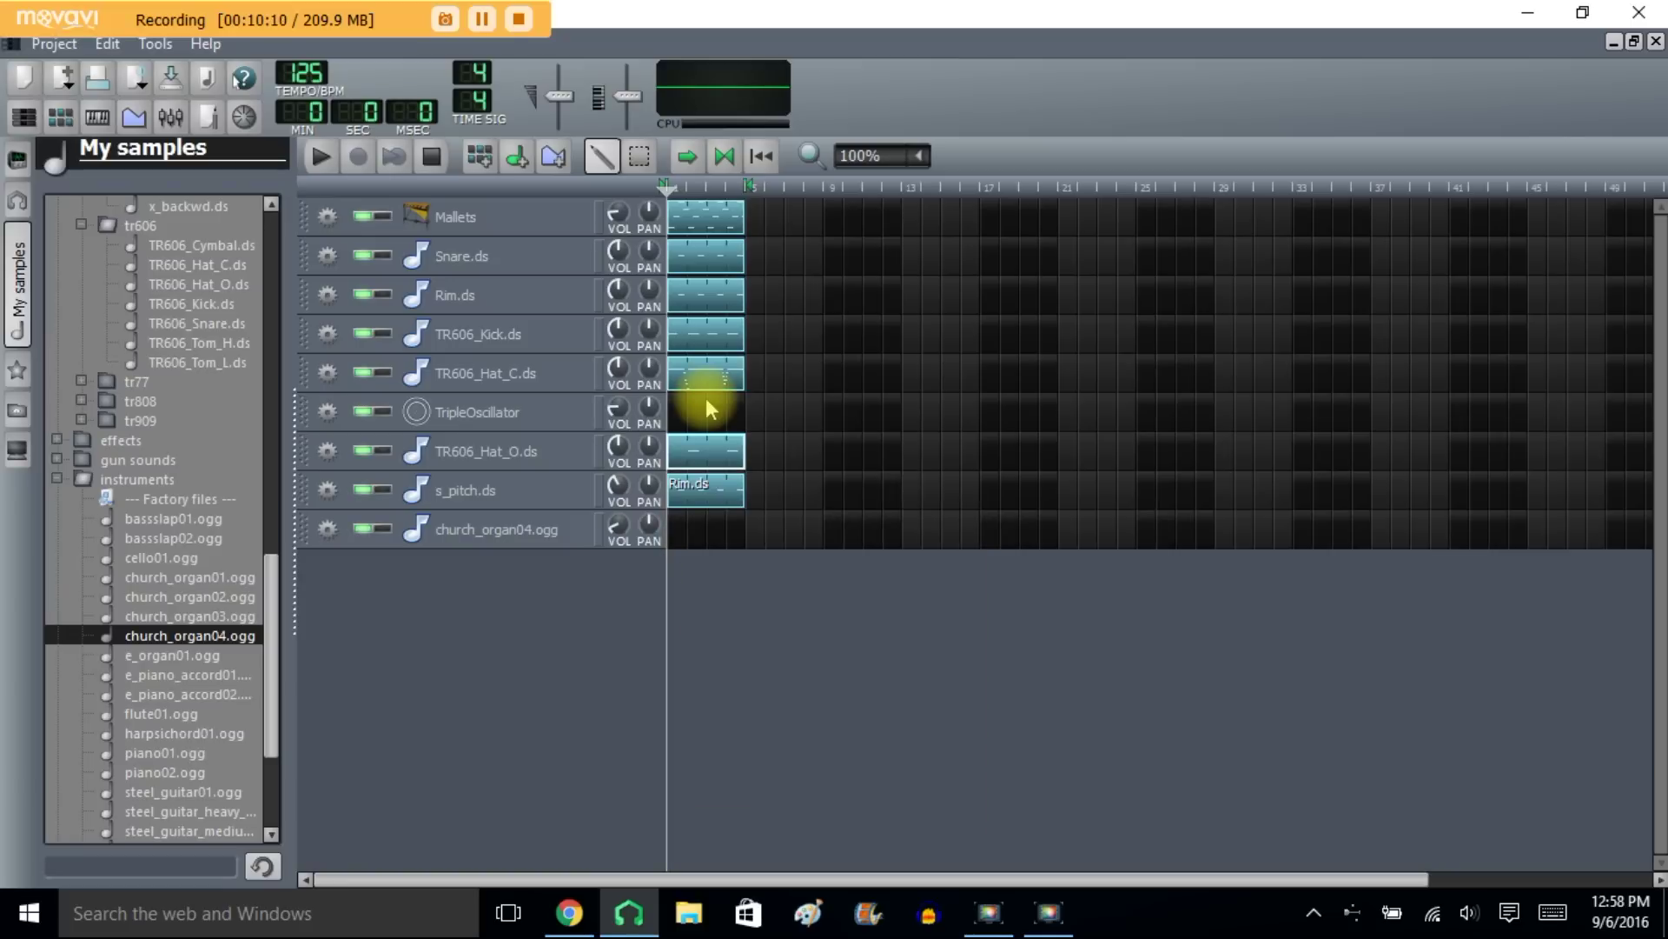
# Step: Draw one-bar notes E5, D5, E5 and A4 across bars one to four of the church_organ04.ogg pattern
pyautogui.doubleClick(676, 523)
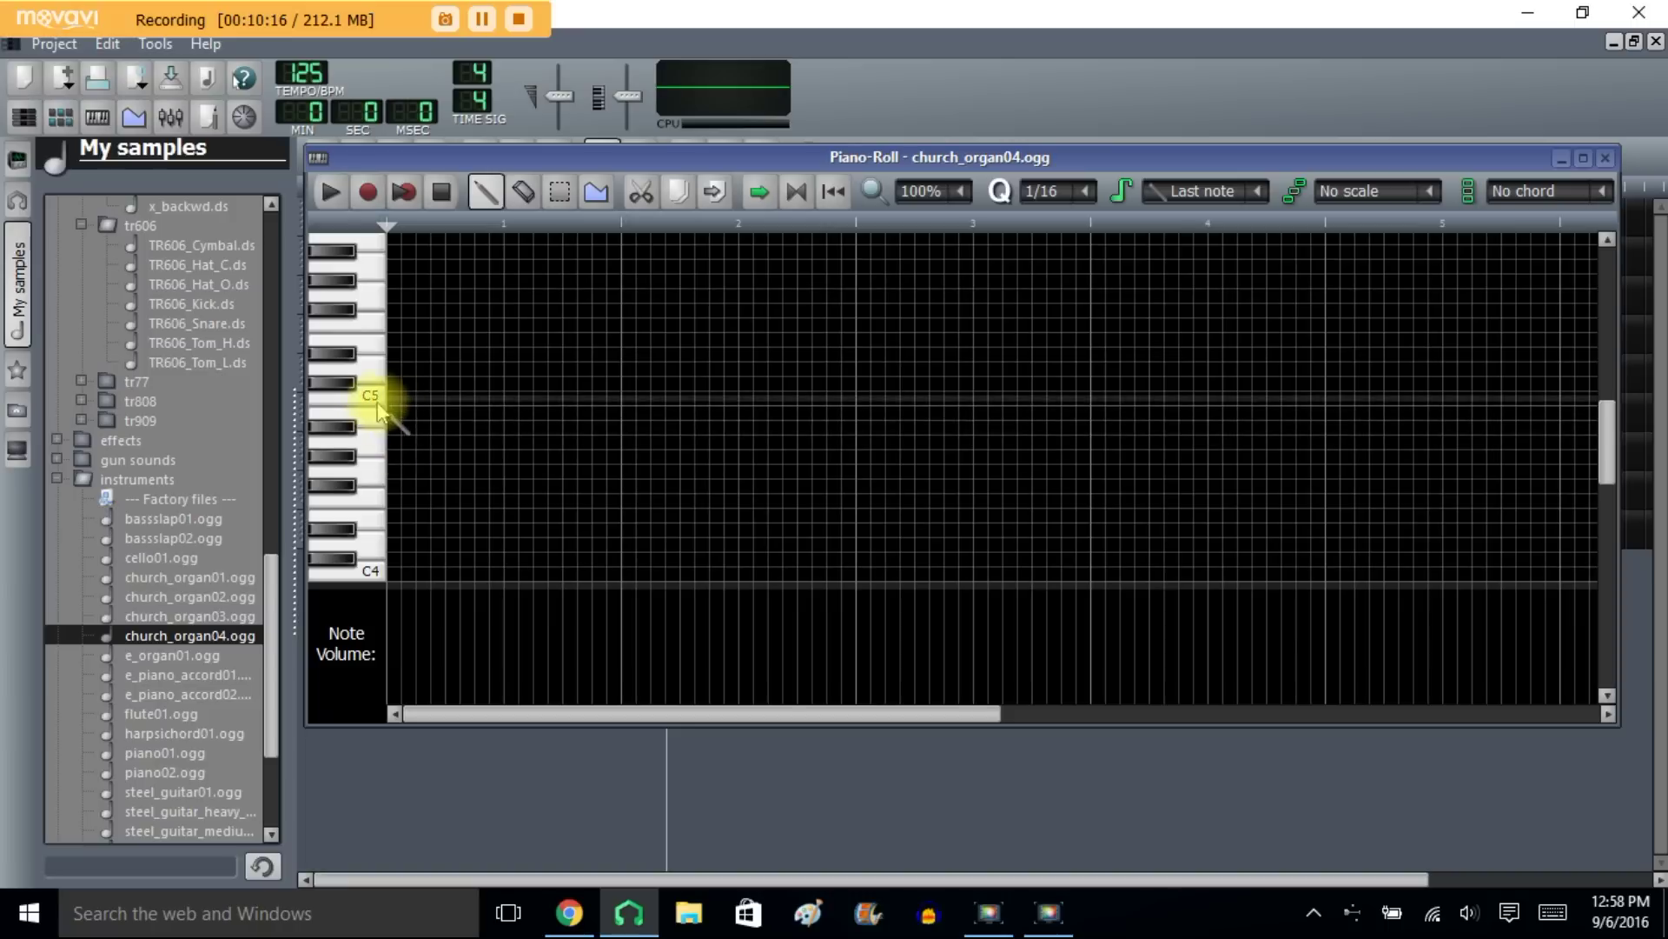
pyautogui.click(396, 442)
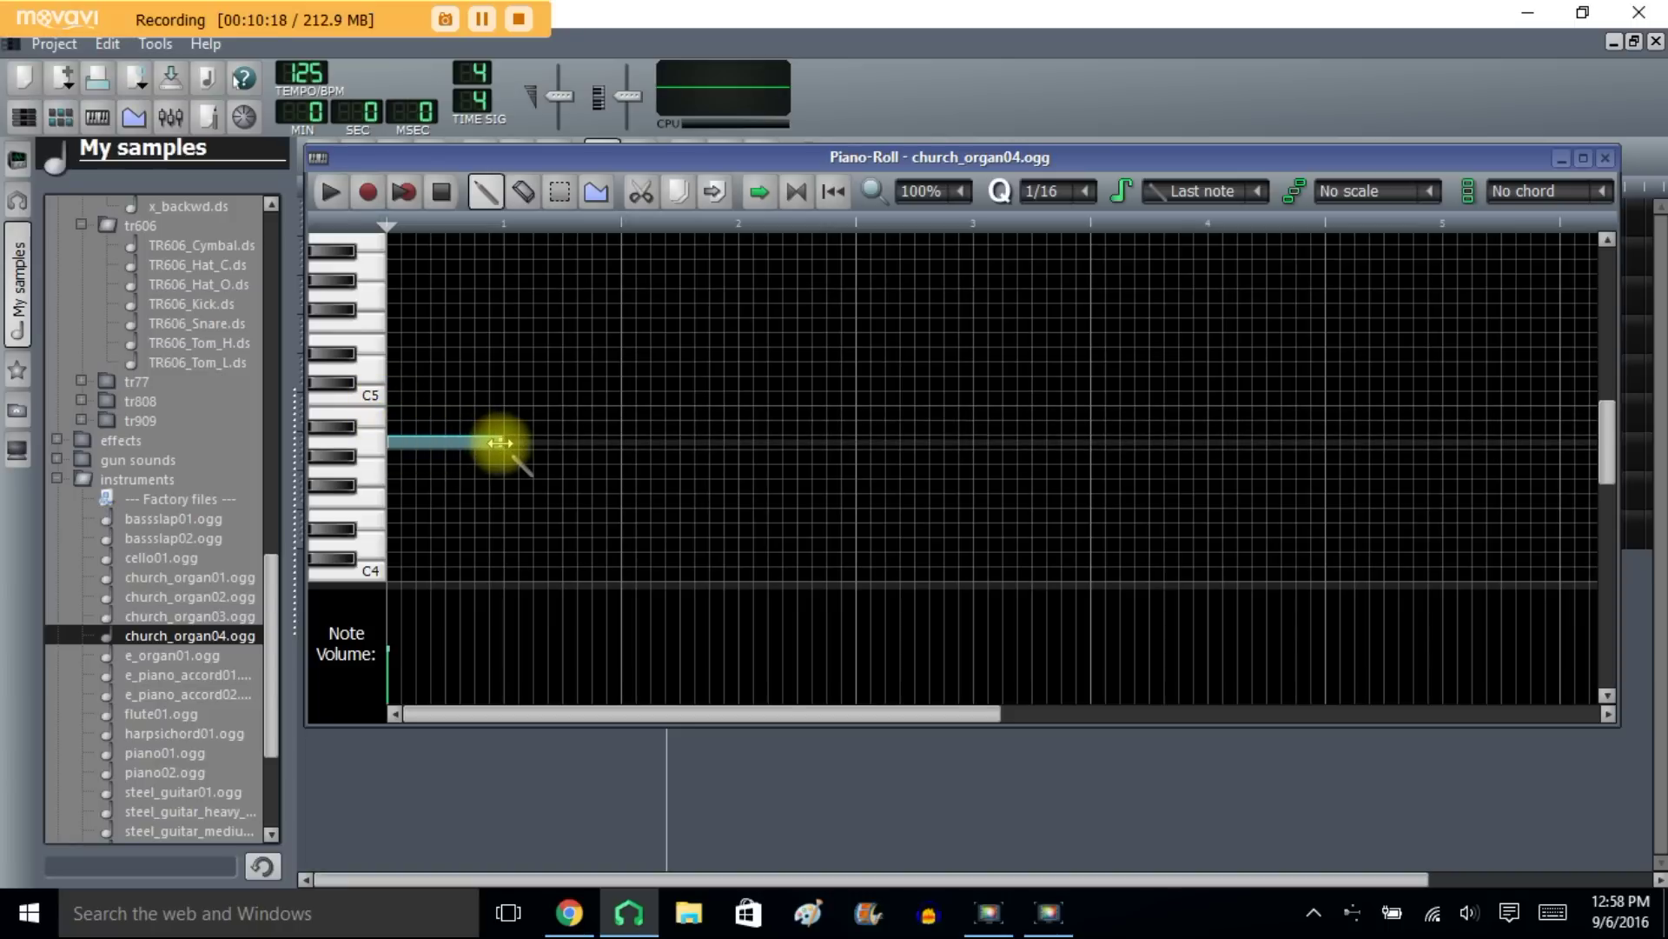
pyautogui.moveTo(500, 442); pyautogui.dragTo(624, 441)
pyautogui.moveTo(477, 440); pyautogui.dragTo(477, 342)
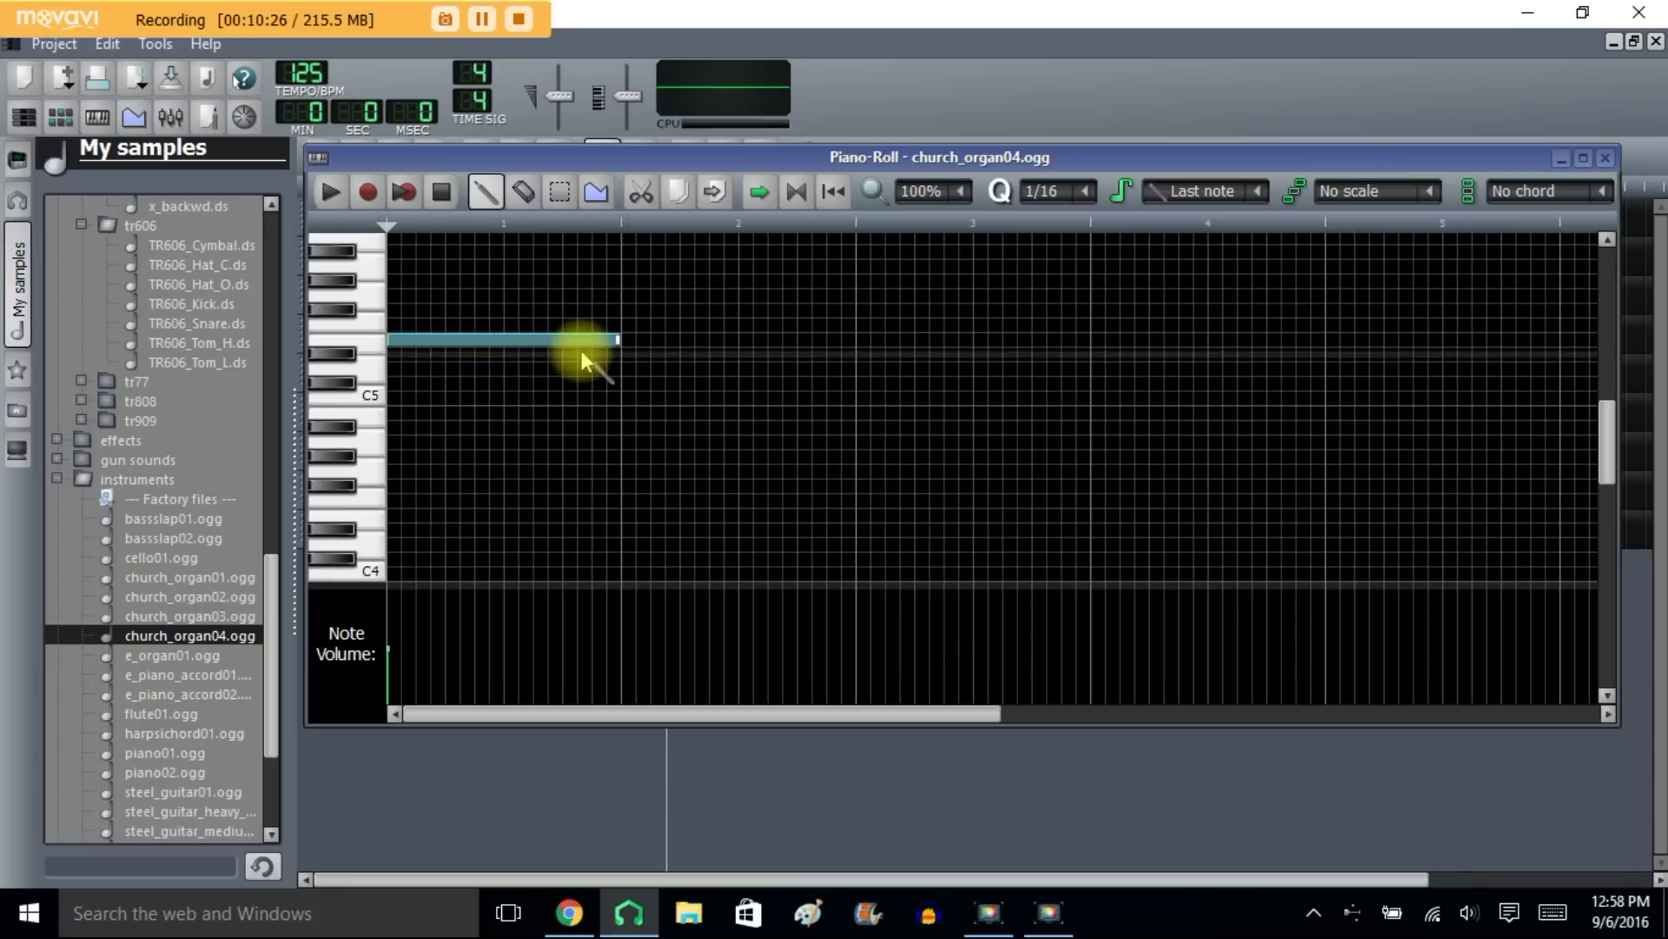
pyautogui.click(627, 372)
pyautogui.click(868, 339)
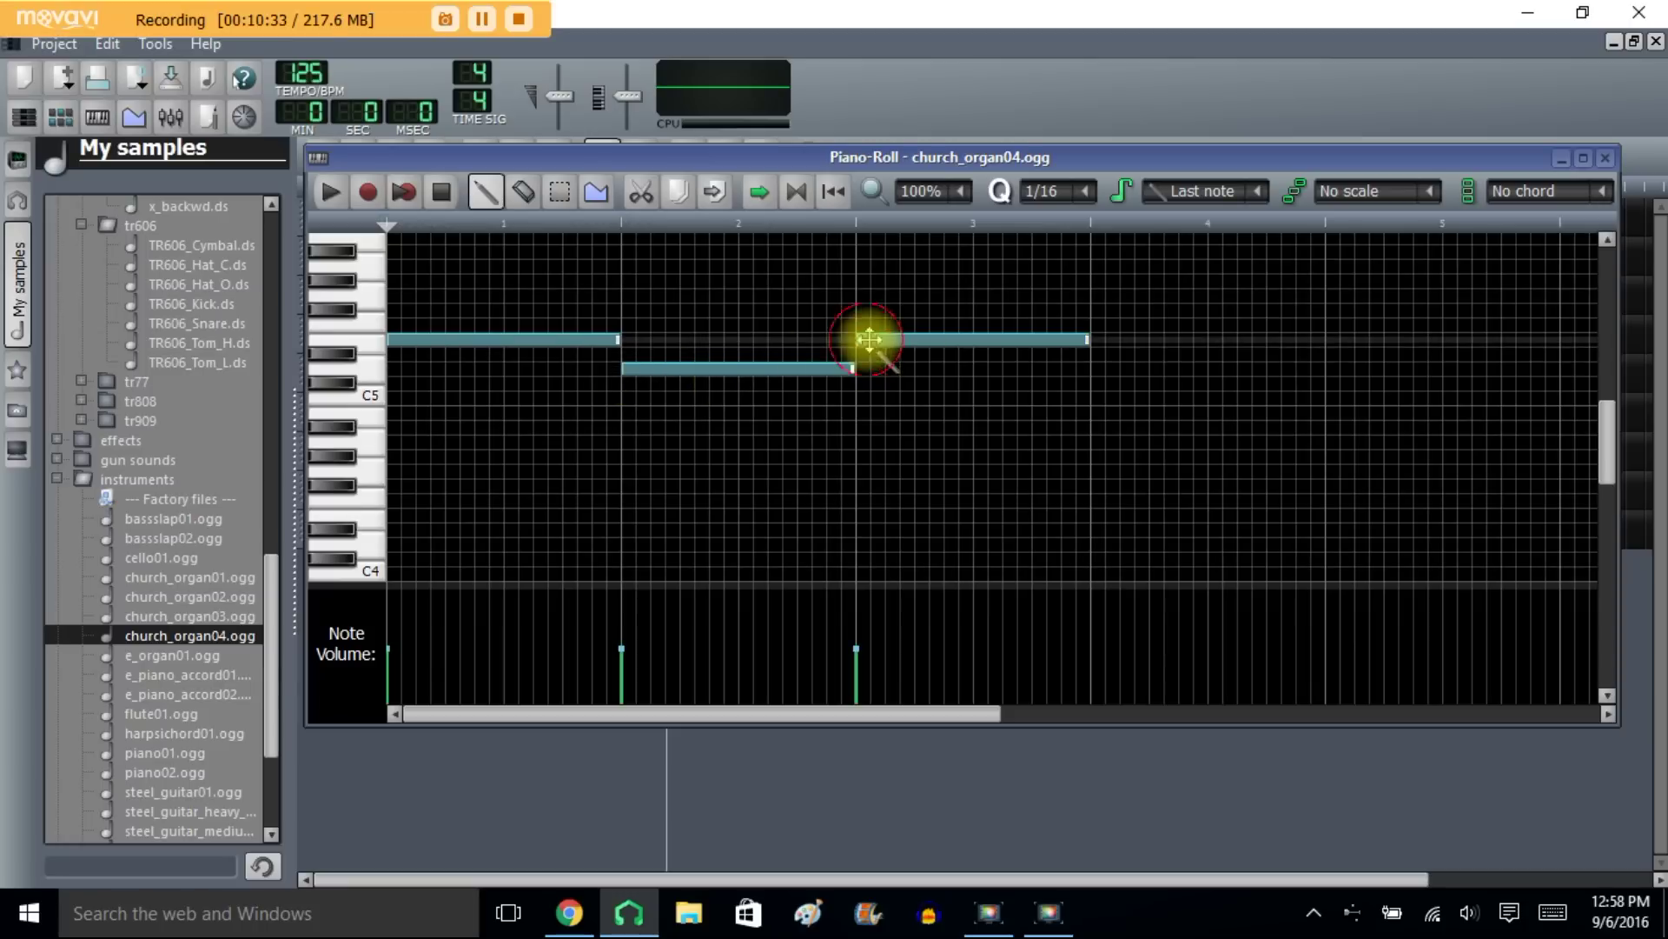
pyautogui.click(1097, 446)
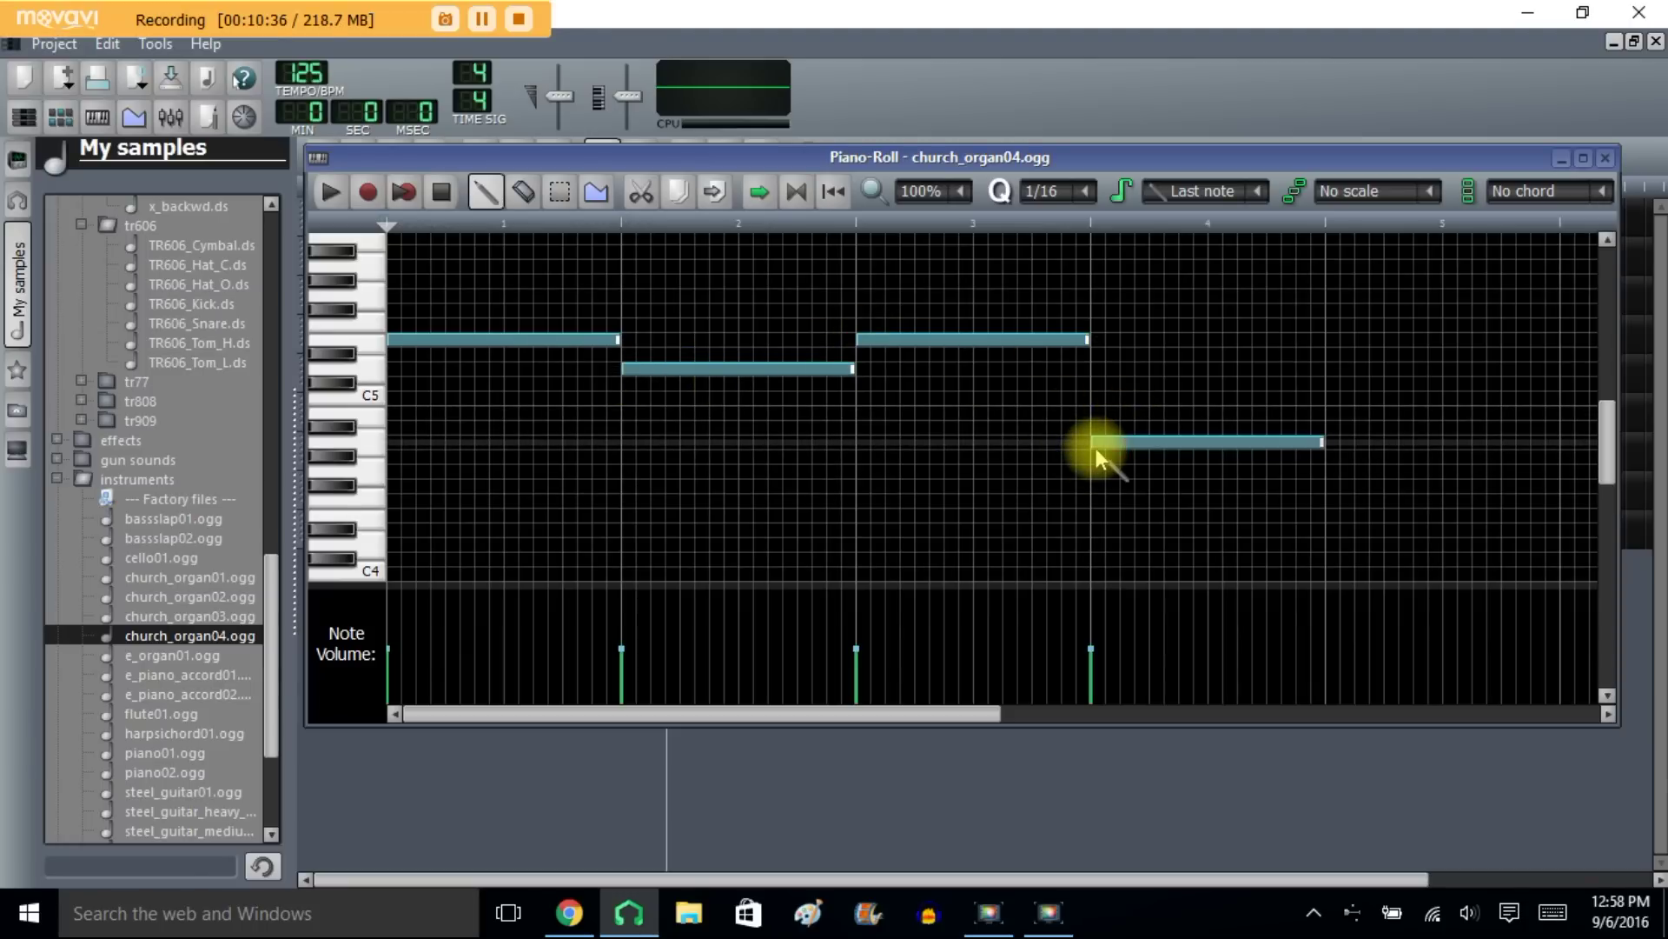
# Step: Transpose all the church organ notes down one octave, and play back the pattern and the whole song
pyautogui.hotkey('ctrl', 'Down')
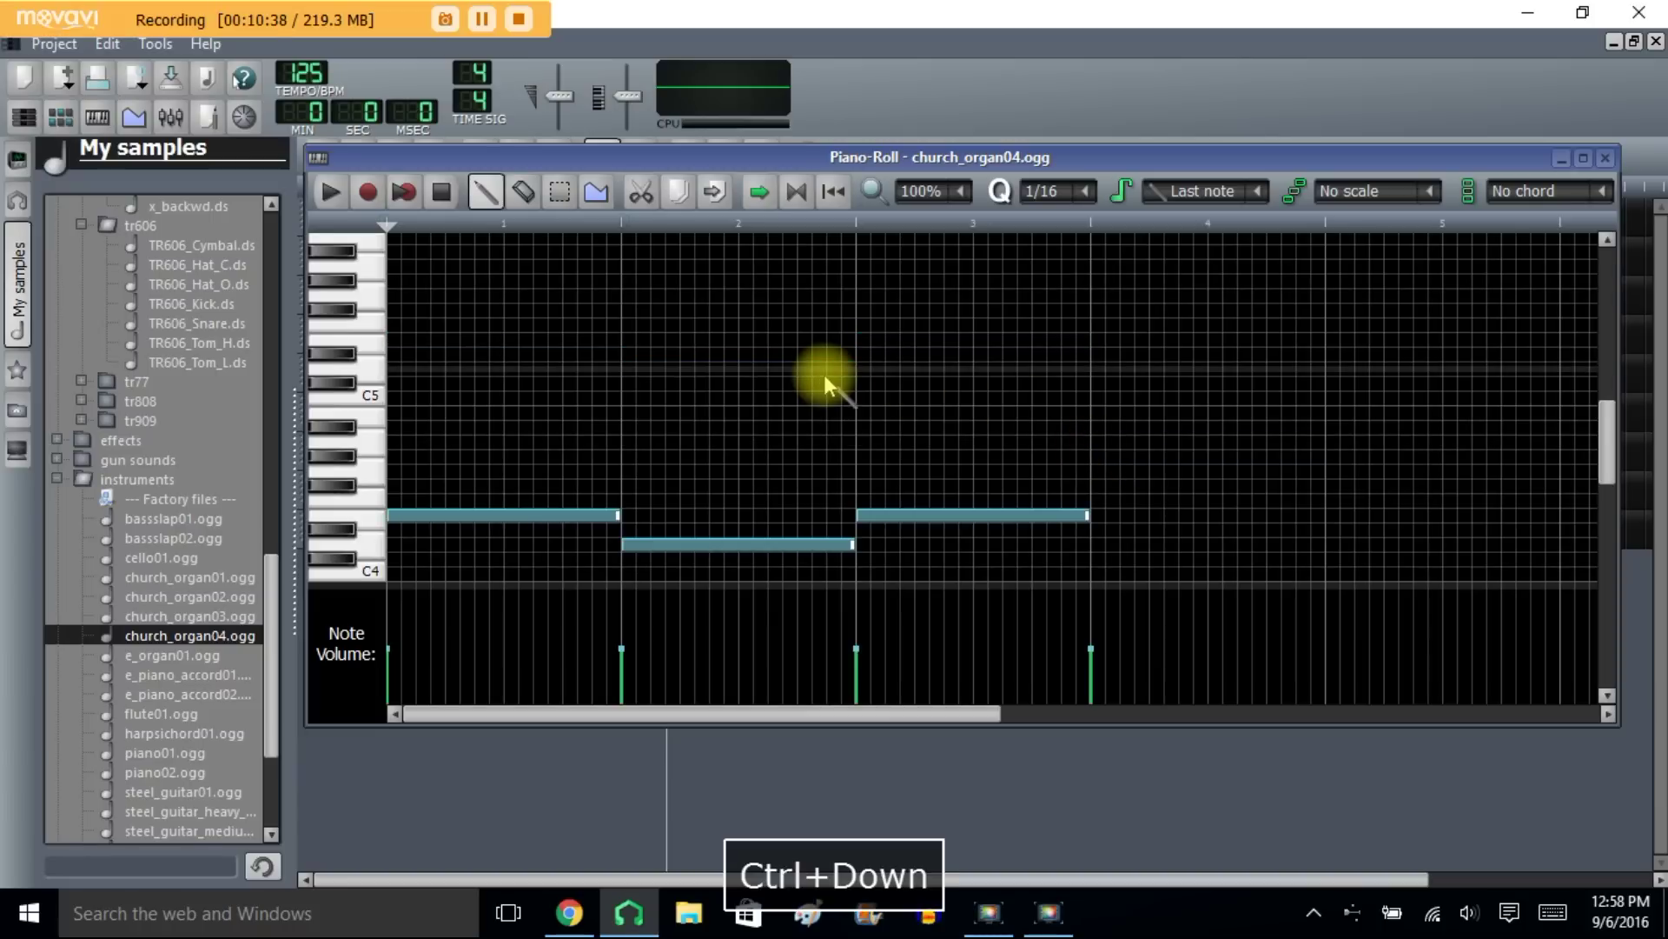
pyautogui.click(331, 191)
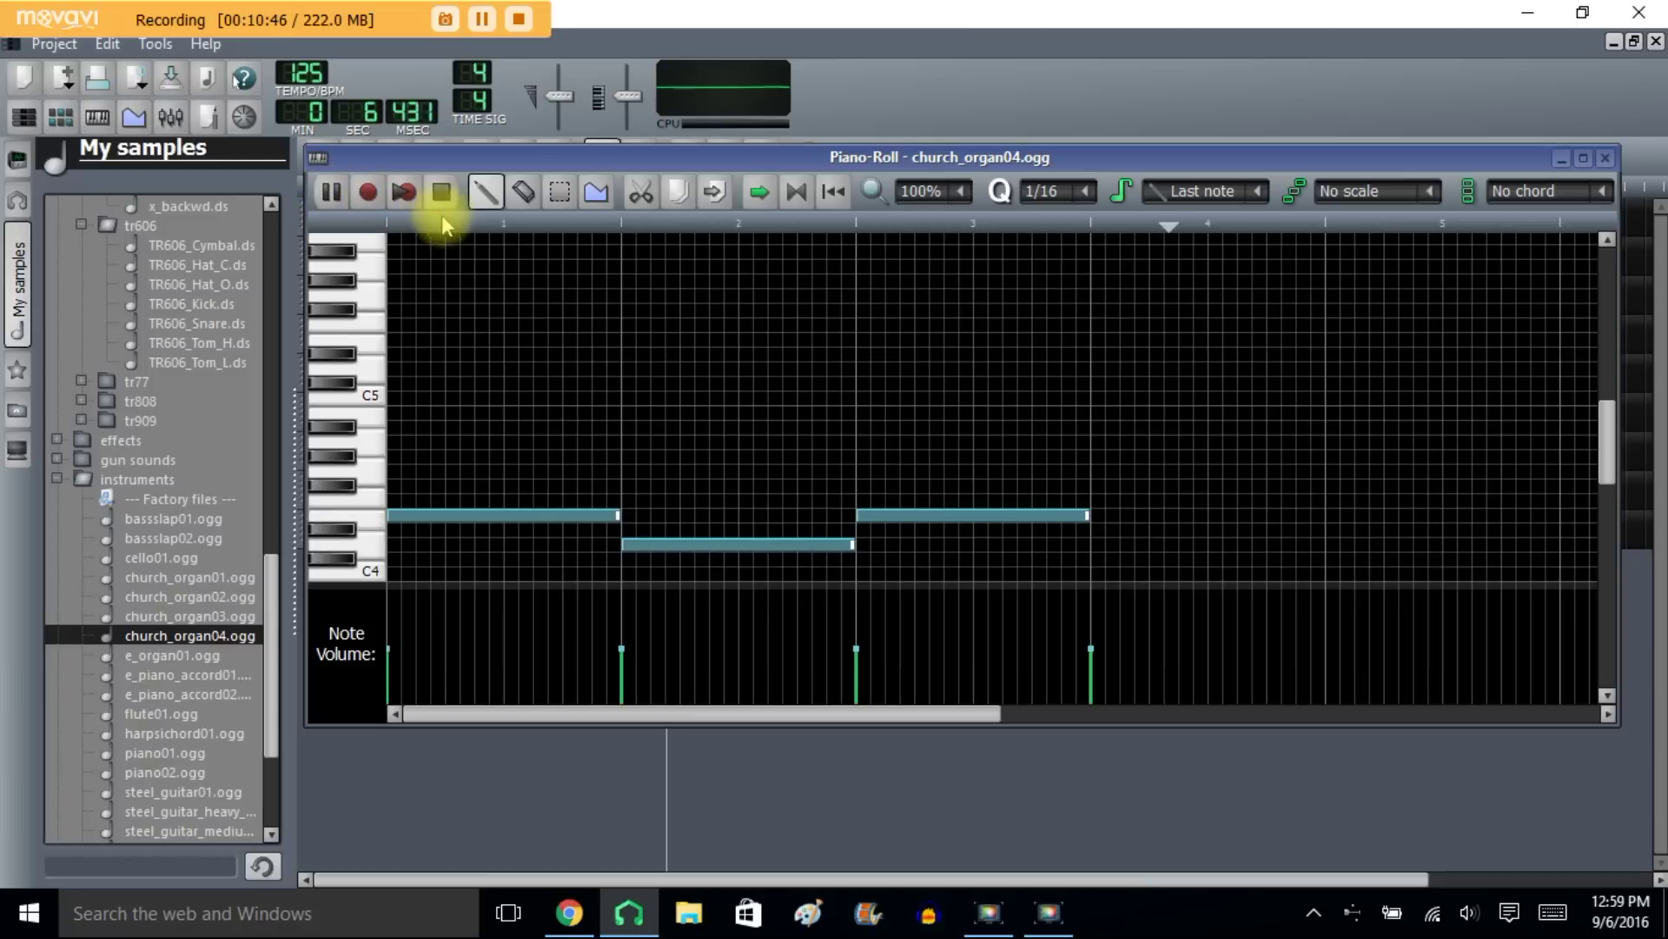
pyautogui.click(441, 192)
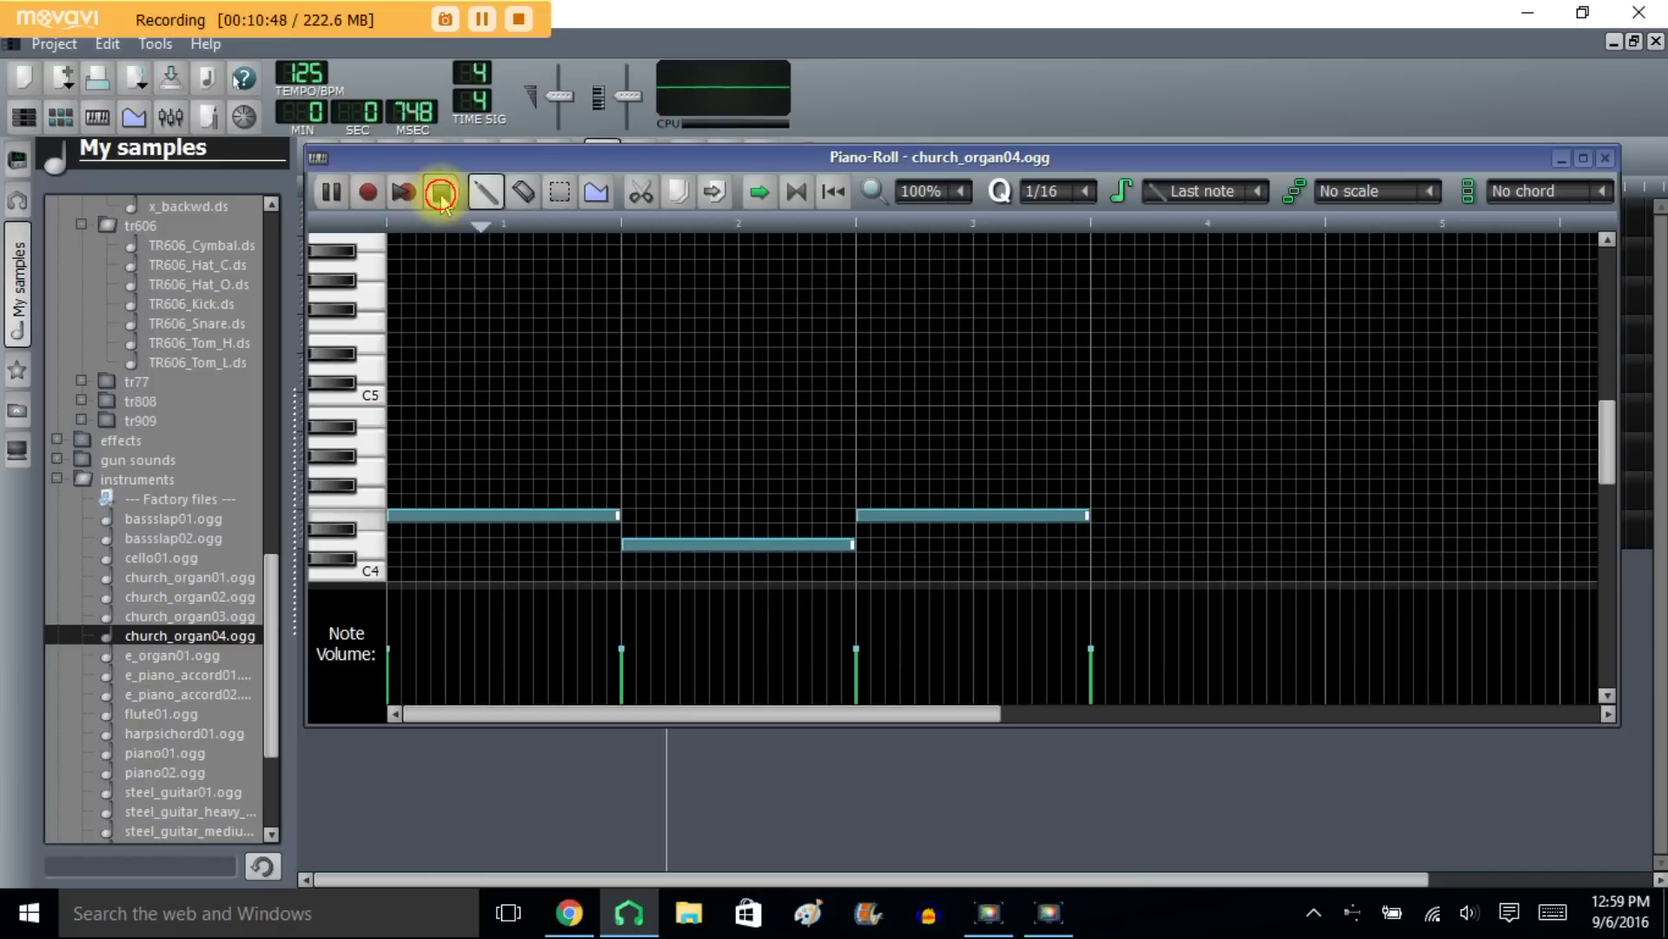
pyautogui.click(1605, 158)
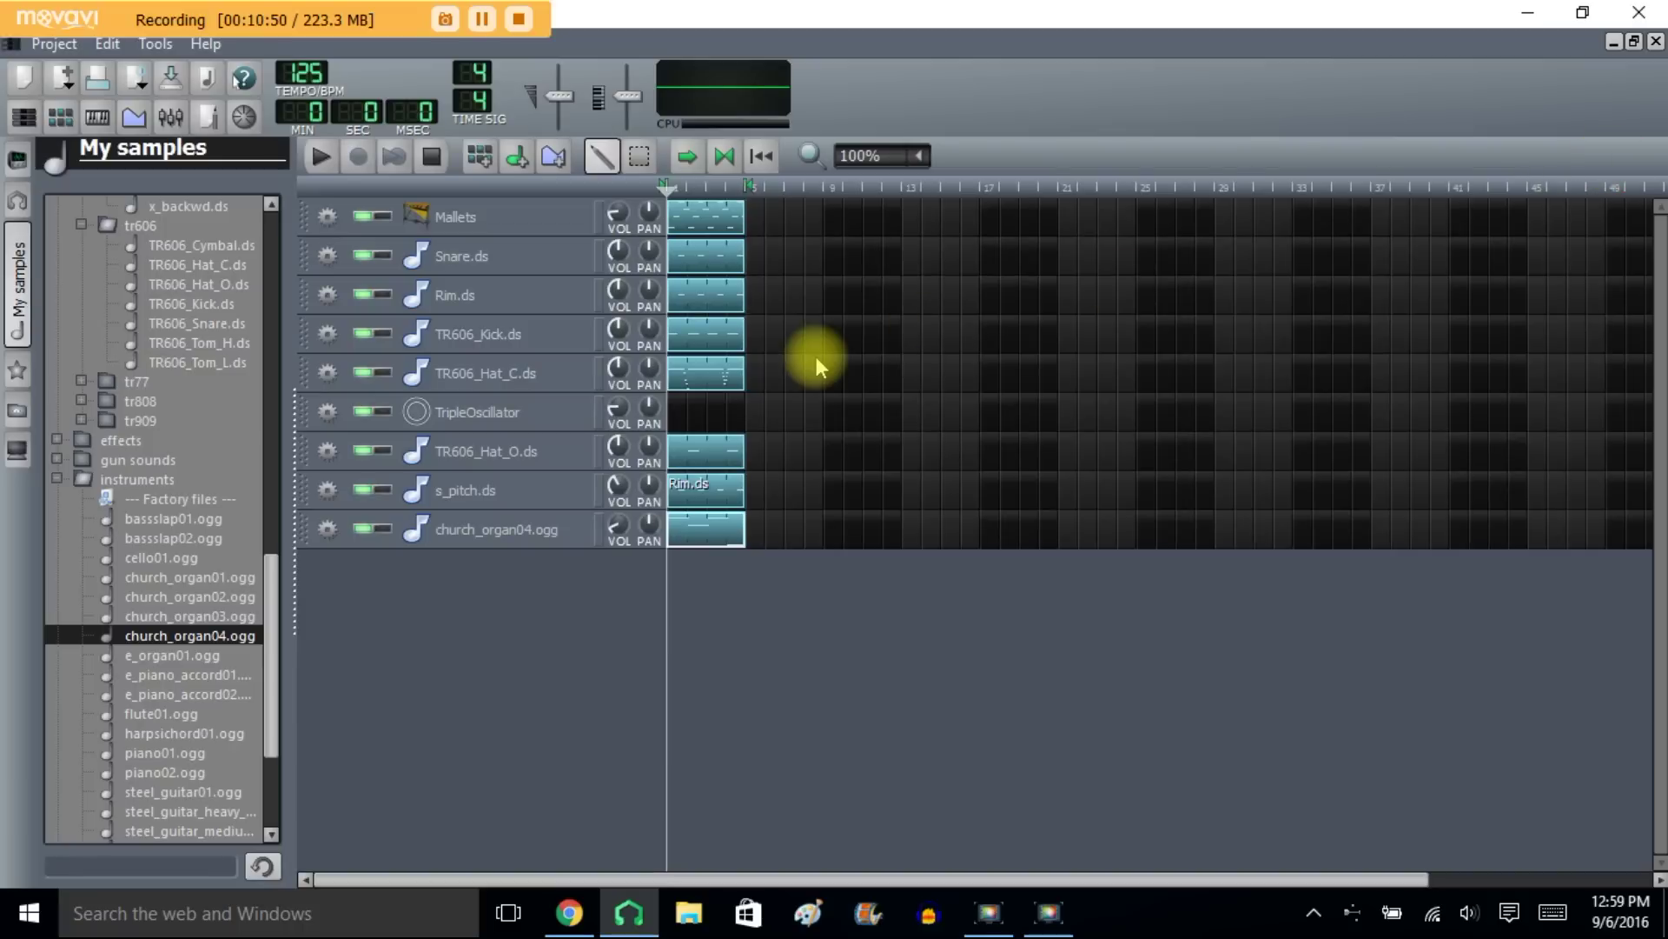
pyautogui.click(322, 158)
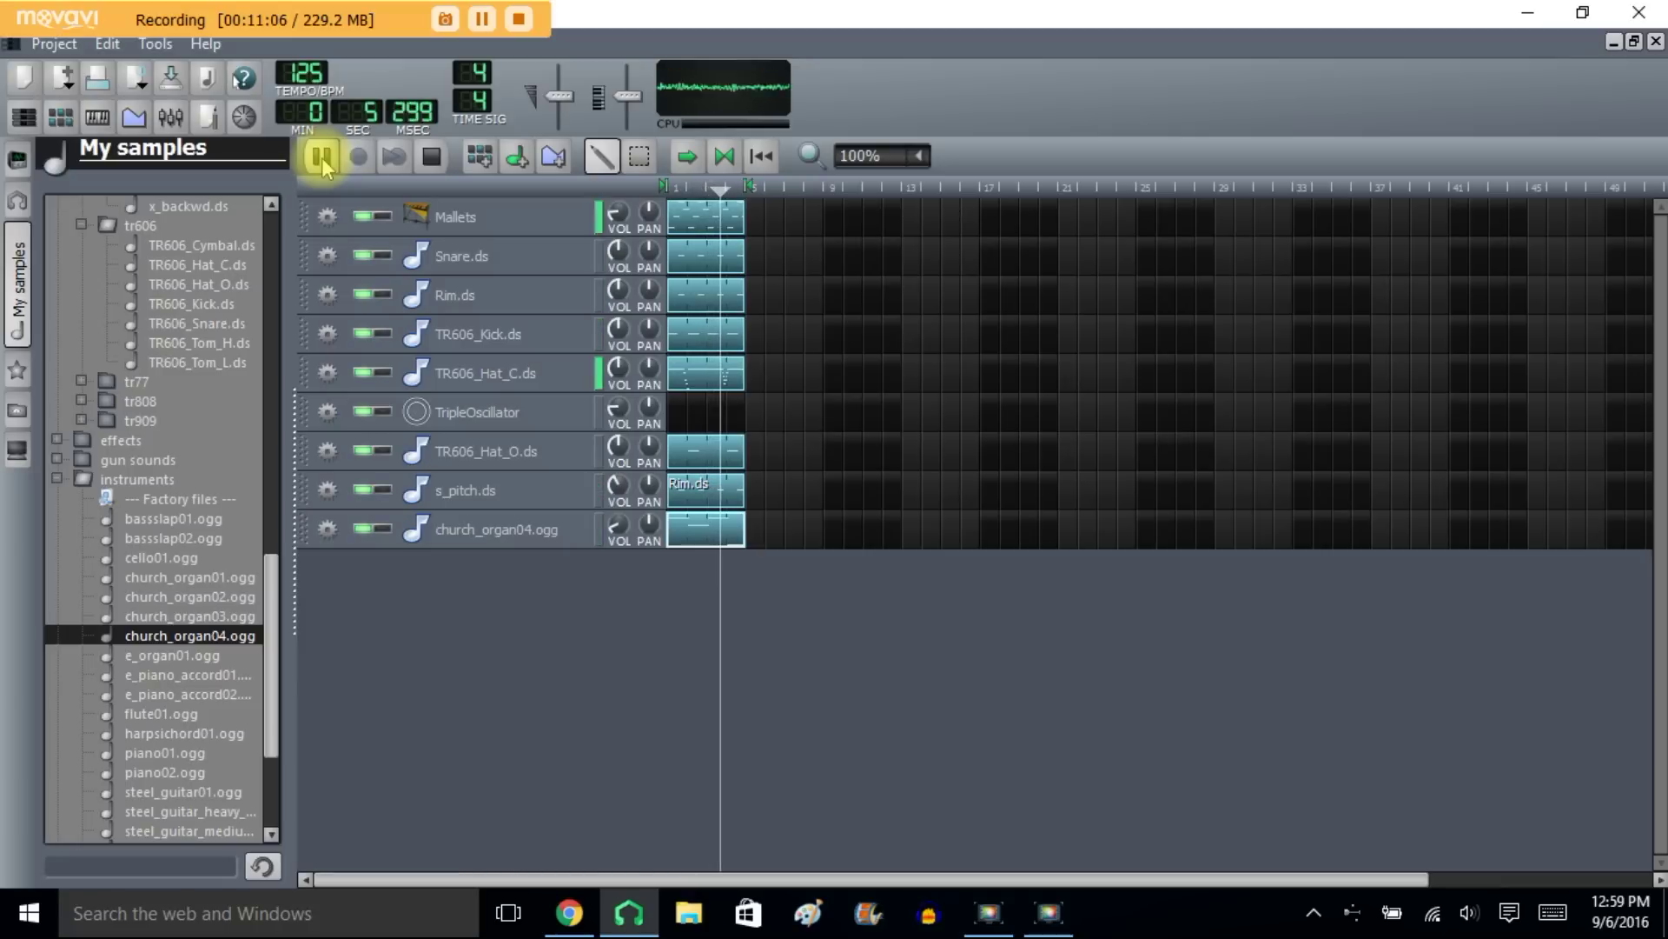
pyautogui.click(427, 160)
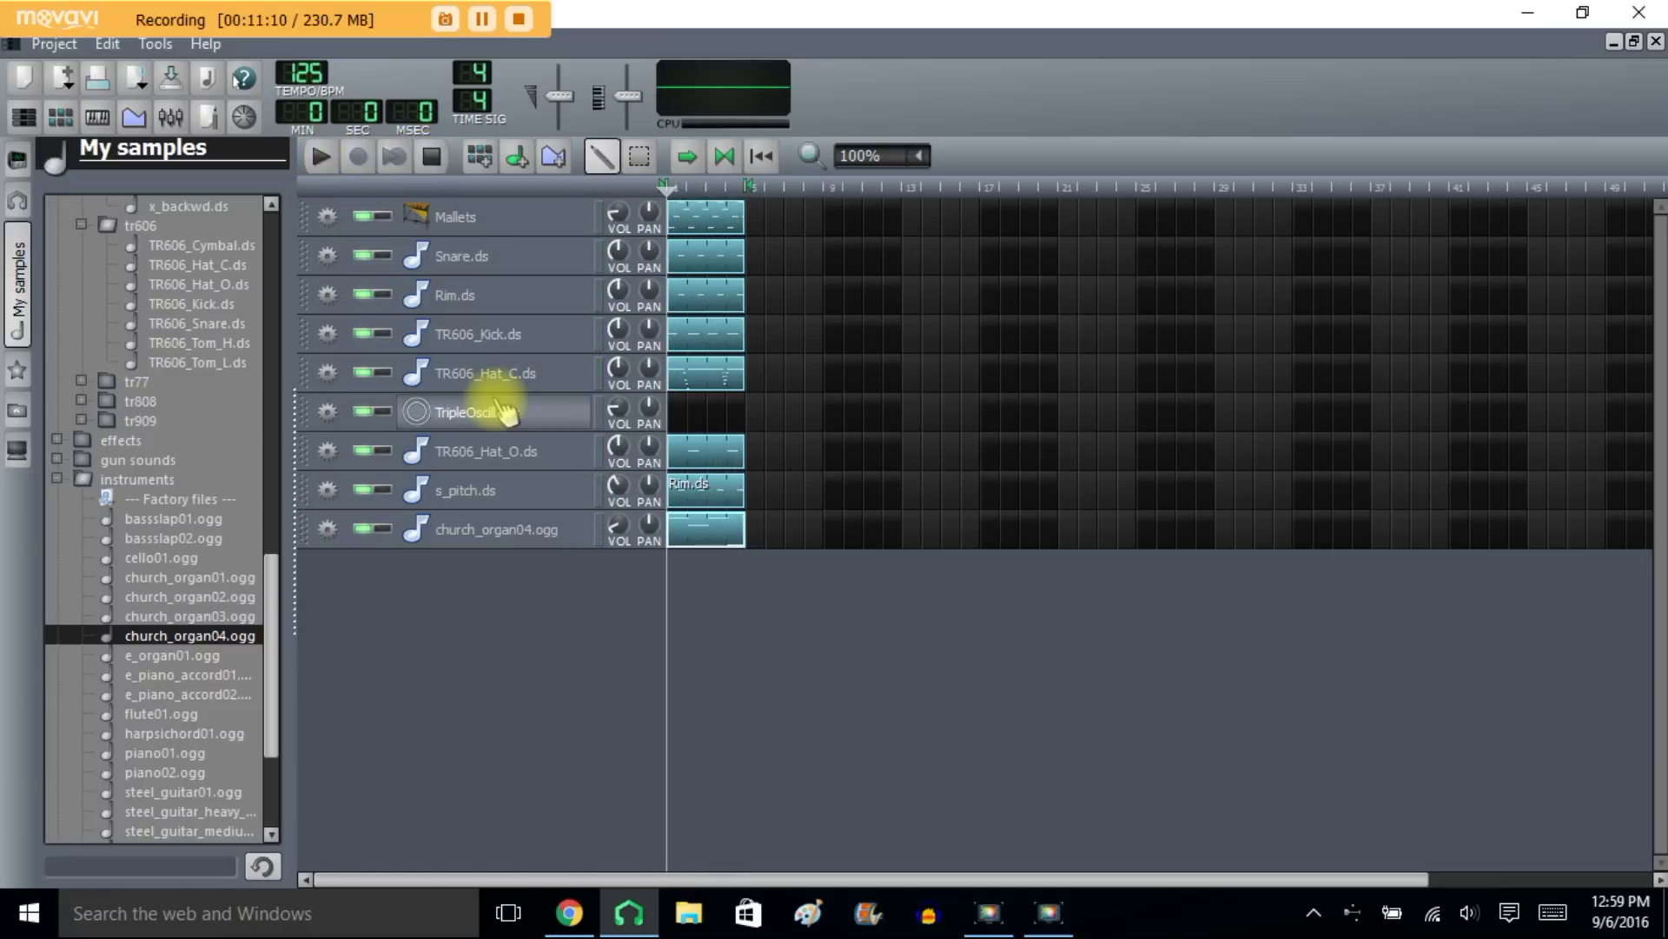
# Step: Adjust the amount, decay and release of the TripleOscillator instrument's volume envelope
pyautogui.click(476, 414)
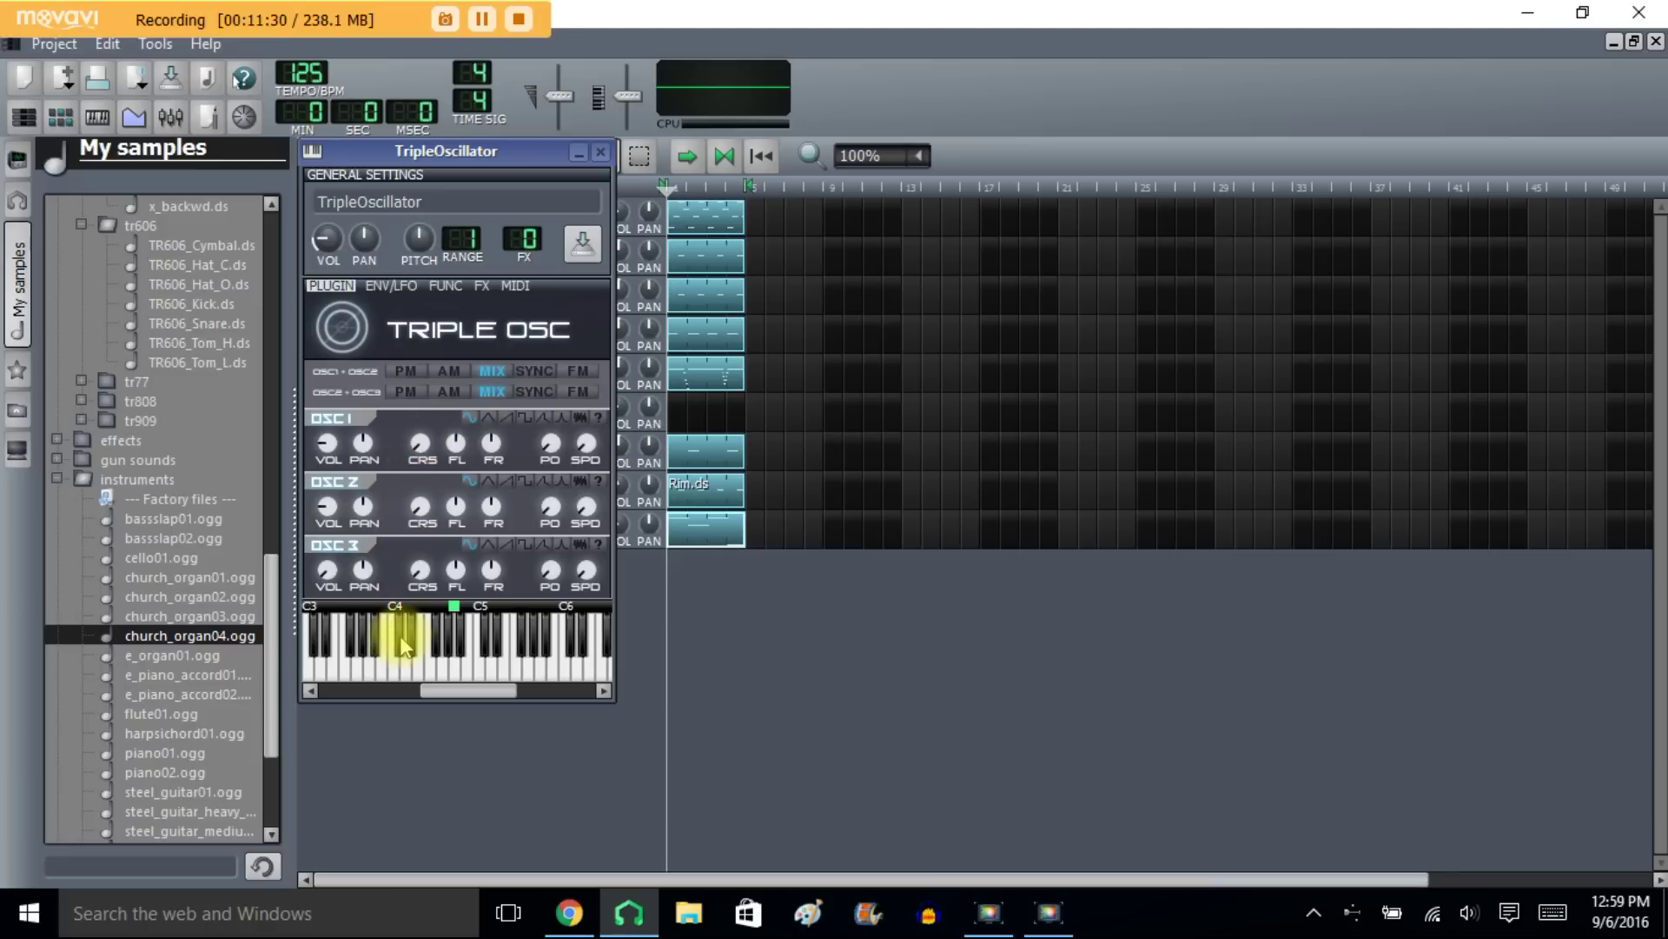
pyautogui.click(328, 574)
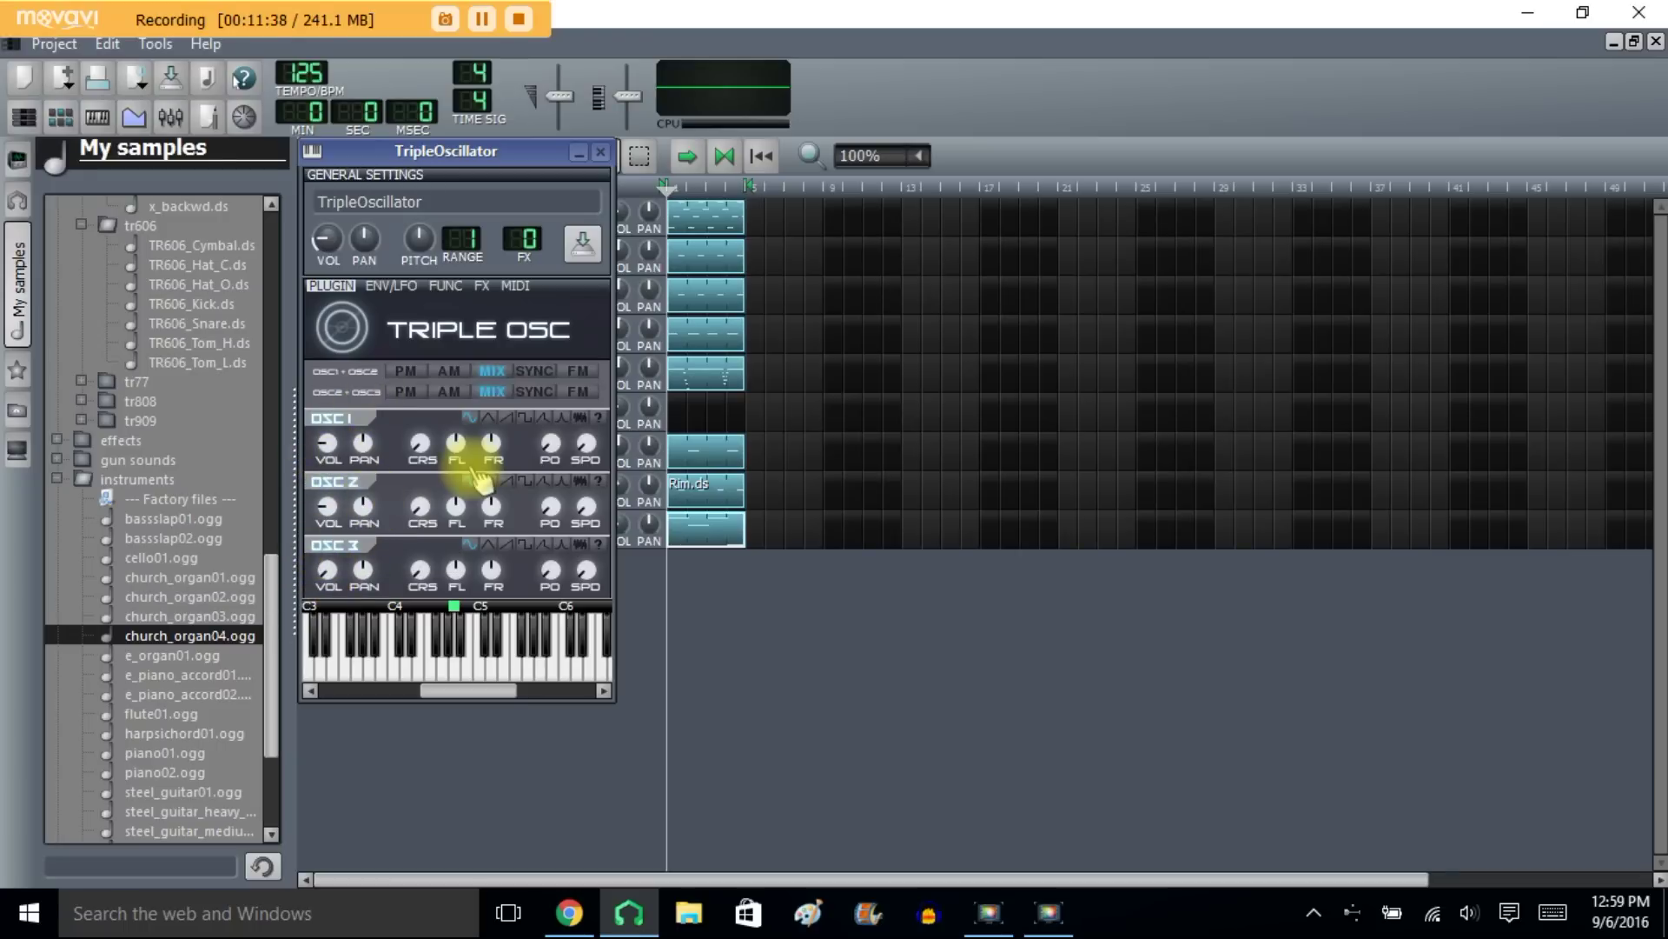
pyautogui.click(388, 285)
pyautogui.moveTo(584, 352); pyautogui.dragTo(570, 341)
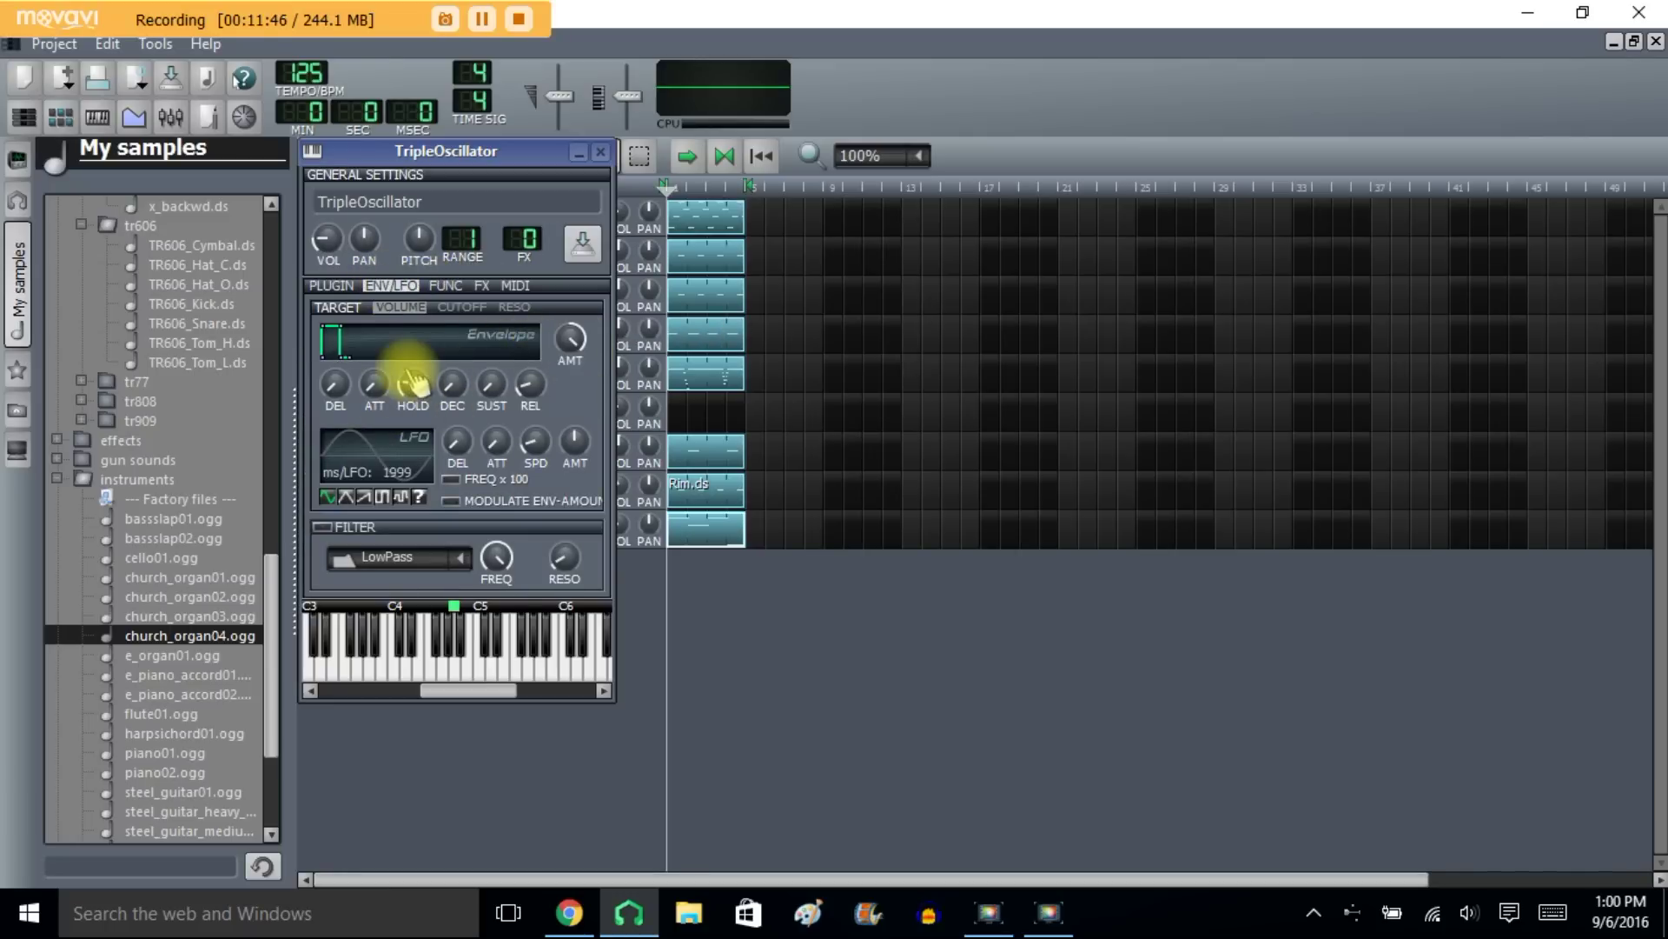
pyautogui.moveTo(458, 398); pyautogui.dragTo(453, 390)
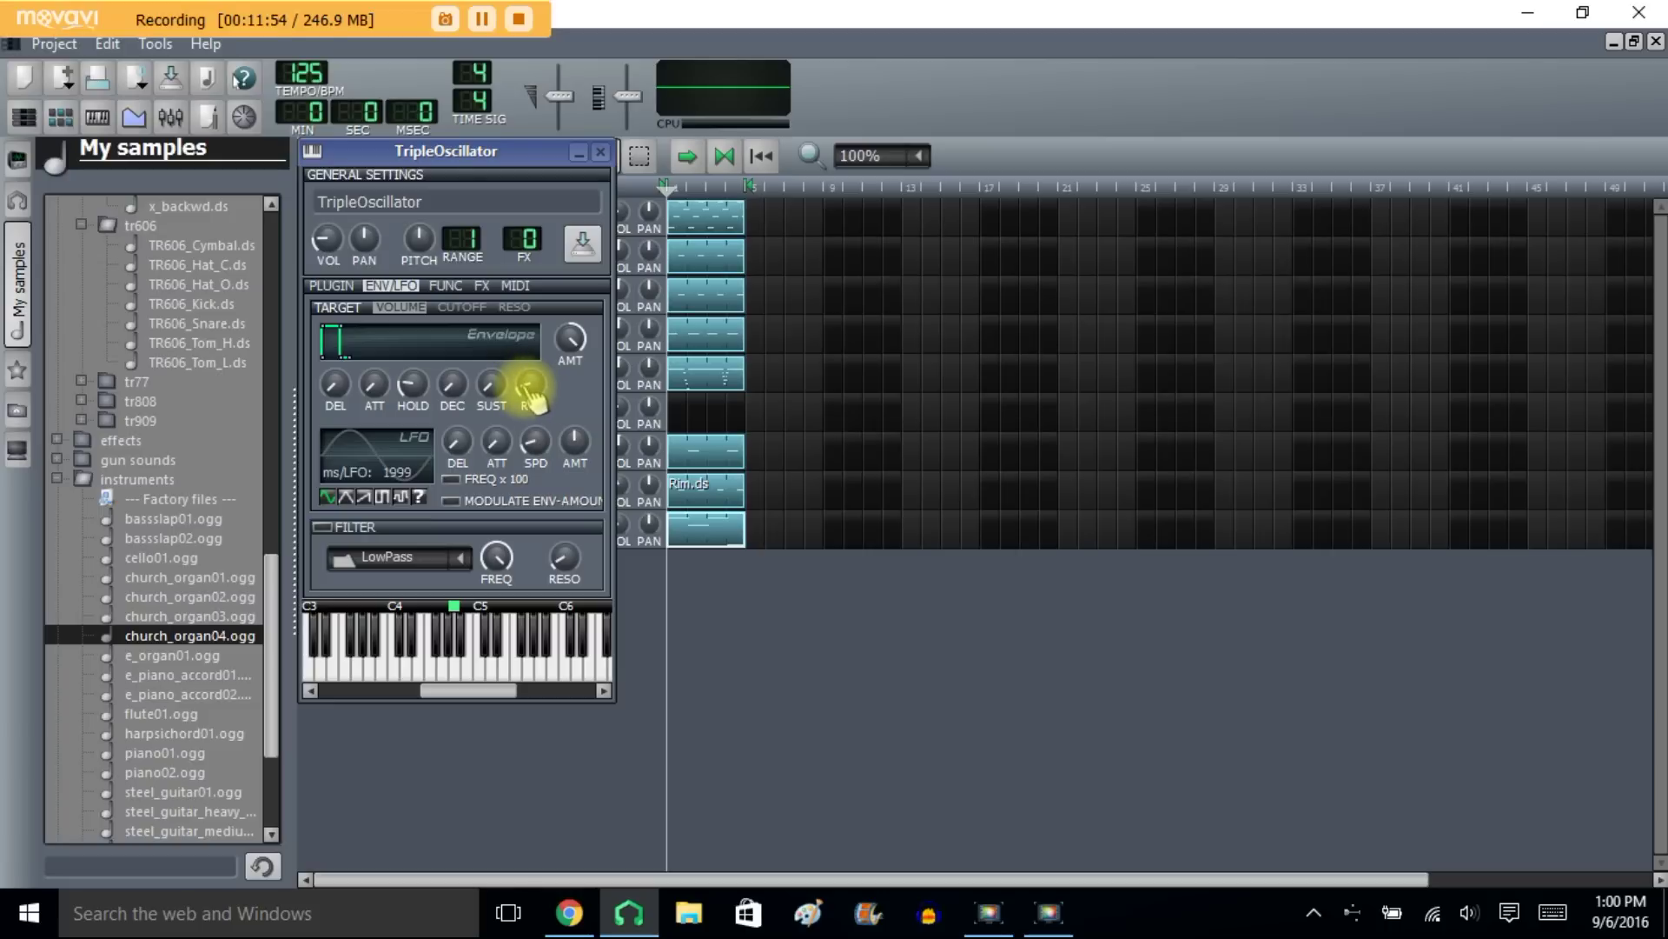
pyautogui.moveTo(532, 388); pyautogui.dragTo(529, 387)
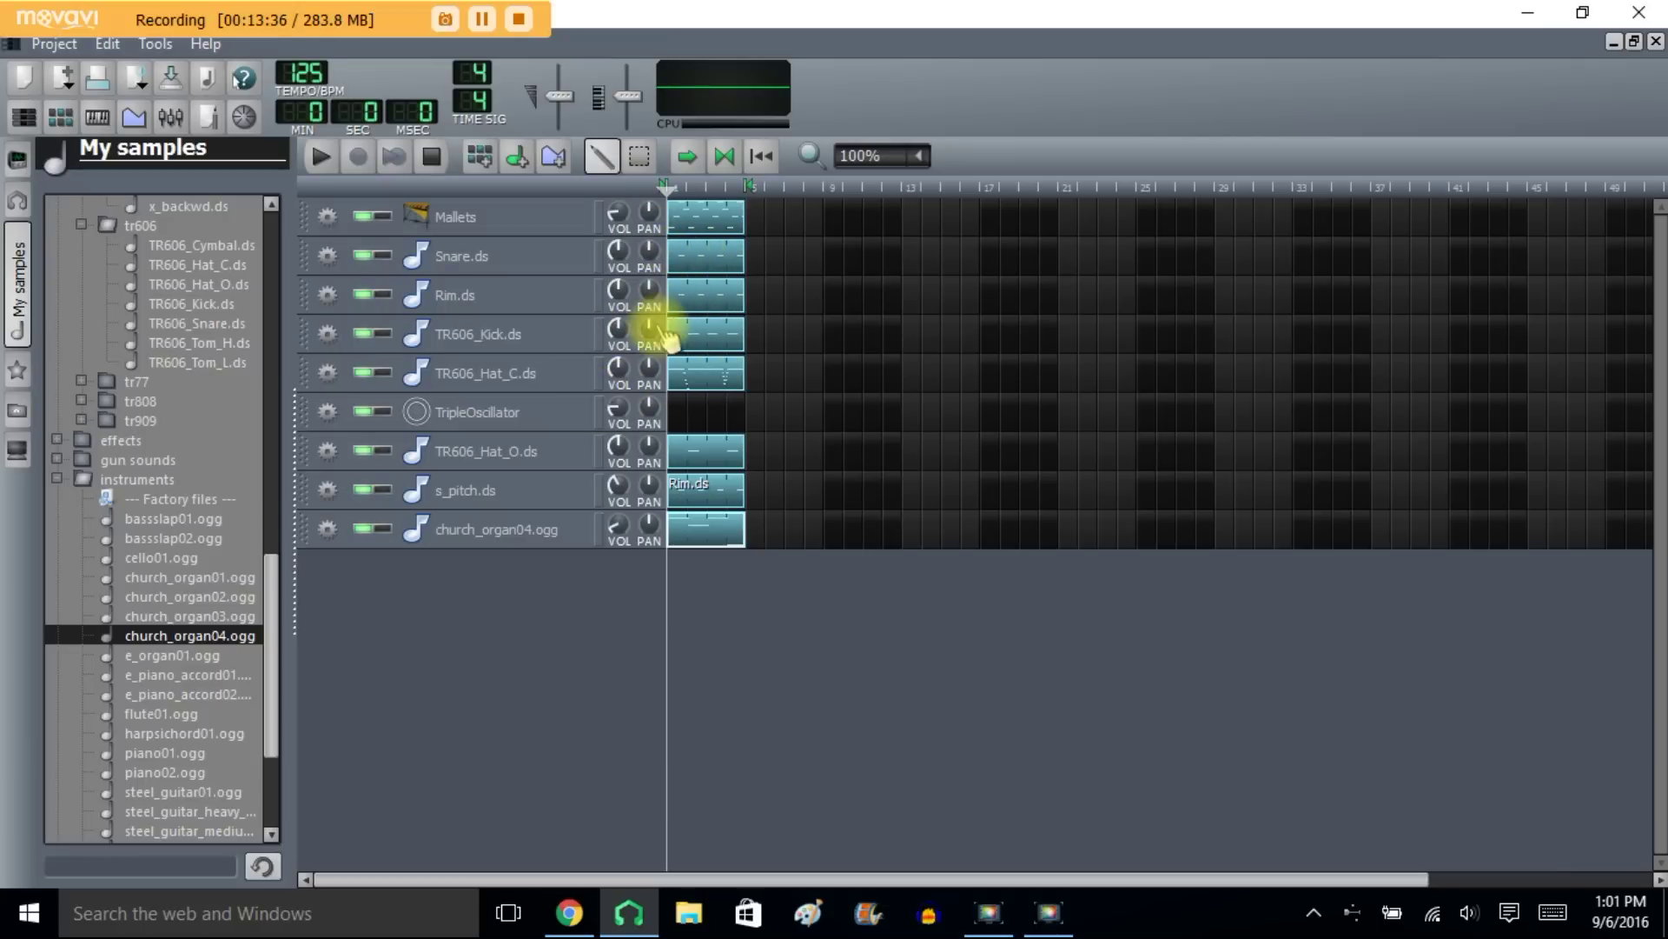
# Step: Copy the TR606_Kick.ds pattern and paste it into the first pattern of the TripleOscillator track
pyautogui.rightClick(695, 339)
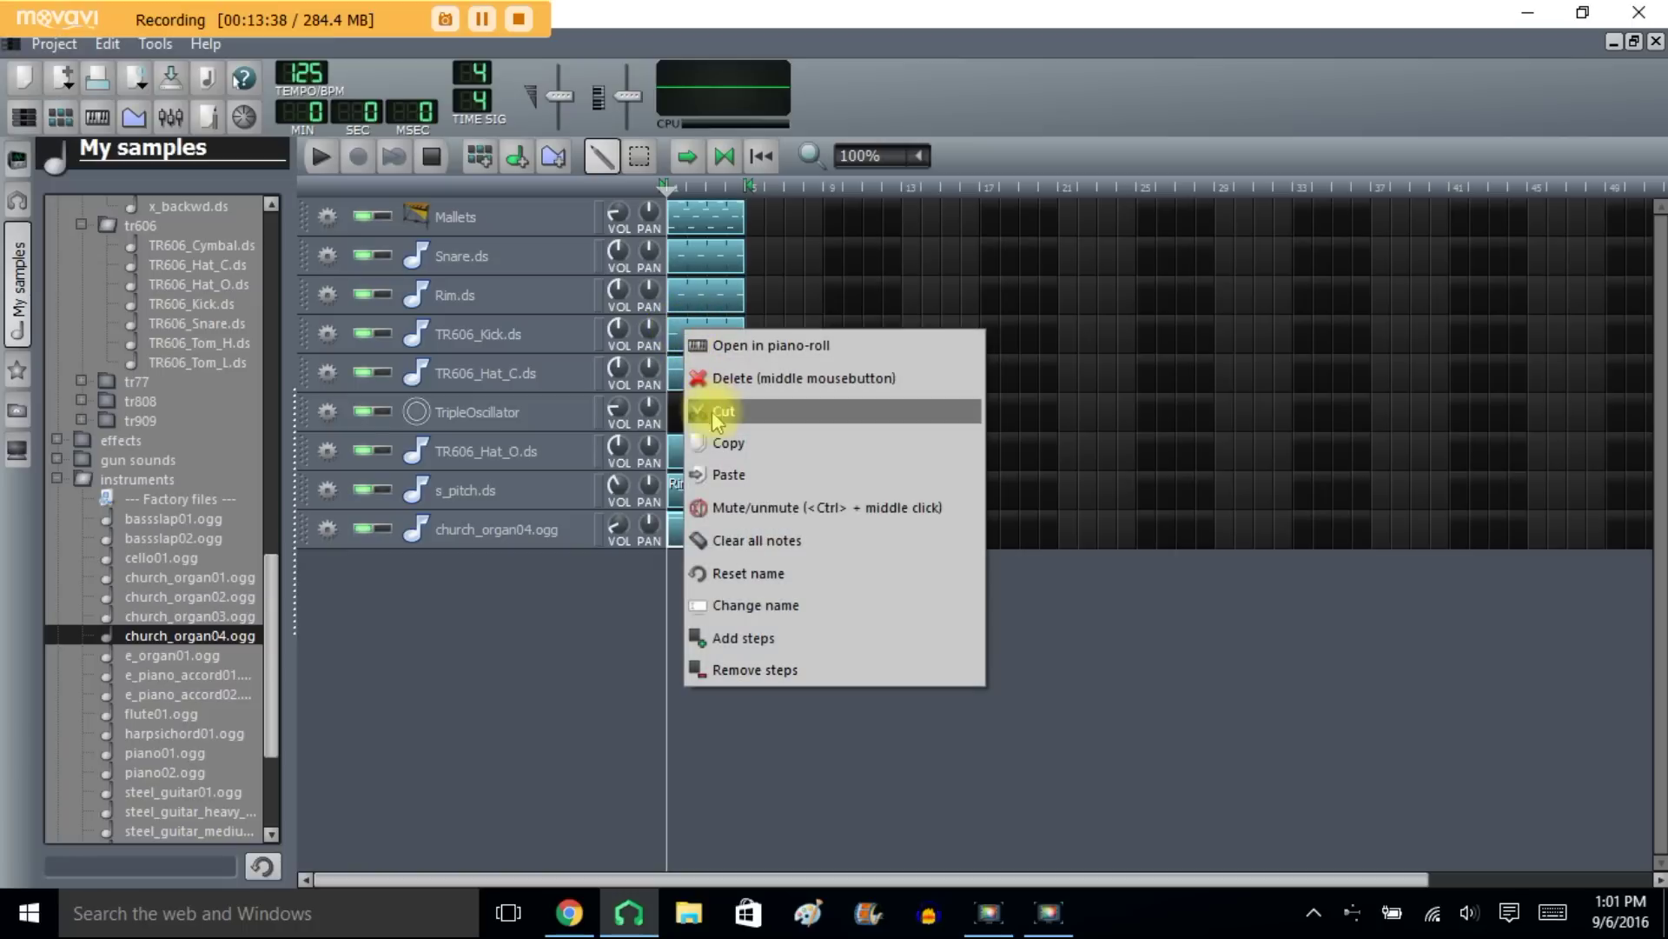
pyautogui.click(708, 441)
pyautogui.rightClick(686, 426)
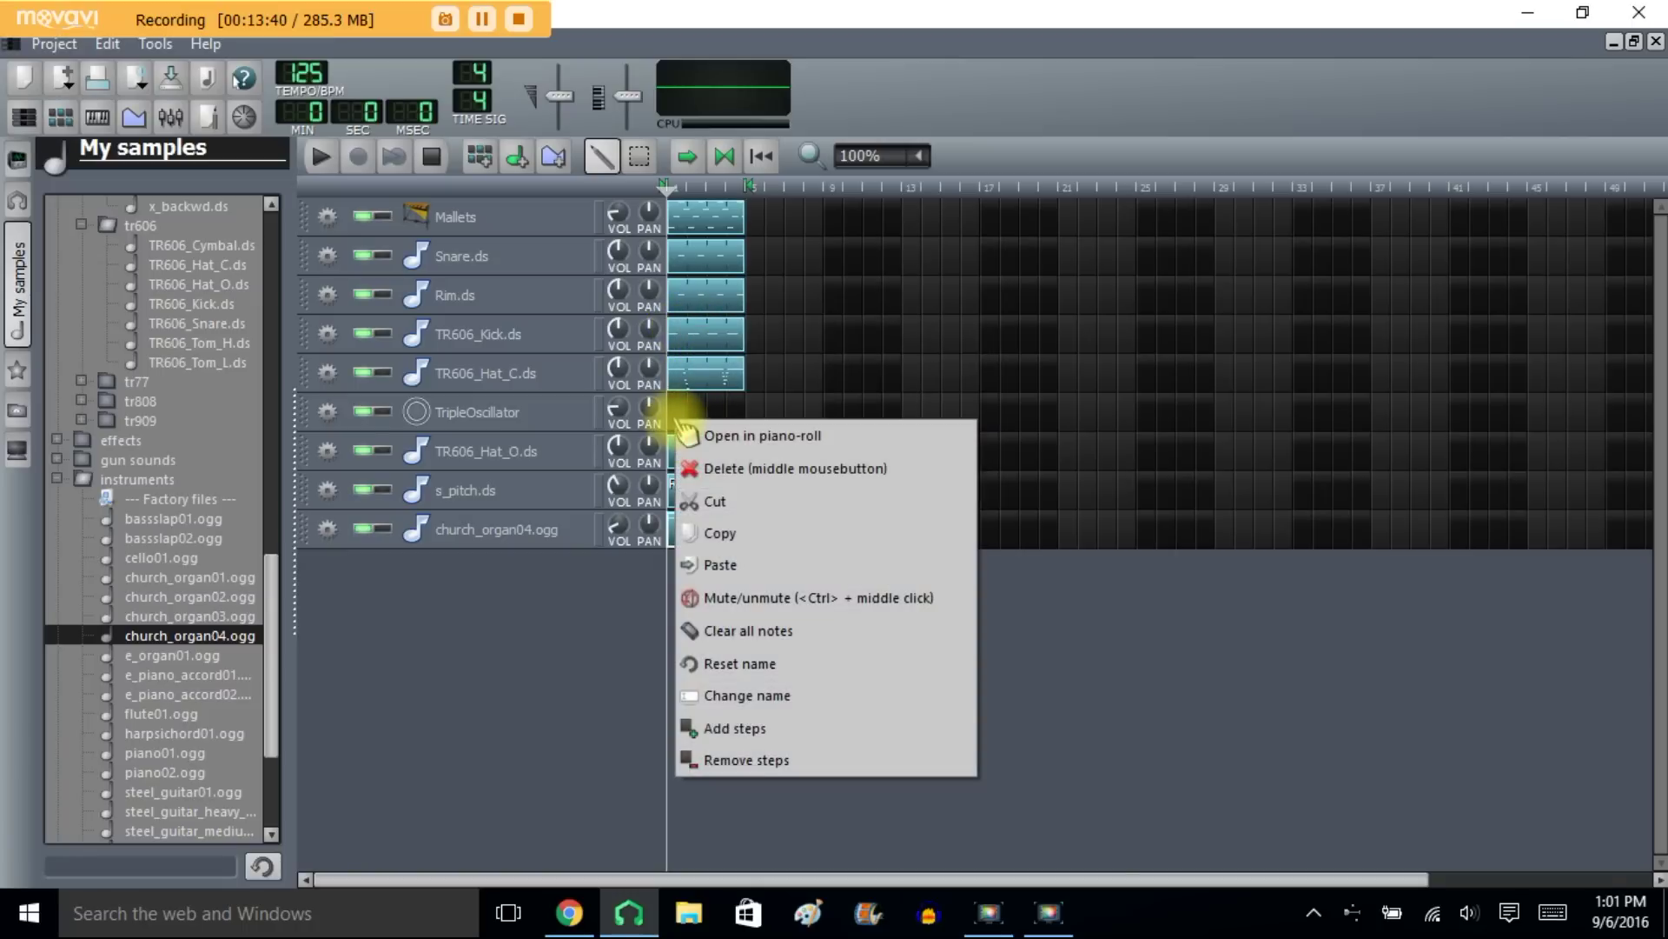
pyautogui.click(706, 566)
# Step: In the pasted TripleOscillator pattern, raise the second notes of bars one and two and the first note of bar three one octave to A5
pyautogui.doubleClick(705, 421)
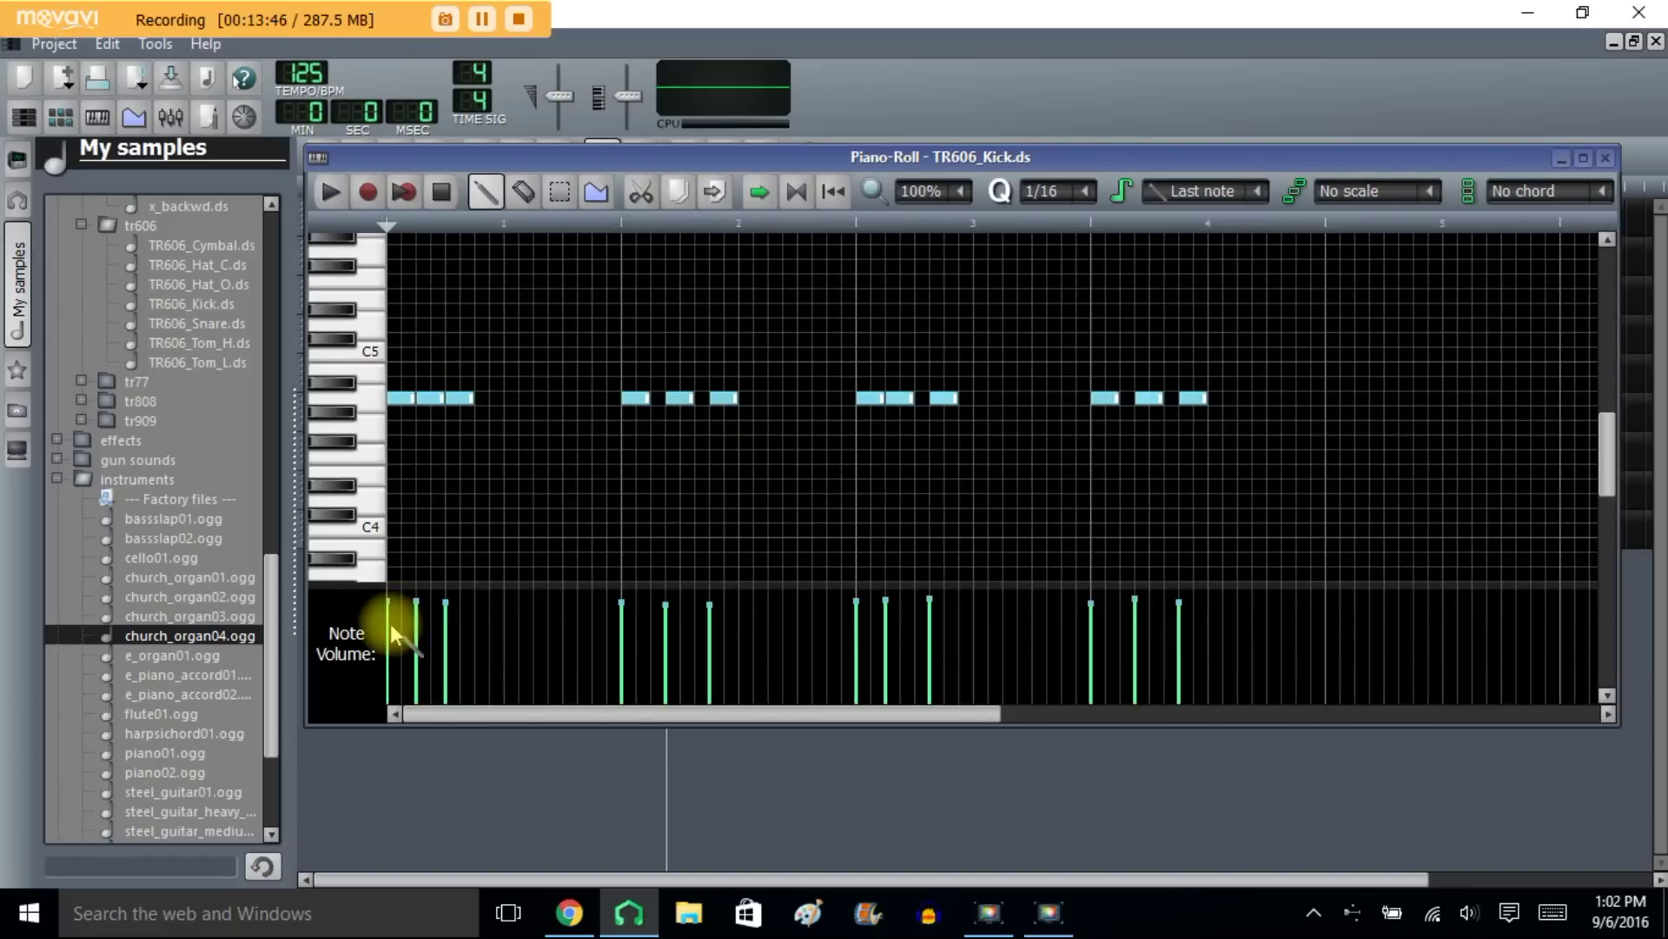
pyautogui.moveTo(1606, 460); pyautogui.dragTo(1604, 418)
pyautogui.click(557, 195)
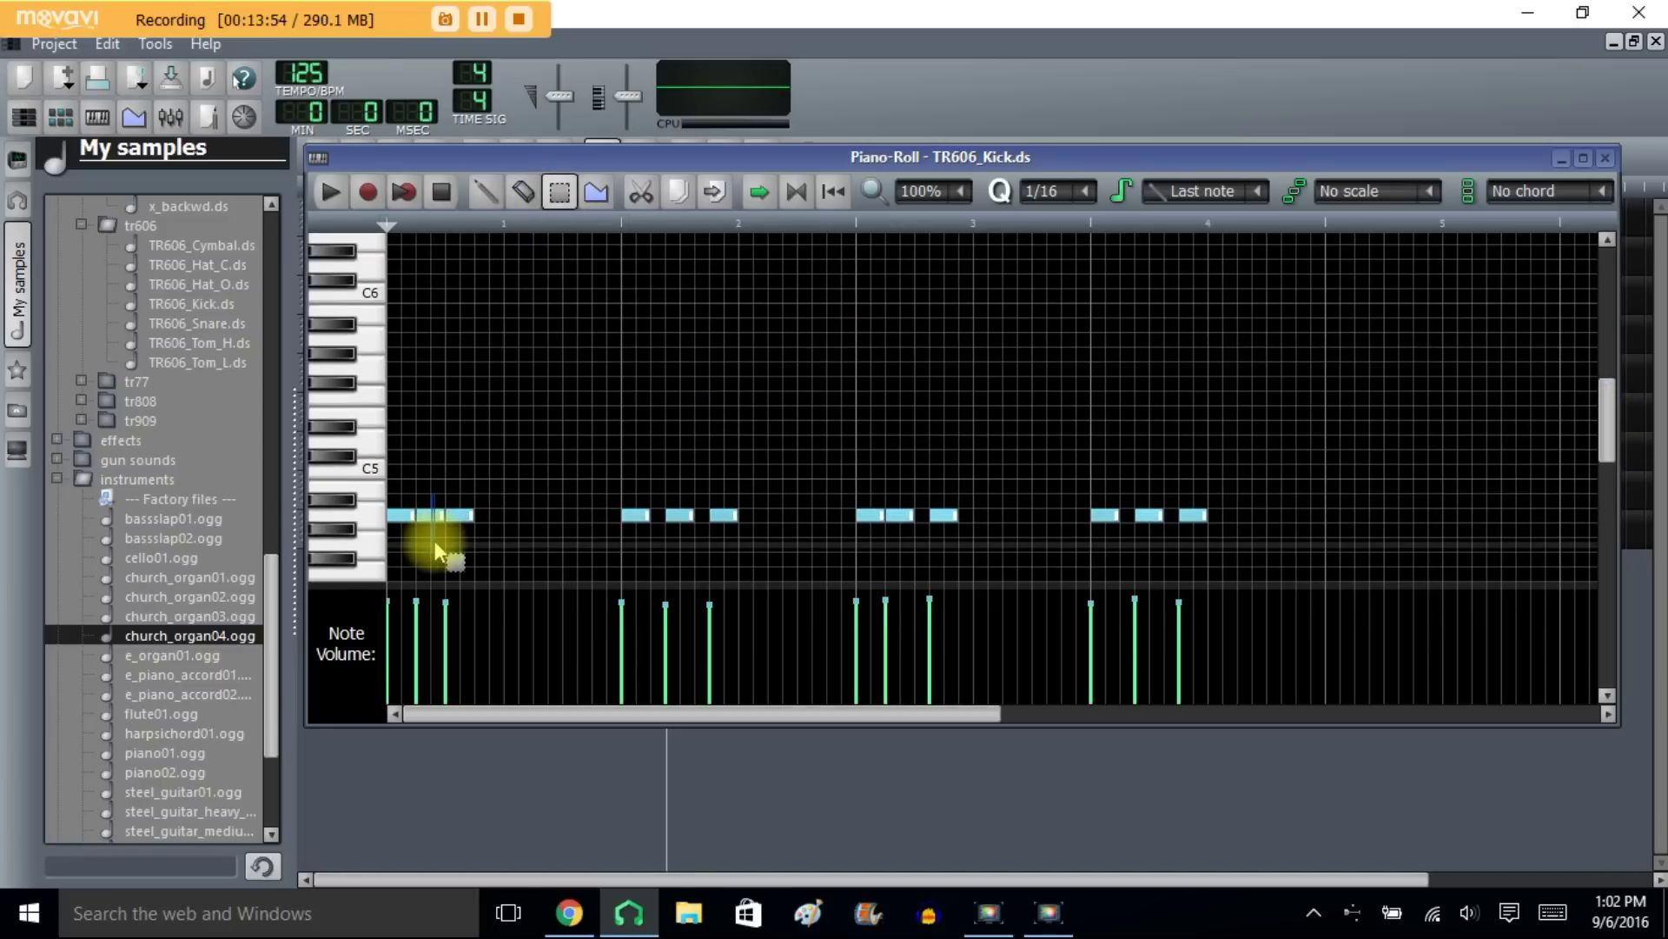
pyautogui.hotkey('ctrl', 'Up')
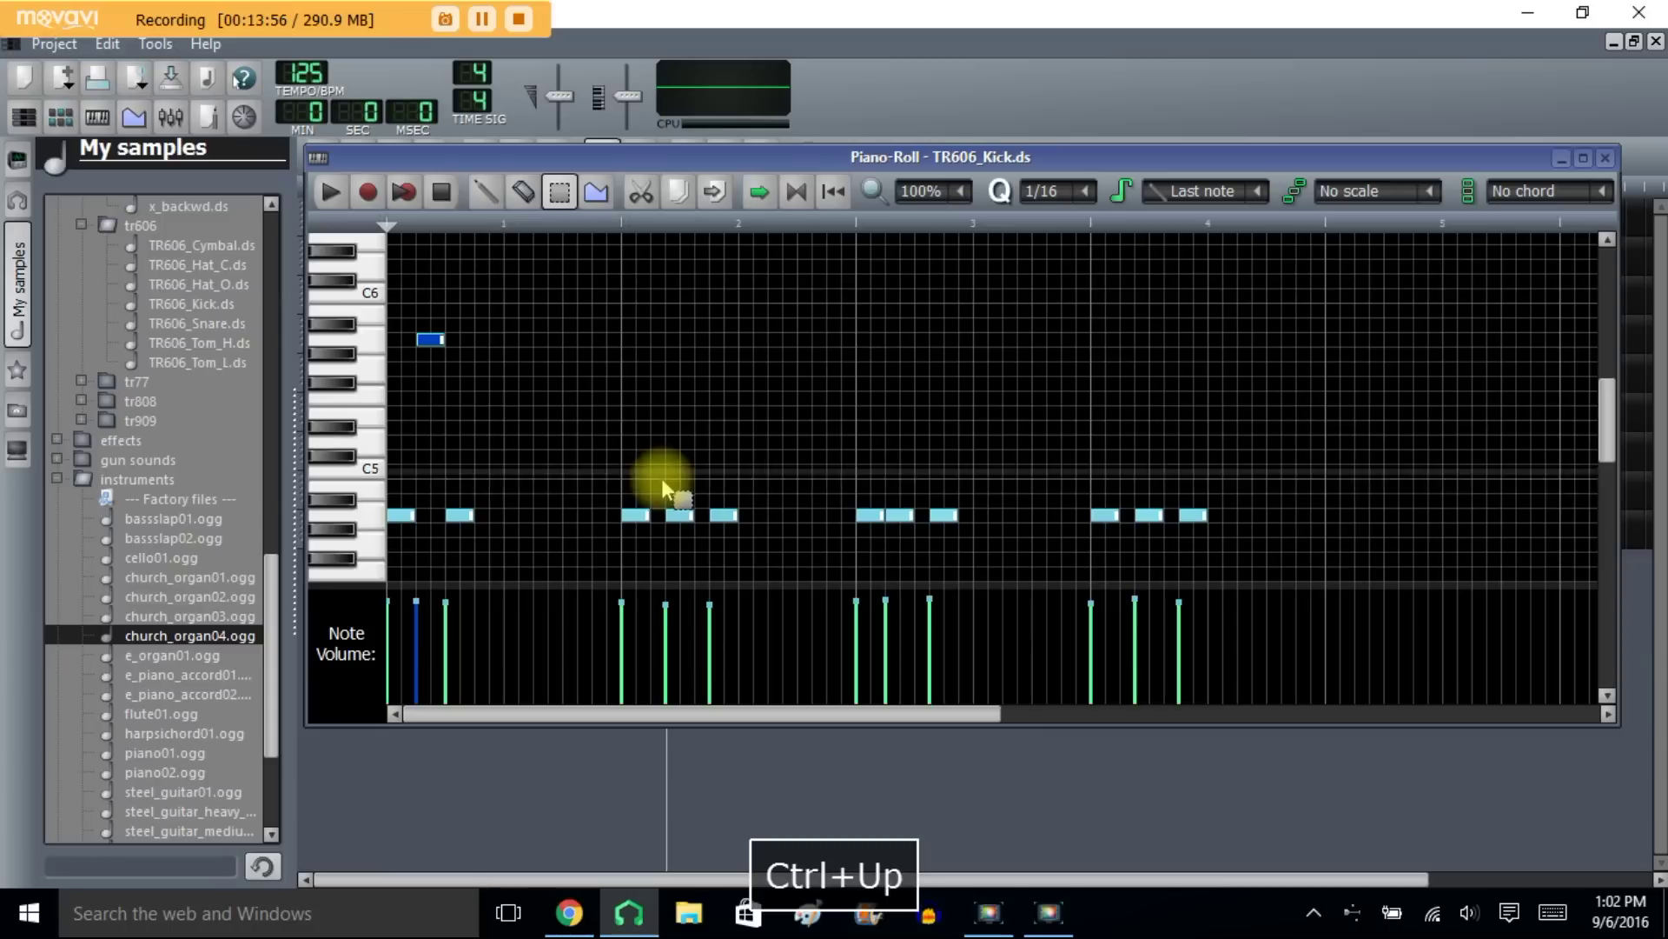
pyautogui.click(681, 514)
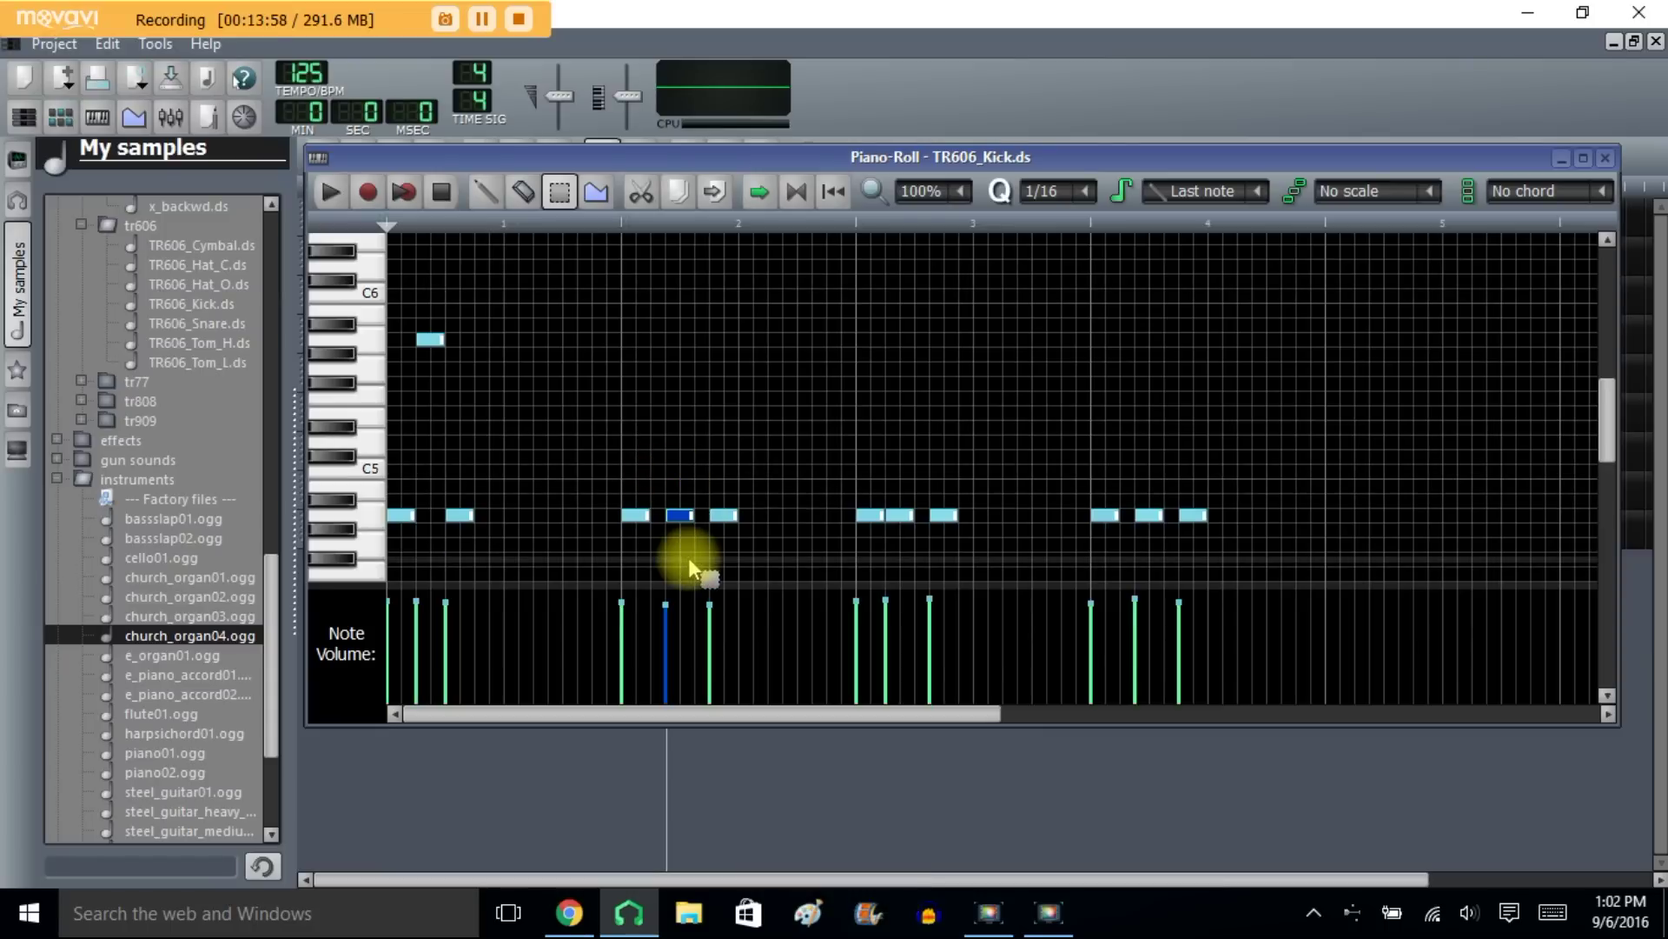
pyautogui.hotkey('ctrl', 'Up')
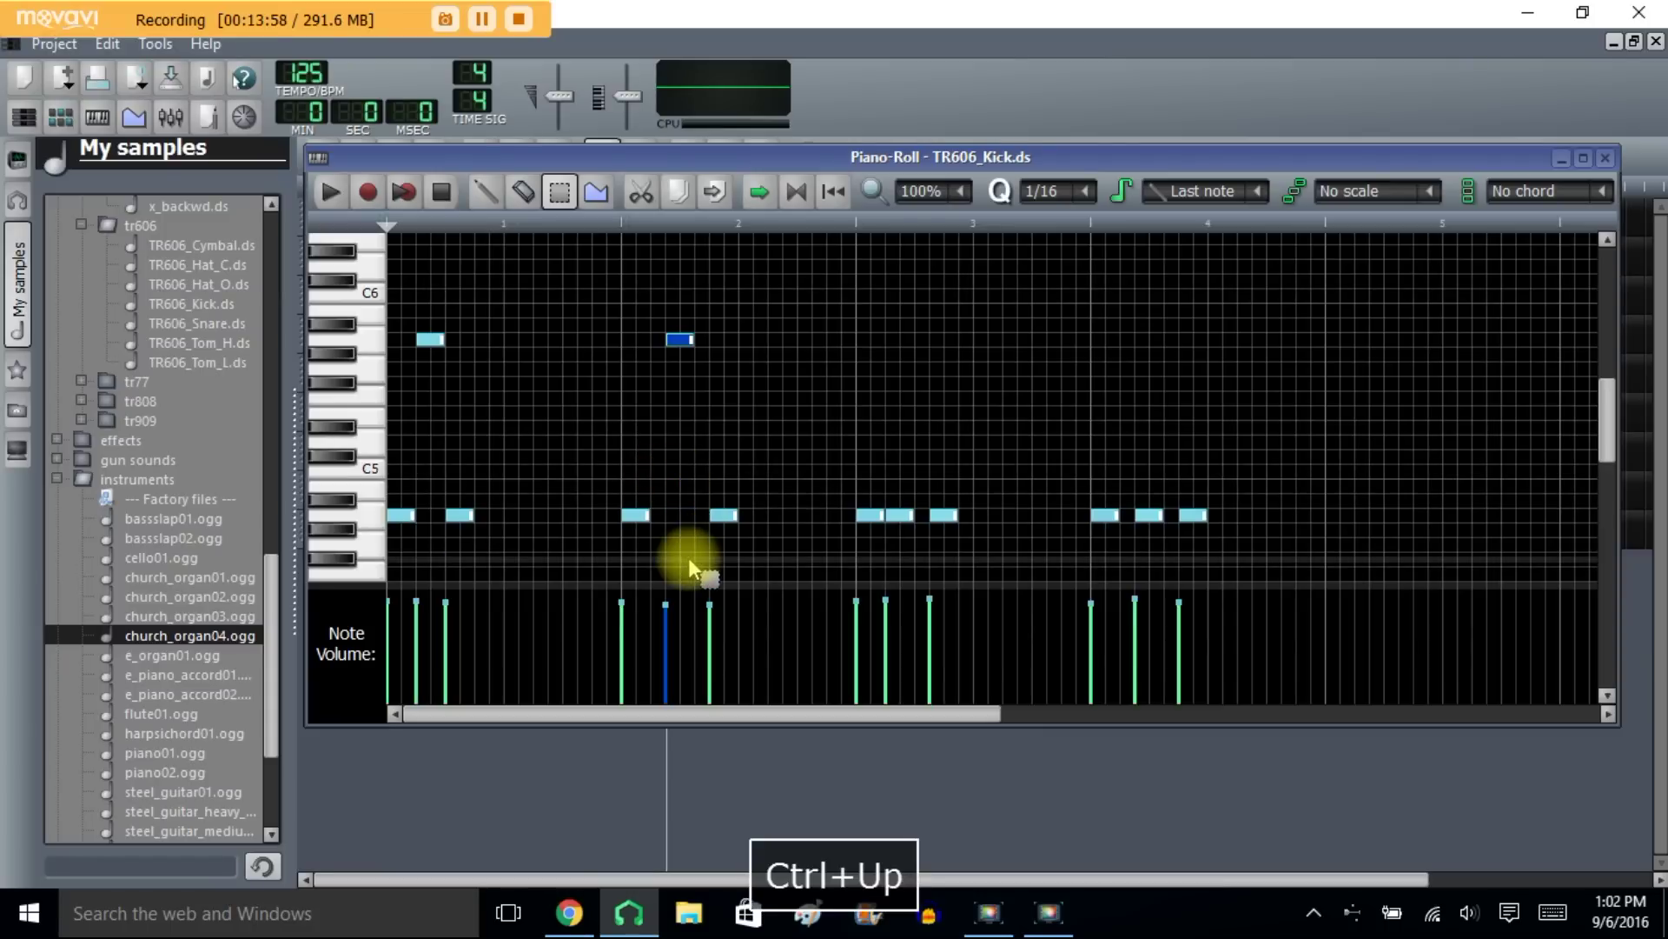
pyautogui.click(870, 514)
pyautogui.hotkey('ctrl', 'Up')
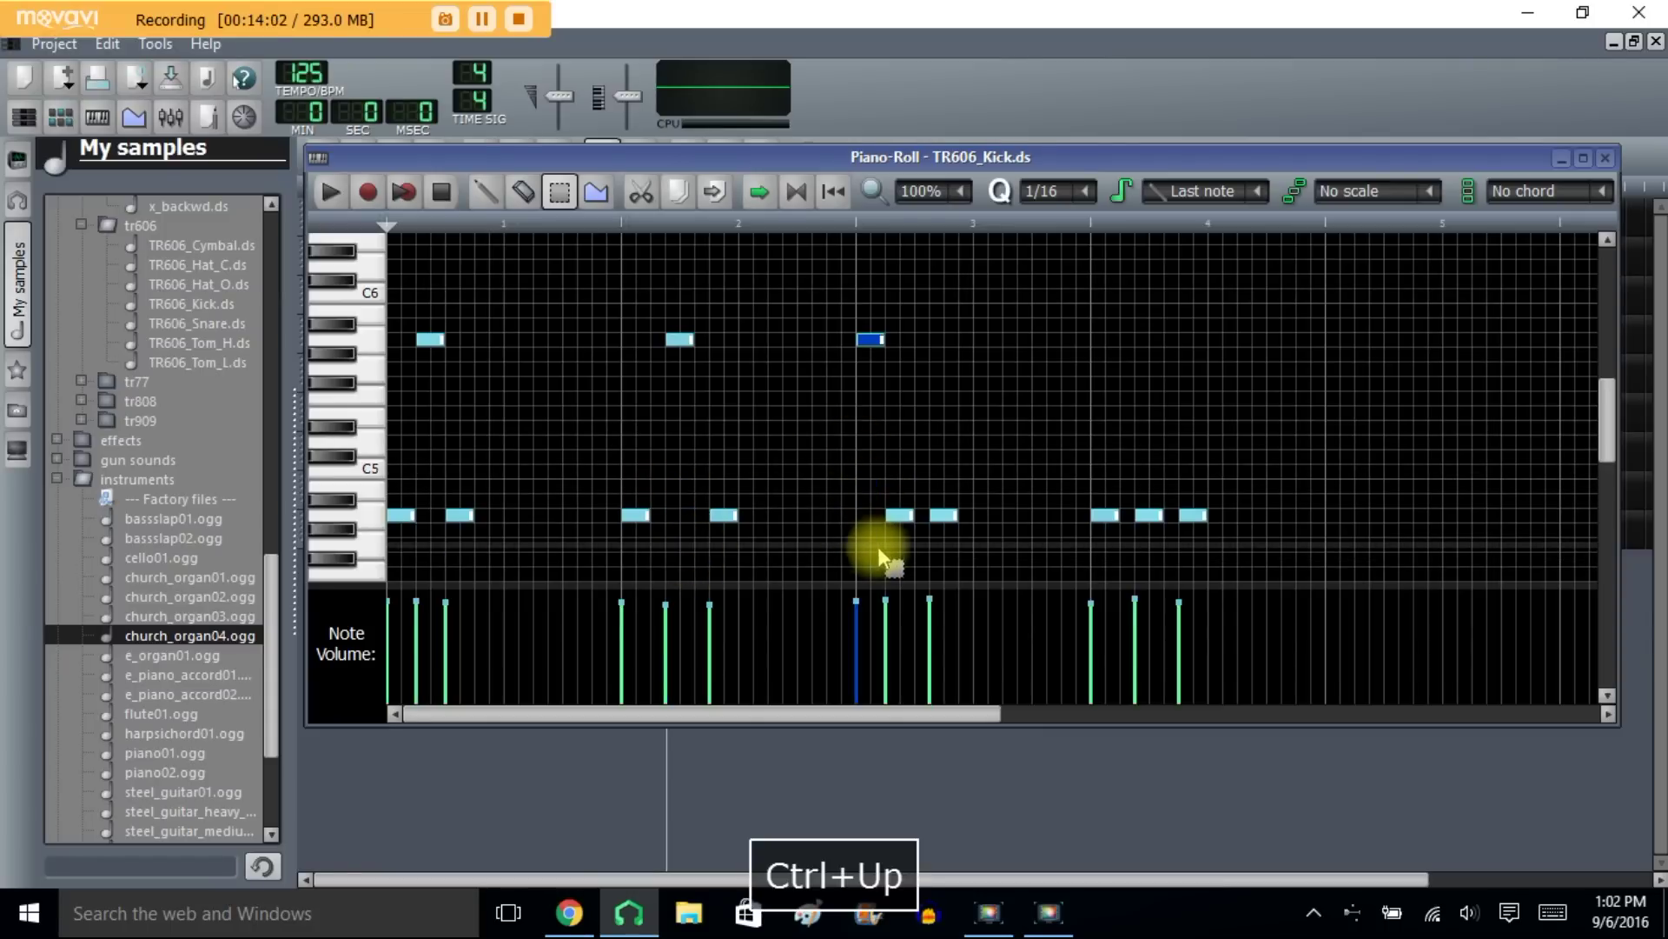
# Step: Move the second note of bar three up to F5 and raise the second note of bar four one octave to A5
pyautogui.click(487, 191)
pyautogui.moveTo(899, 514)
pyautogui.mouseDown()
pyautogui.moveTo(900, 372)
pyautogui.moveTo(901, 398)
pyautogui.mouseUp()
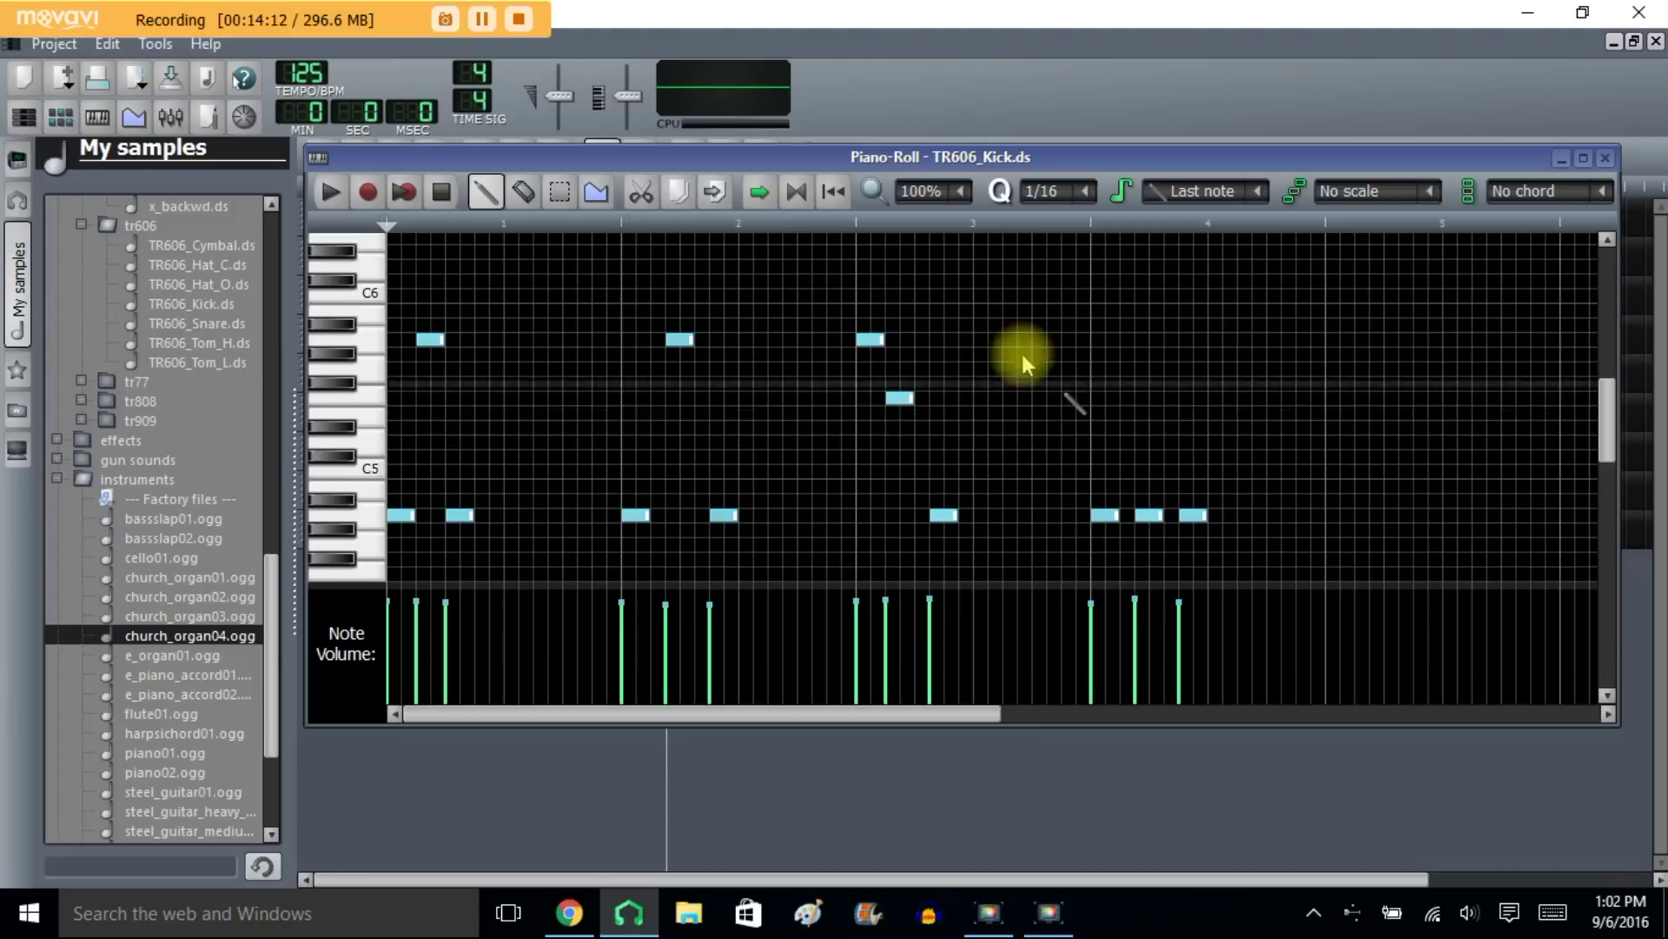
pyautogui.click(560, 193)
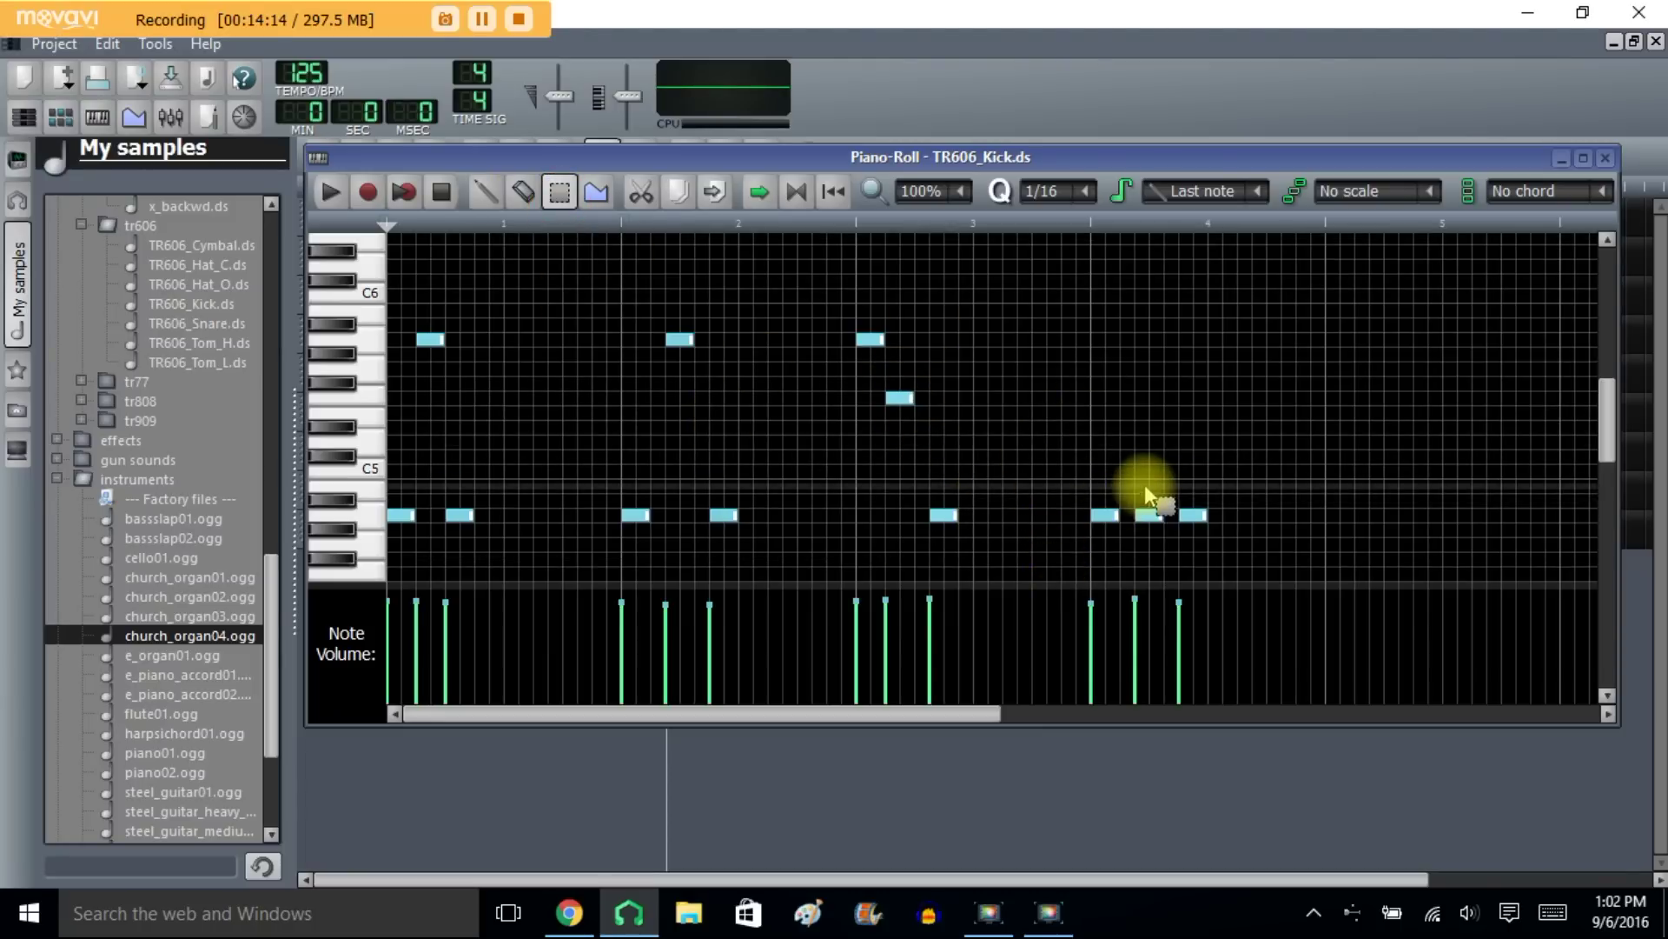
pyautogui.moveTo(1147, 496); pyautogui.dragTo(1152, 582)
pyautogui.hotkey('ctrl', 'Up')
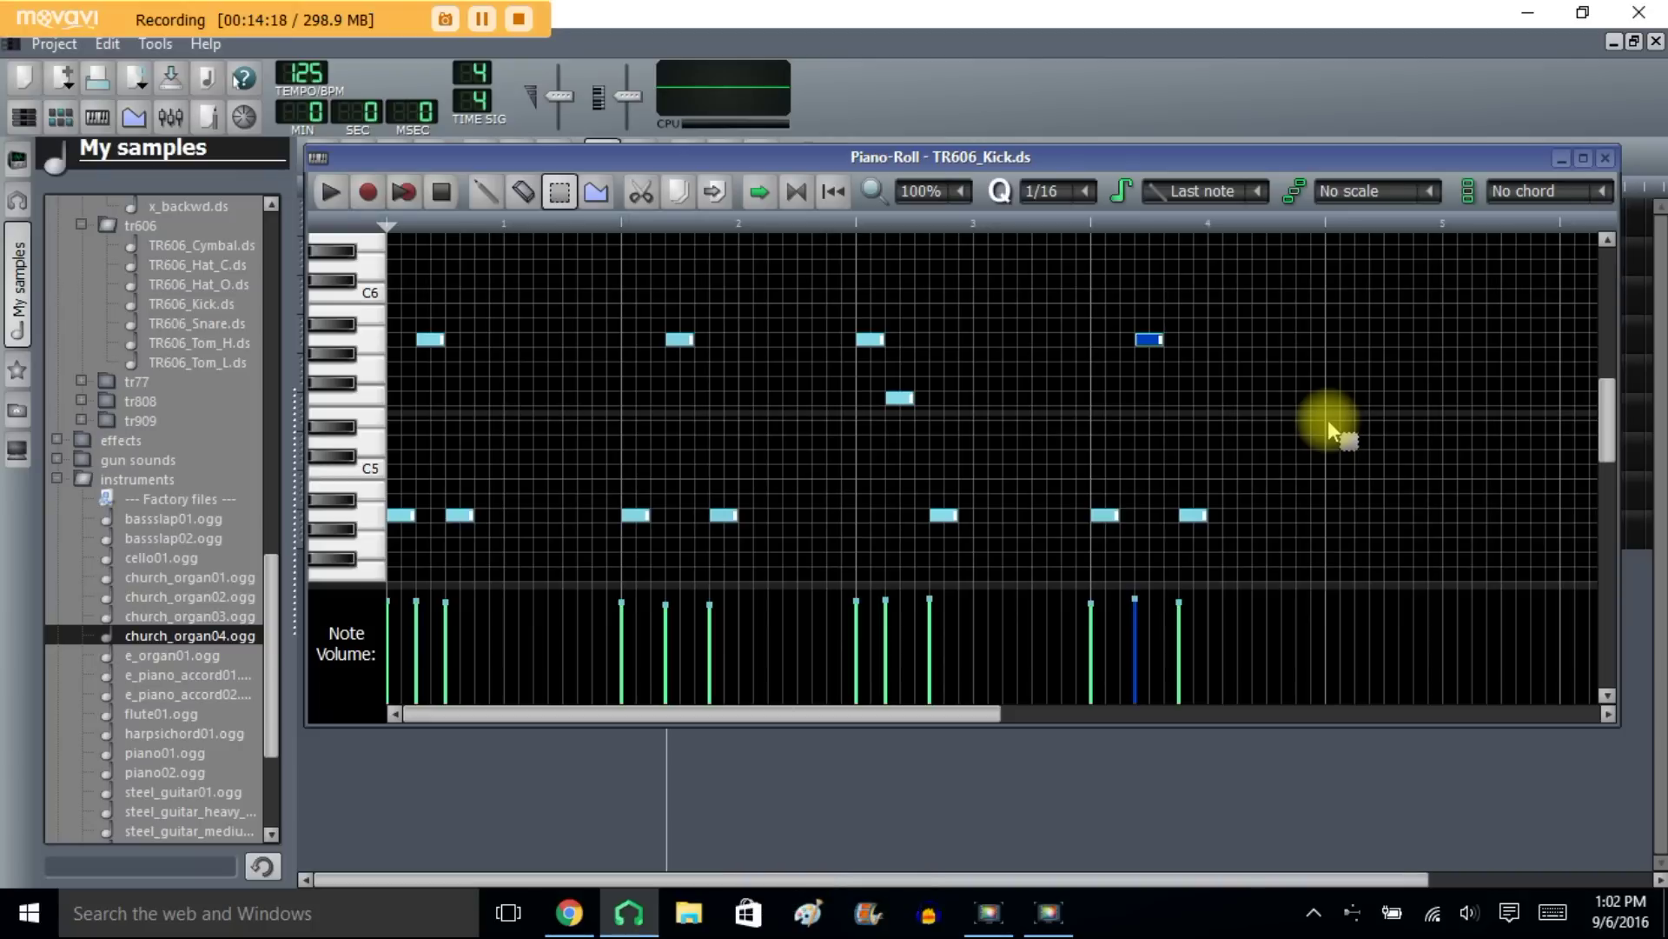
pyautogui.hotkey('ctrl', 'Down')
pyautogui.hotkey('ctrl', 'Up')
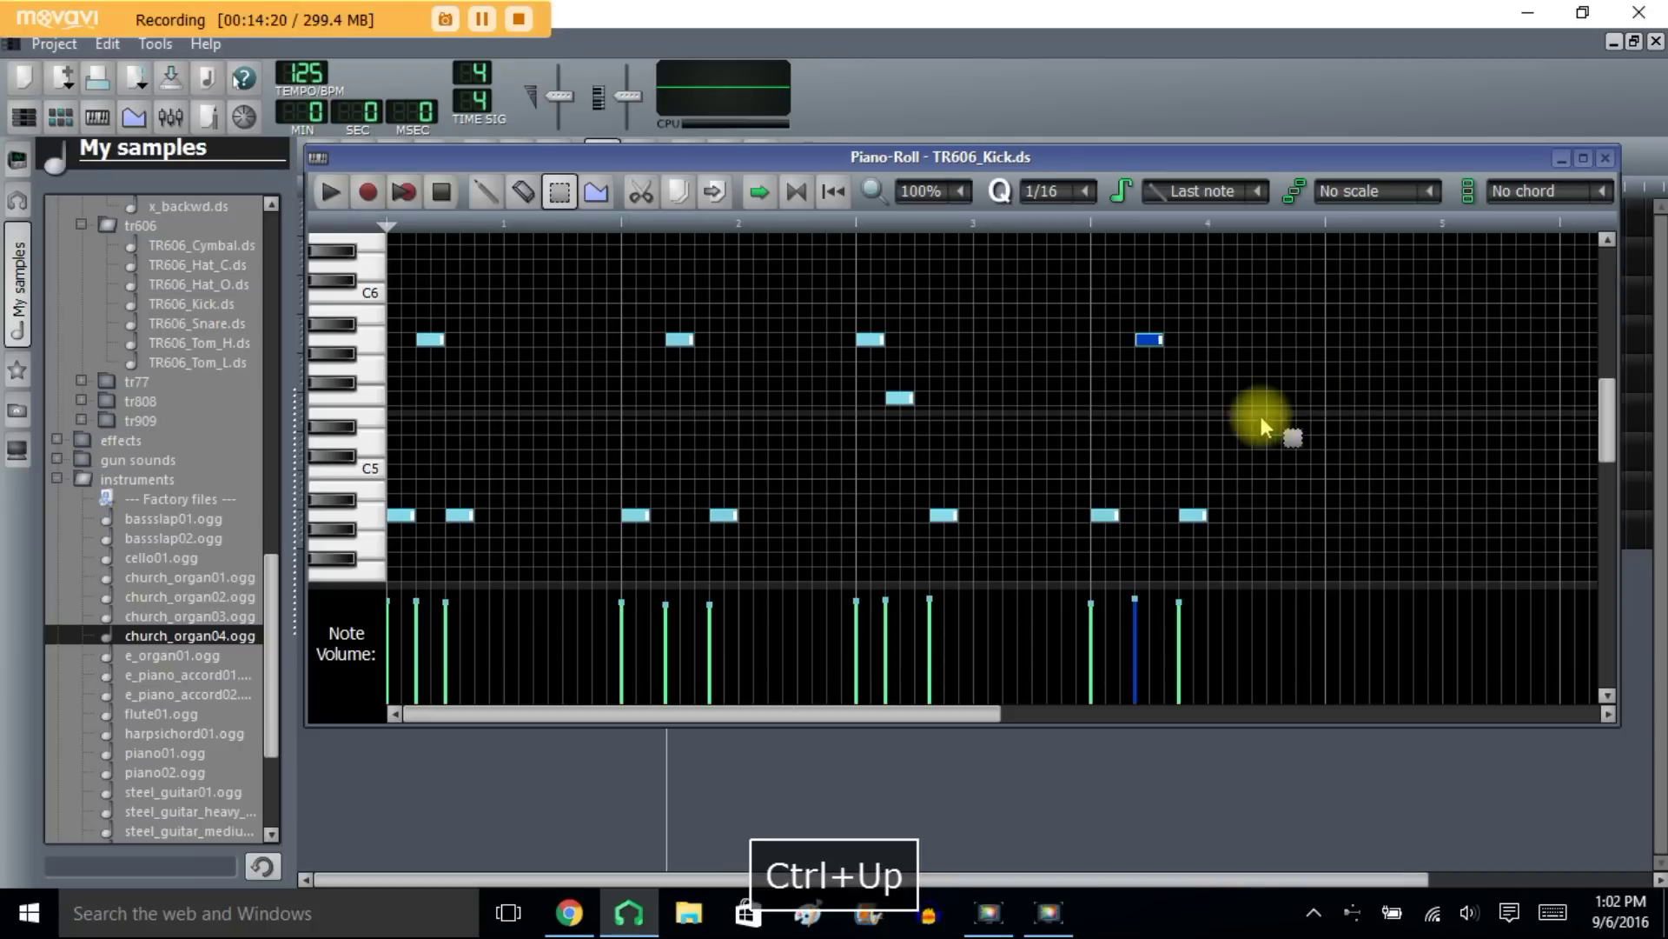
pyautogui.click(1205, 397)
pyautogui.click(1148, 341)
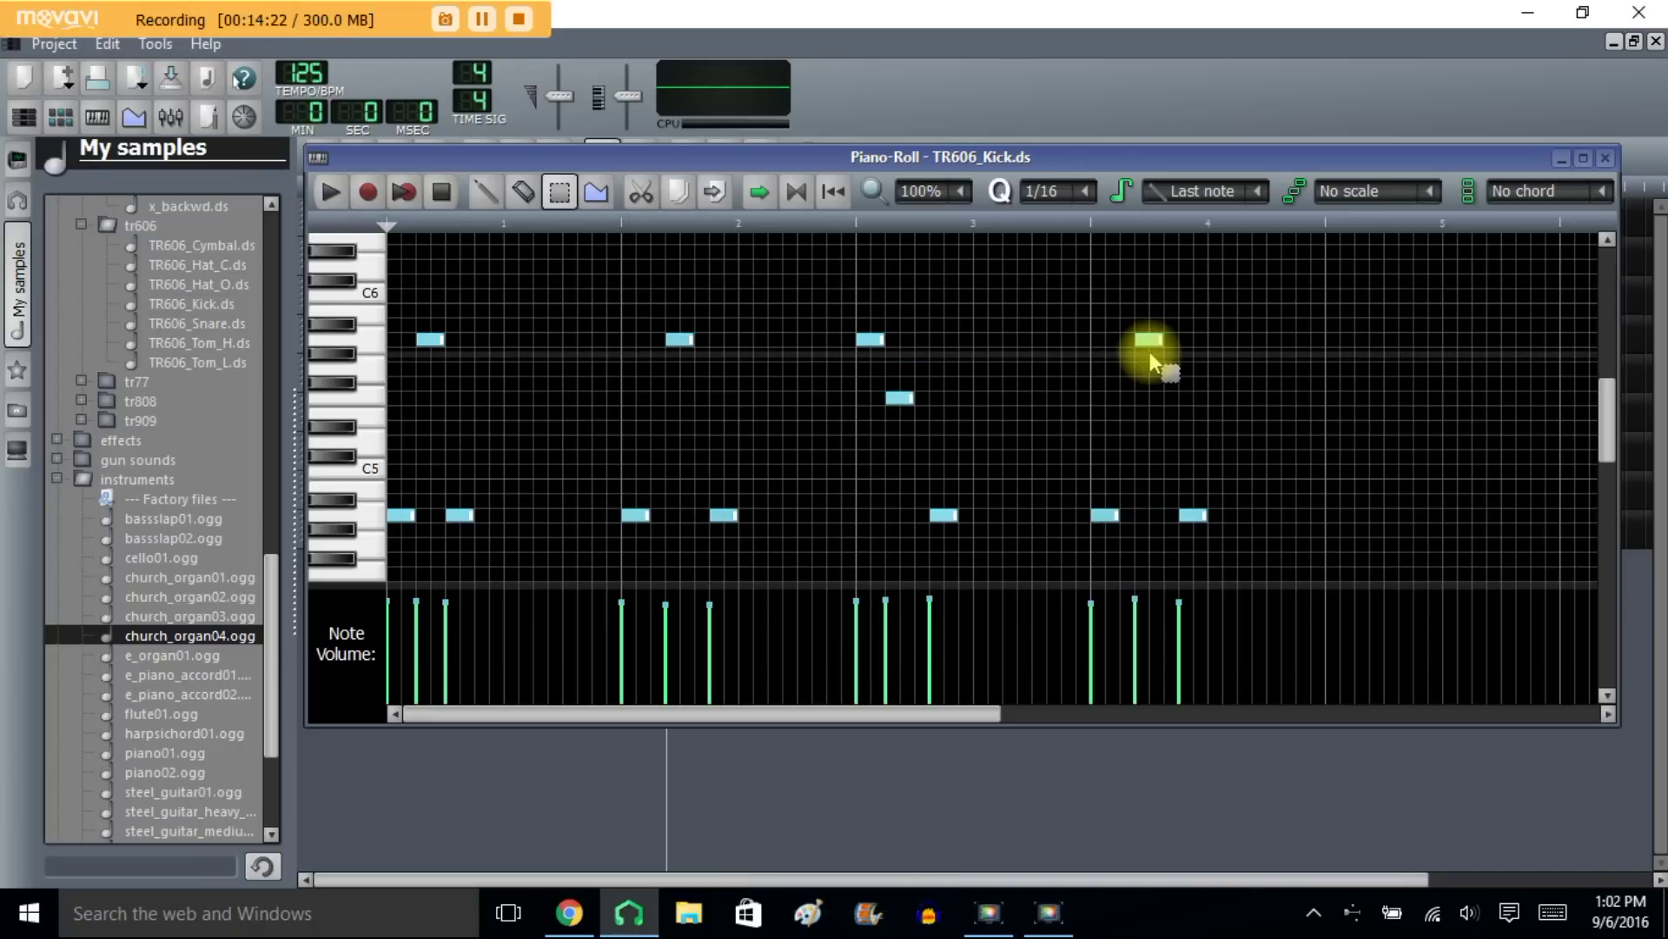
# Step: Transpose all the TripleOscillator pattern's notes down one octave and play the pattern
pyautogui.hotkey('ctrl', 'Down')
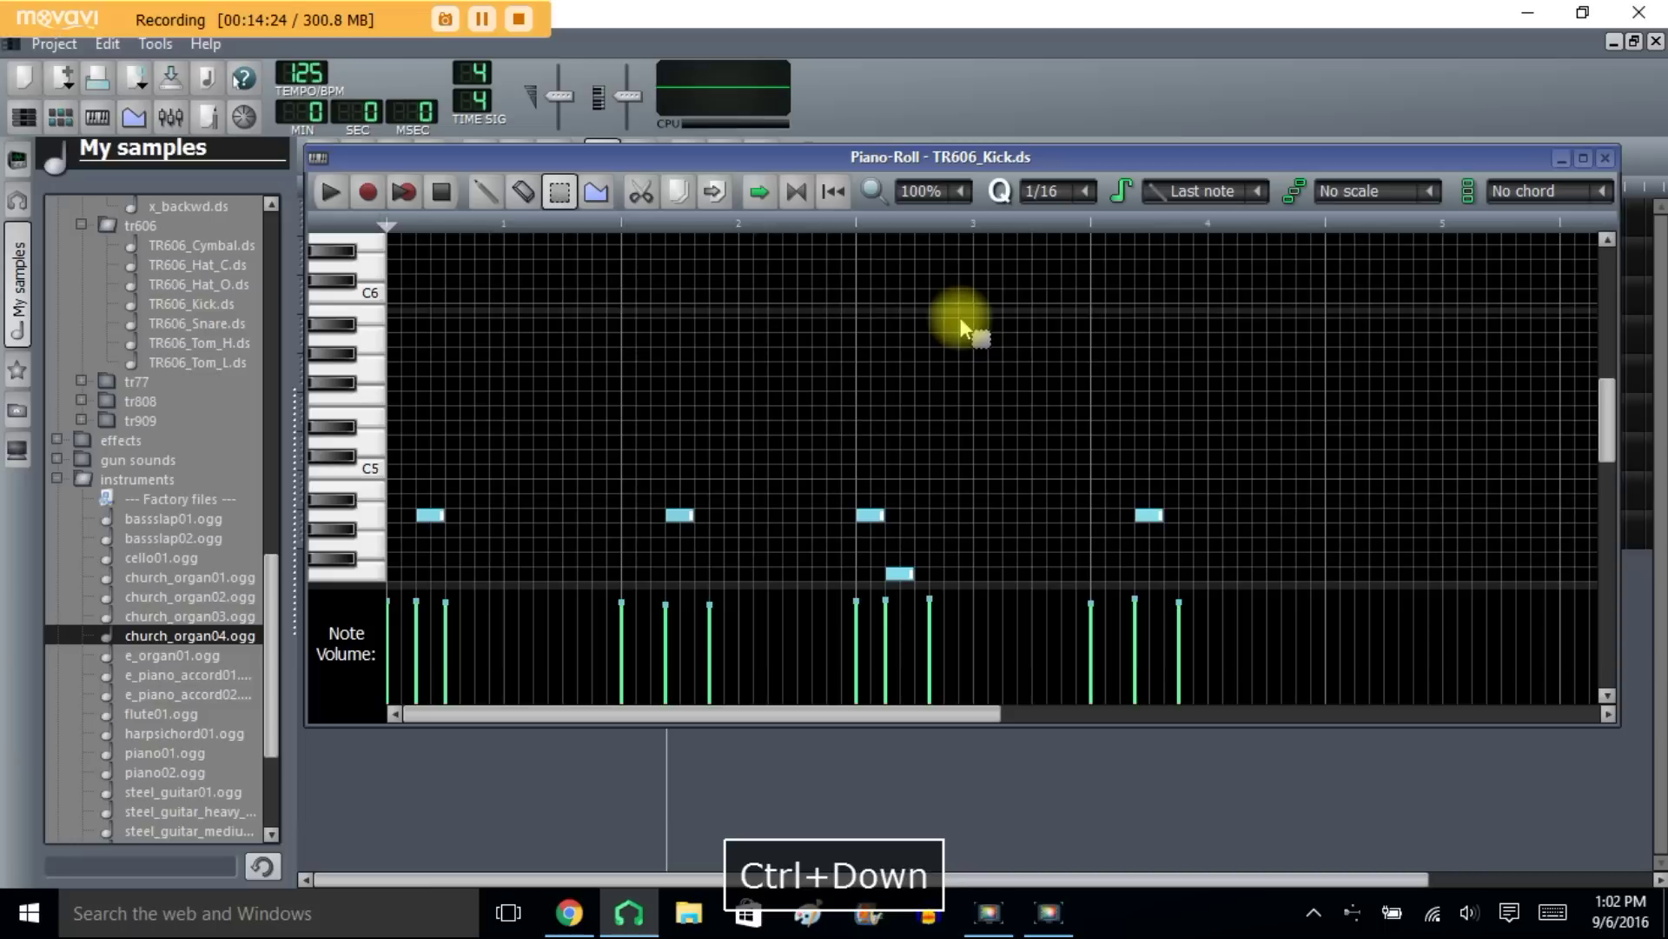
pyautogui.click(329, 193)
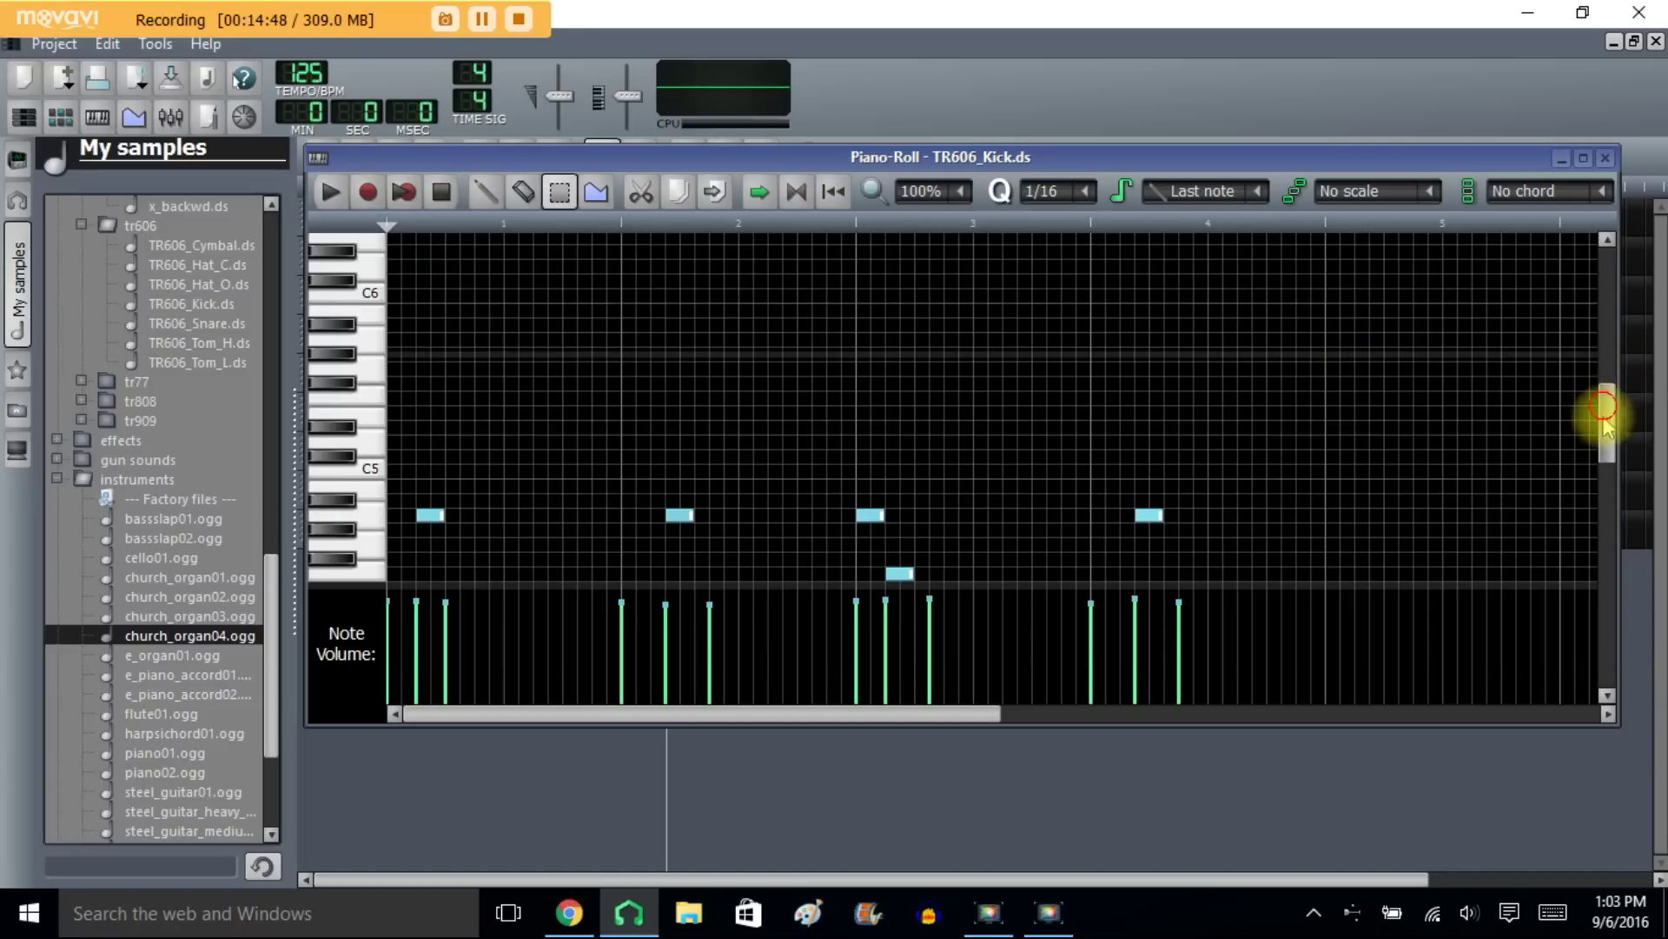
pyautogui.moveTo(1603, 406); pyautogui.dragTo(1604, 443)
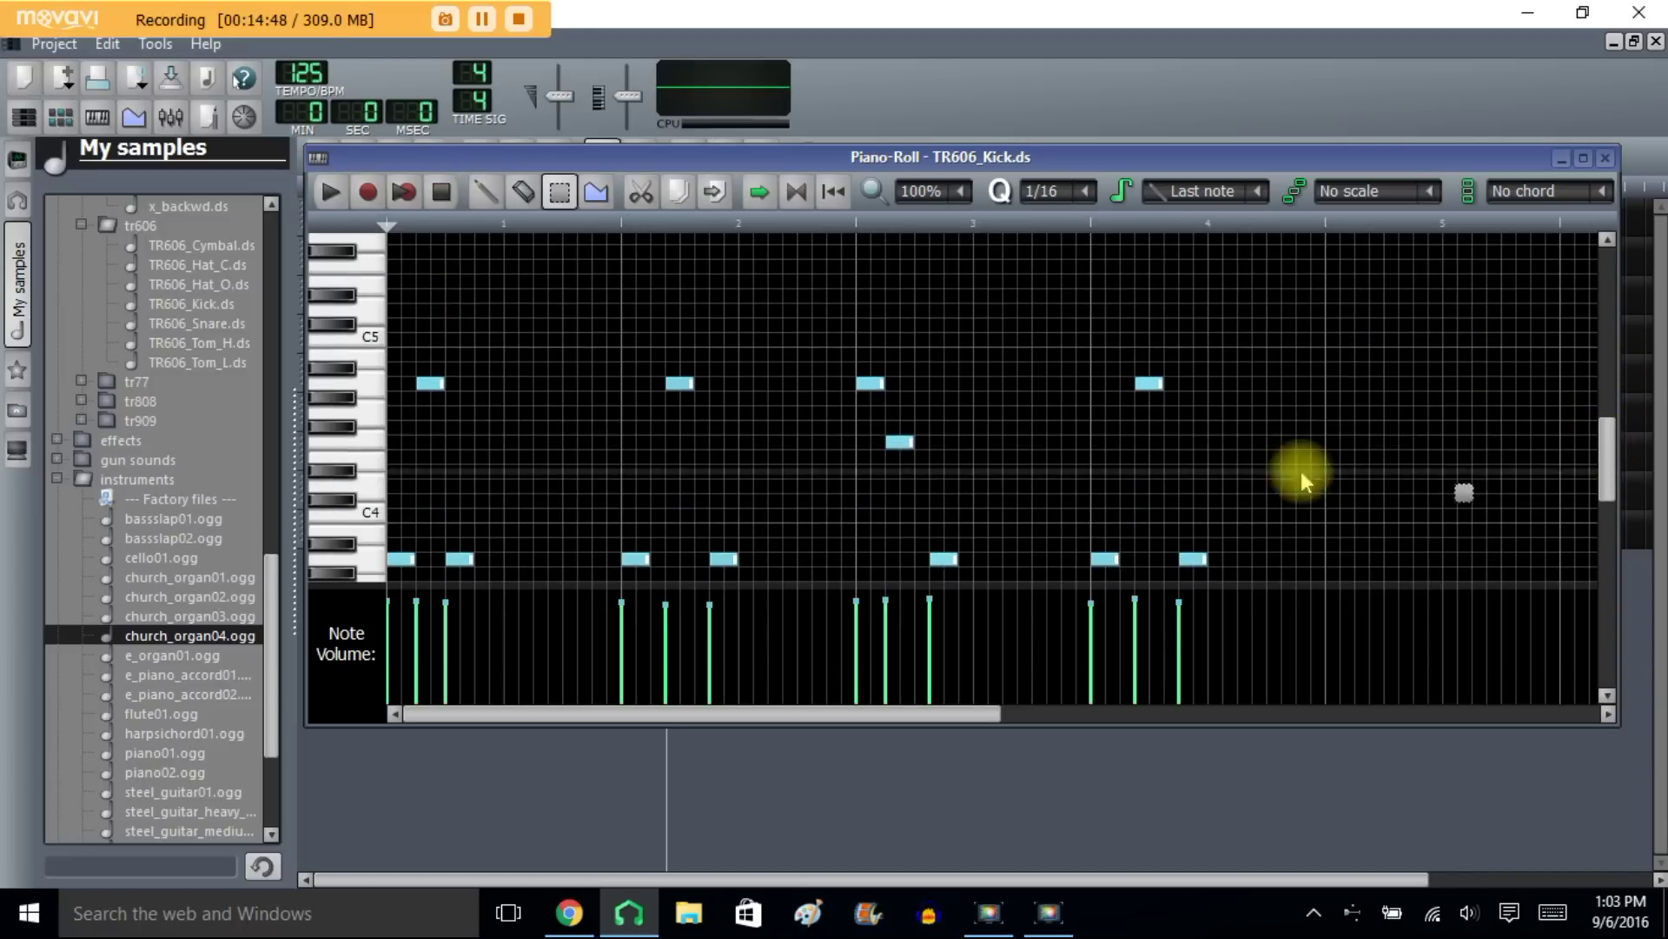
# Step: Set the piano roll quantization to 1/192 and slightly shorten the A4 note at the start of bar three
pyautogui.click(1086, 193)
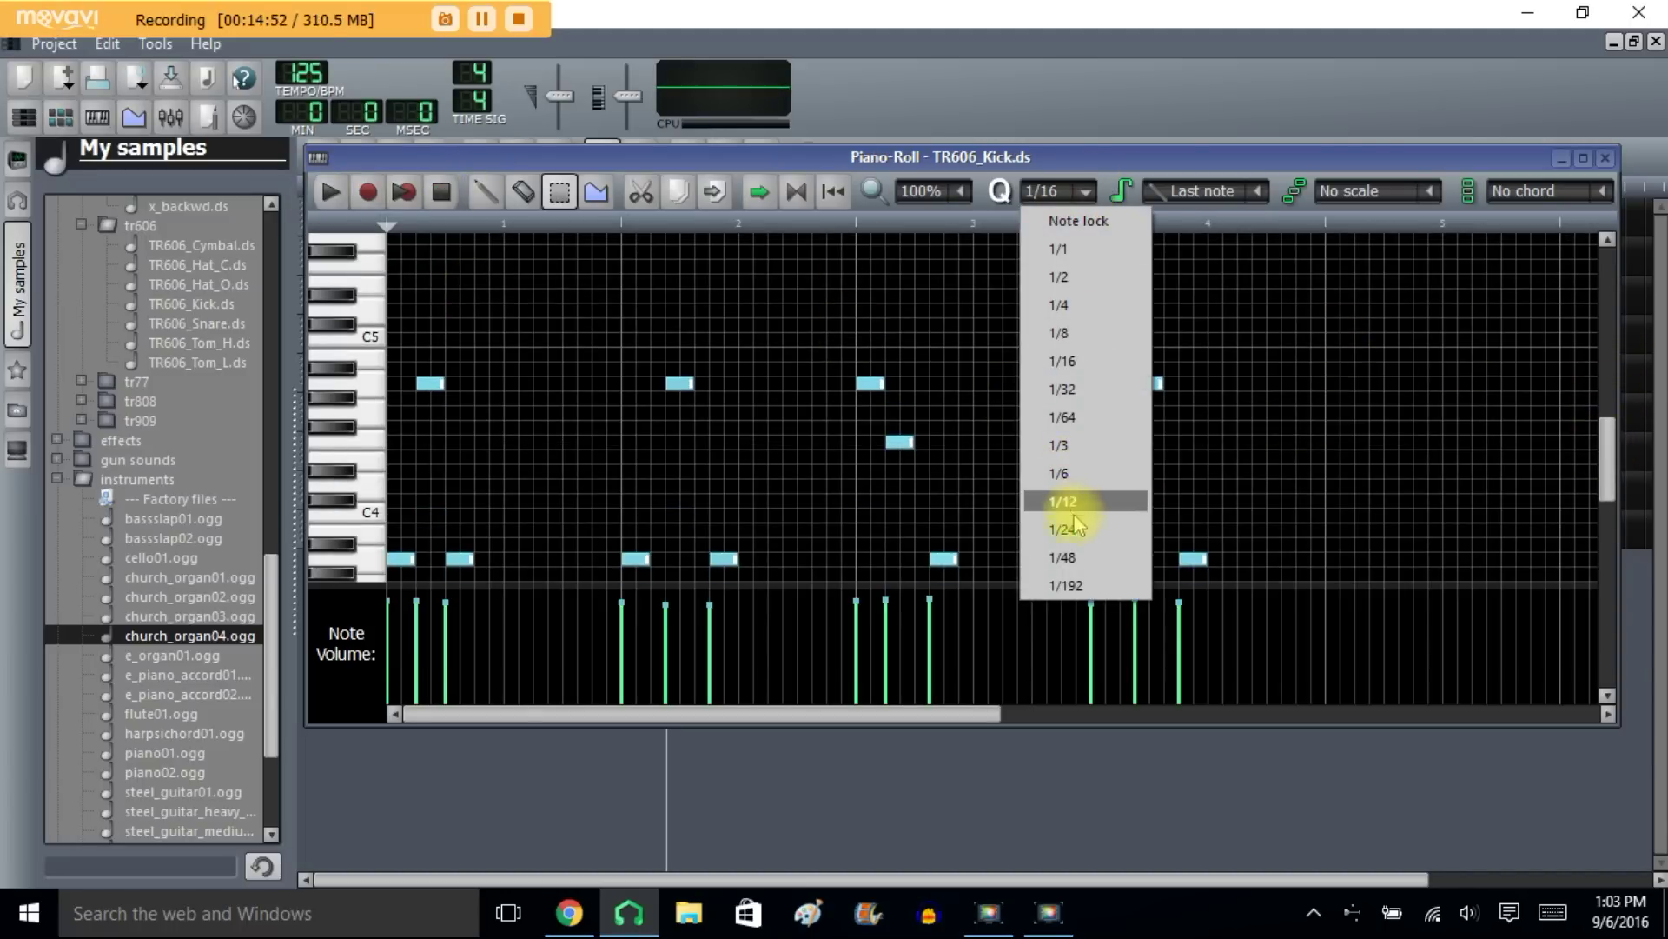
pyautogui.click(1076, 588)
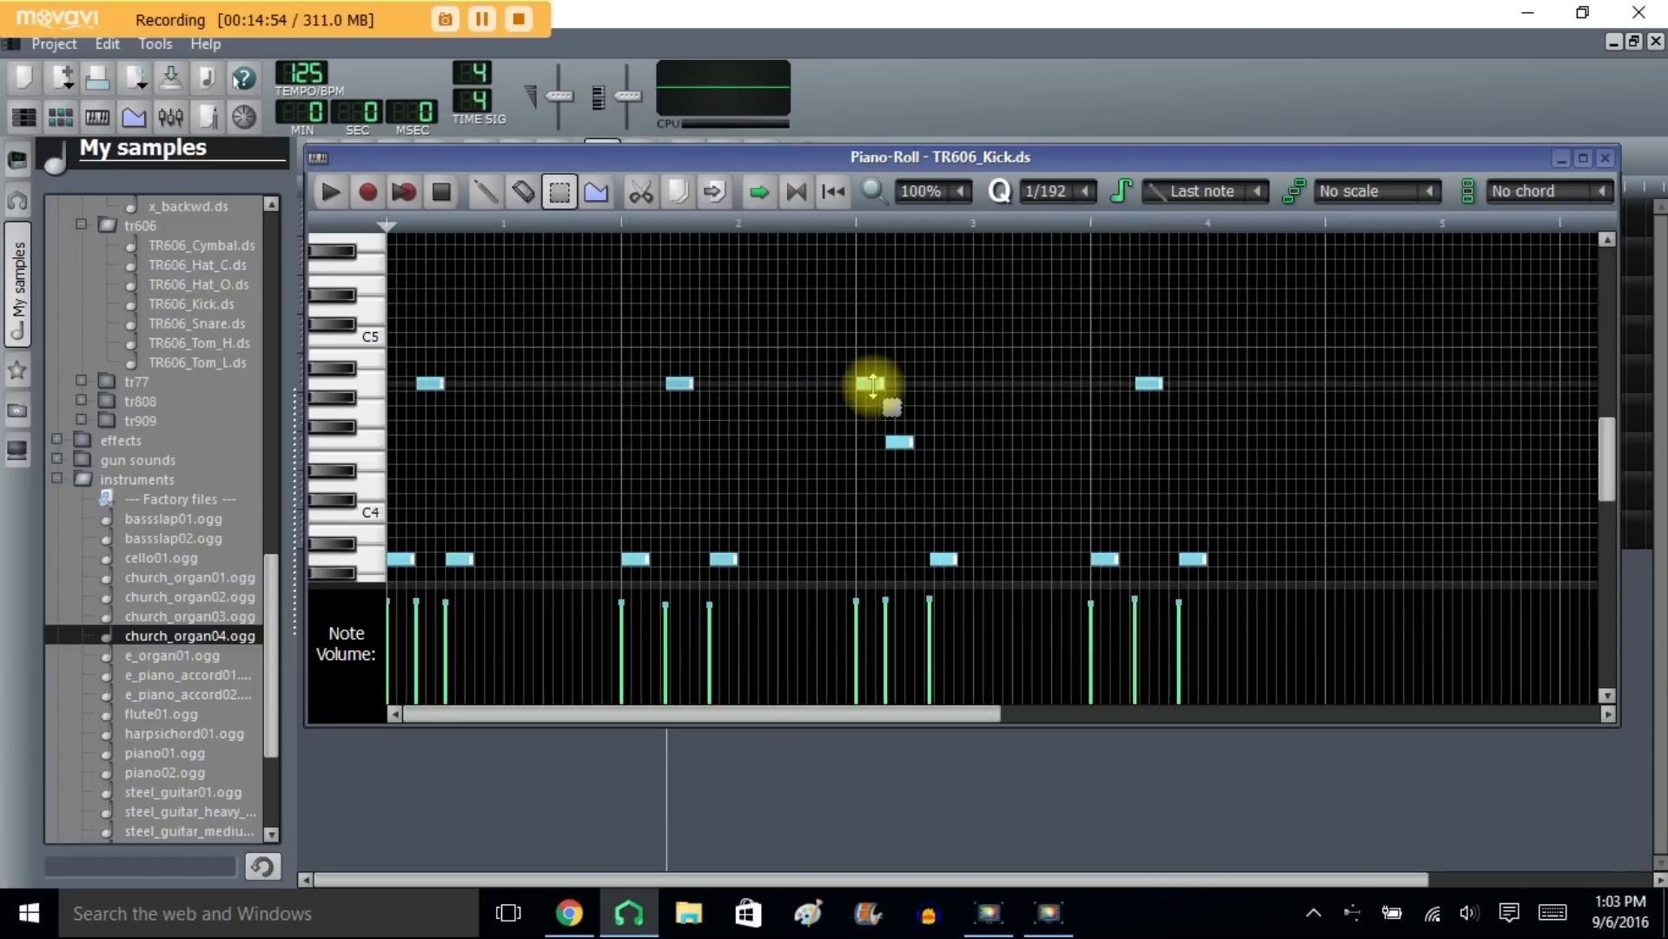
pyautogui.click(487, 192)
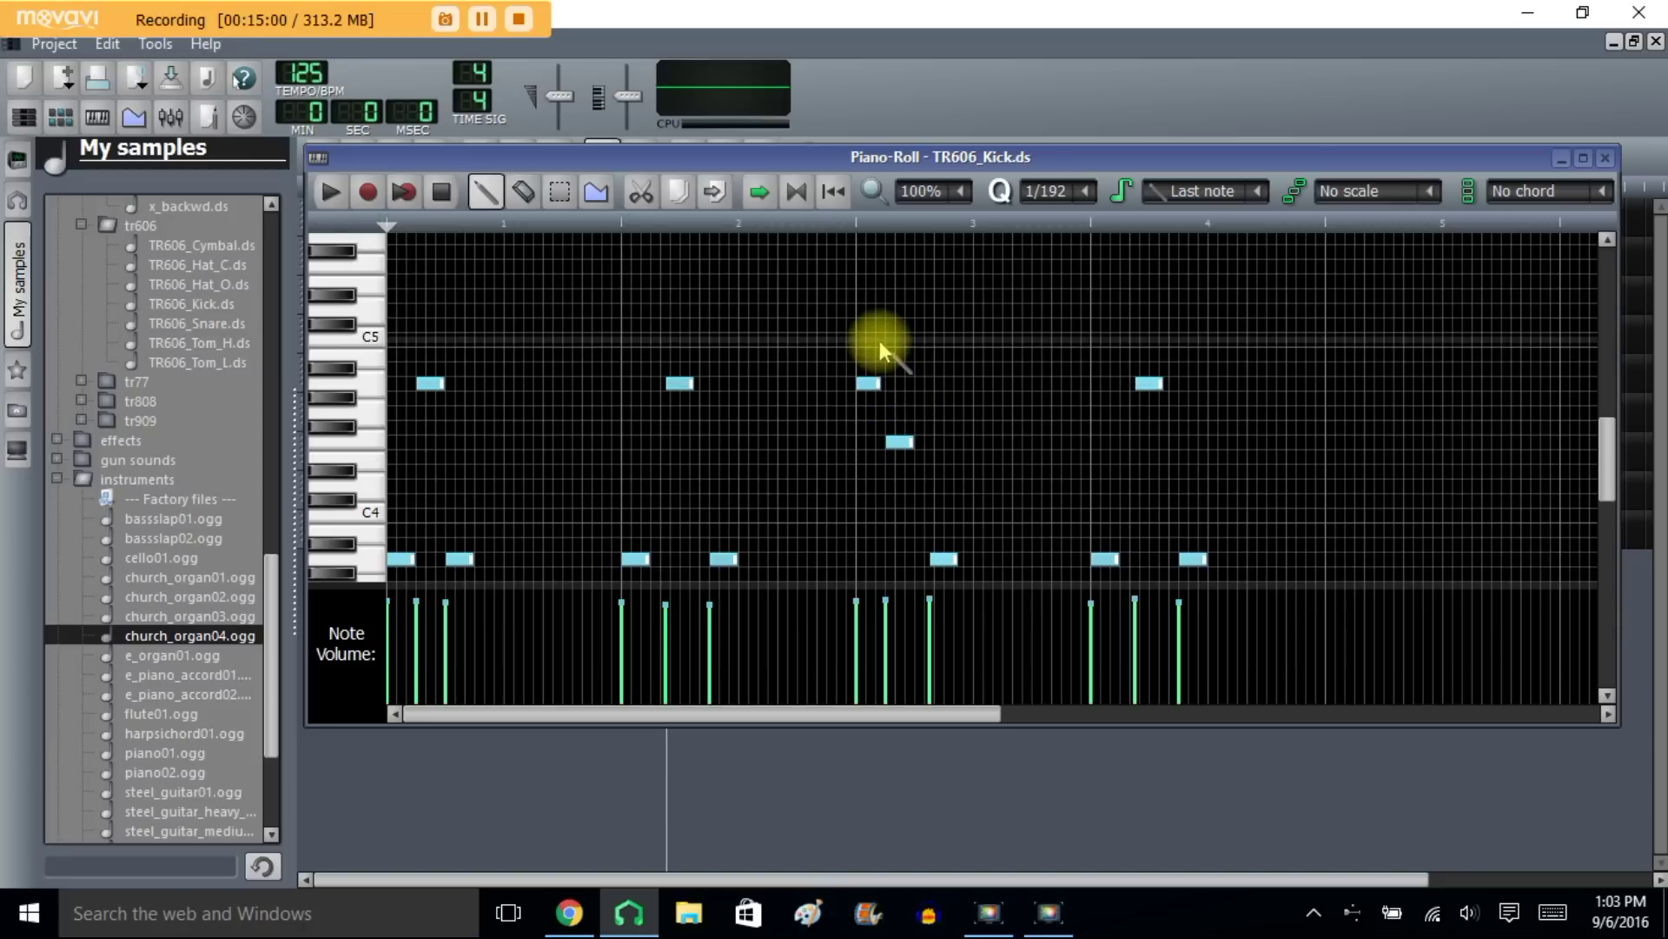
# Step: Set the piano roll quantization to 1/16, then play the TripleOscillator pattern through and close the piano roll
pyautogui.click(1096, 193)
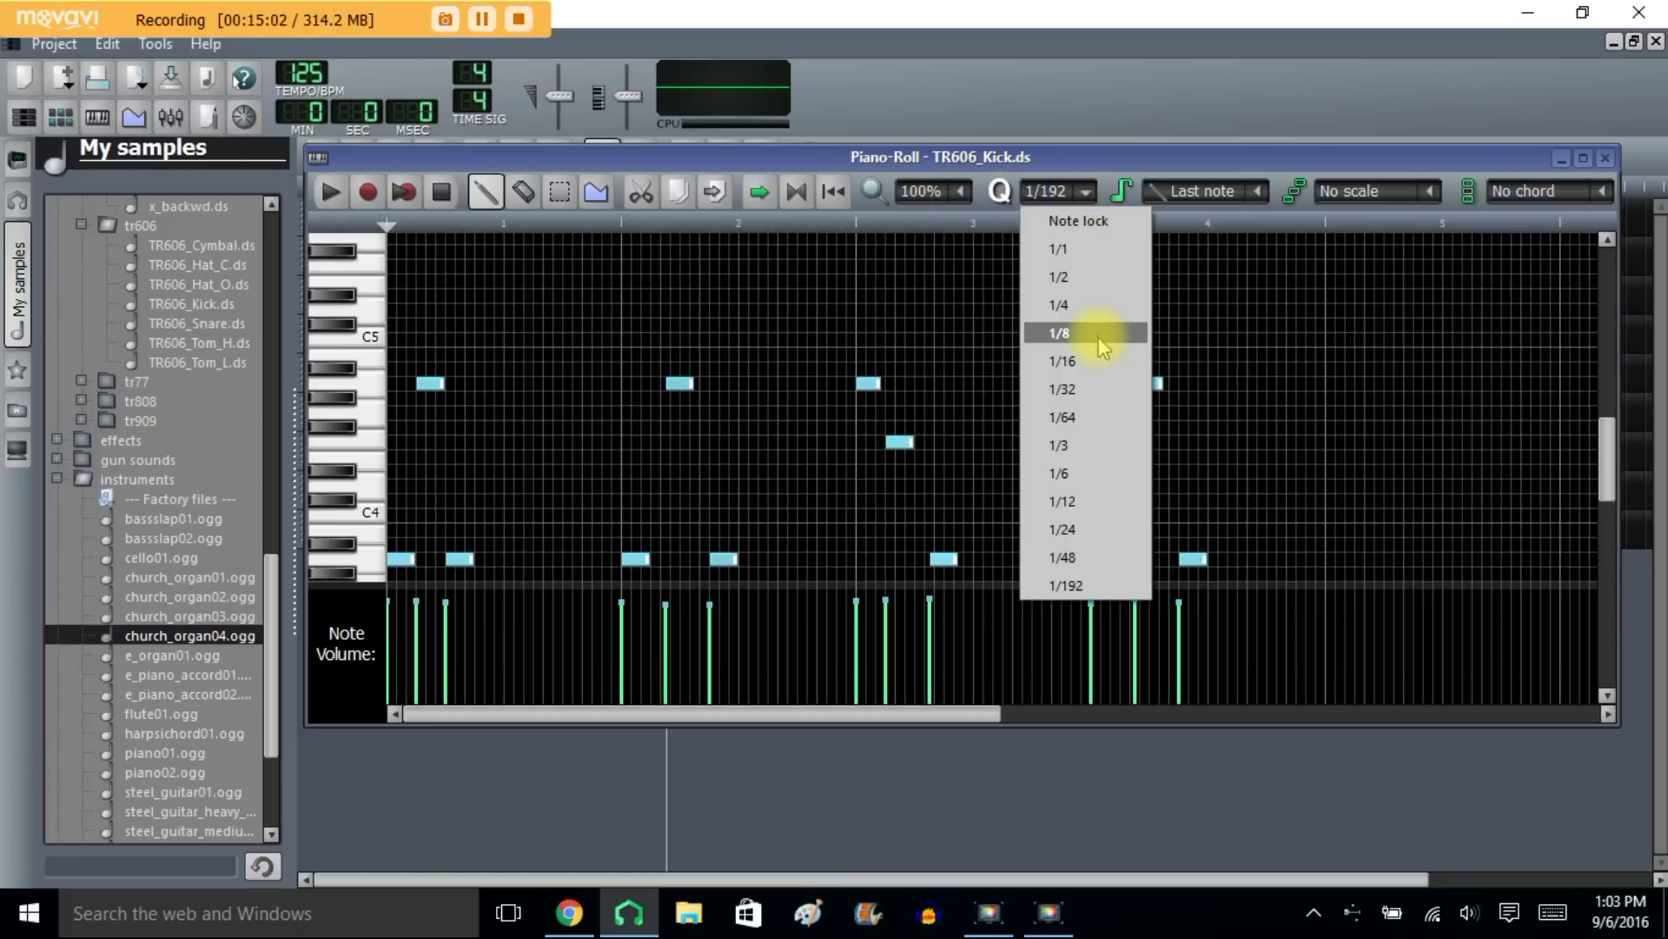
pyautogui.click(1096, 361)
pyautogui.click(330, 193)
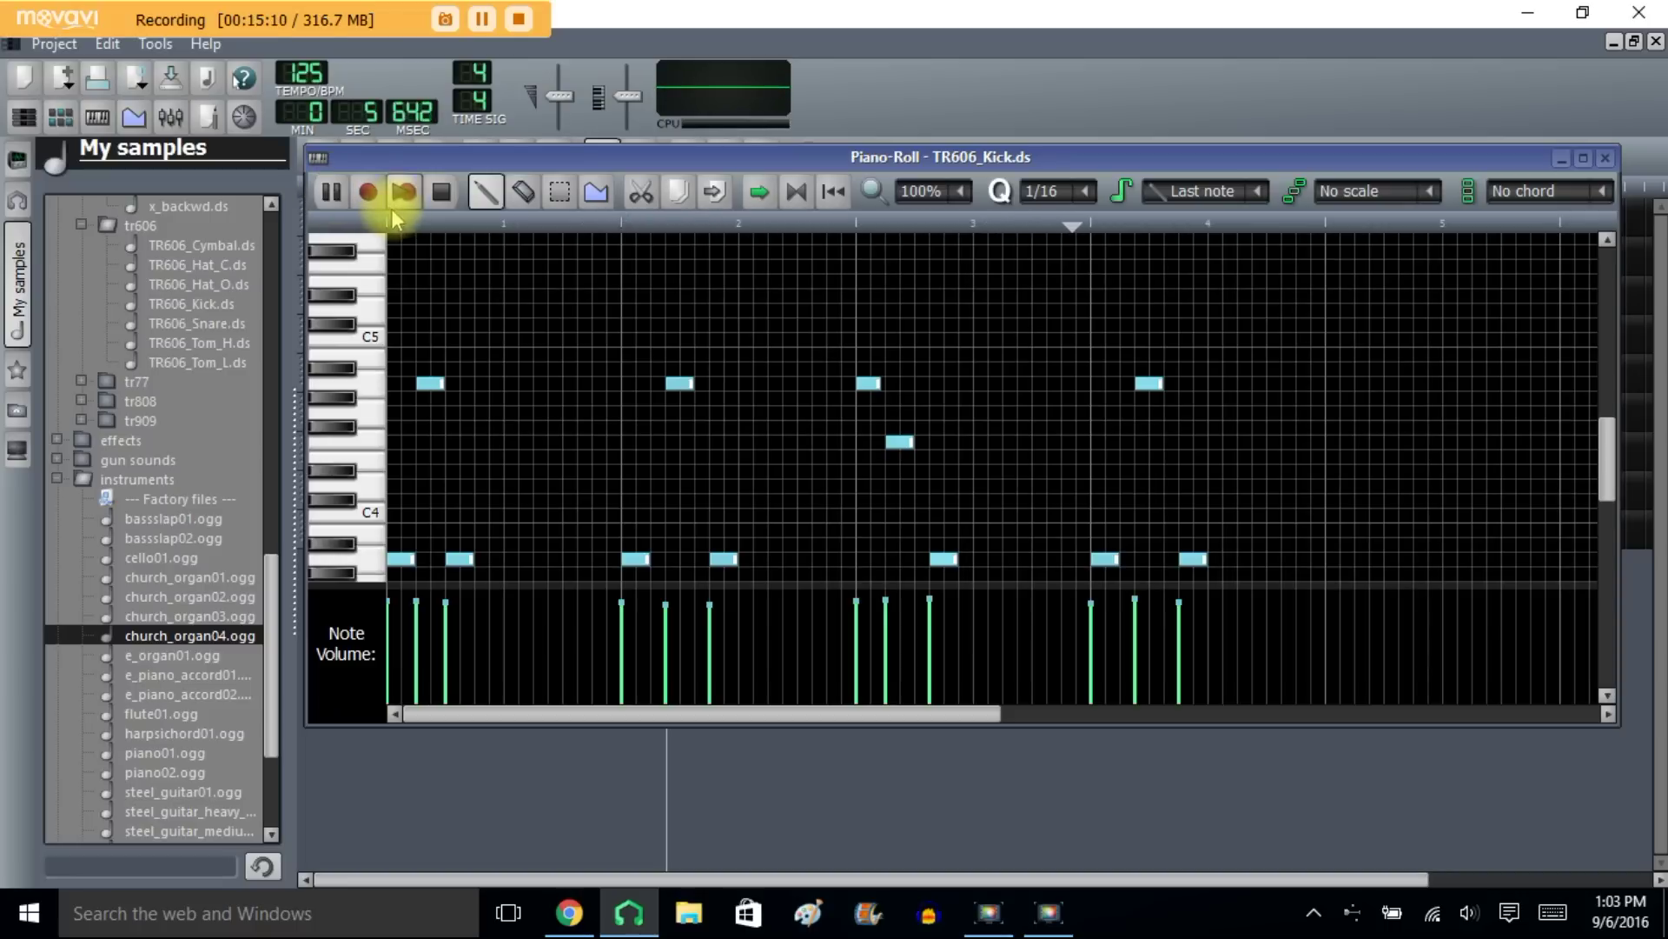
pyautogui.click(441, 193)
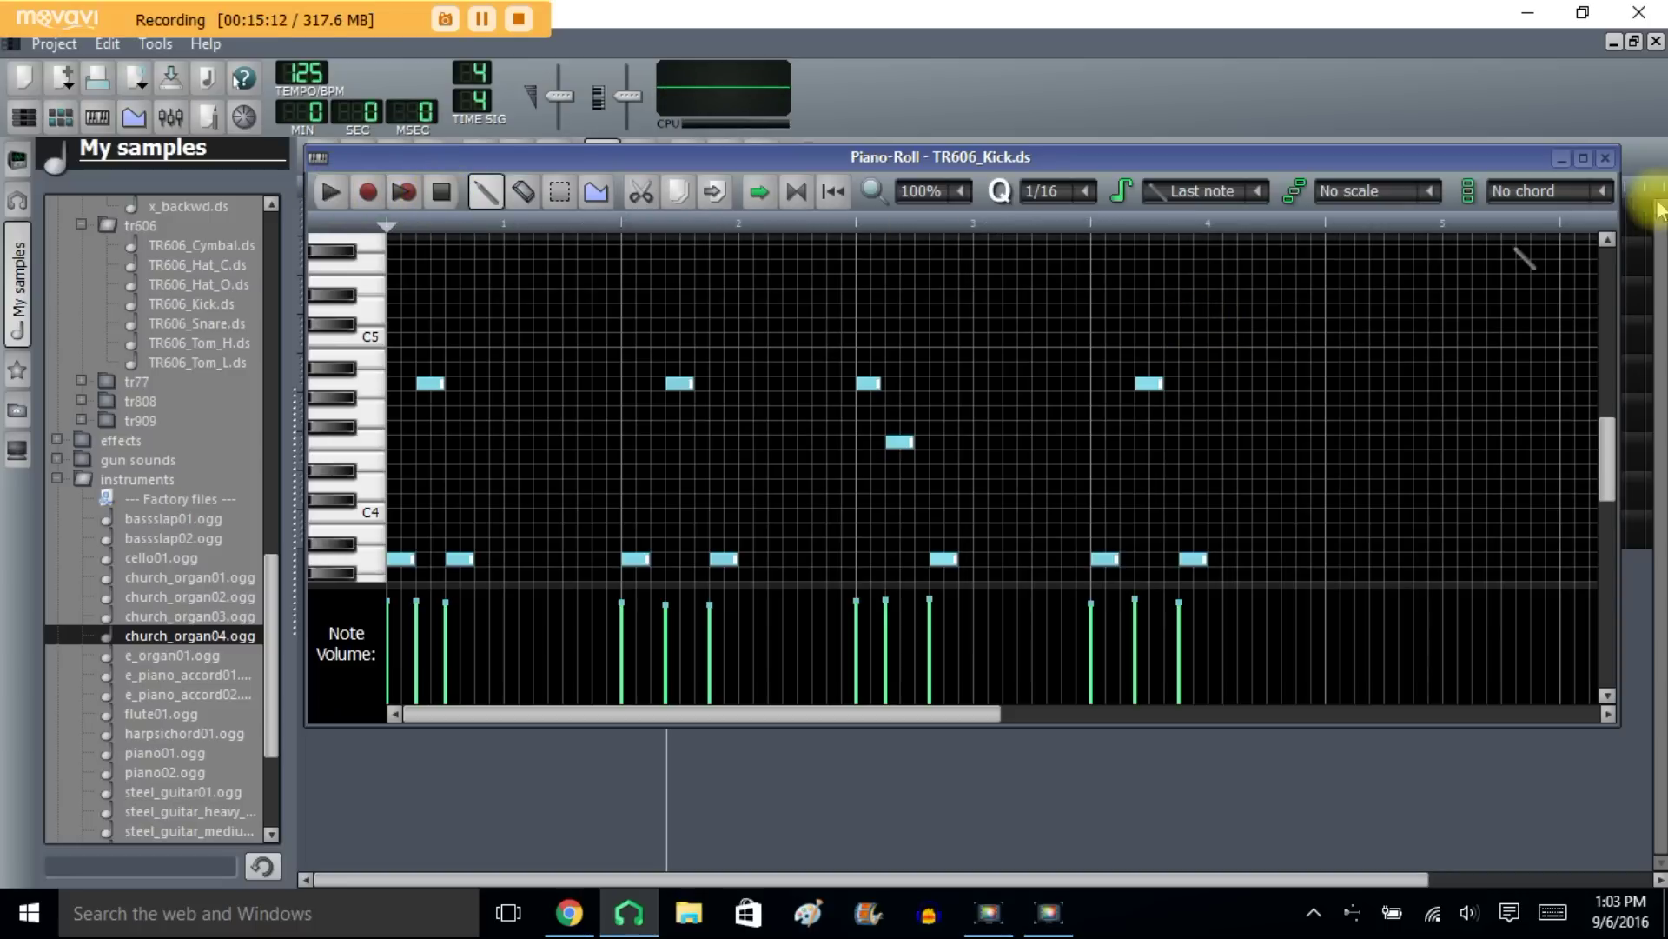
pyautogui.click(1605, 157)
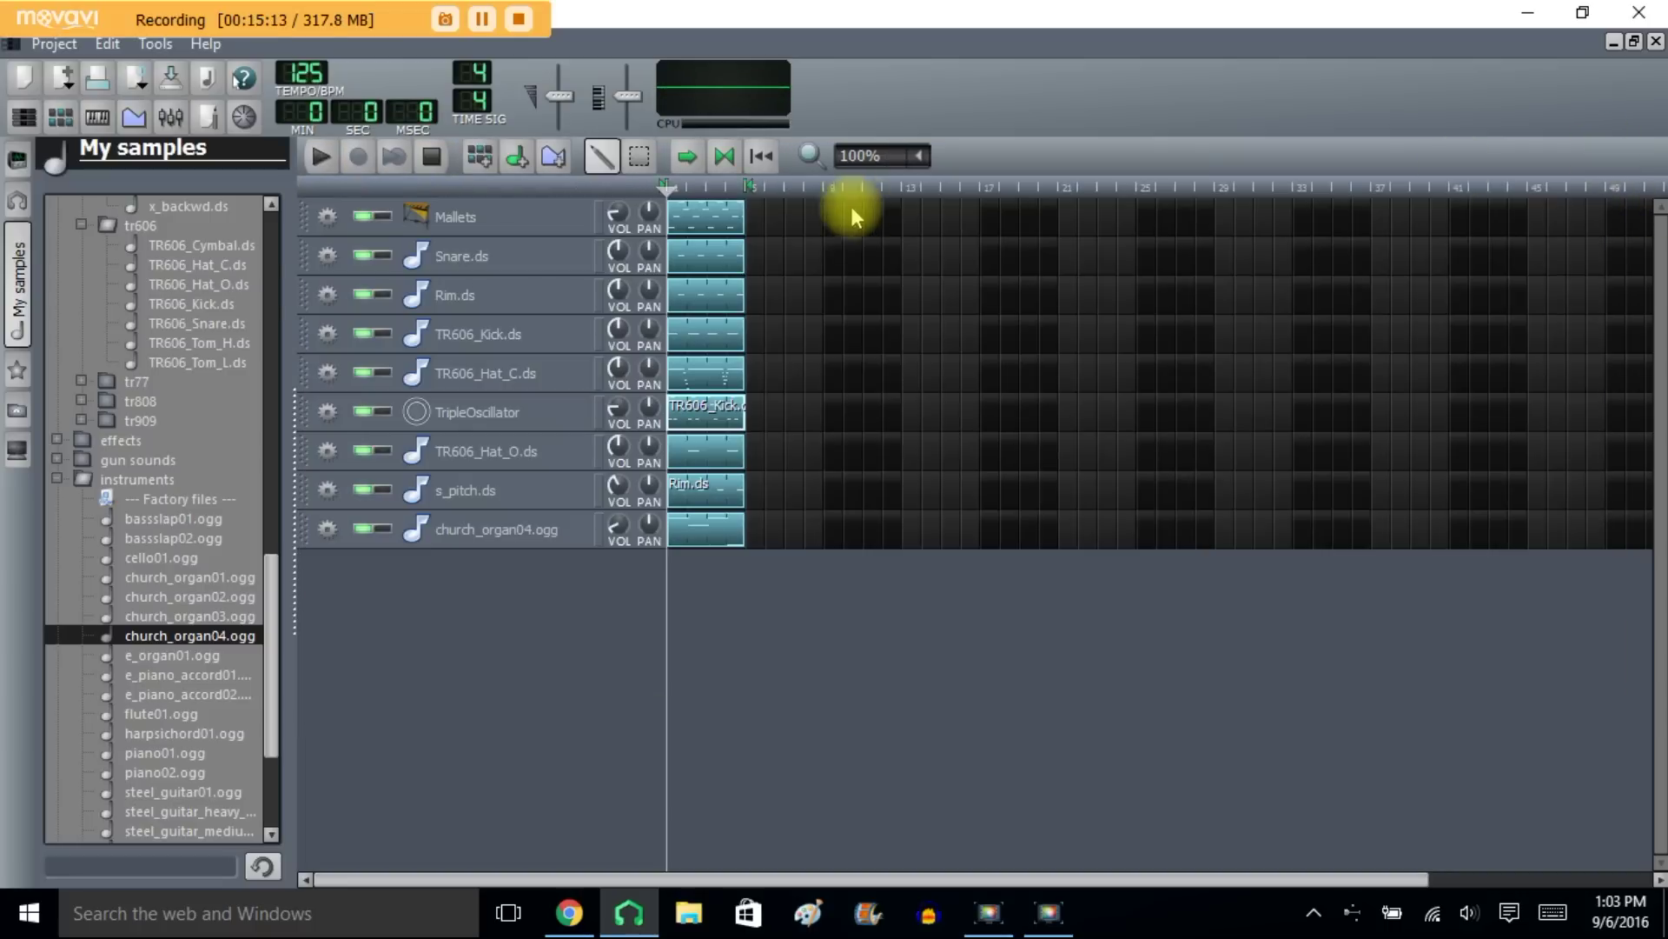
# Step: While the song plays, fine-tune the TripleOscillator track's volume and the knob beside Activation in its Calf Saturator effect
pyautogui.click(319, 157)
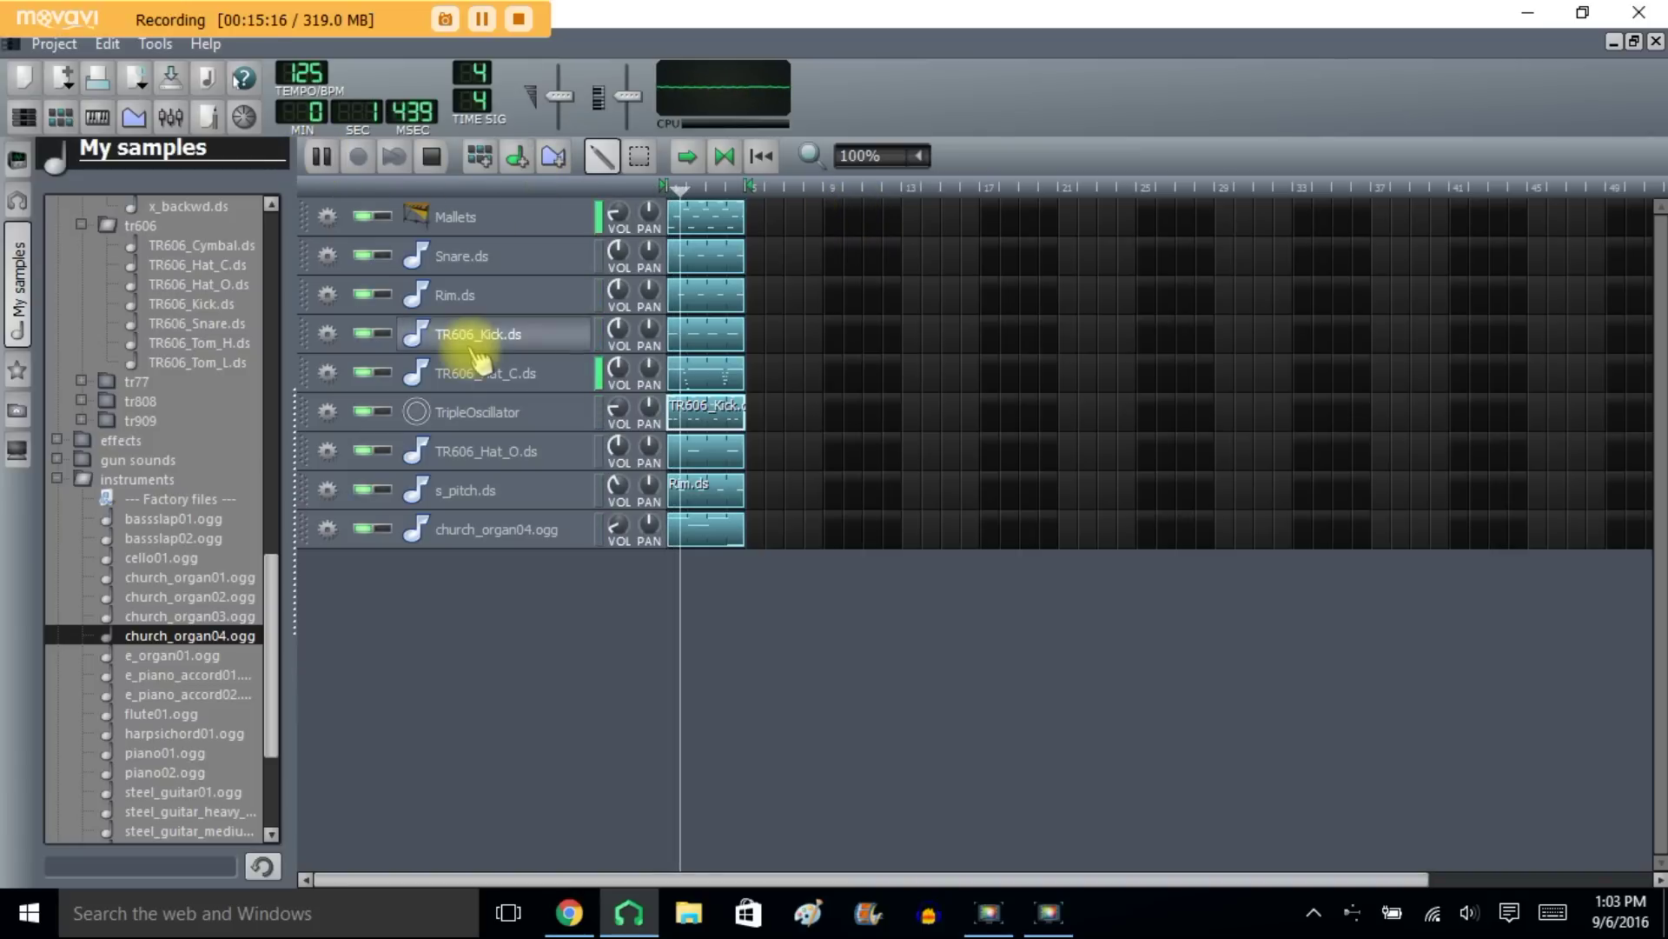
pyautogui.moveTo(619, 416)
pyautogui.mouseDown()
pyautogui.moveTo(619, 433)
pyautogui.moveTo(613, 409)
pyautogui.mouseUp()
pyautogui.click(564, 415)
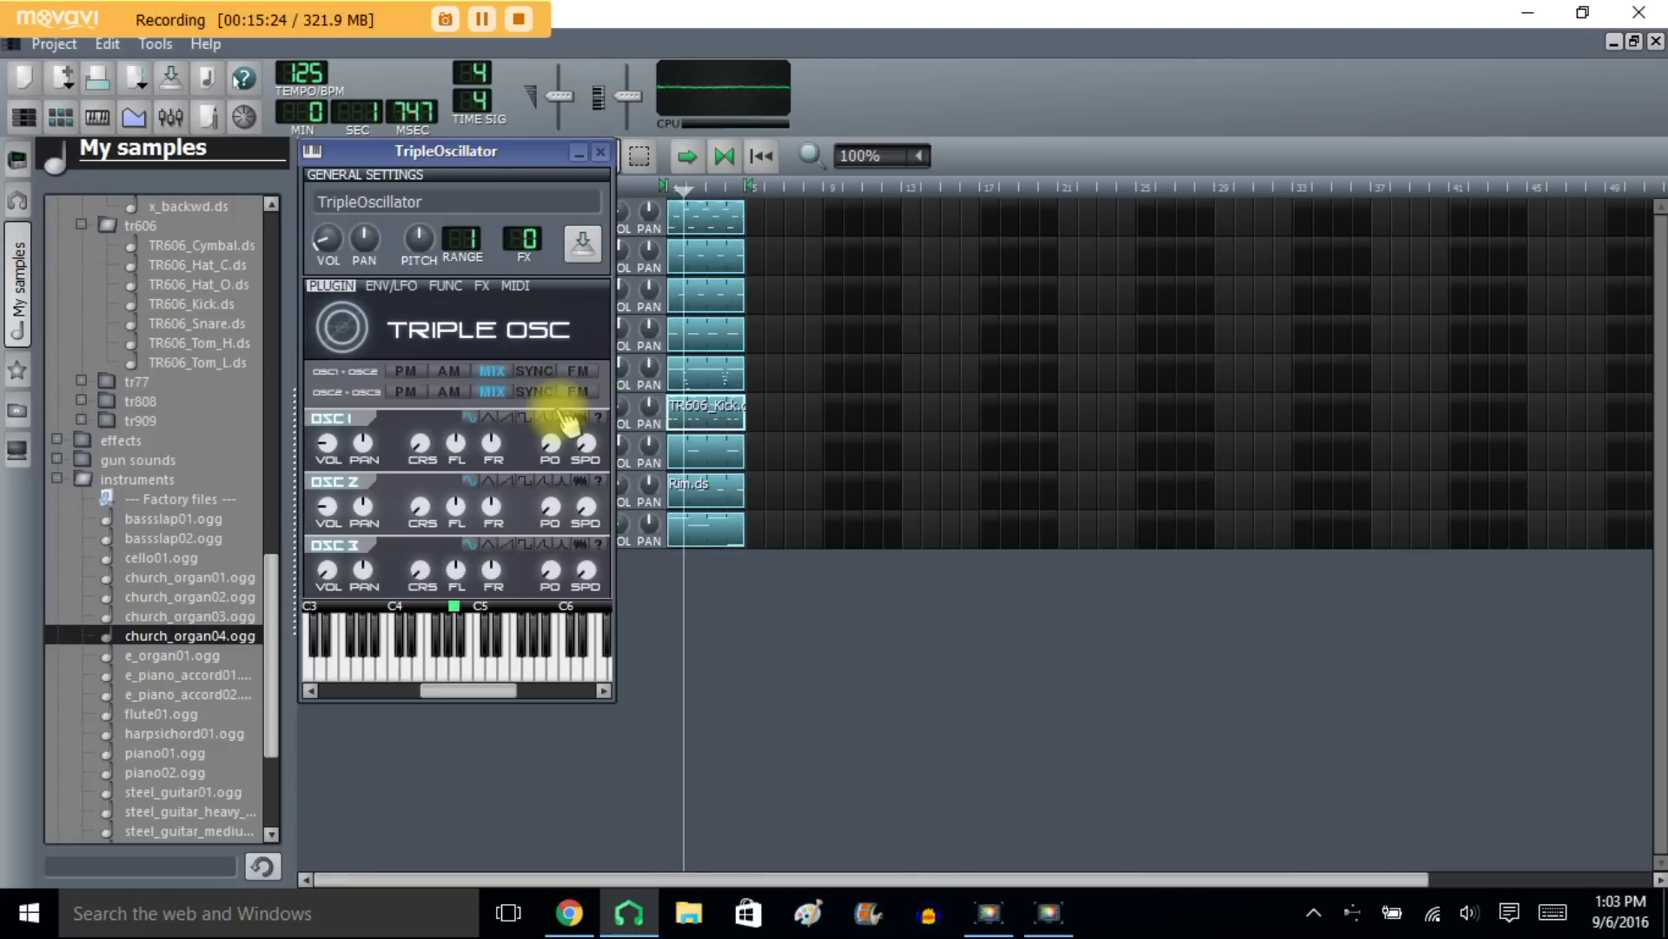
pyautogui.click(483, 288)
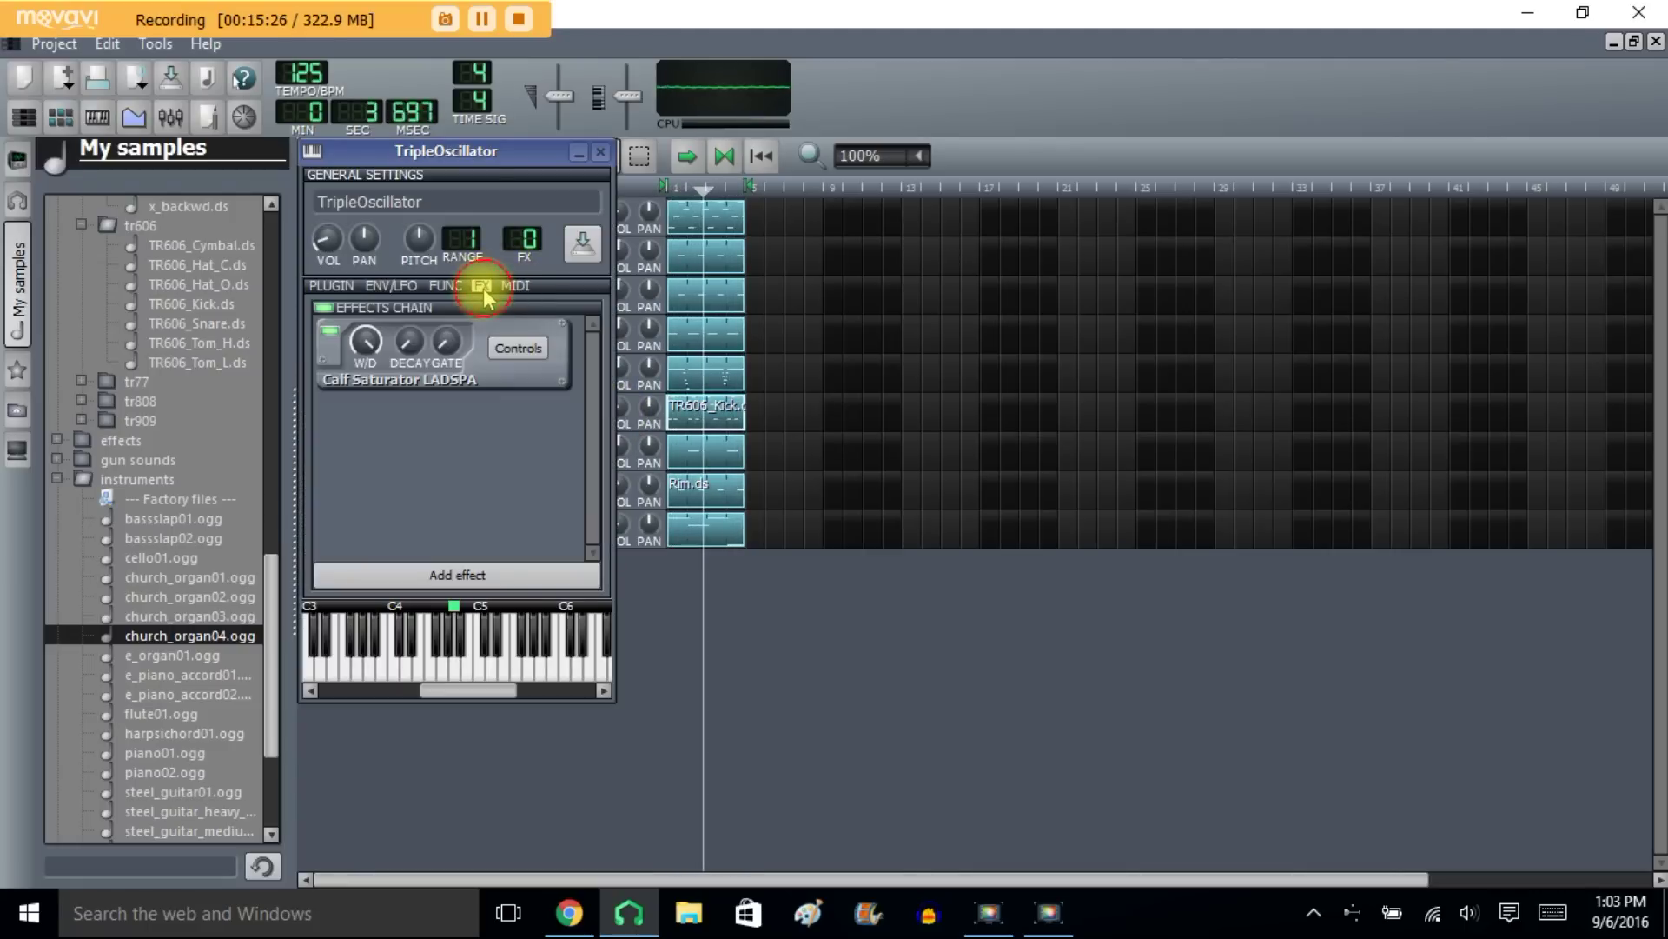
pyautogui.click(518, 347)
pyautogui.moveTo(788, 224); pyautogui.dragTo(793, 233)
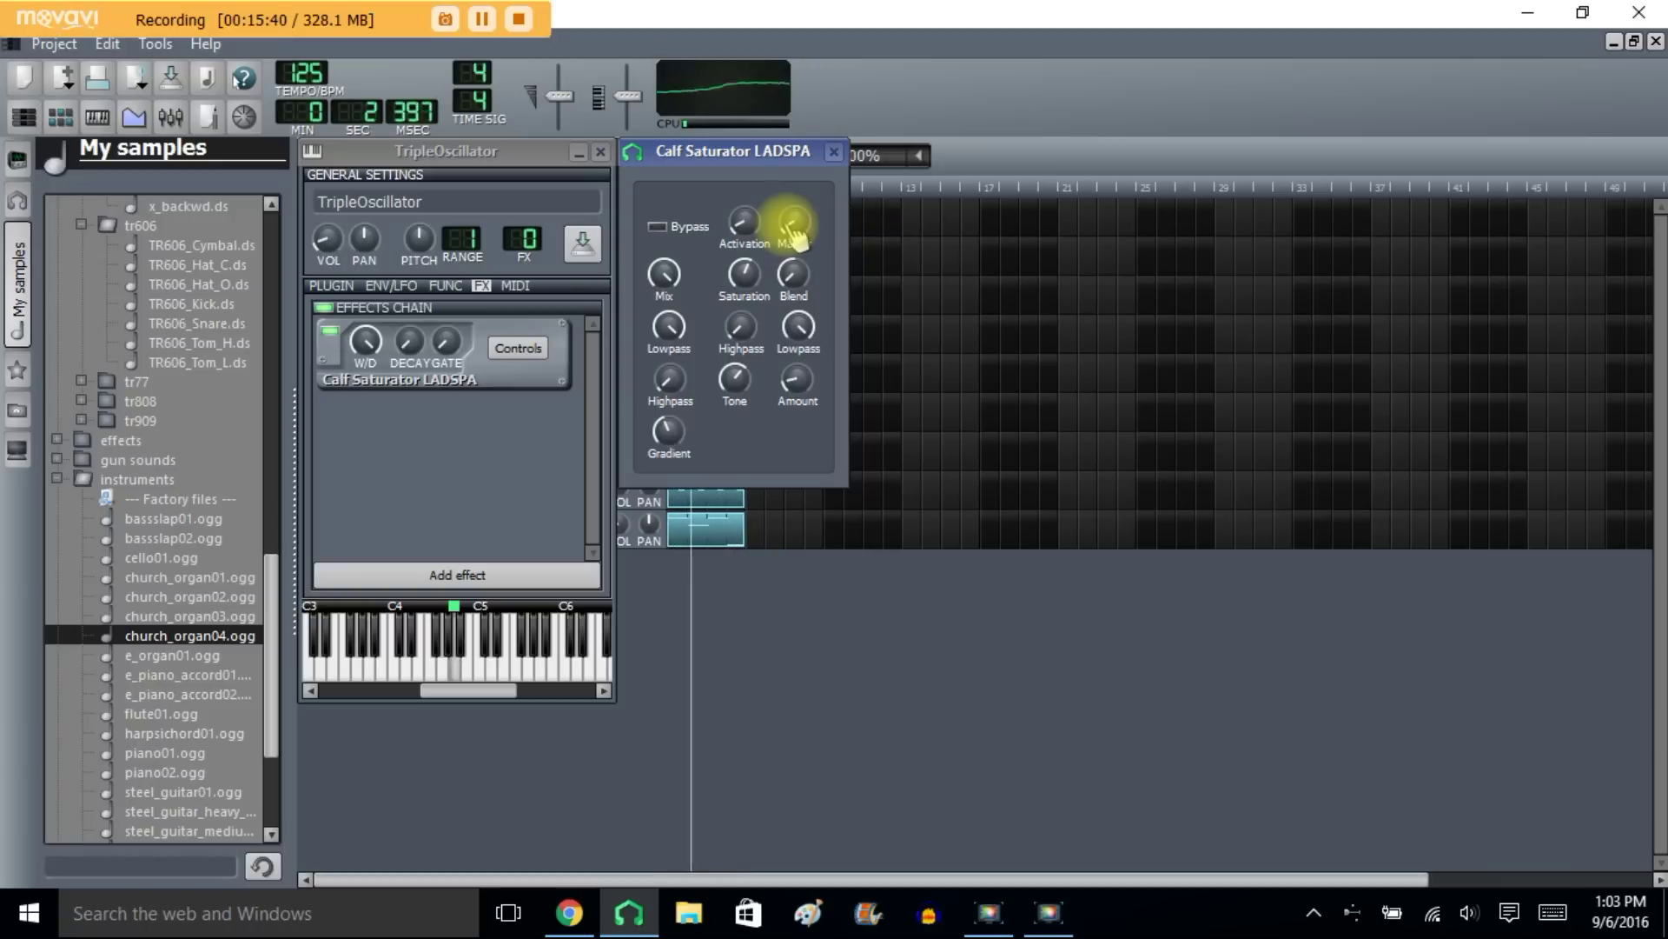
pyautogui.click(833, 154)
pyautogui.click(602, 153)
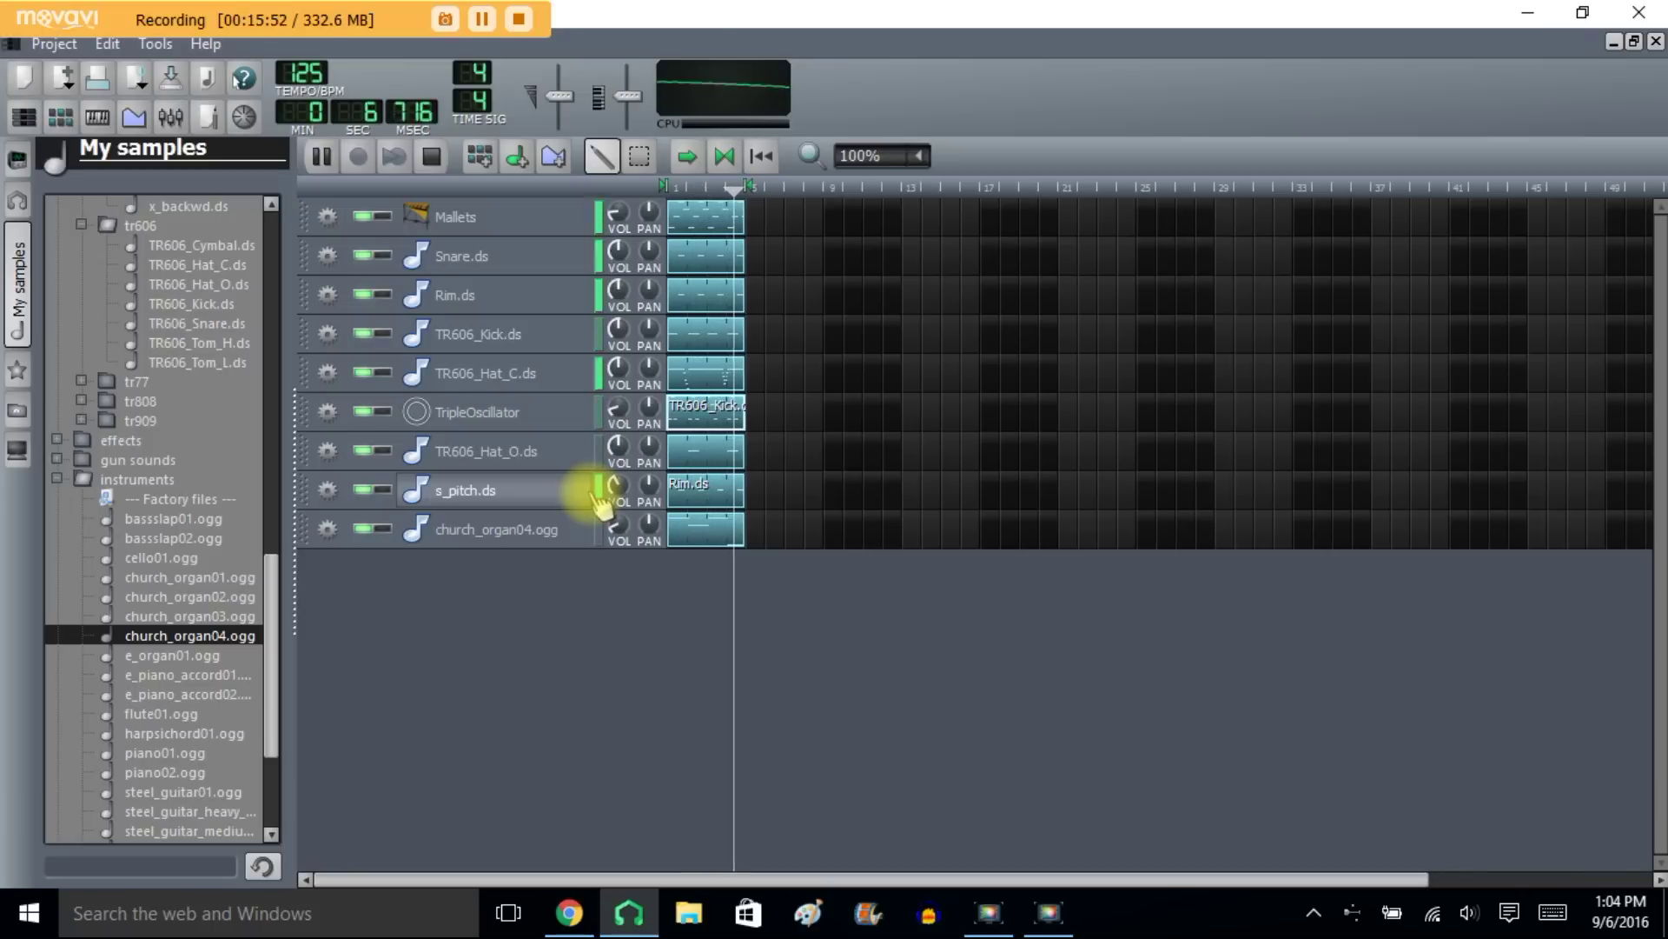
pyautogui.click(430, 158)
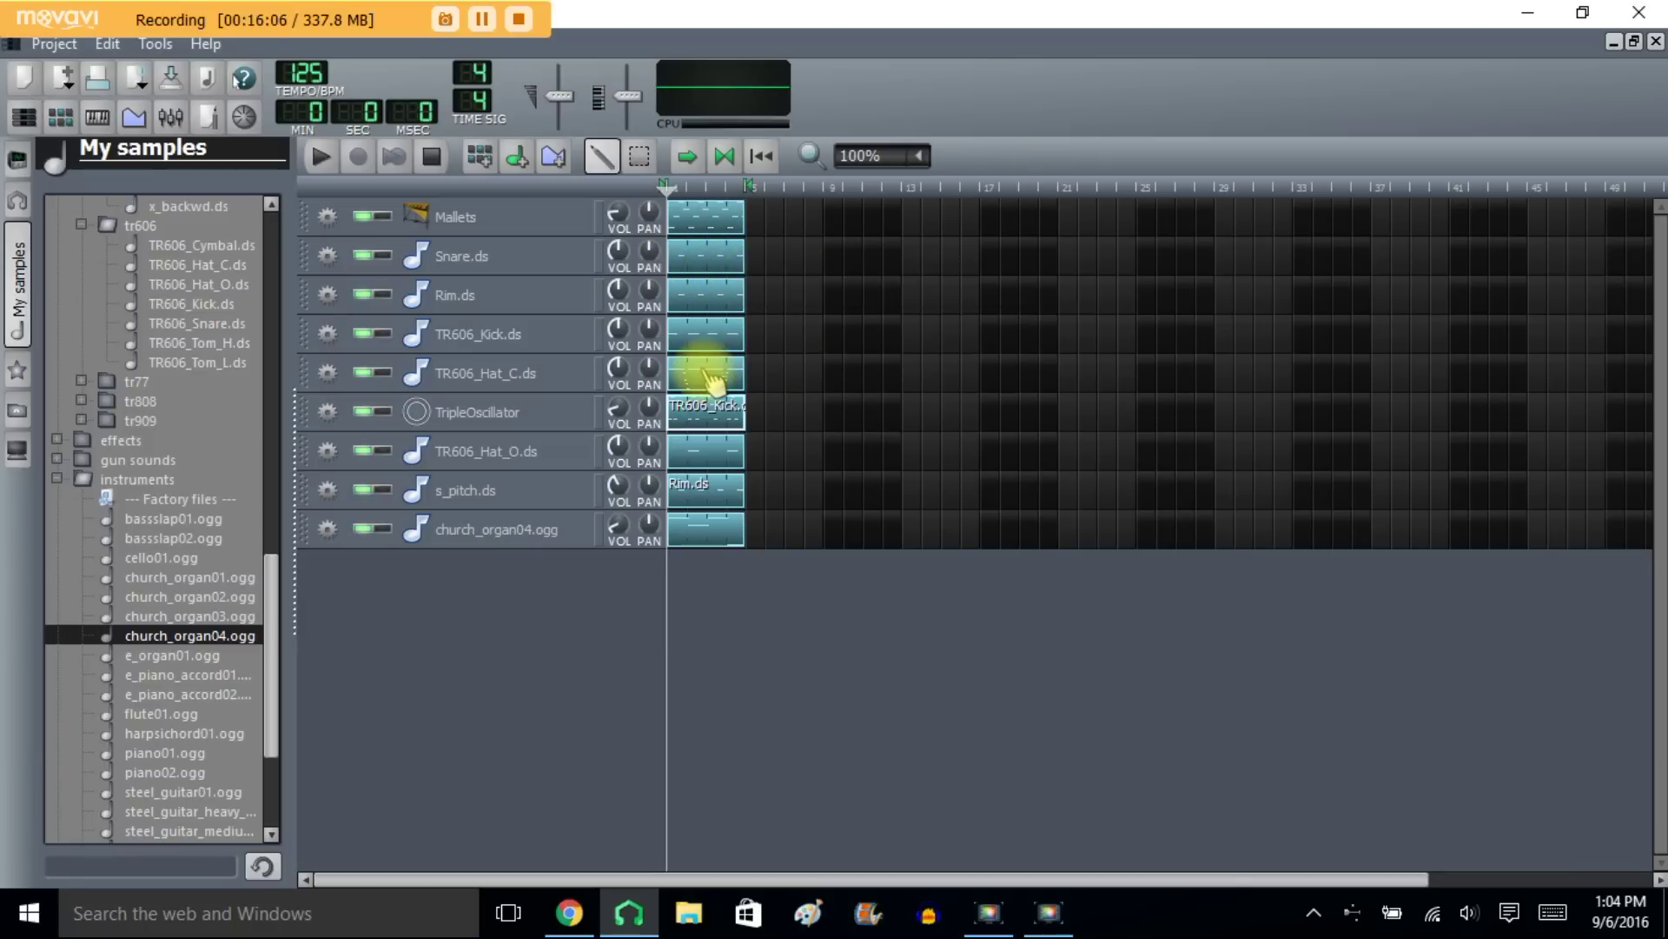
# Step: Review the notes of the TripleOscillator, TR606_Hat_C.ds and Mallets patterns in the piano roll
pyautogui.doubleClick(709, 422)
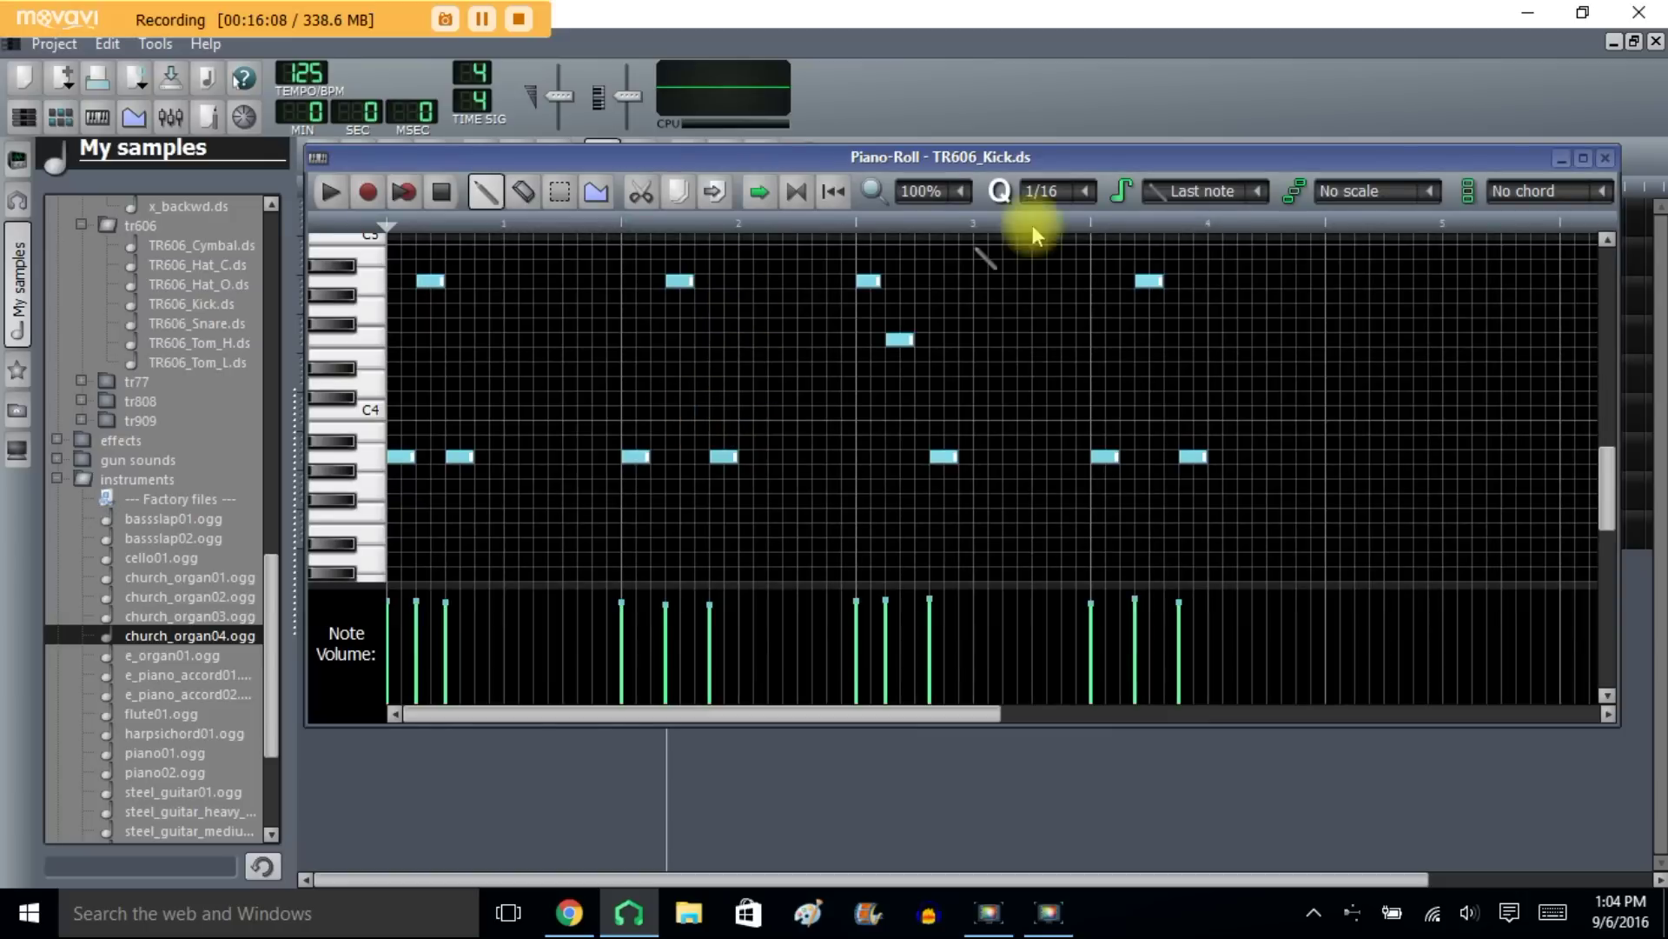
pyautogui.click(1606, 158)
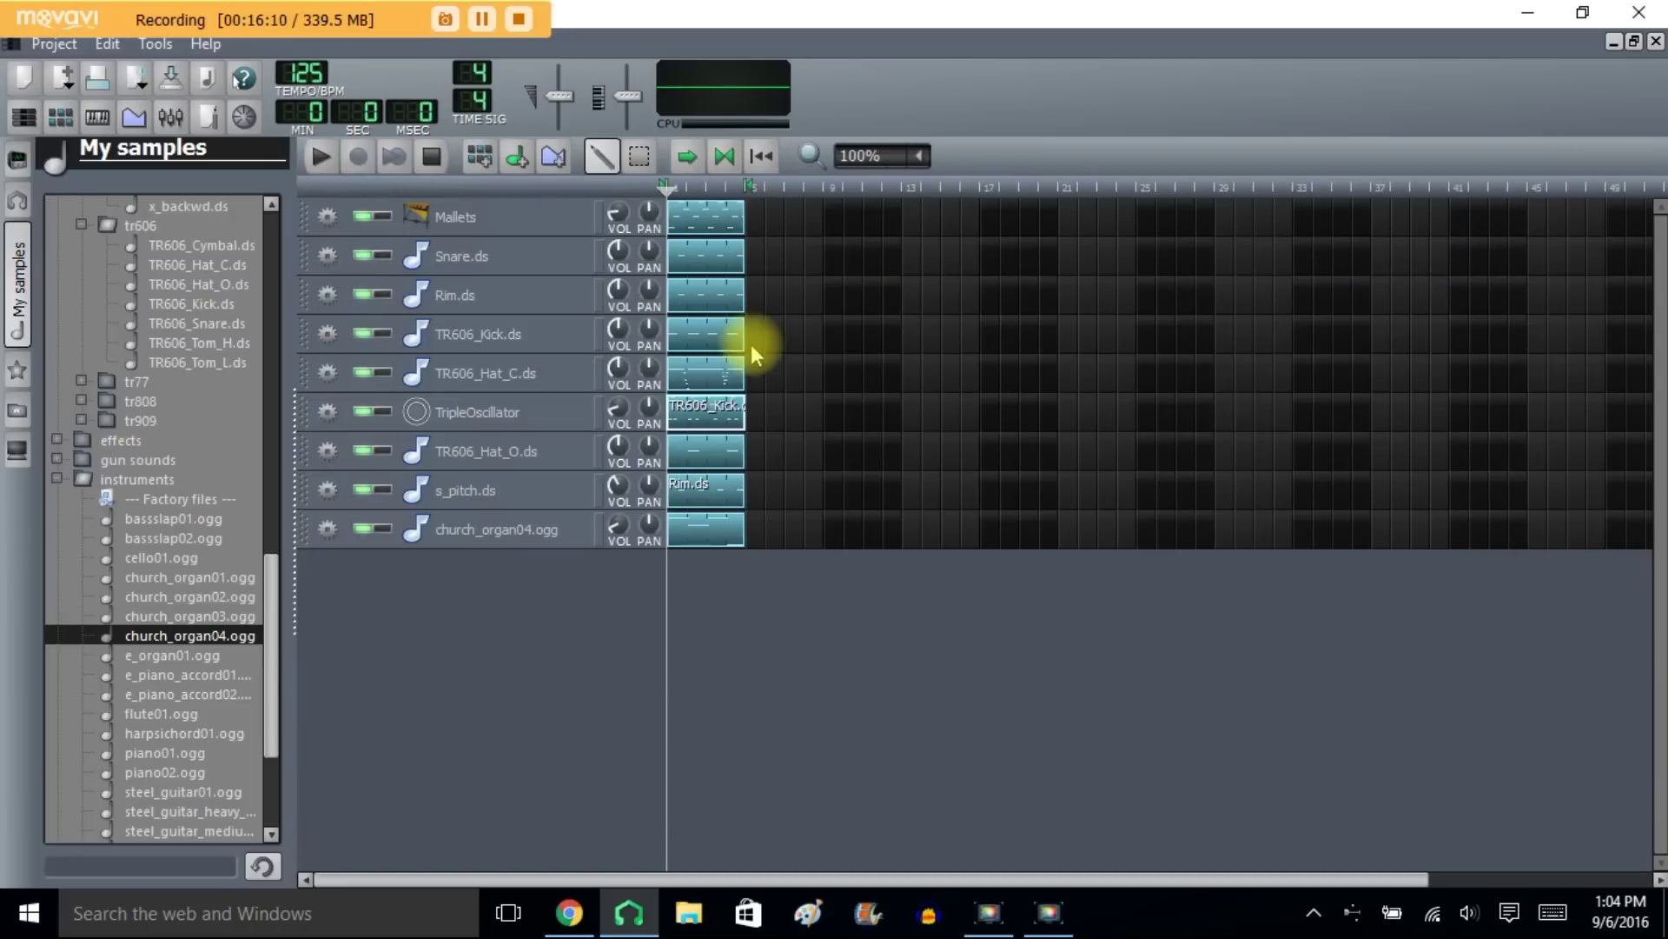
pyautogui.doubleClick(707, 365)
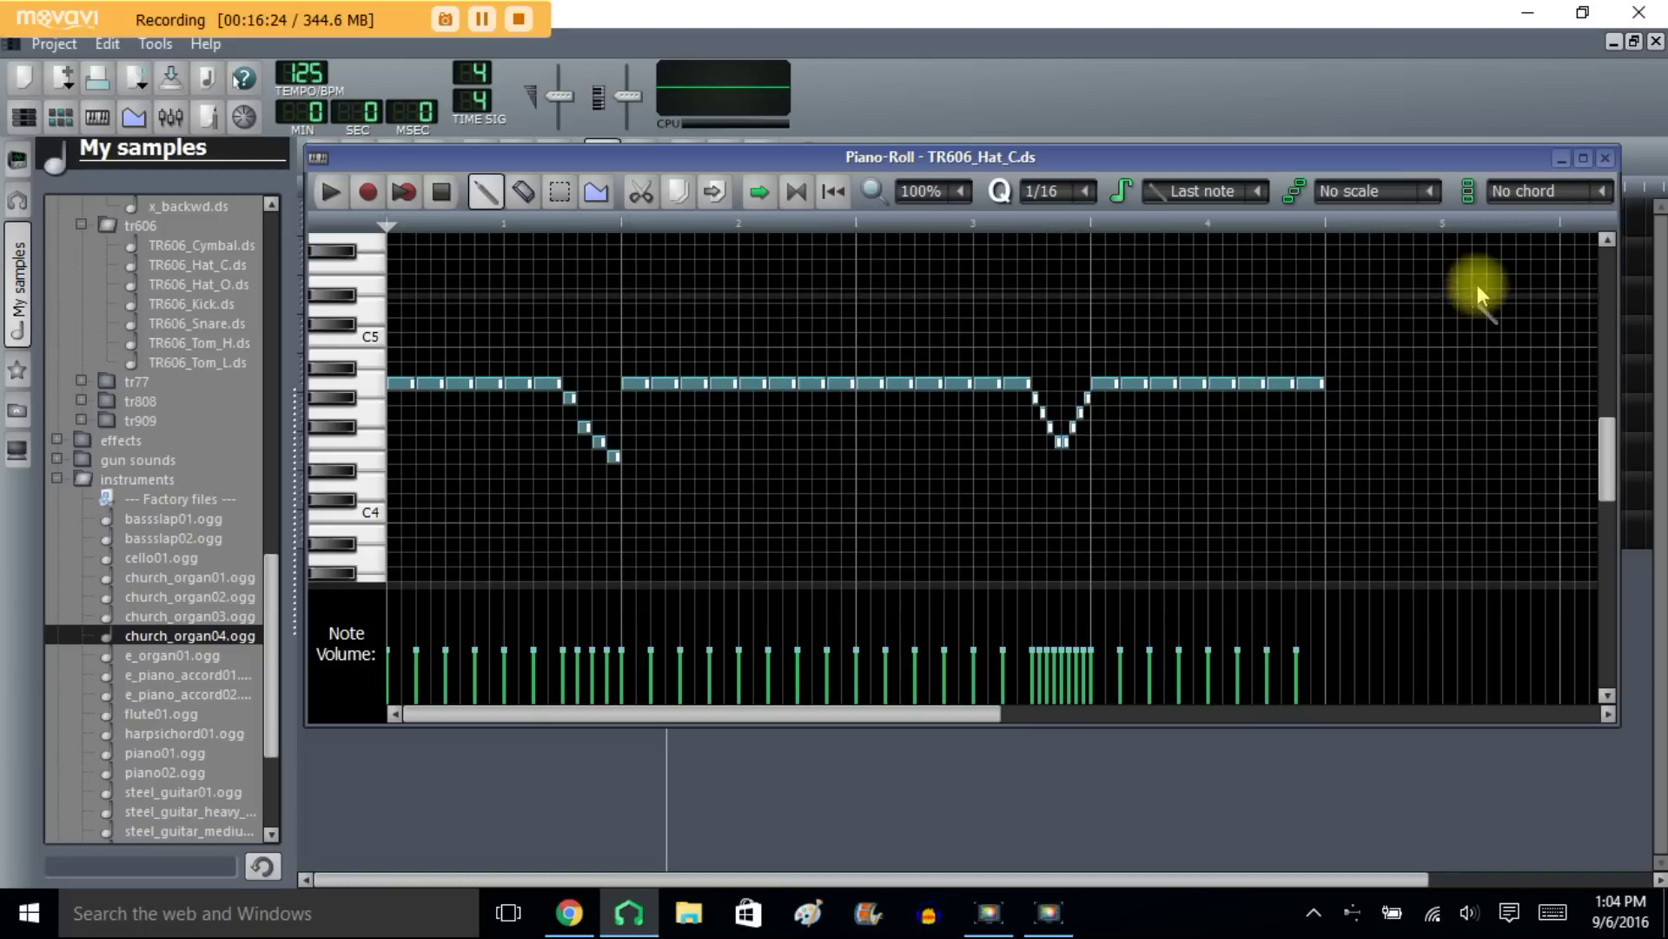
pyautogui.click(1604, 158)
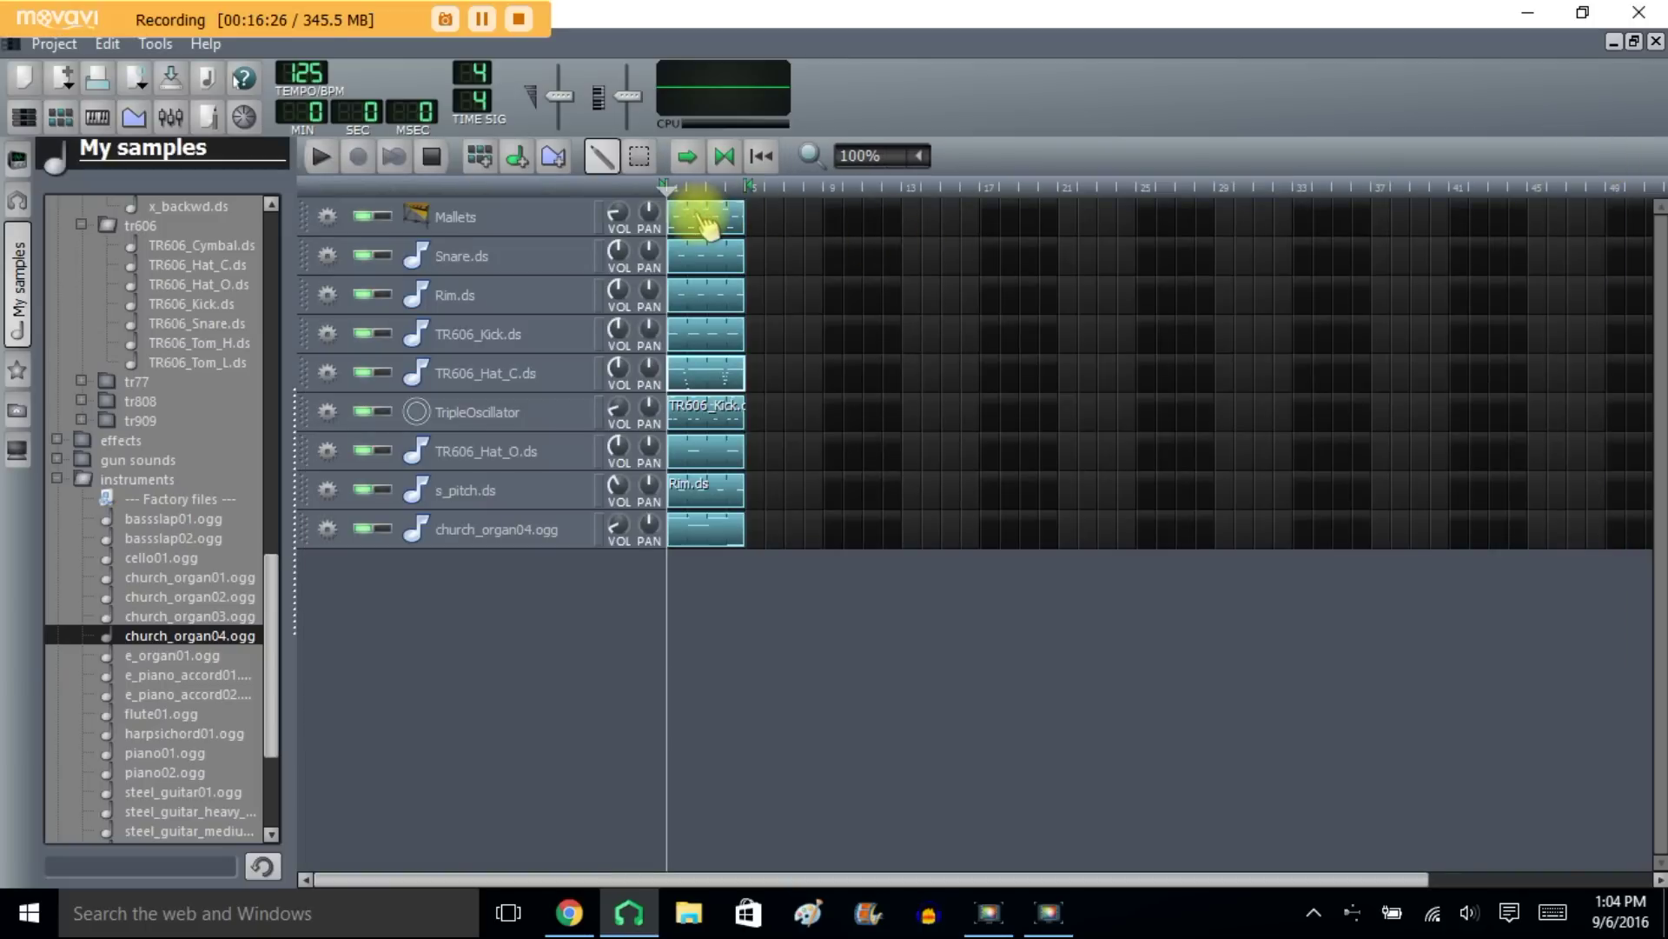
pyautogui.doubleClick(693, 213)
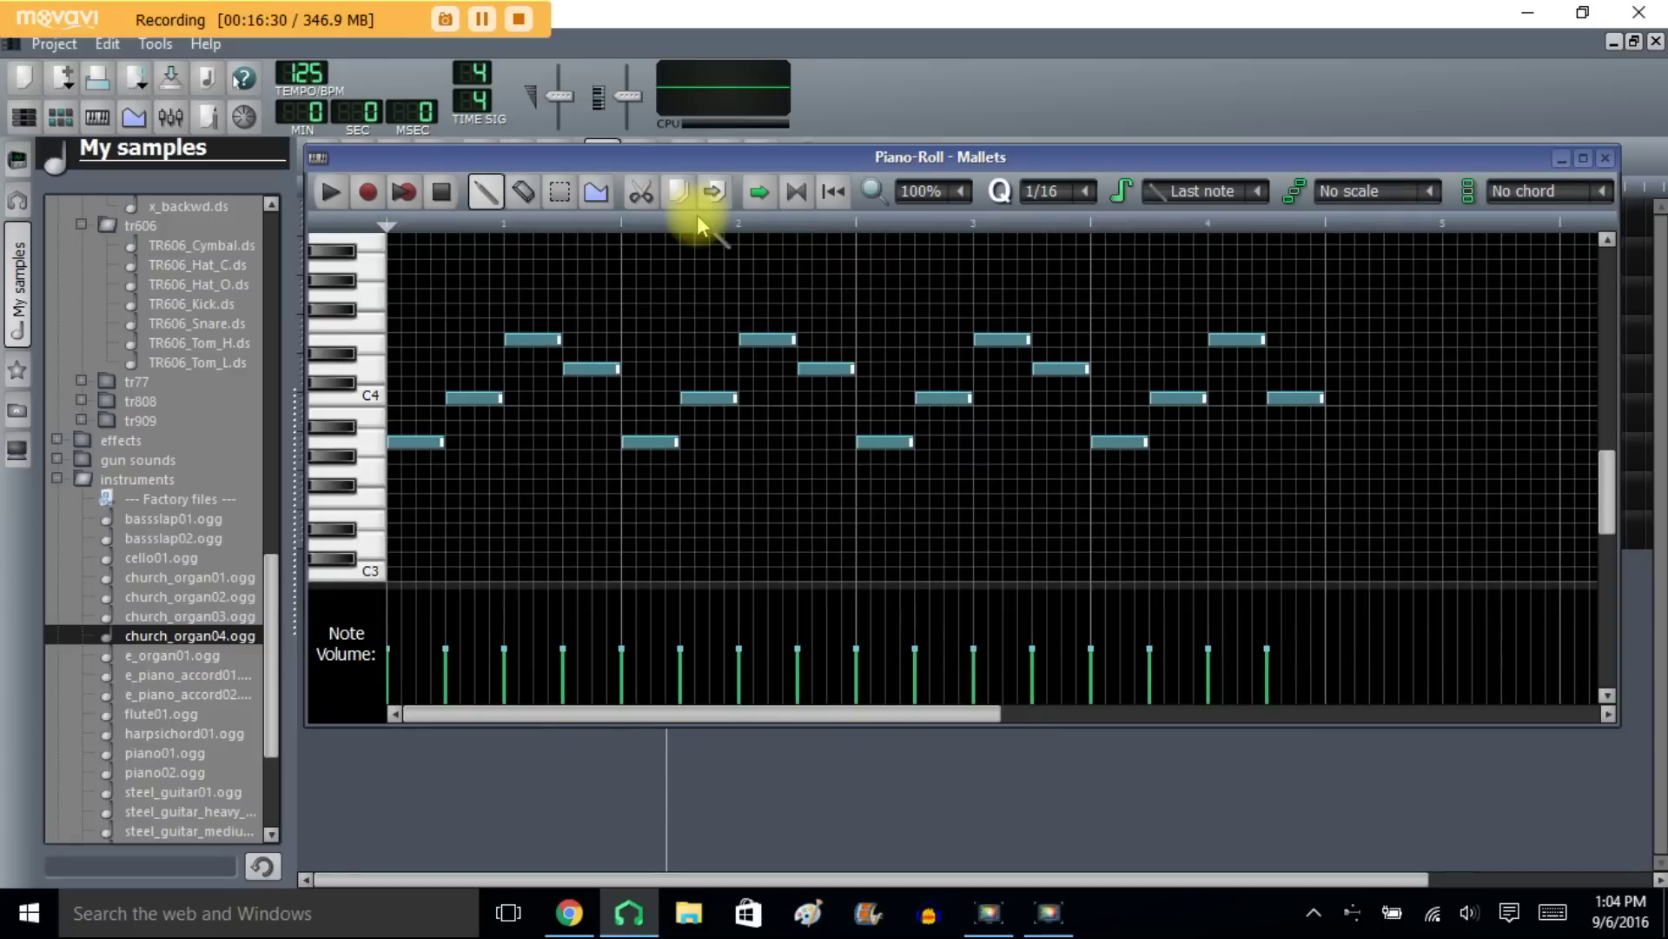
pyautogui.click(1605, 159)
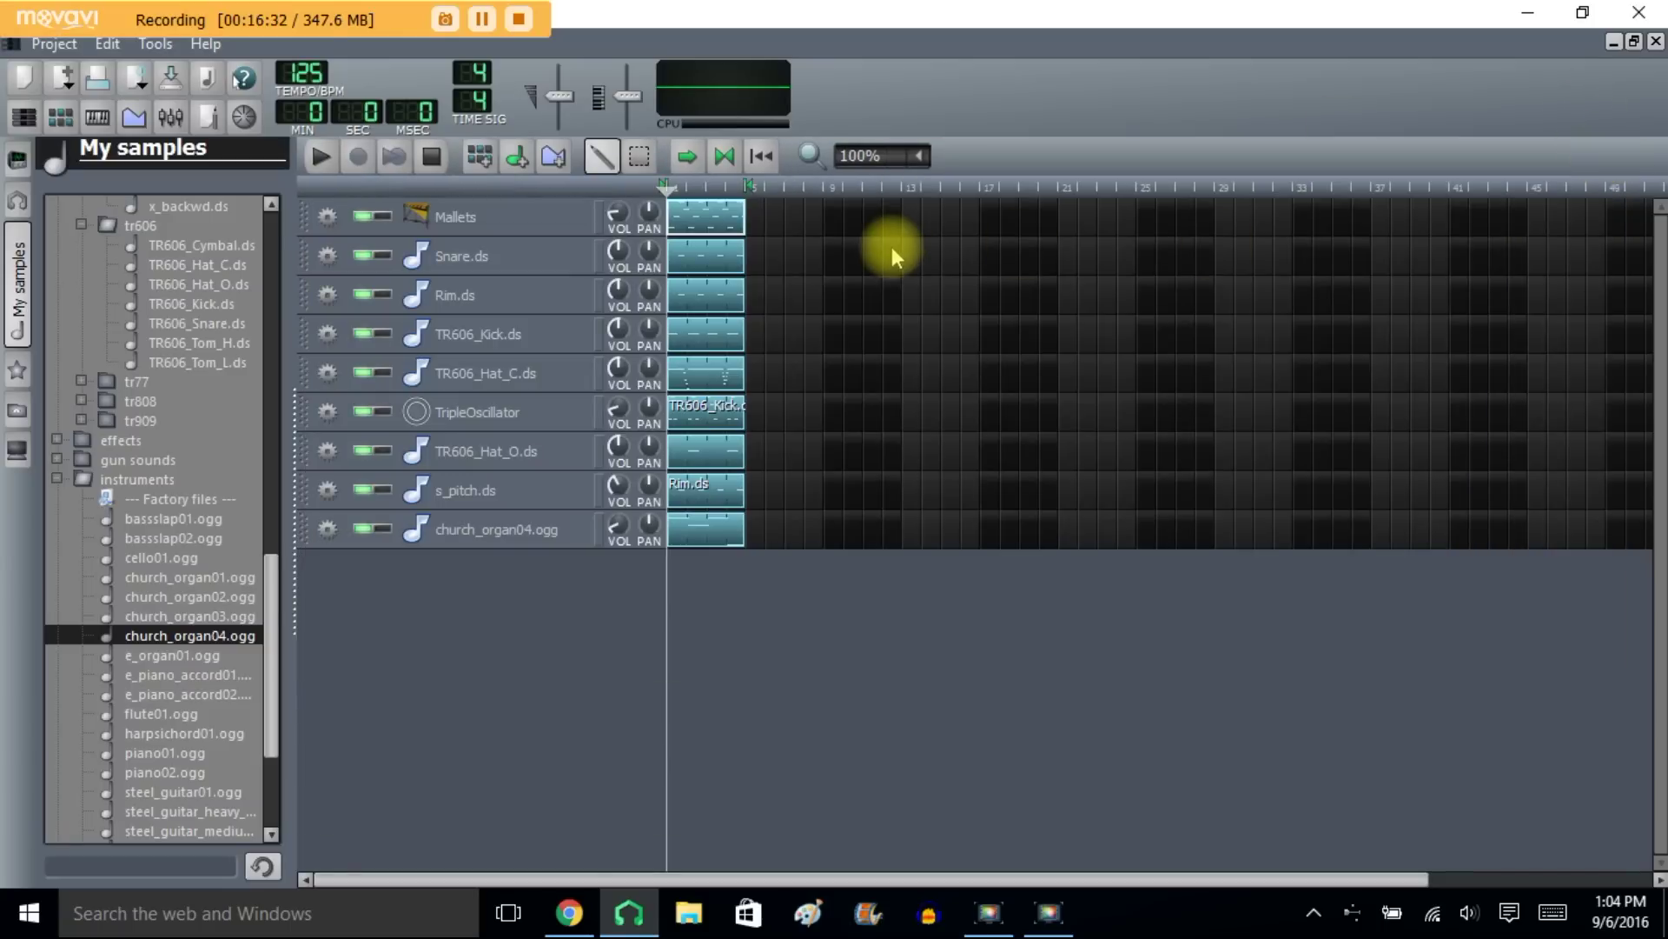